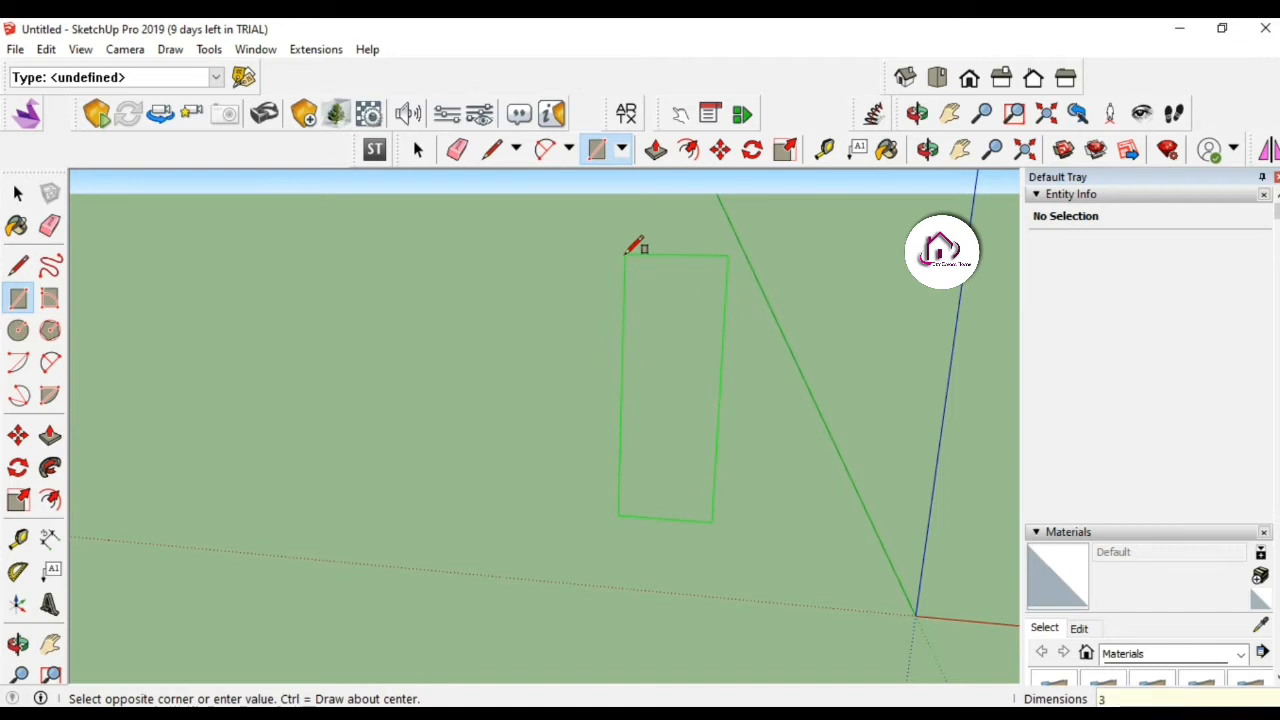
Draw an upright 3' by 7' rectangle for the door and offset its outline 4" inward.
key("Return")
key("z")
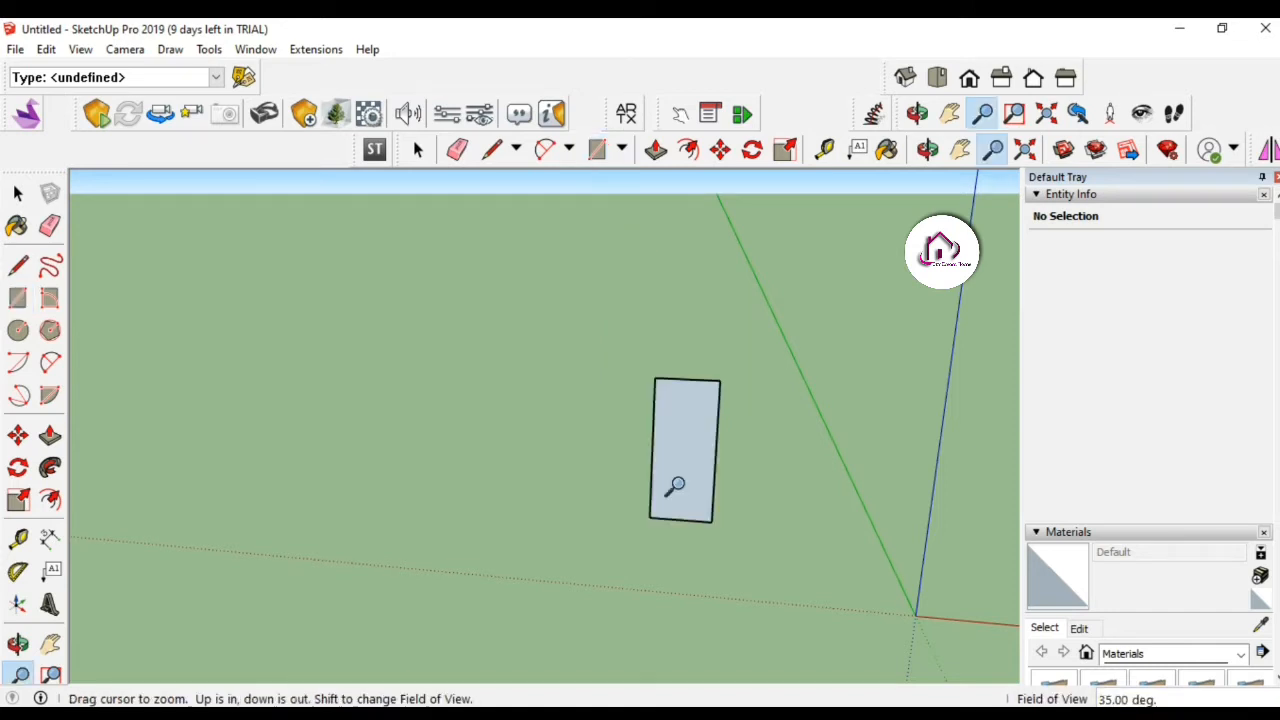
left_click_drag(717, 469, 598, 293)
key("h")
key("space")
key("o")
left_click_drag(437, 446, 489, 446)
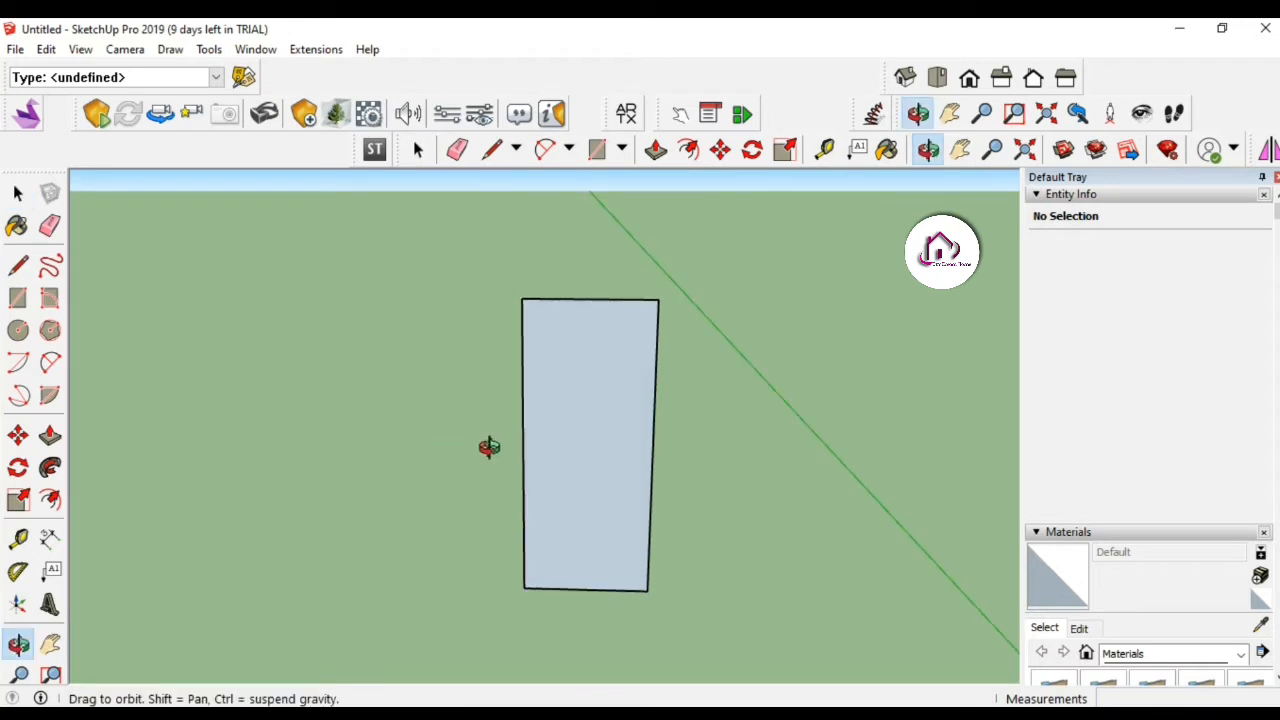
key("f")
left_click(652, 427)
left_click(629, 442)
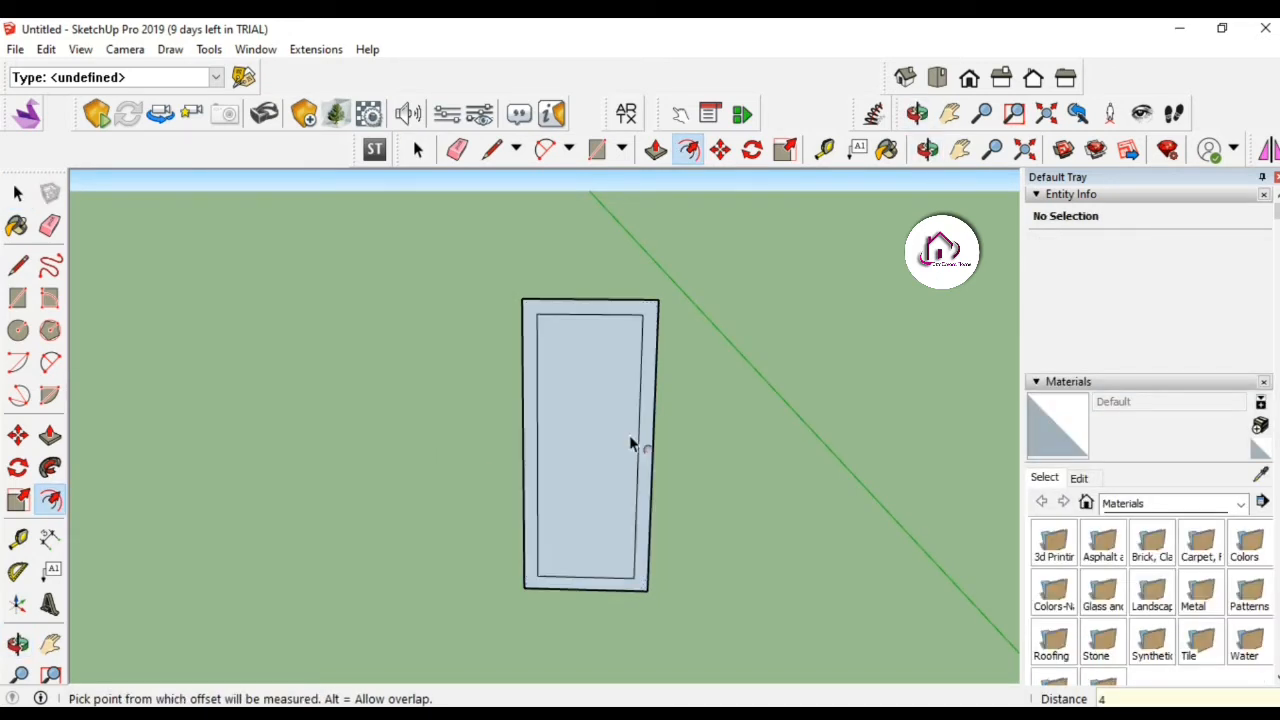
Push/Pull the border between the two outlines forward to form a raised door frame.
key("p")
left_click_drag(640, 481, 647, 515)
key("space")
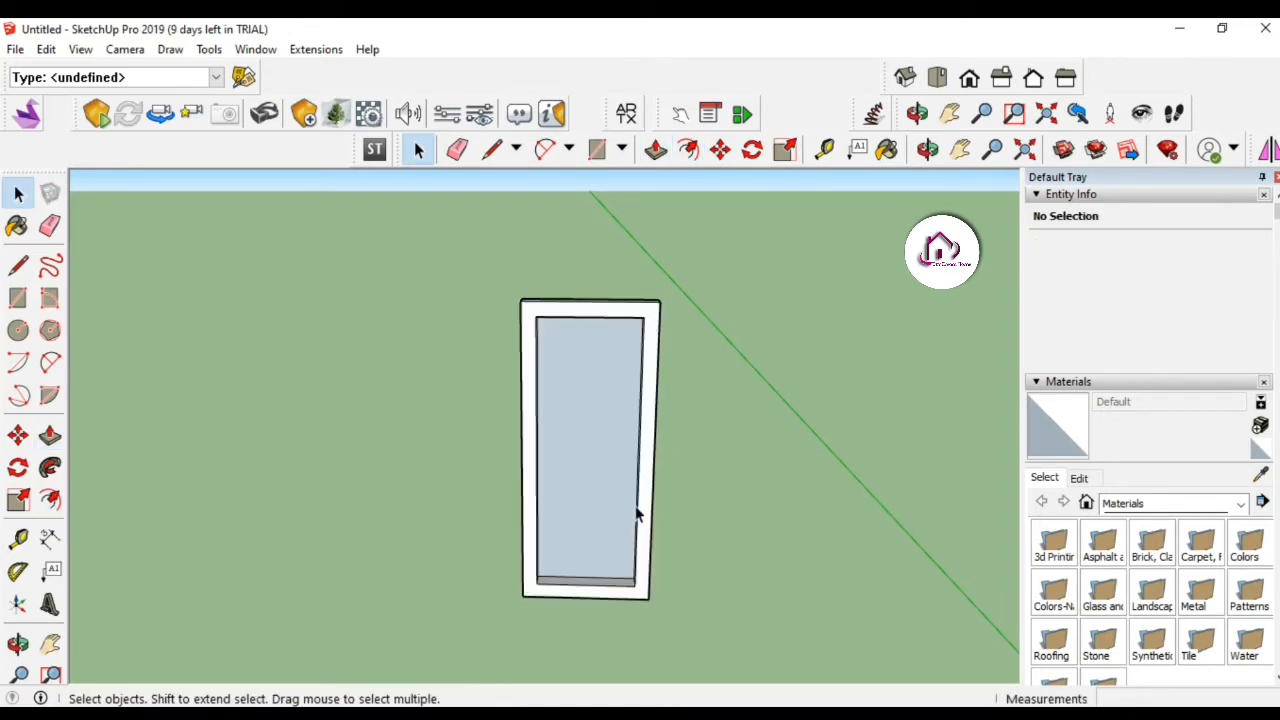
Group the face inside the frame together with its edges and delete it to leave the frame open.
double_click(614, 509)
right_click(614, 509)
left_click(677, 279)
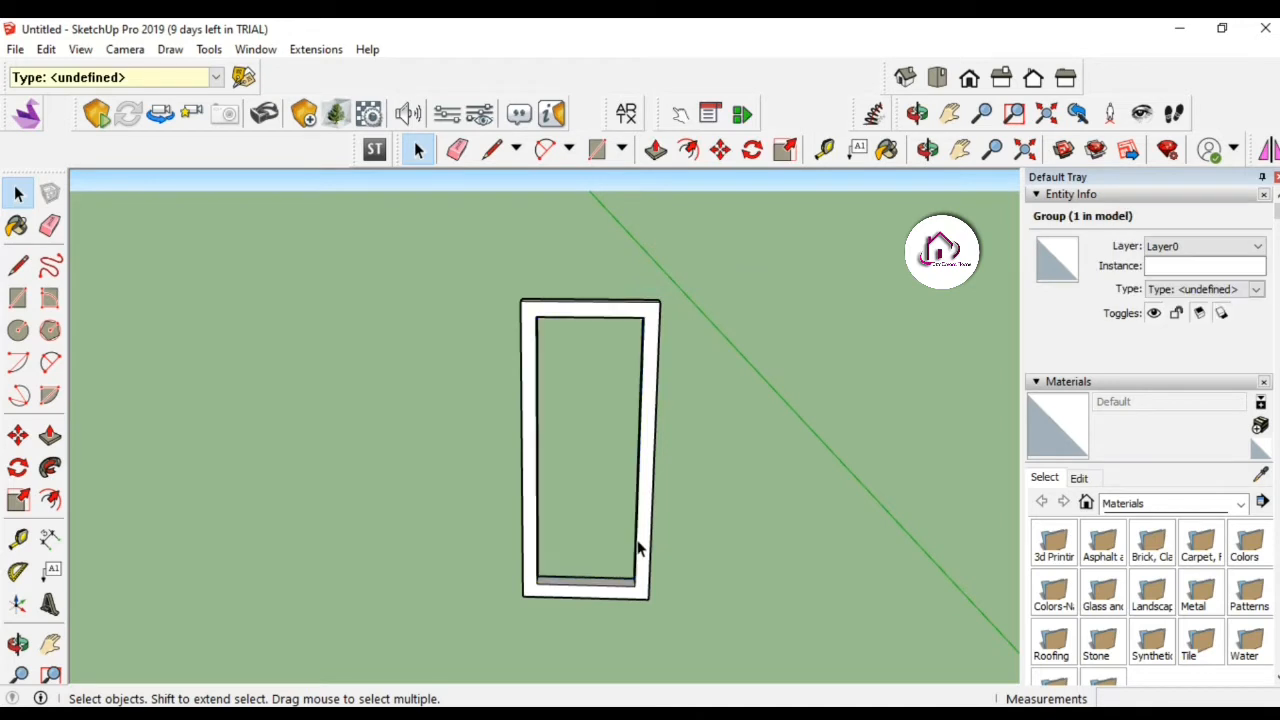
Offset the frame's front face outline by 2" and push the inner strip back 2" to form a rebate.
key("f")
left_click(648, 540)
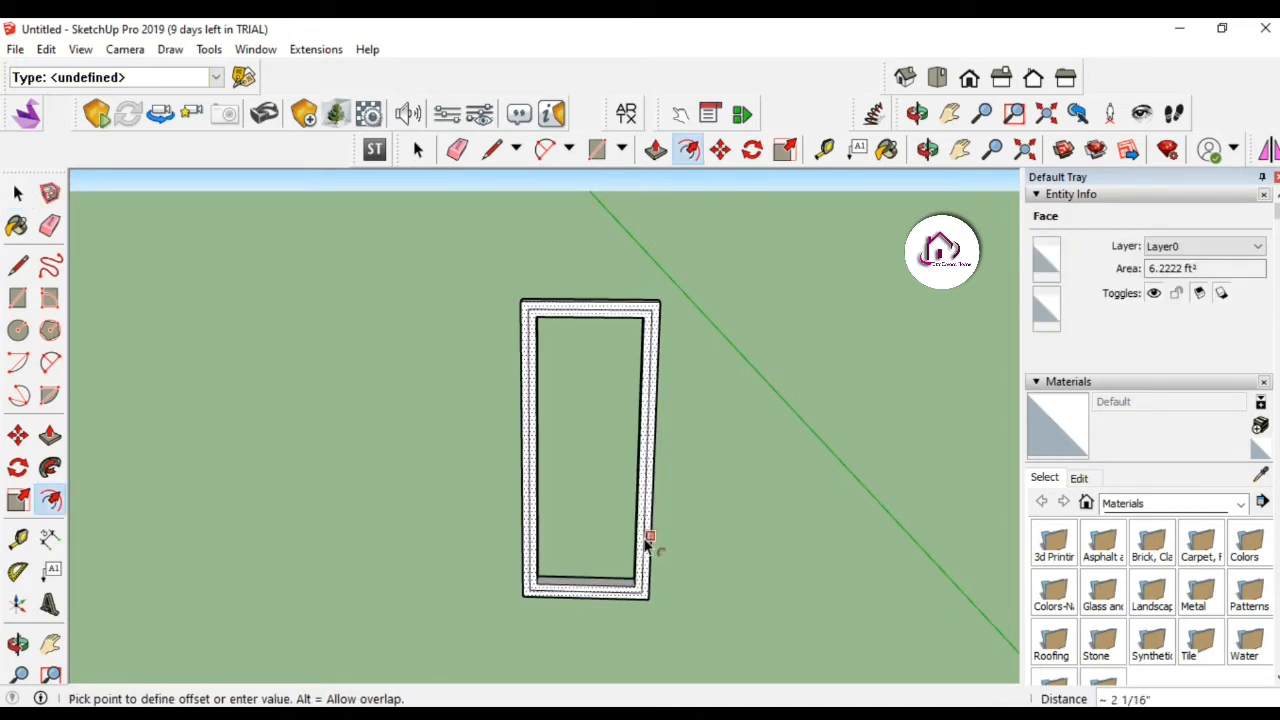
left_click(645, 546)
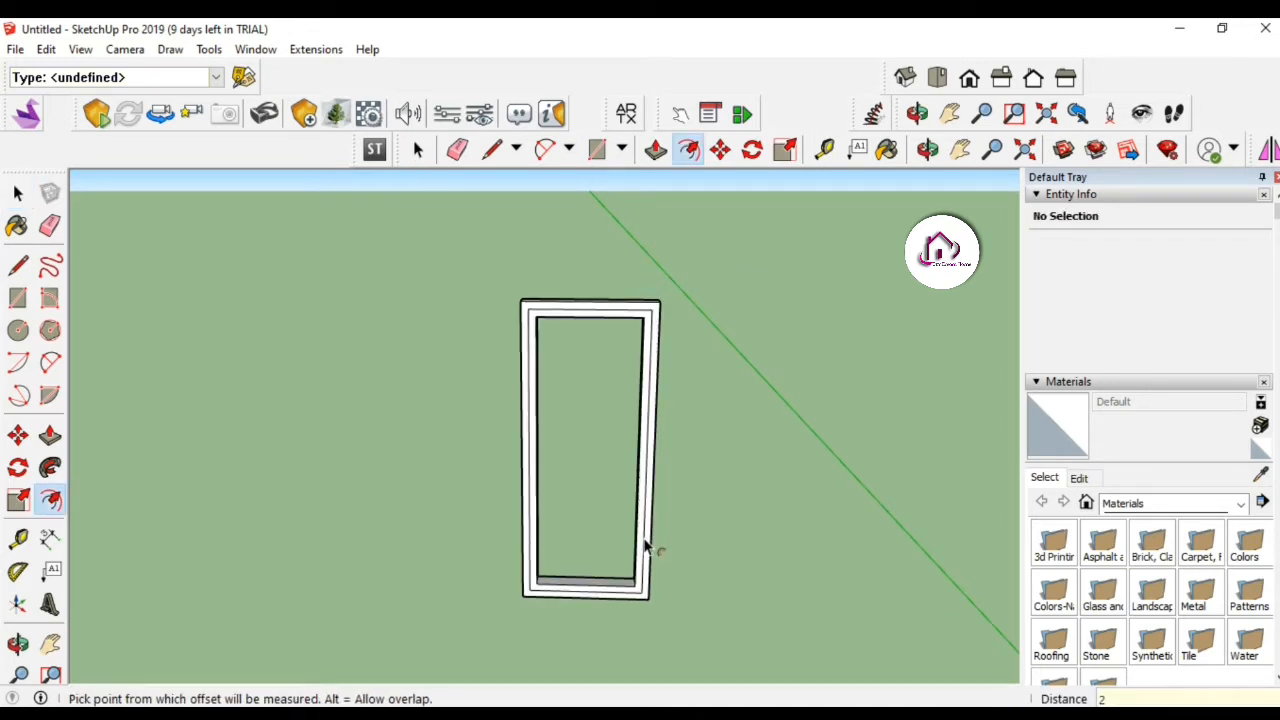
key("p")
left_click(636, 537)
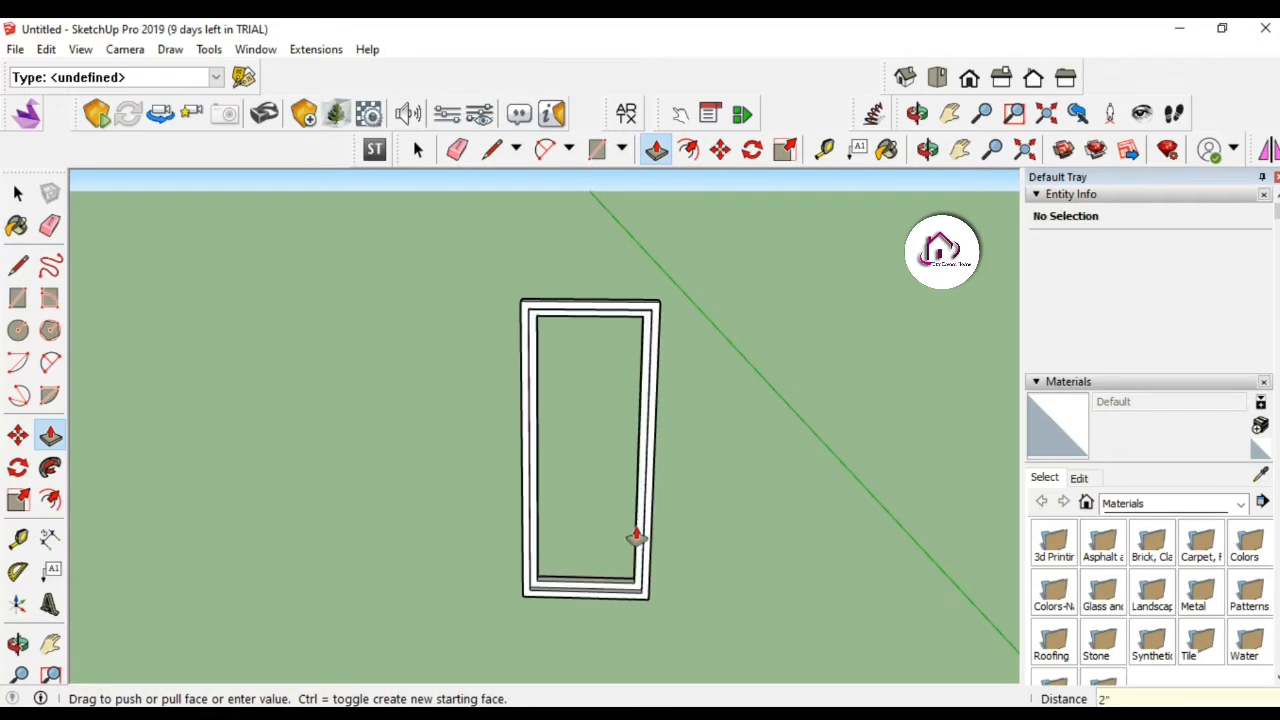
Select the entire door frame and make it a group.
middle_click_drag(636, 537, 672, 656)
key("space")
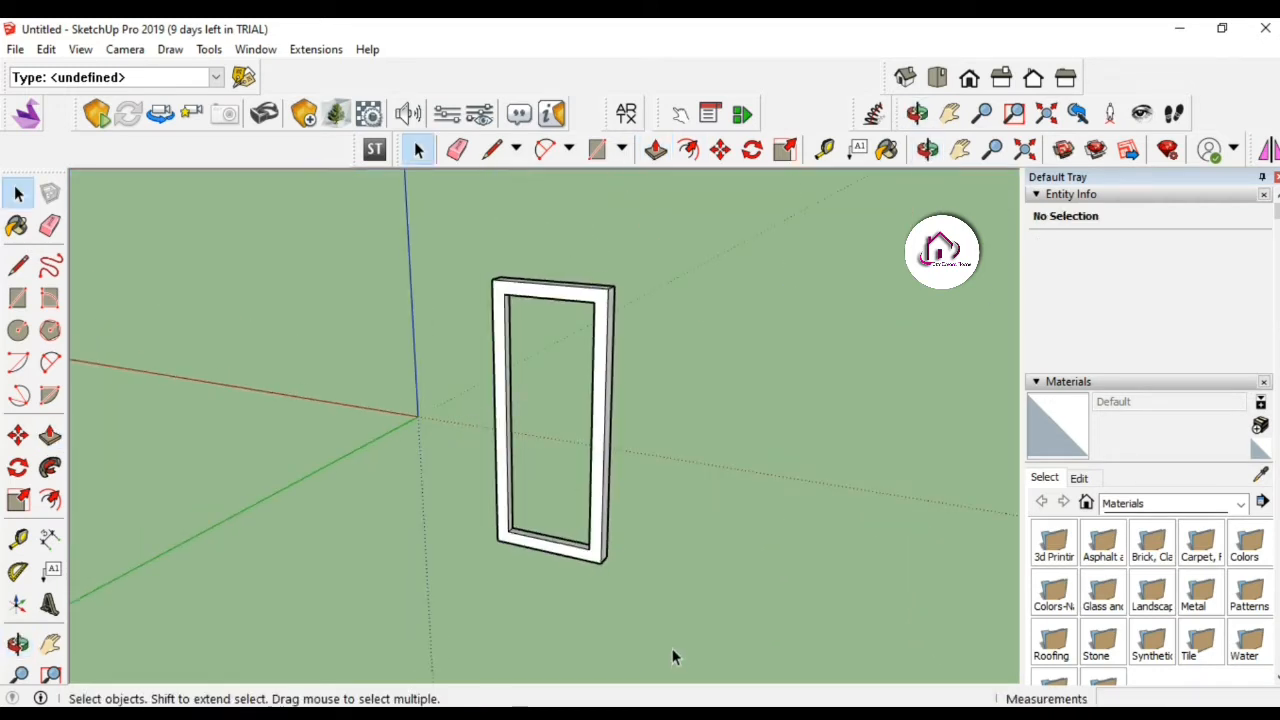
left_click_drag(458, 238, 458, 238)
right_click(593, 302)
left_click(655, 468)
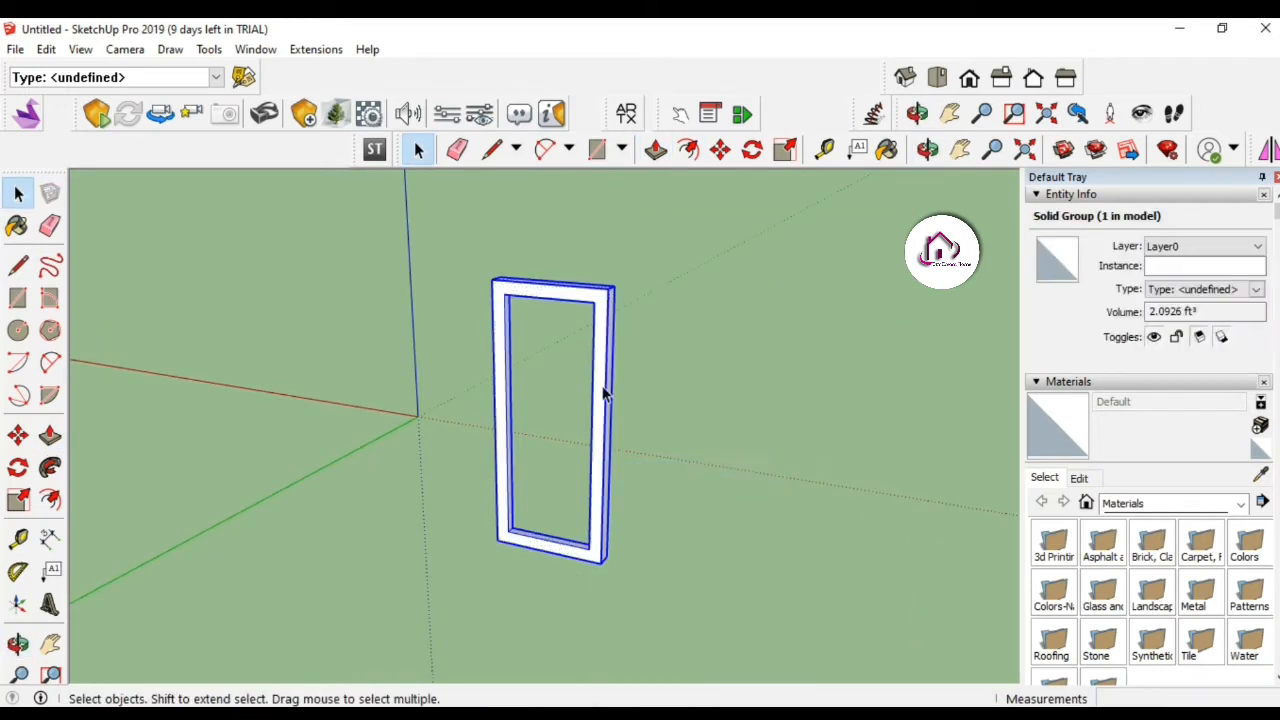
Open the frame group for editing and draw a 6'4" by 2'4" rectangle across the frame's opening.
key("o")
left_click_drag(678, 401, 737, 400)
key("space")
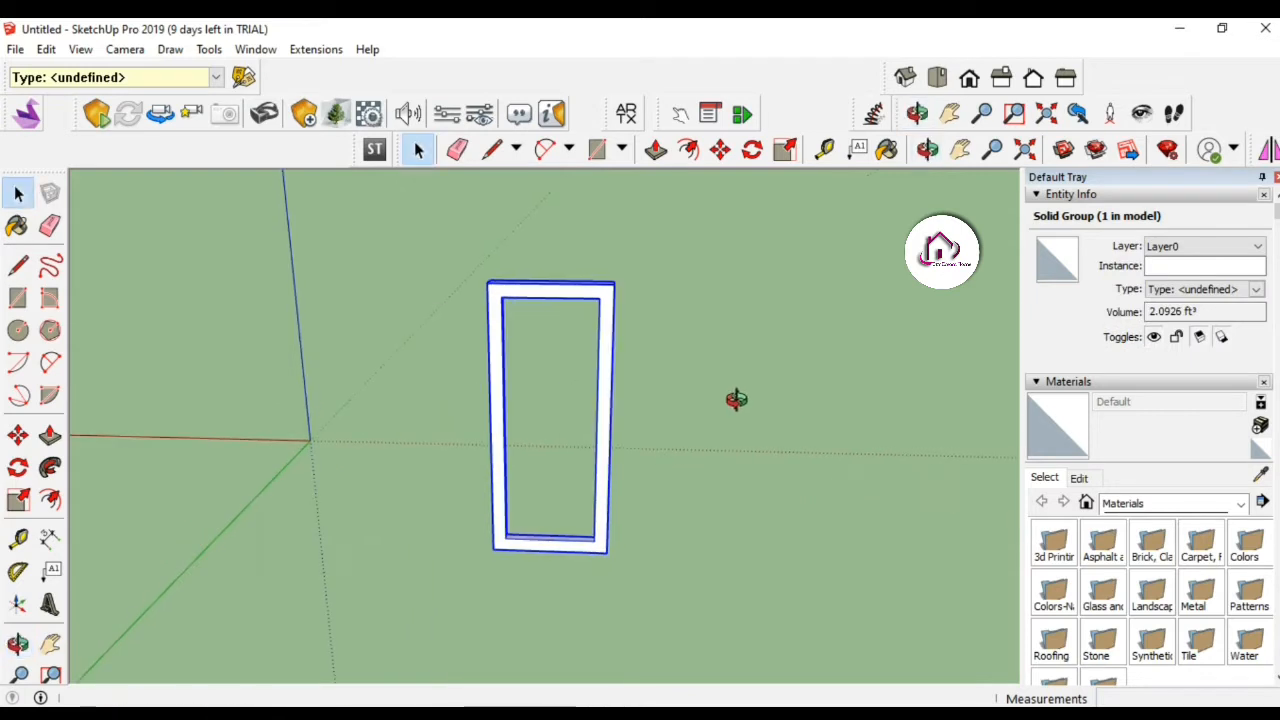
double_click(599, 388)
key("r")
left_click(500, 296)
left_click(596, 539)
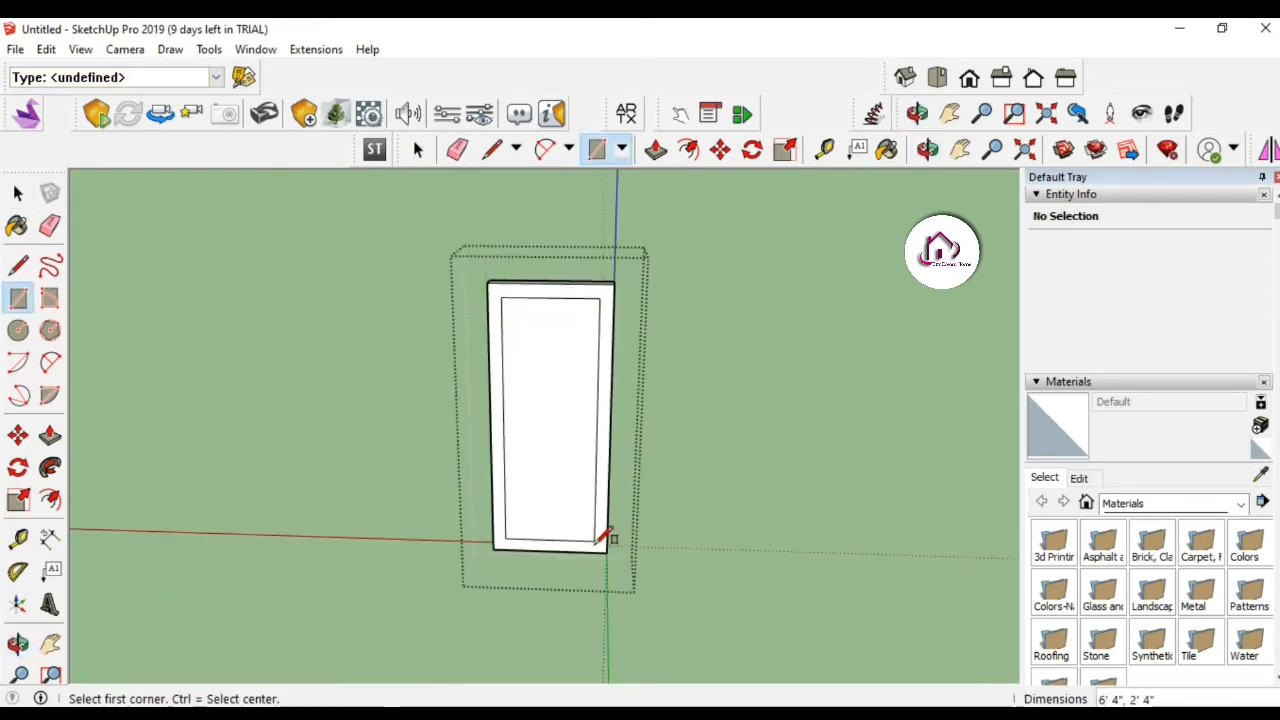
Make the rectangle filling the frame opening, including its edges, a separate group.
key("space")
left_click(563, 488)
right_click(562, 487)
left_click(552, 506)
double_click(552, 504)
right_click(552, 502)
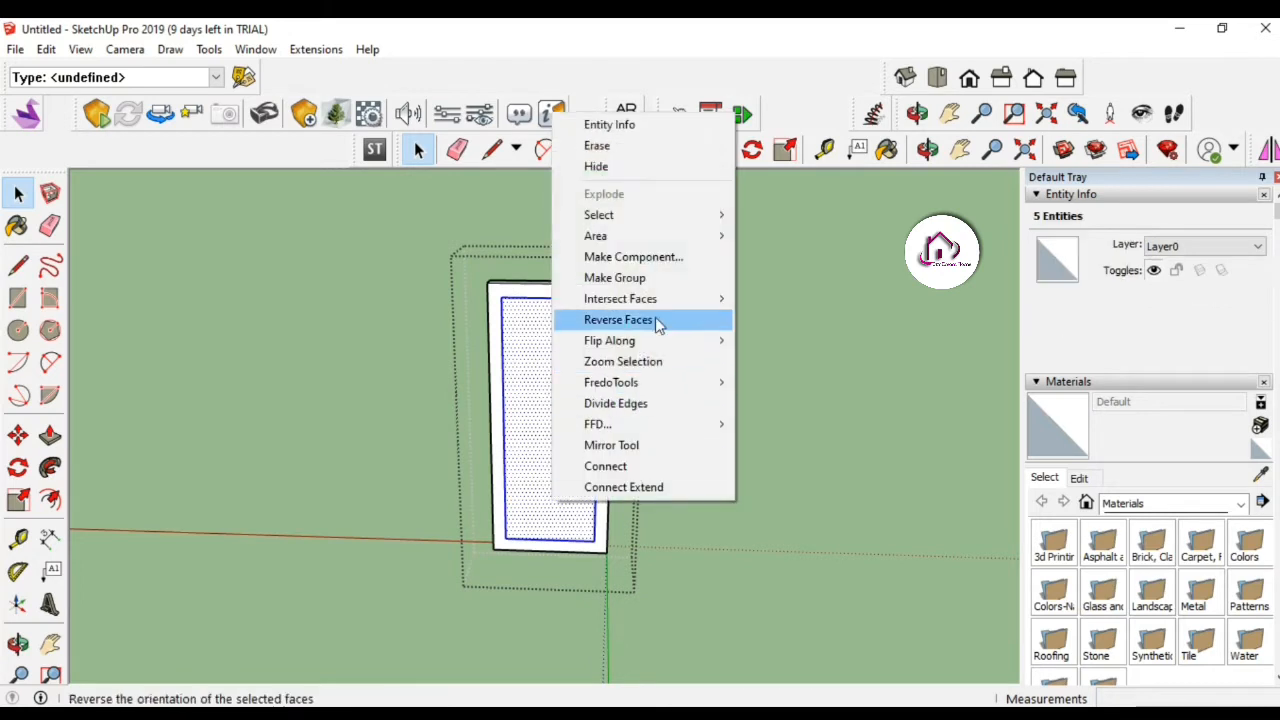
left_click(640, 278)
Open the door panel group and Push/Pull its face to give the panel thickness.
double_click(528, 467)
key("p")
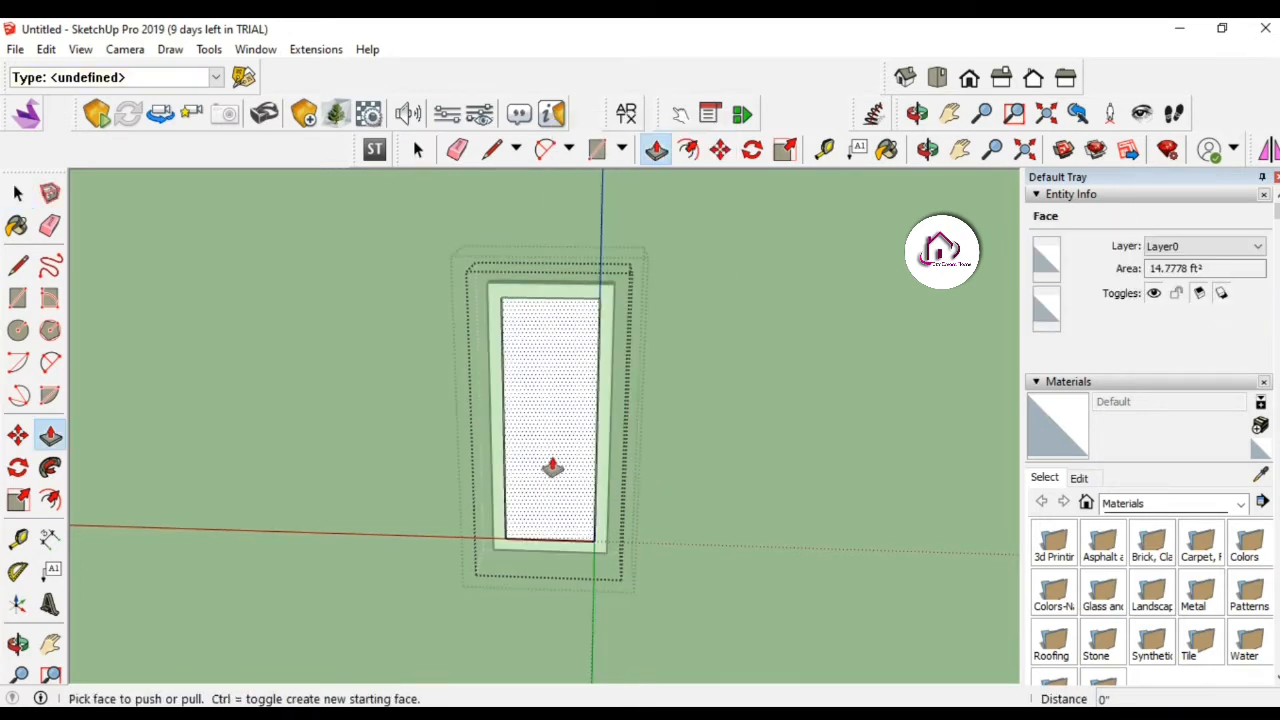
left_click(551, 466)
left_click(549, 483)
Offset the outline of the door panel's face 2" inward.
key("z")
left_click_drag(531, 466, 569, 409)
key("o")
key("t")
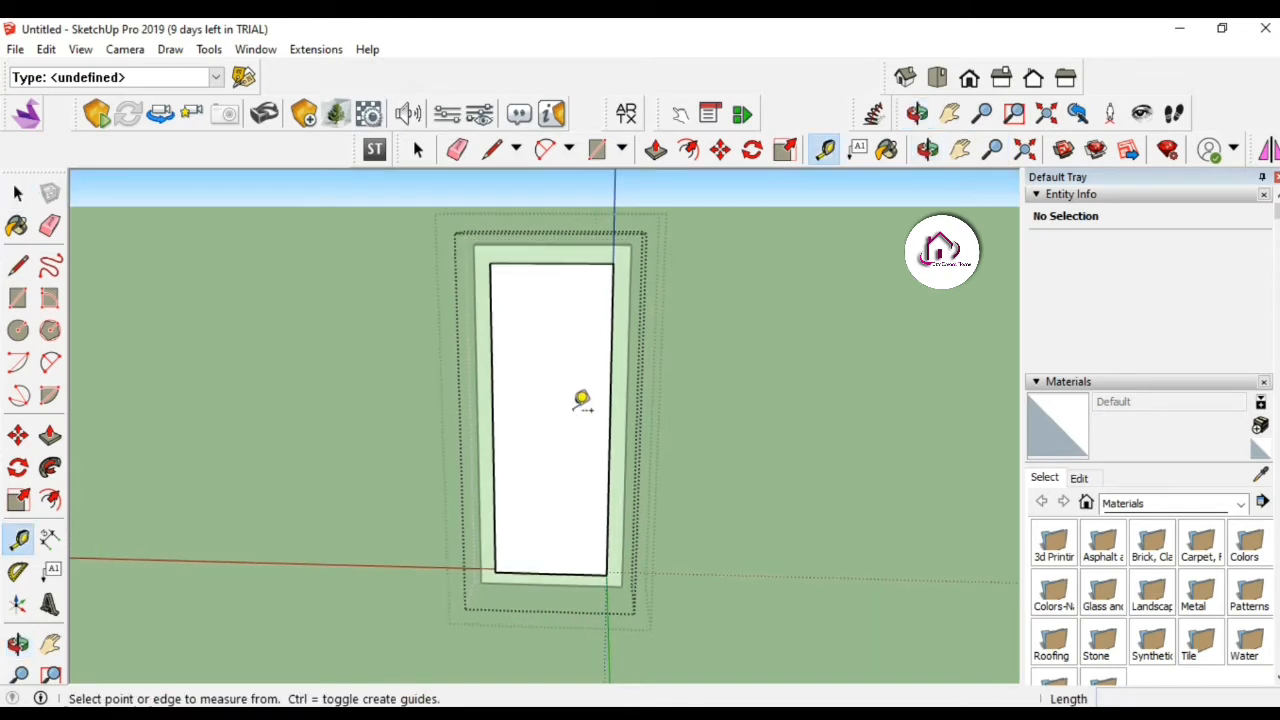
key("f")
left_click(563, 463)
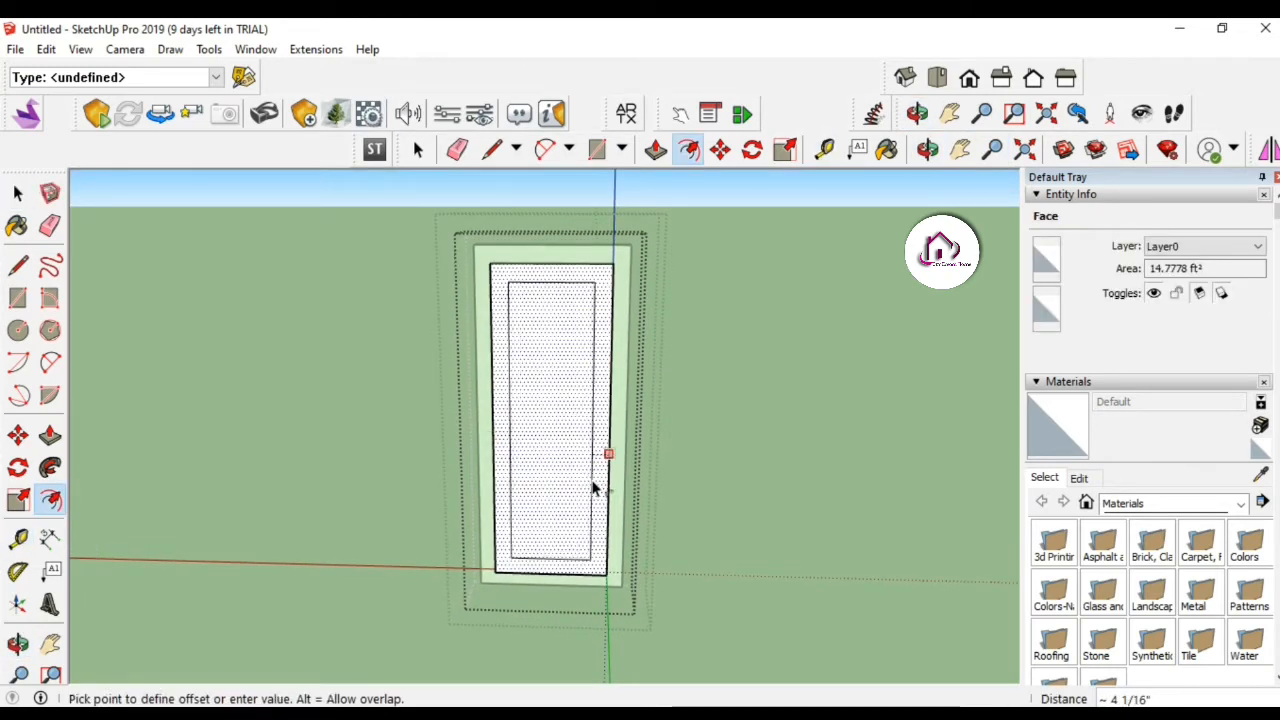
scroll(598, 500, "up", 3)
type("2")
key("Return")
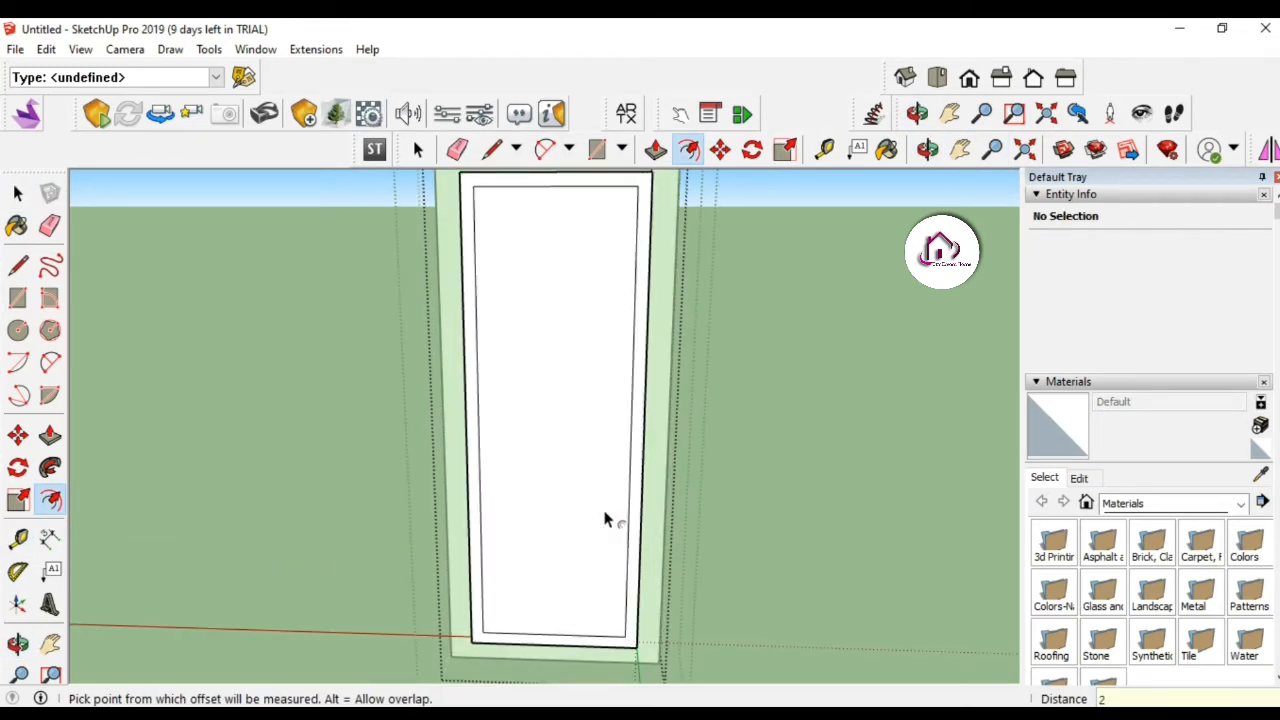
Draw a two-point arc between the midpoints of the inner outline's bottom and top edges, bulging about 4 5/8" sideways.
left_click(50, 362)
left_click(553, 634)
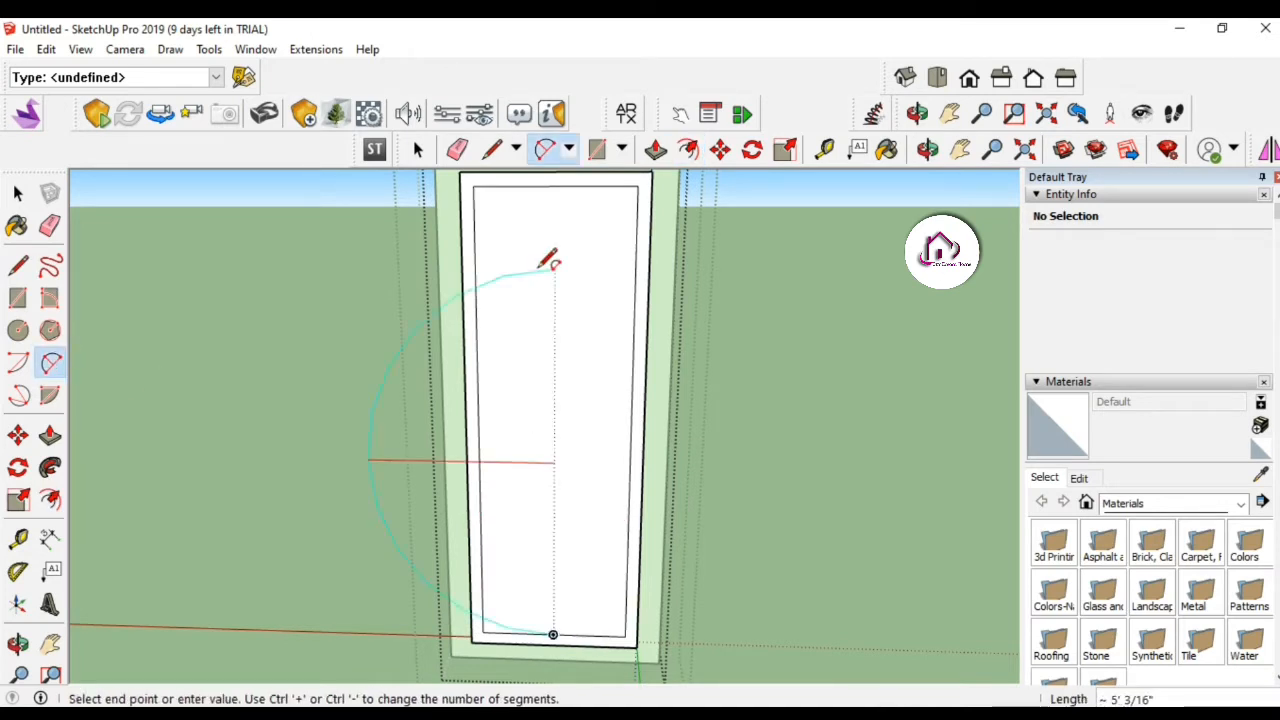
left_click(553, 187)
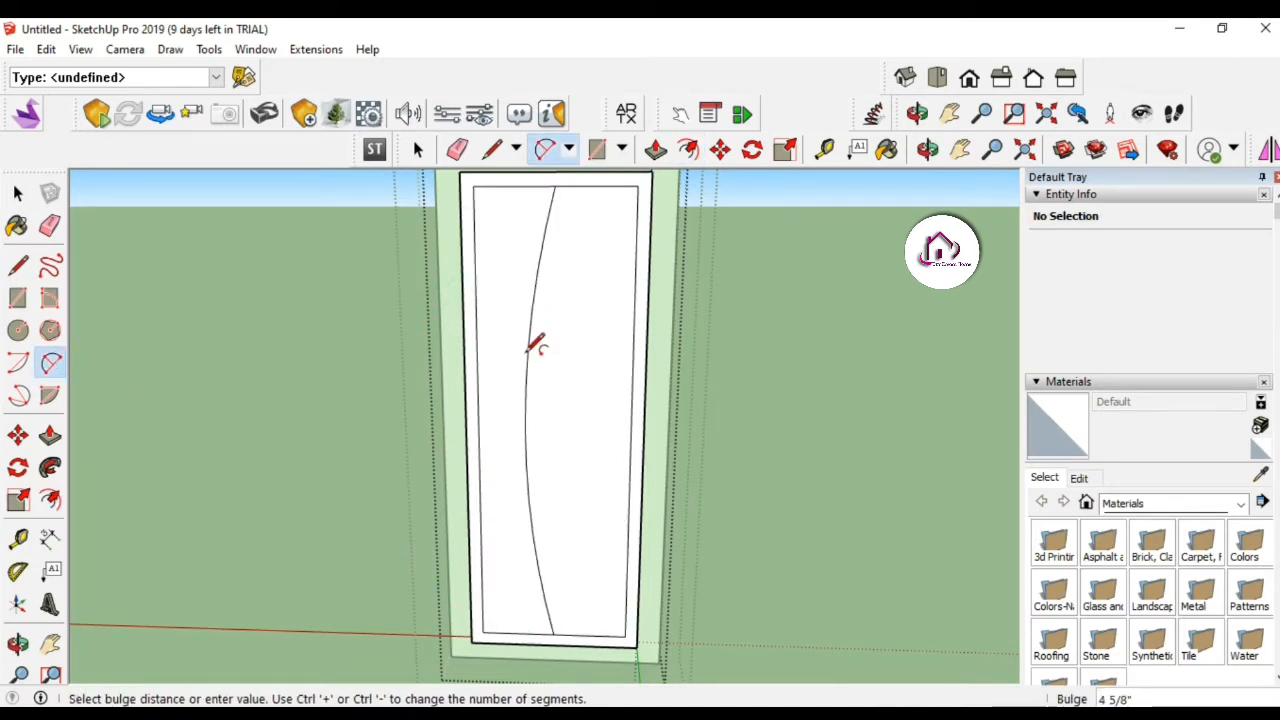
left_click(536, 345)
Place horizontal guides 10" above the bottom edge and 10" below the top edge of the panel's inner outline.
key("t")
left_click(589, 635)
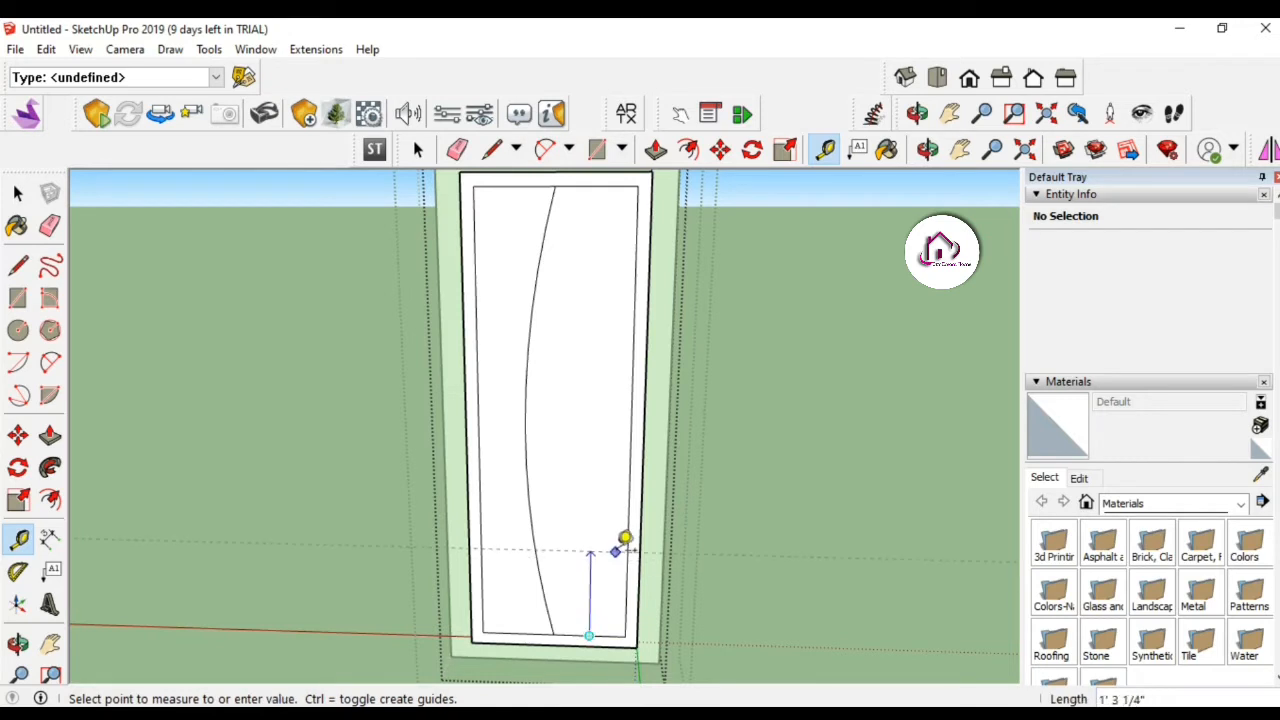
type("10")
key("Return")
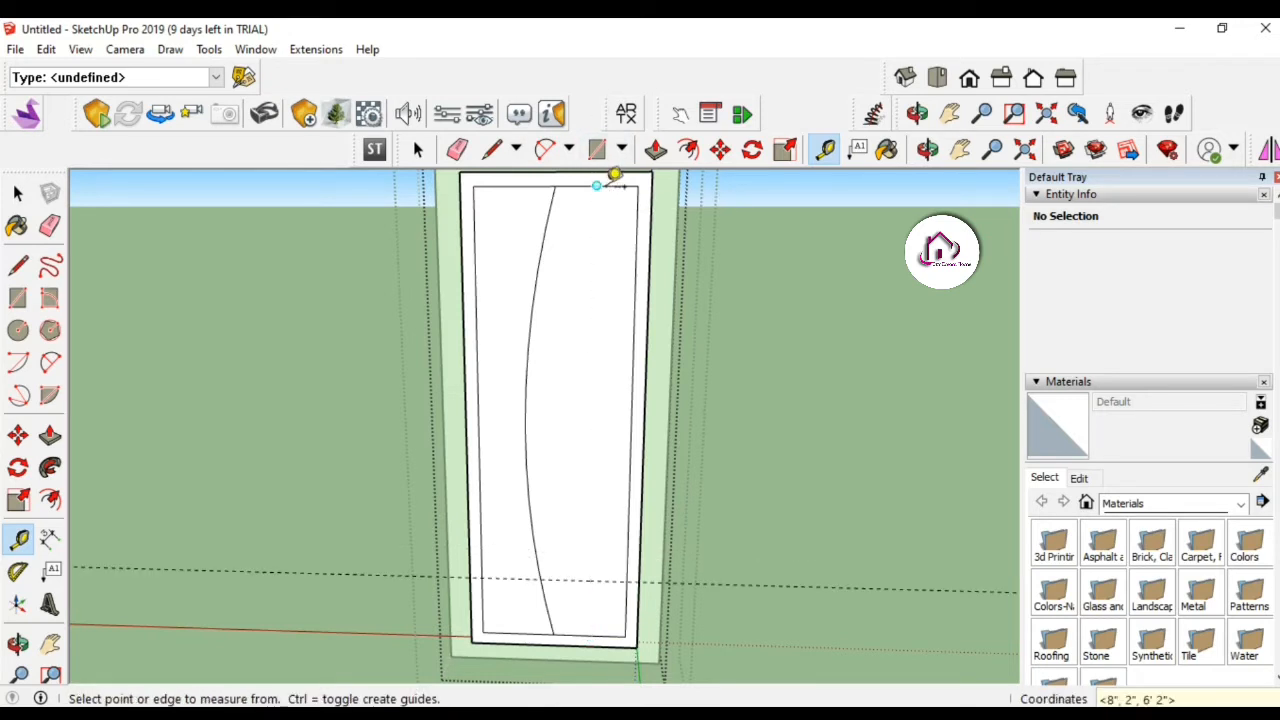
left_click(596, 187)
left_click(614, 238)
Place a vertical guide 7" inside the right edge of the panel's inner outline.
key("l")
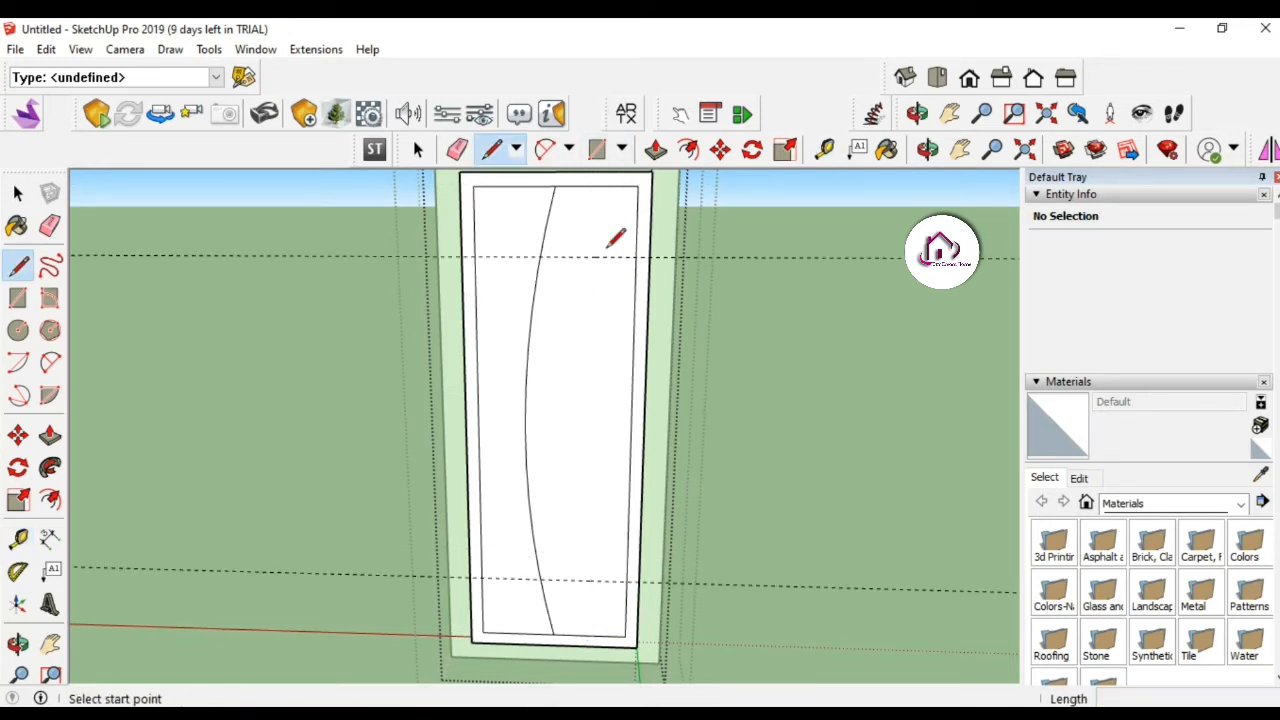
key("t")
left_click(632, 369)
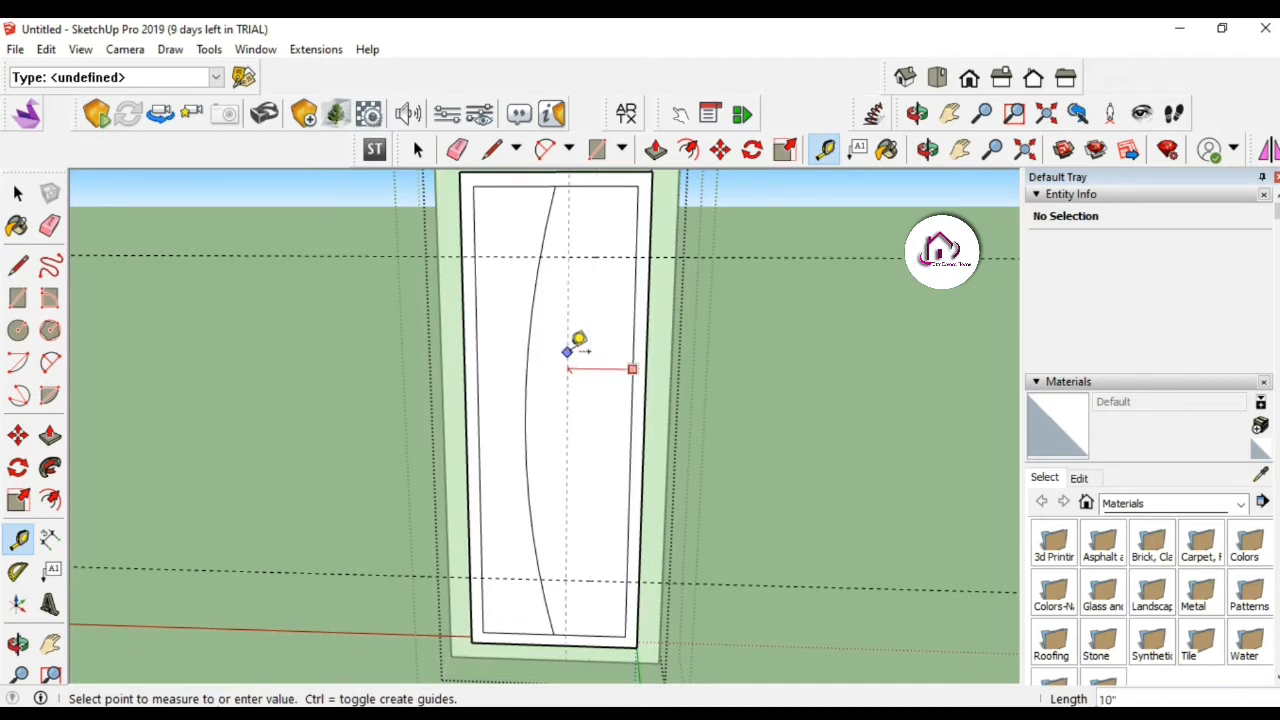
left_click(567, 352)
type("7")
key("Return")
Draw a 4'4" by 1'5" rectangle from the lower guide intersection to where the upper guide meets the inner outline's left edge.
key("l")
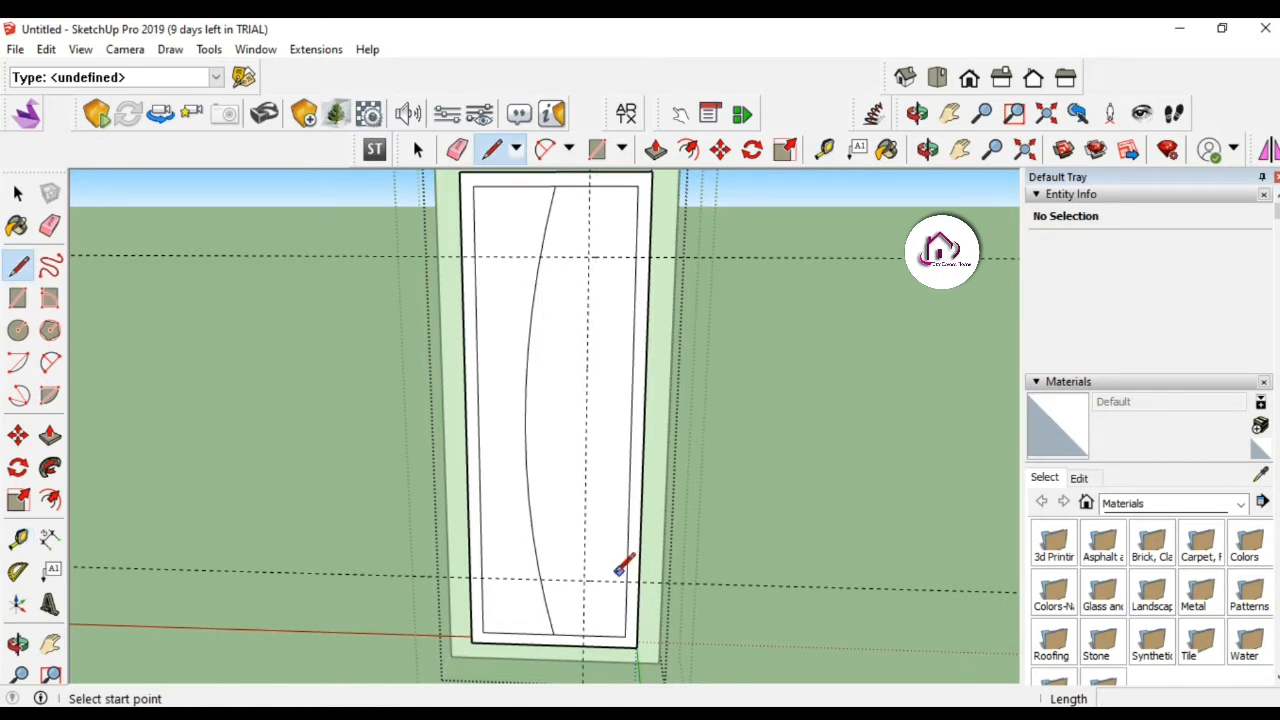
left_click(586, 580)
key("r")
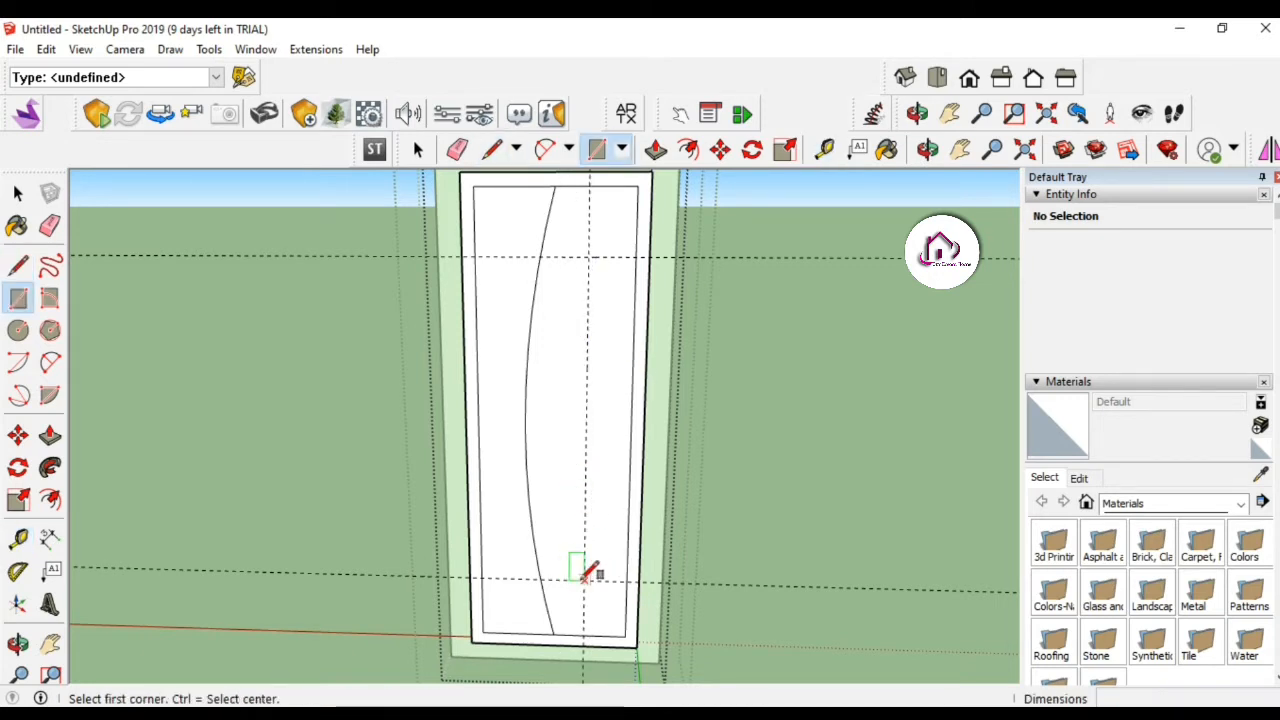
left_click(586, 578)
left_click(484, 258)
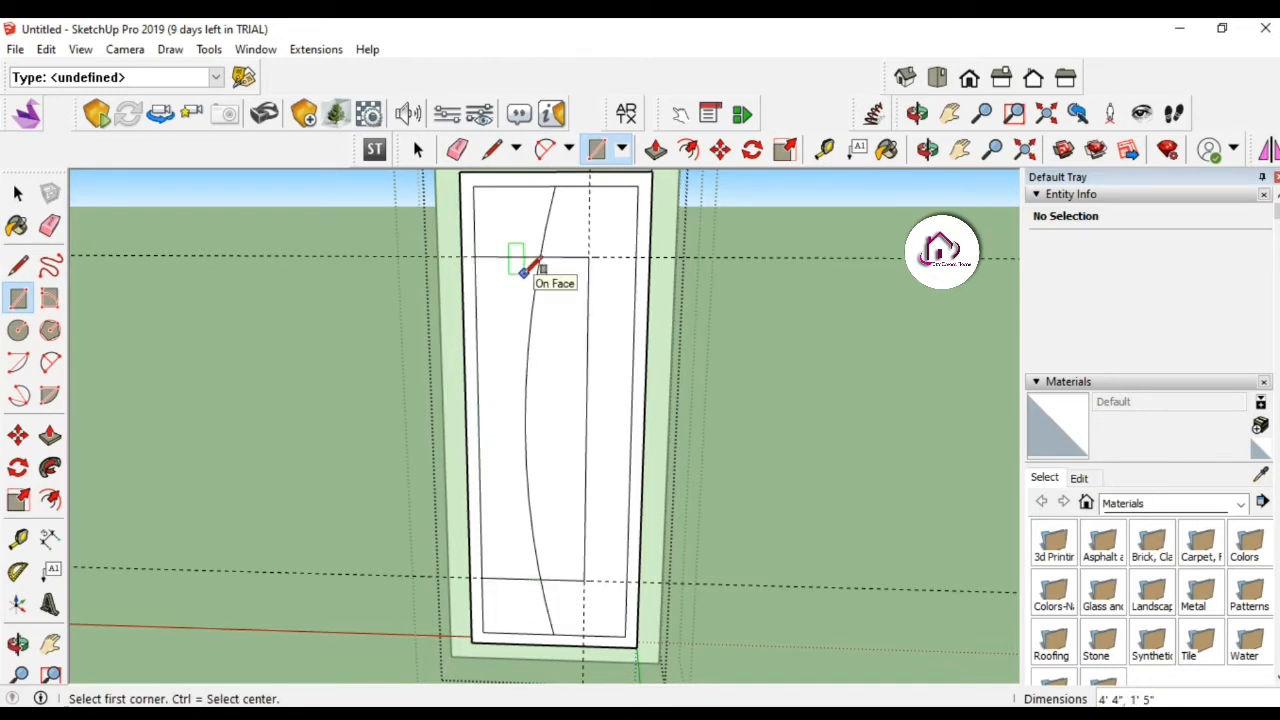
Place a horizontal guide 12" above the lowest guide and another 1" above that one.
key("t")
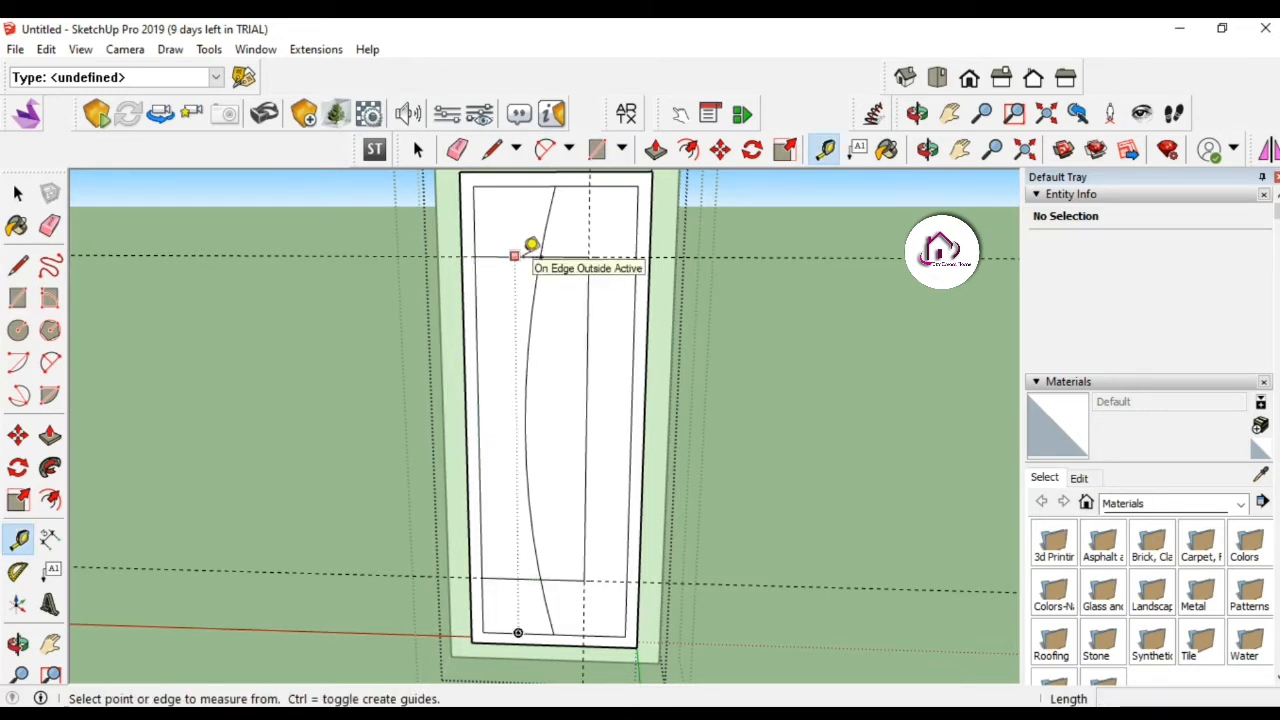
left_click(742, 257)
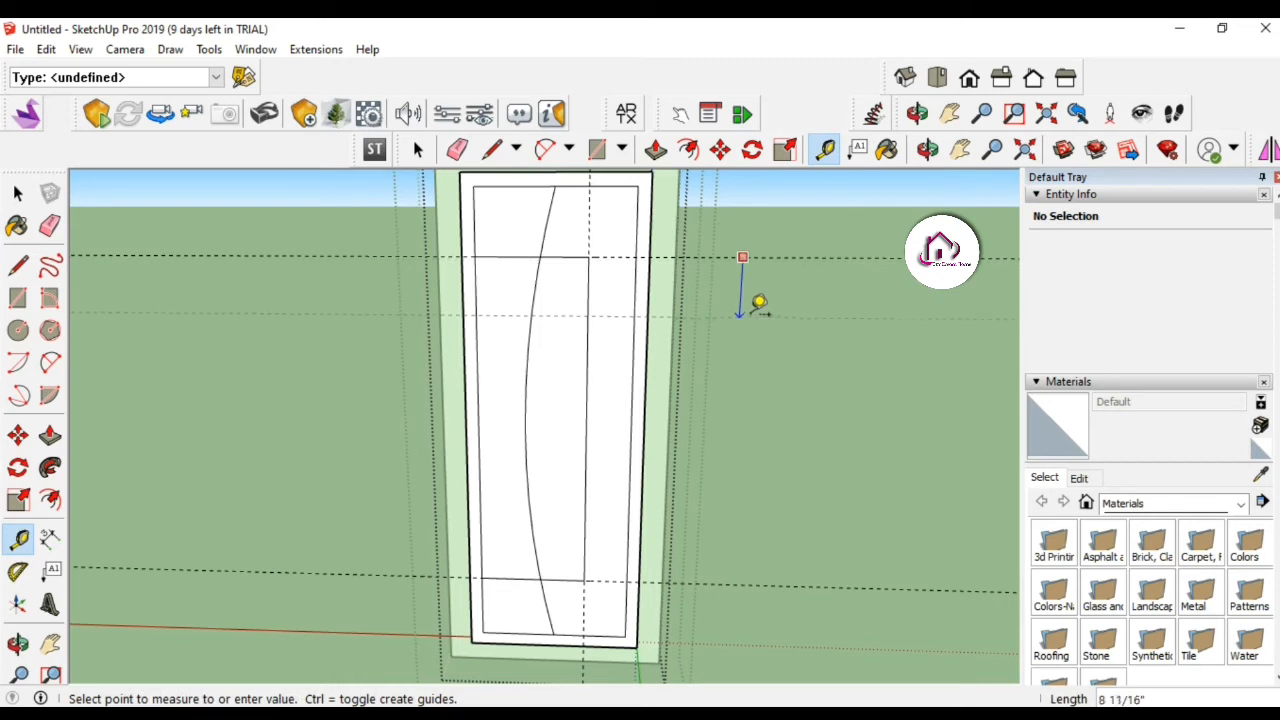
key("Escape")
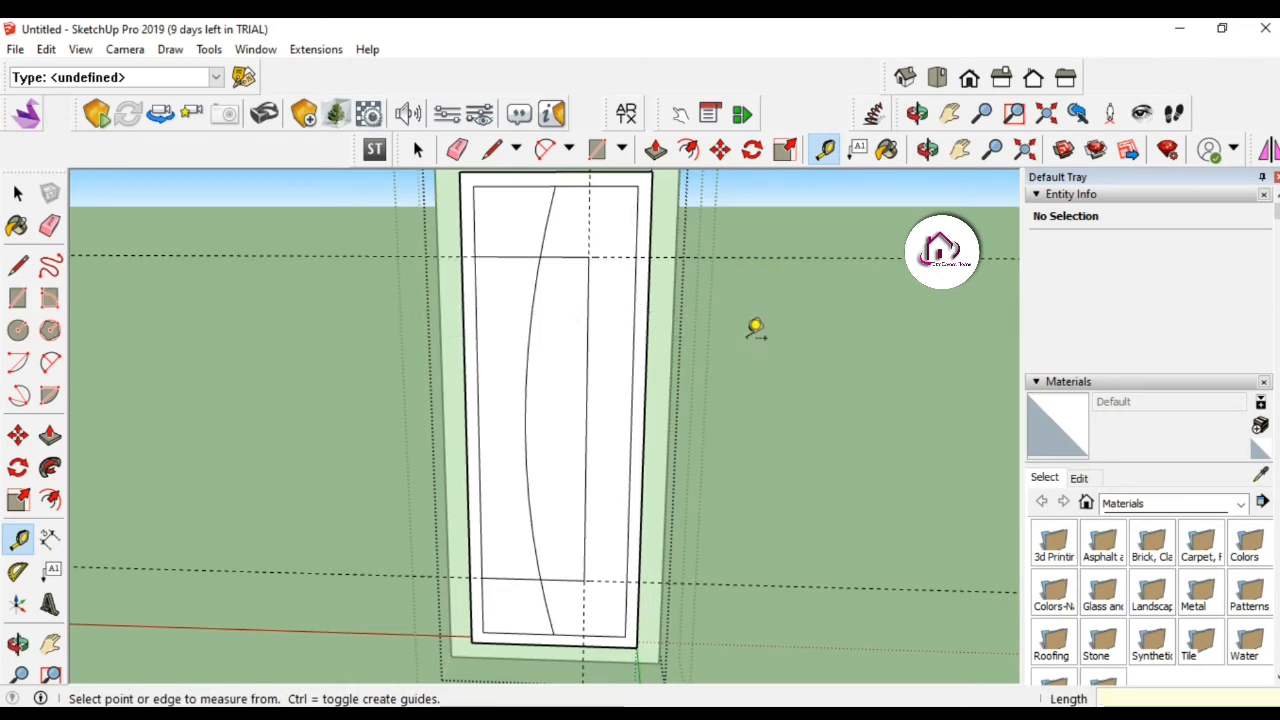
left_click(718, 584)
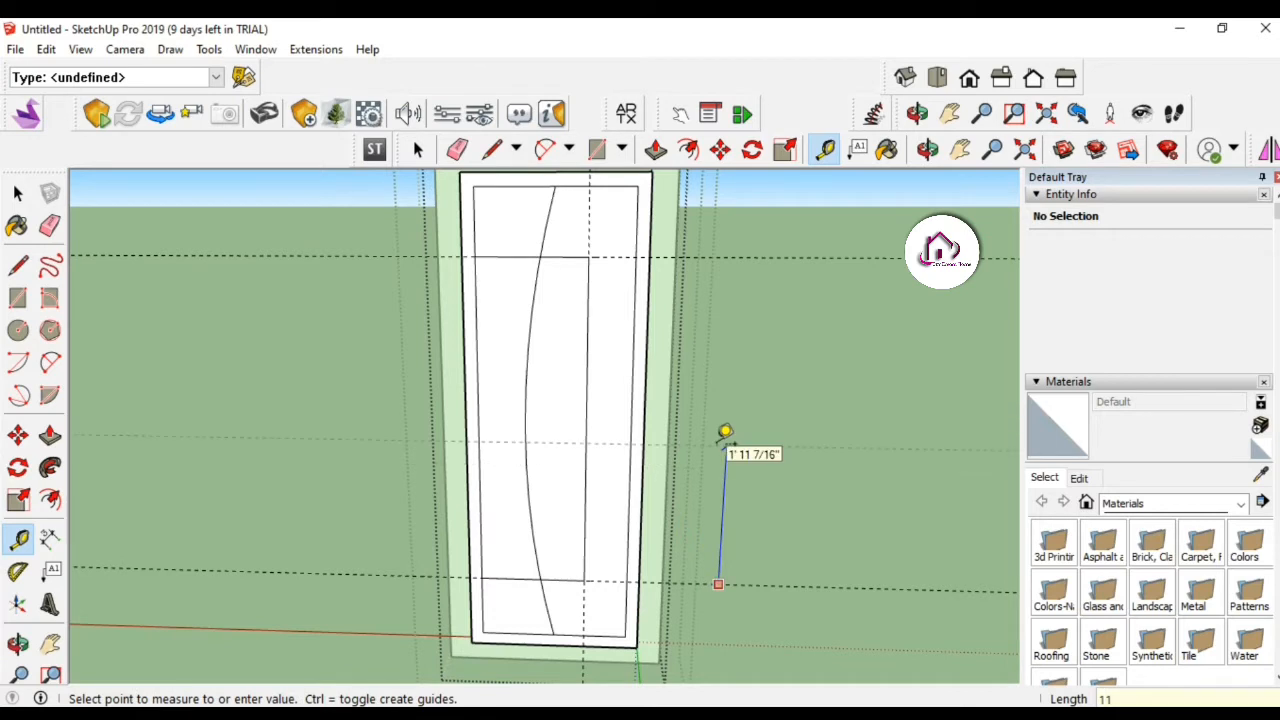
type("12")
key("Return")
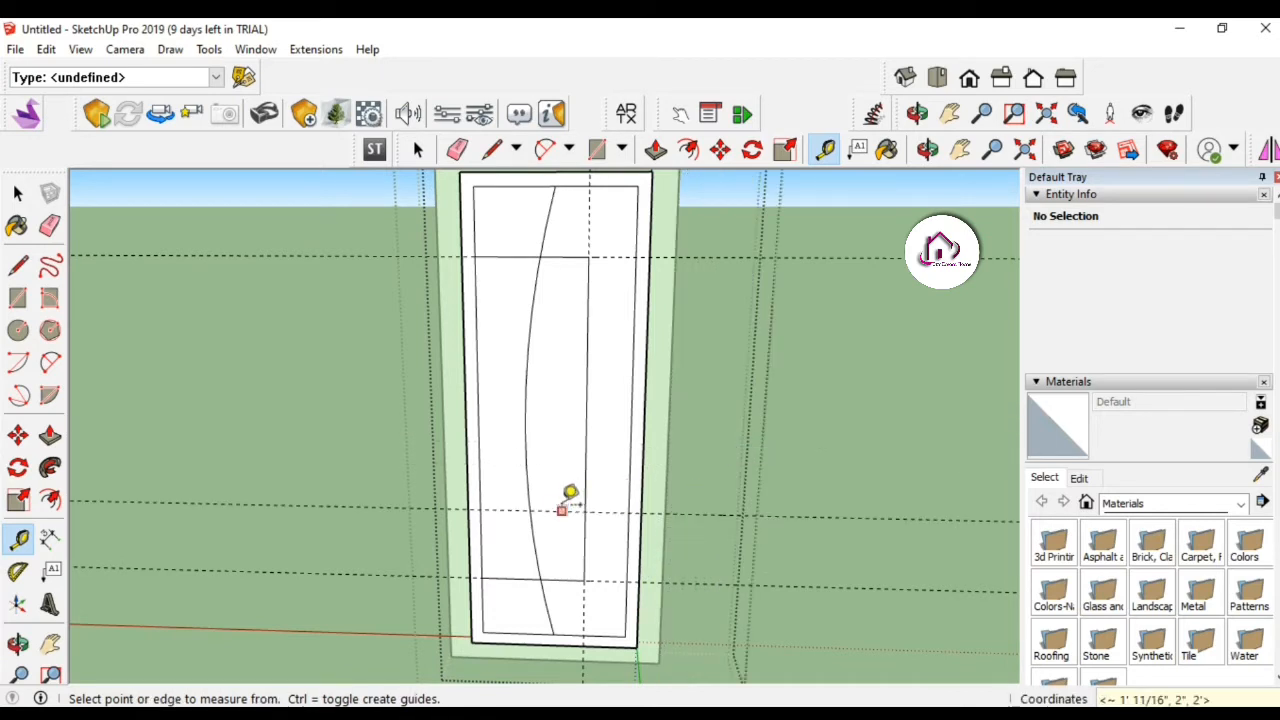
left_click(561, 510)
type("1")
key("Return")
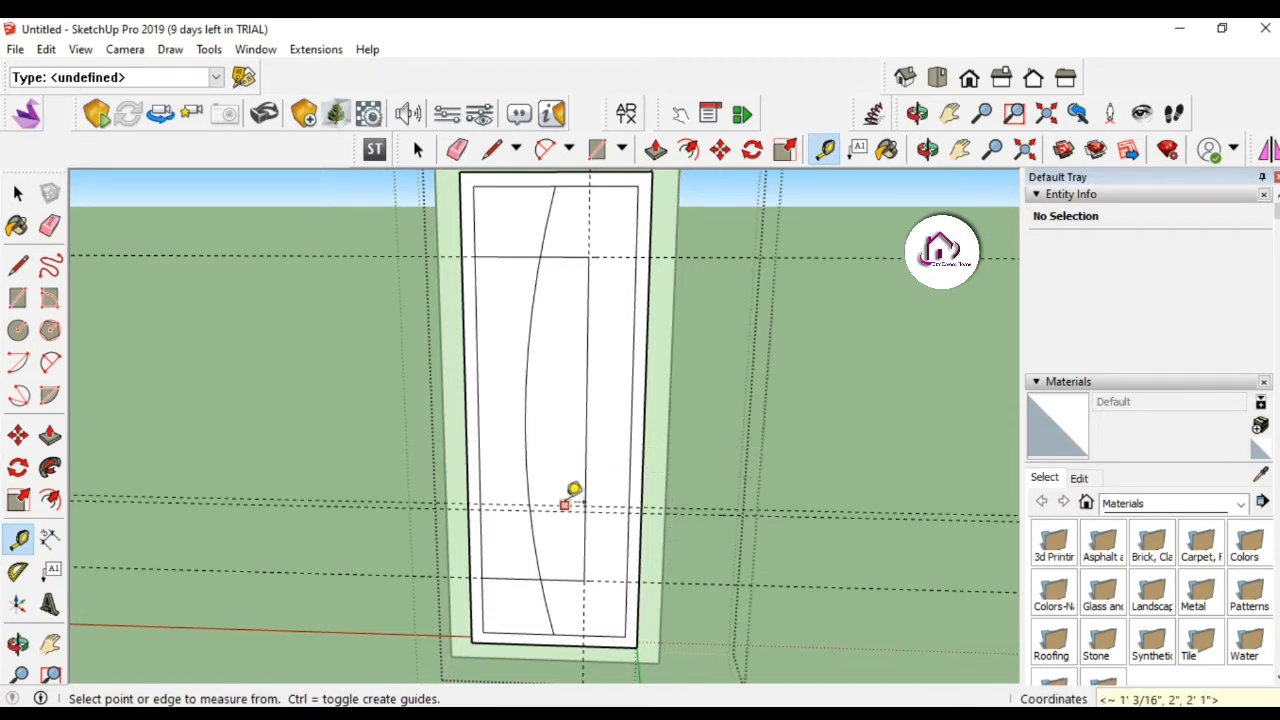
Place a horizontal guide 12" above the lower pair of closely spaced guides and another 1" above that one.
left_click(564, 504)
left_click(595, 425)
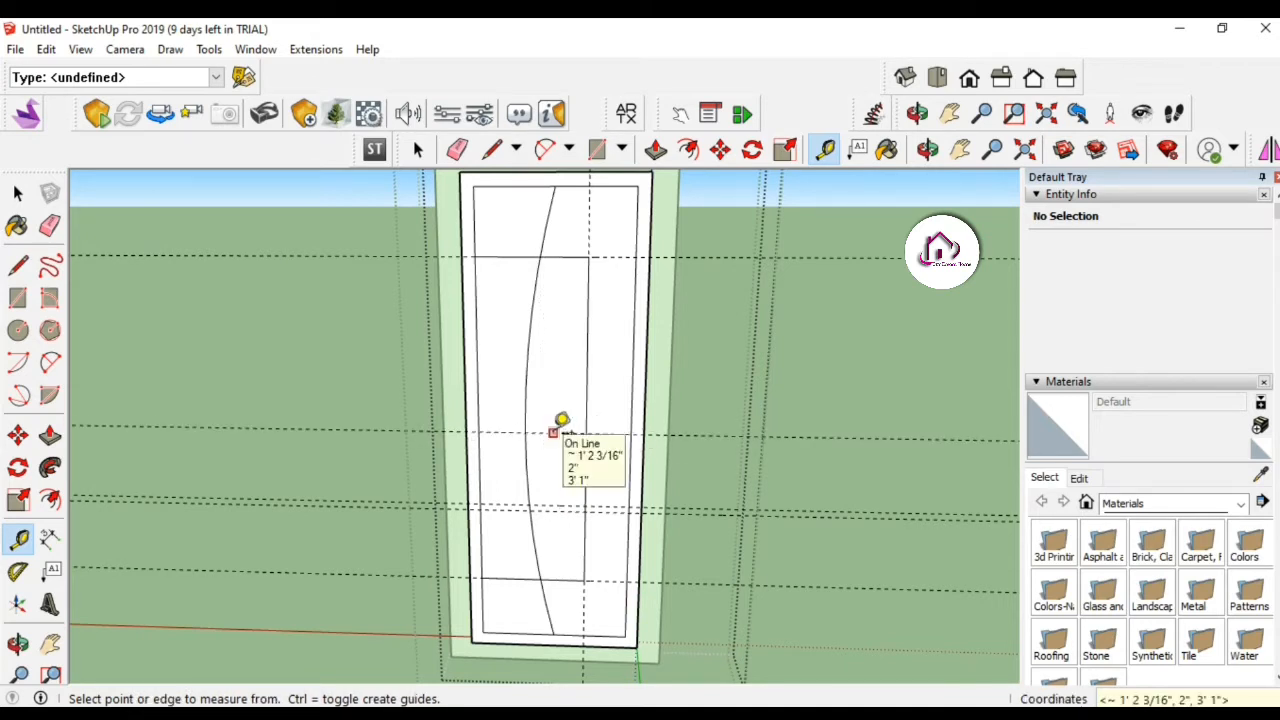
left_click(553, 432)
left_click(583, 395)
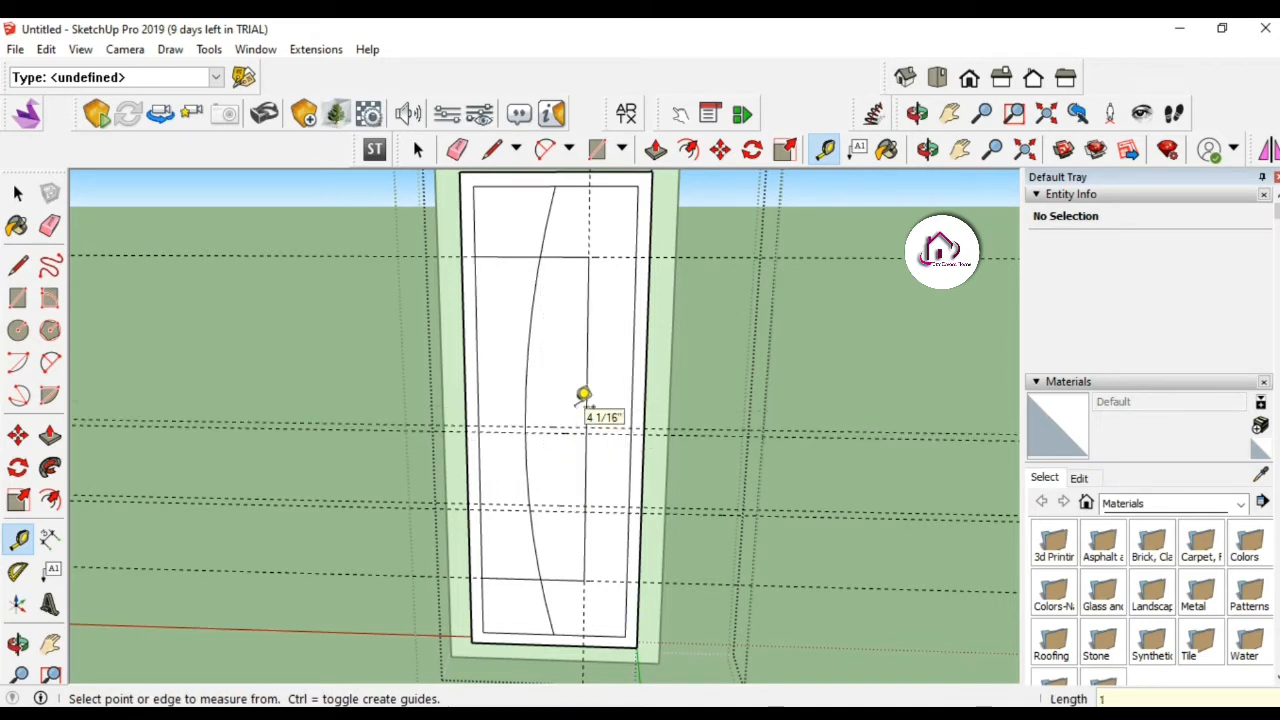
Add a third guide pair 12" above the middle pair, spaced 1" apart, and offset the arc-bounded face 1" inward.
left_click(502, 425)
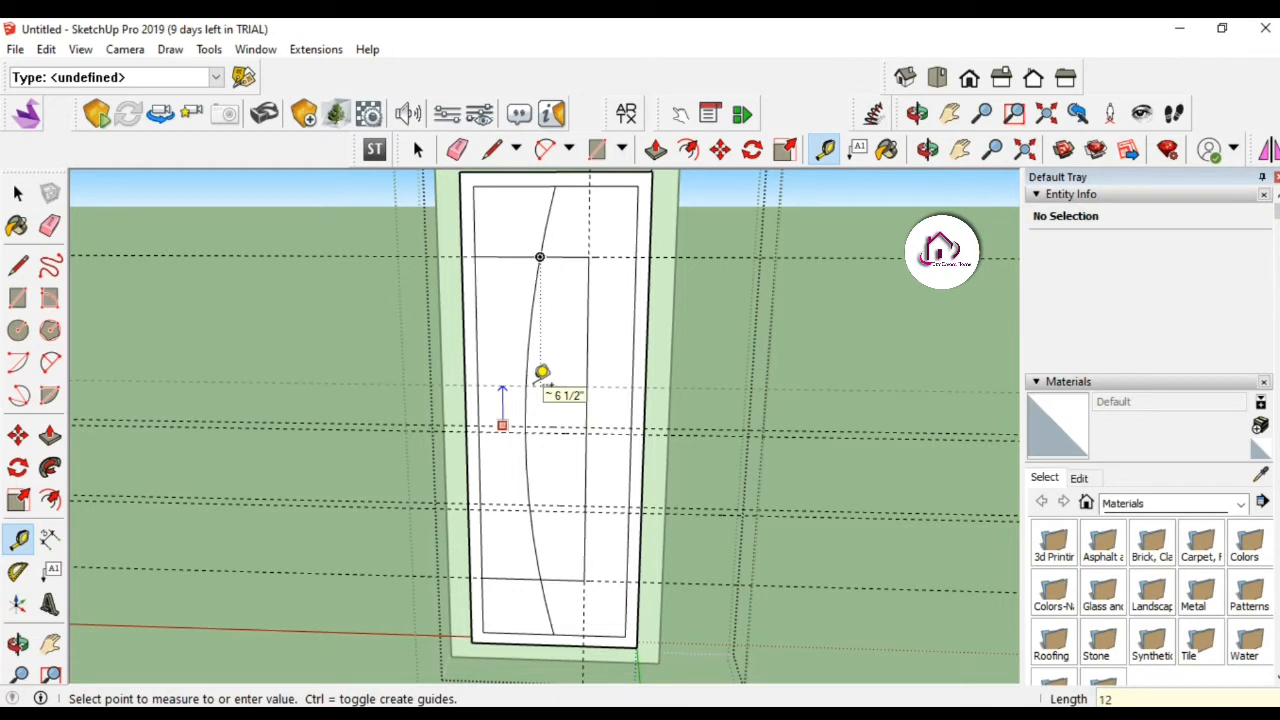
left_click(514, 349)
left_click(500, 349)
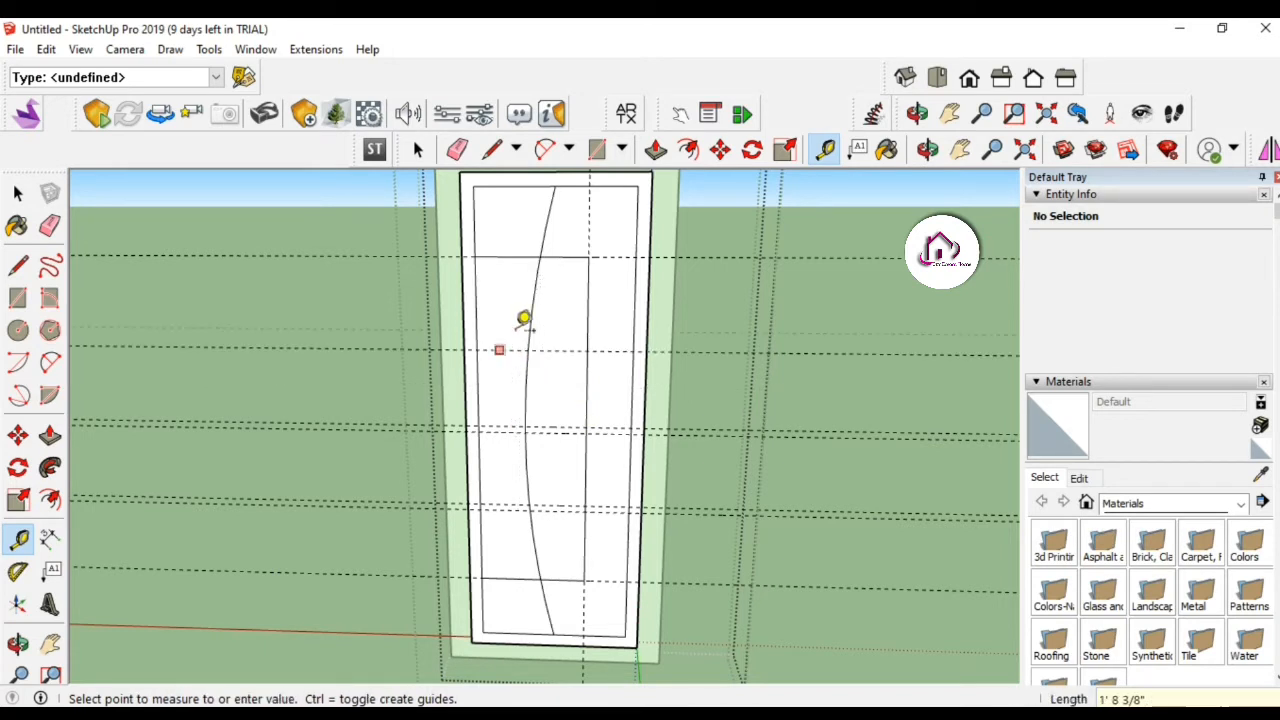
type("1f")
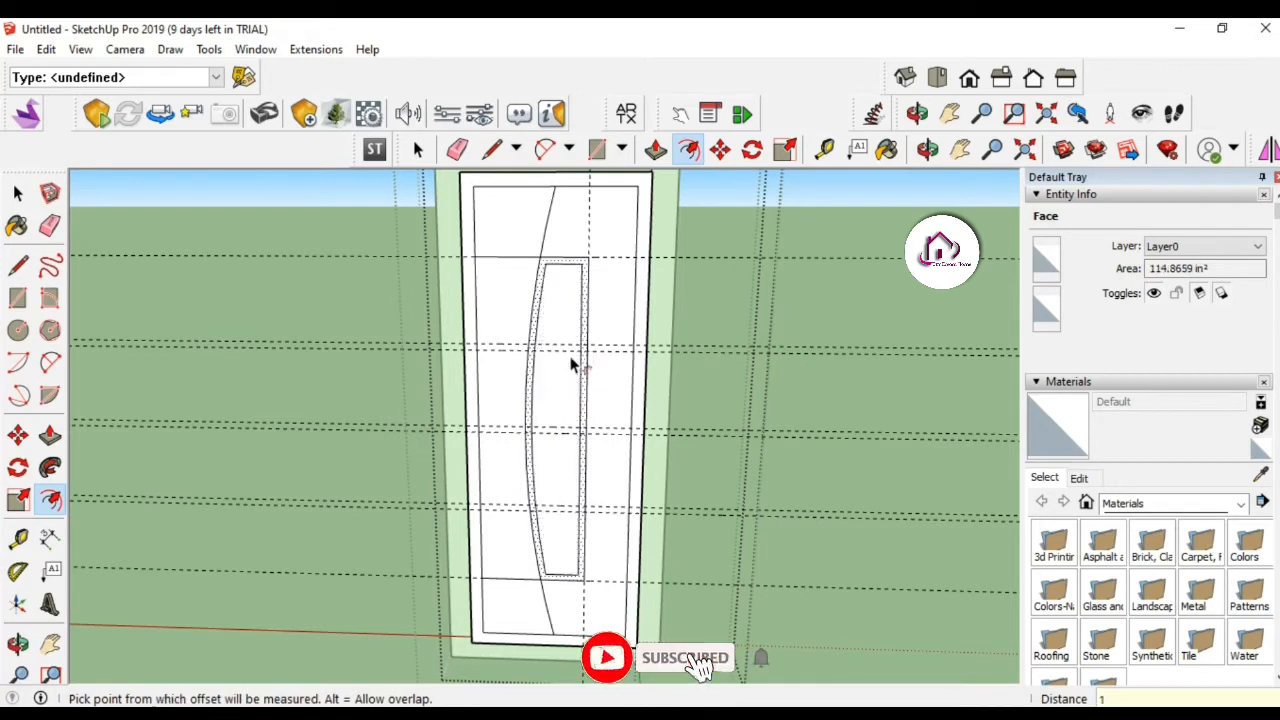
Draw three 1" high rectangles between the guide pairs, from the offset outline's right edge to the panel's inner left edge.
type("r")
left_click(581, 349)
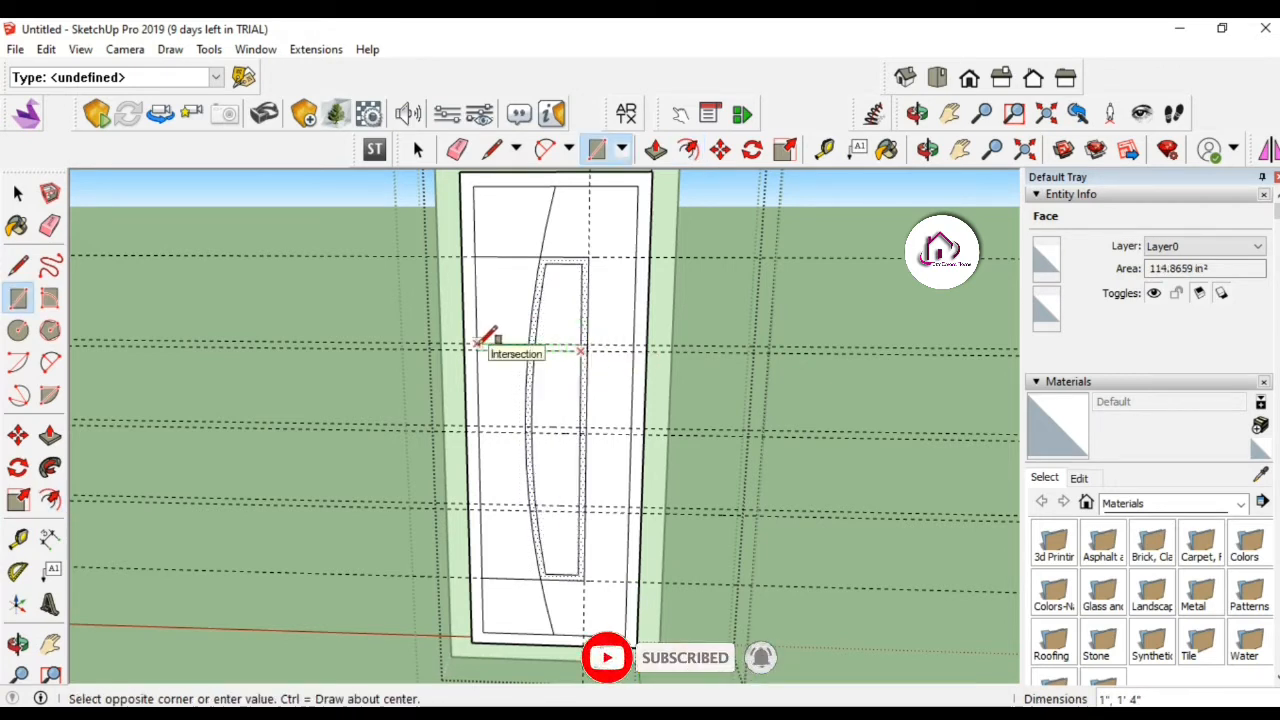
left_click(484, 340)
left_click(579, 431)
left_click(484, 432)
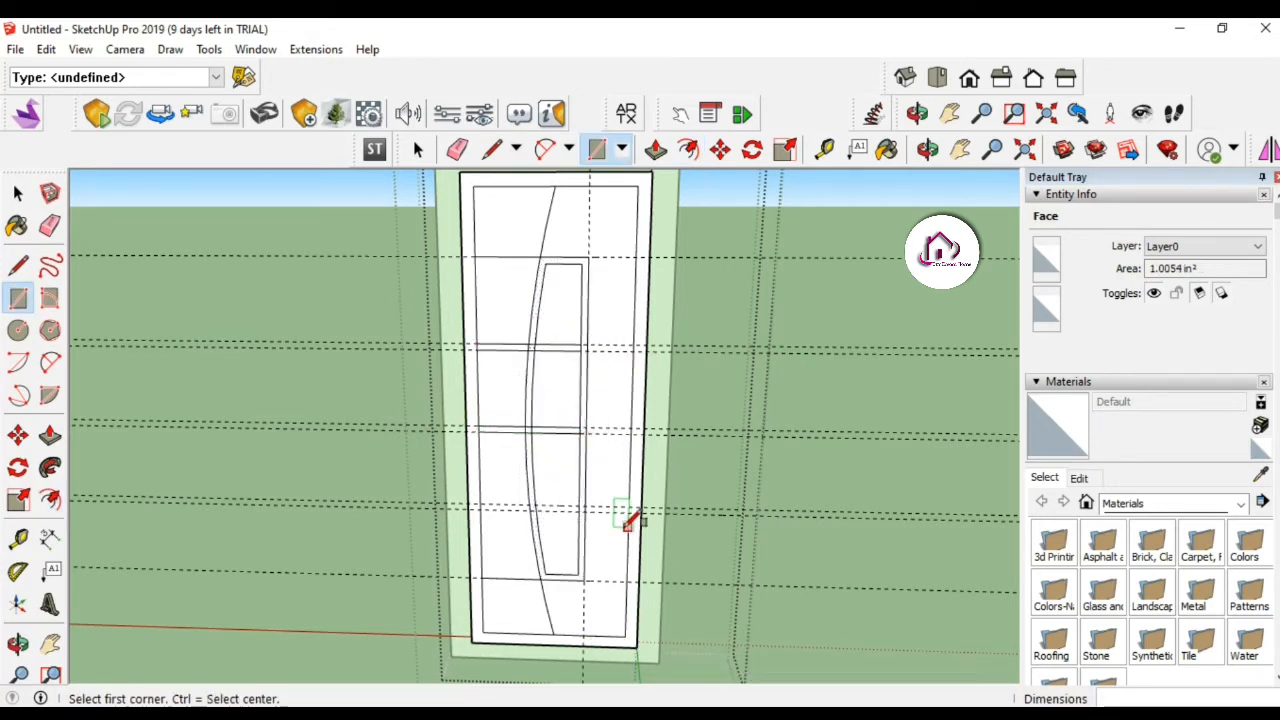
left_click(580, 509)
left_click(484, 510)
key("space")
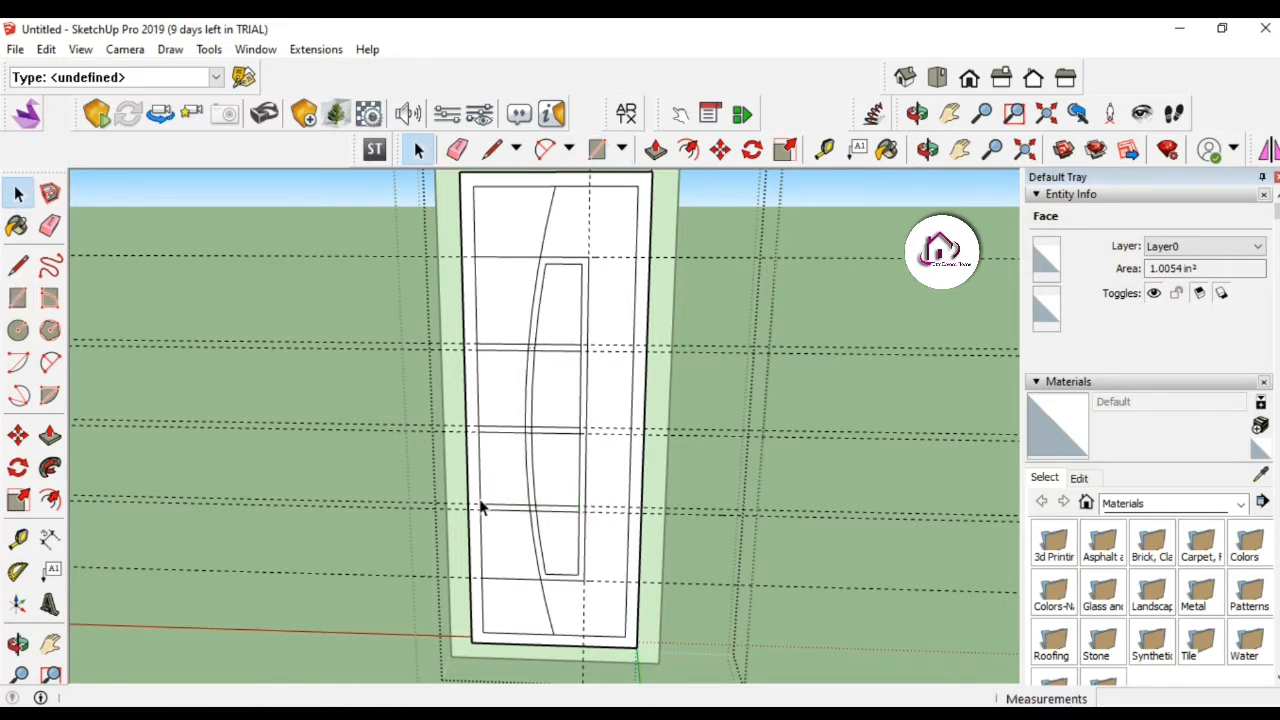
Erase the guides, the large rectangle's top and bottom edges left of the arc, and the lines crossing the curved frame strips.
key("e")
left_click_drag(333, 305, 306, 590)
left_click(583, 609)
left_click(513, 577)
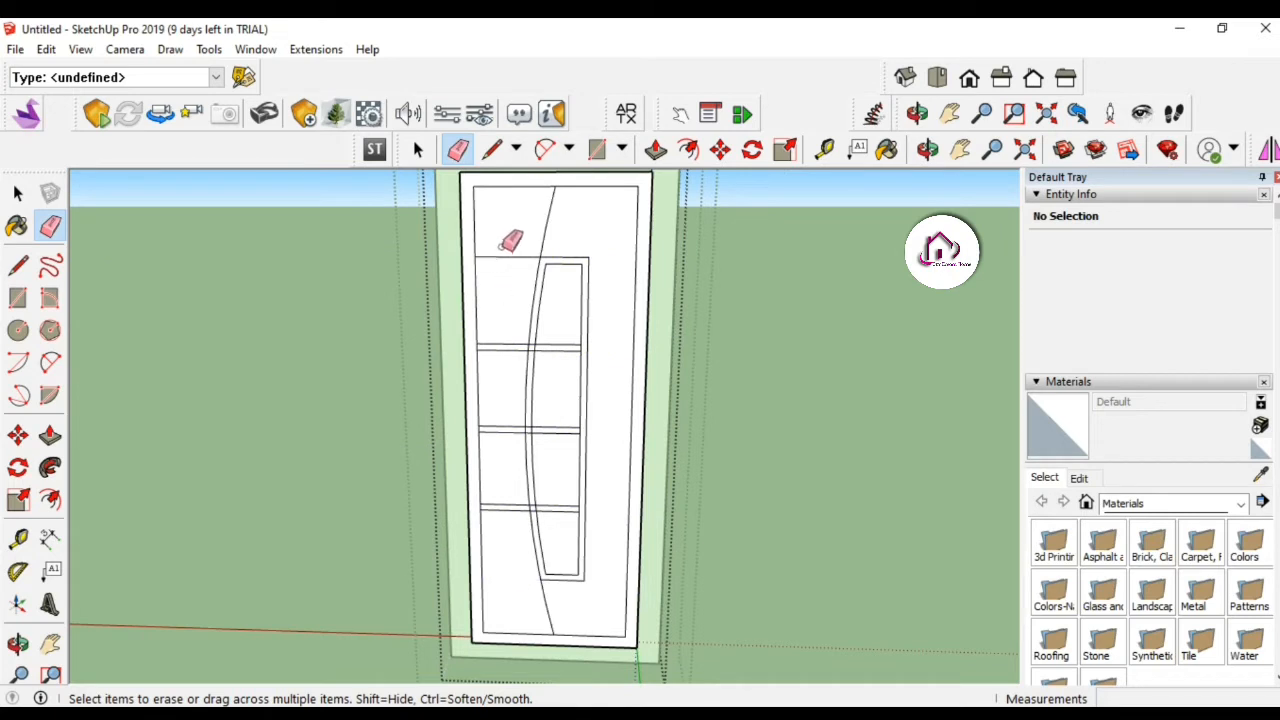
left_click(505, 257)
scroll(514, 364, "up", 3)
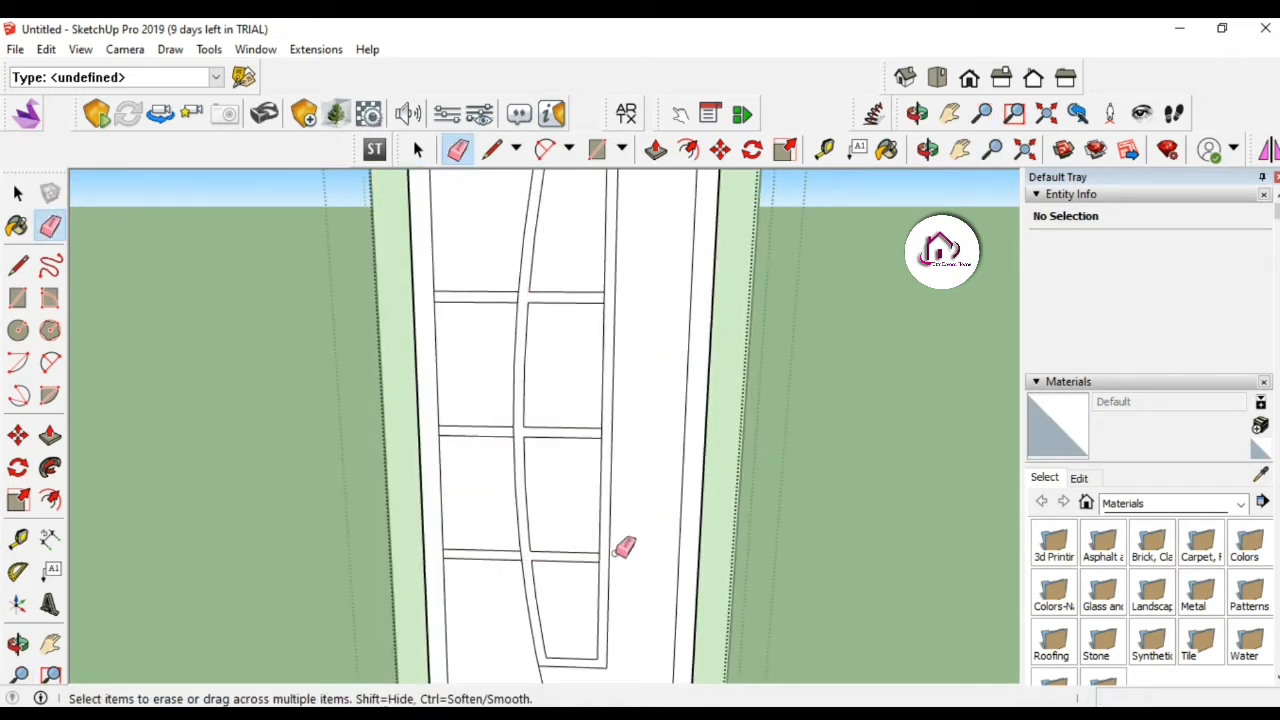
scroll(630, 550, "up", 2)
scroll(585, 378, "down", 5)
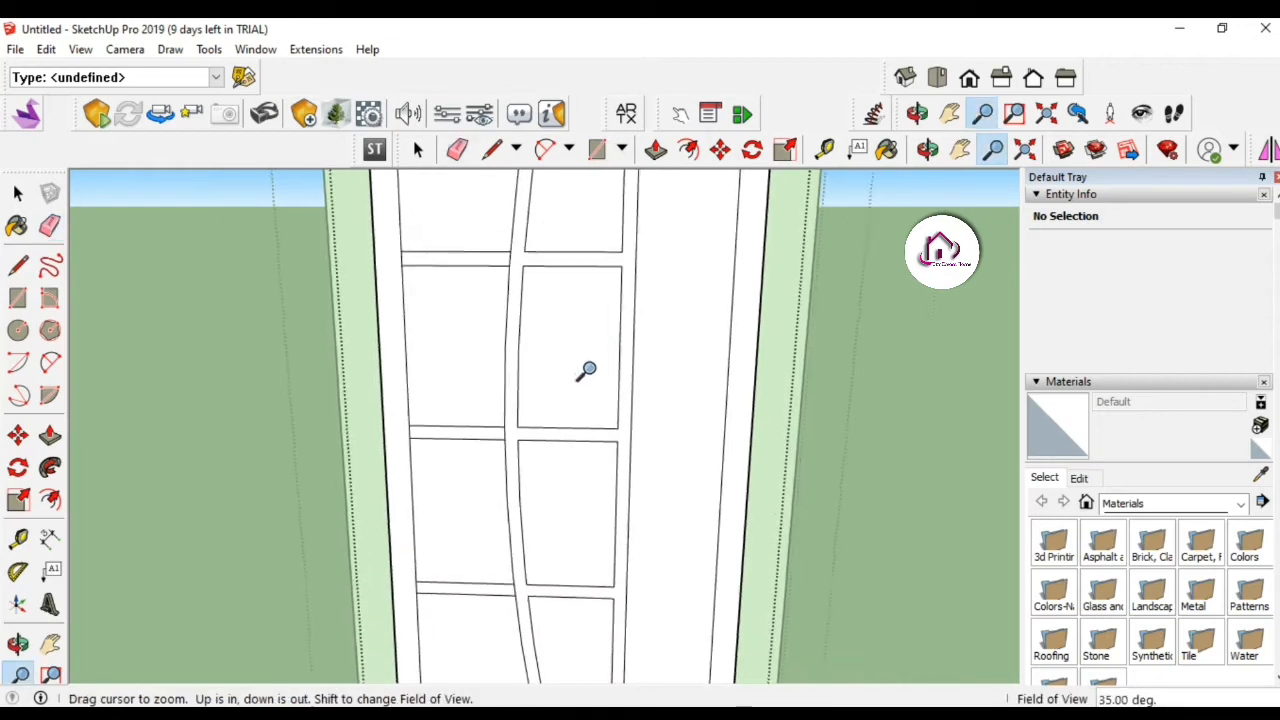
key("p")
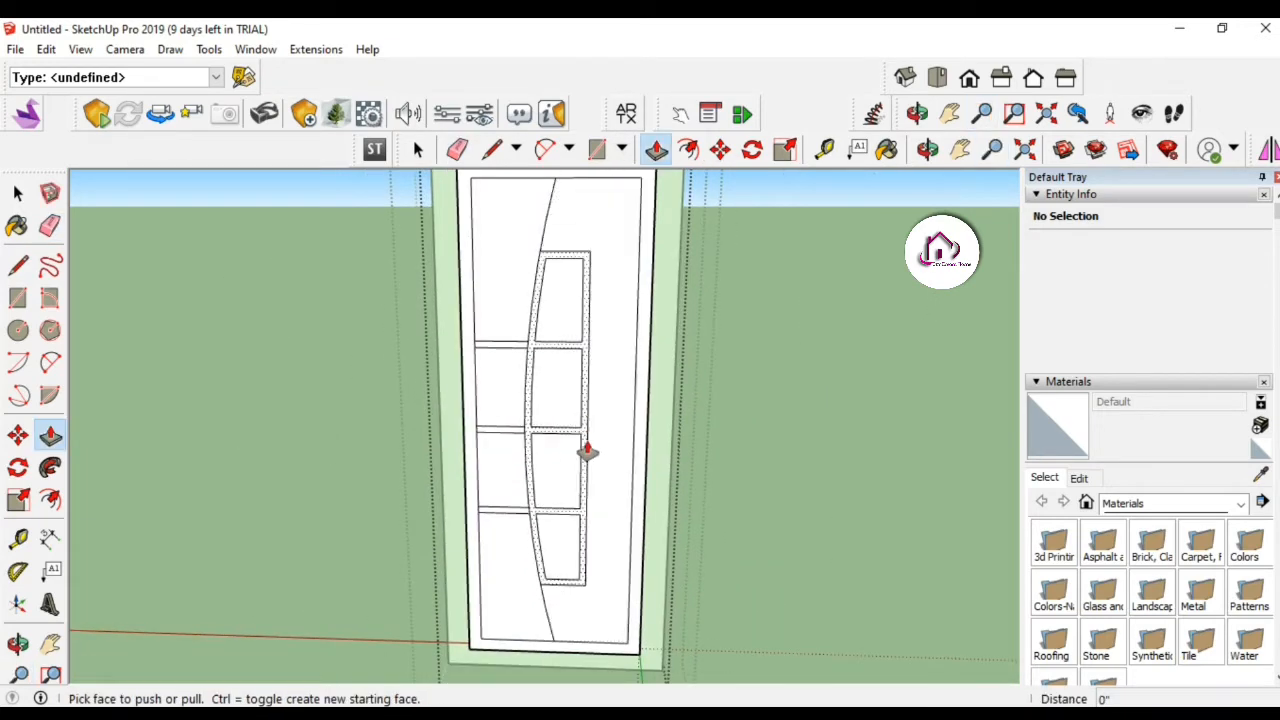
left_click(584, 461)
left_click(584, 459)
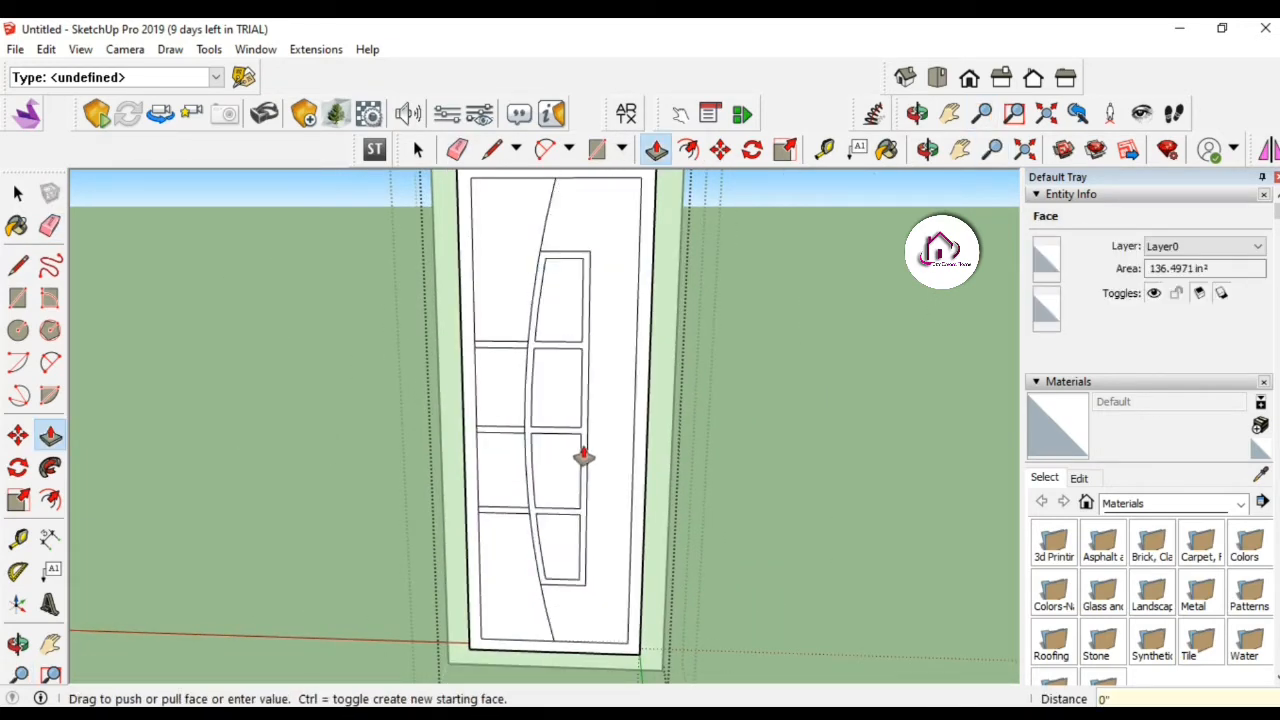
double_click(512, 431)
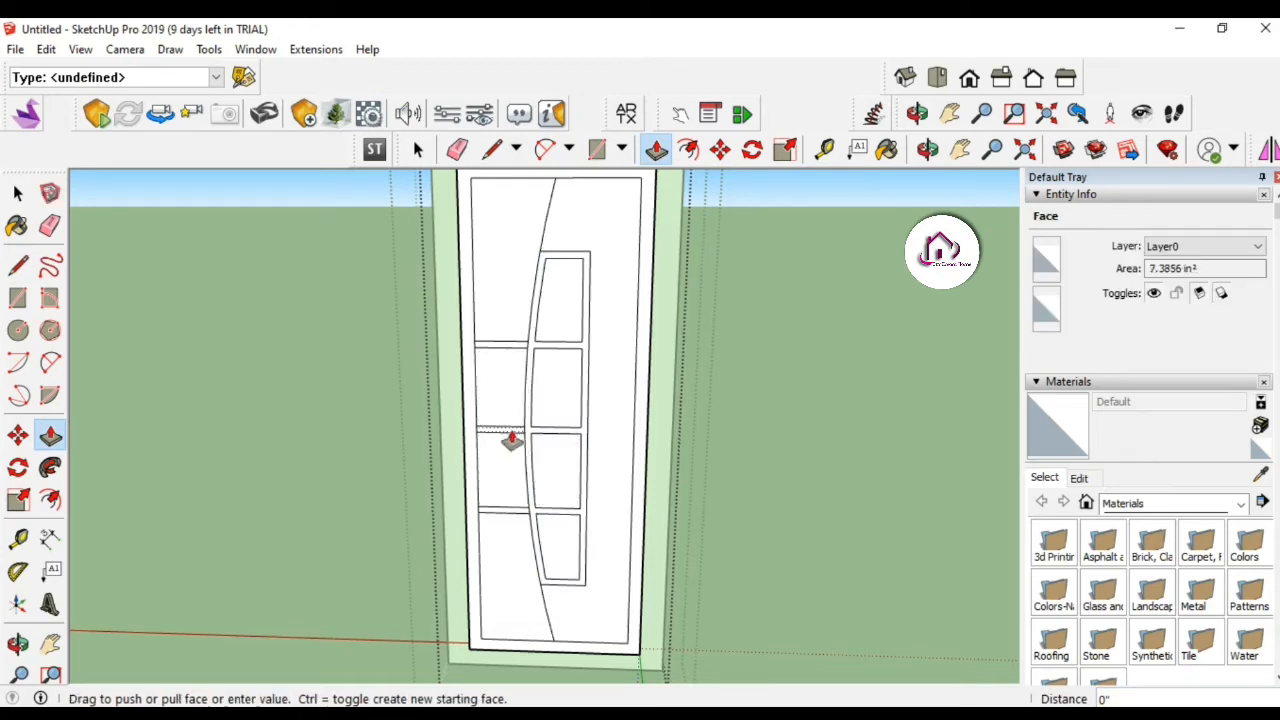
Push/Pull the curved frame outward, along with the three crossbars left of it and its four panes, to the same level.
key("z")
left_click_drag(571, 523, 451, 463)
key("o")
key("p")
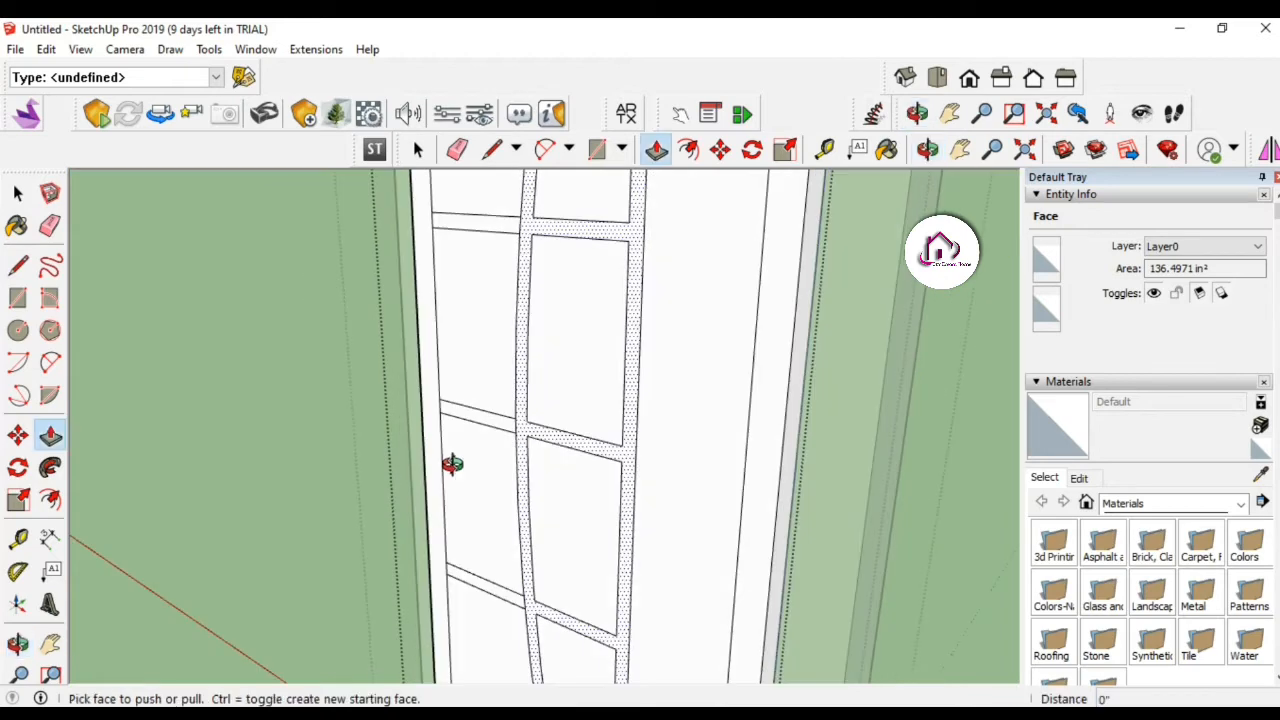
left_click(521, 448)
left_click(527, 446)
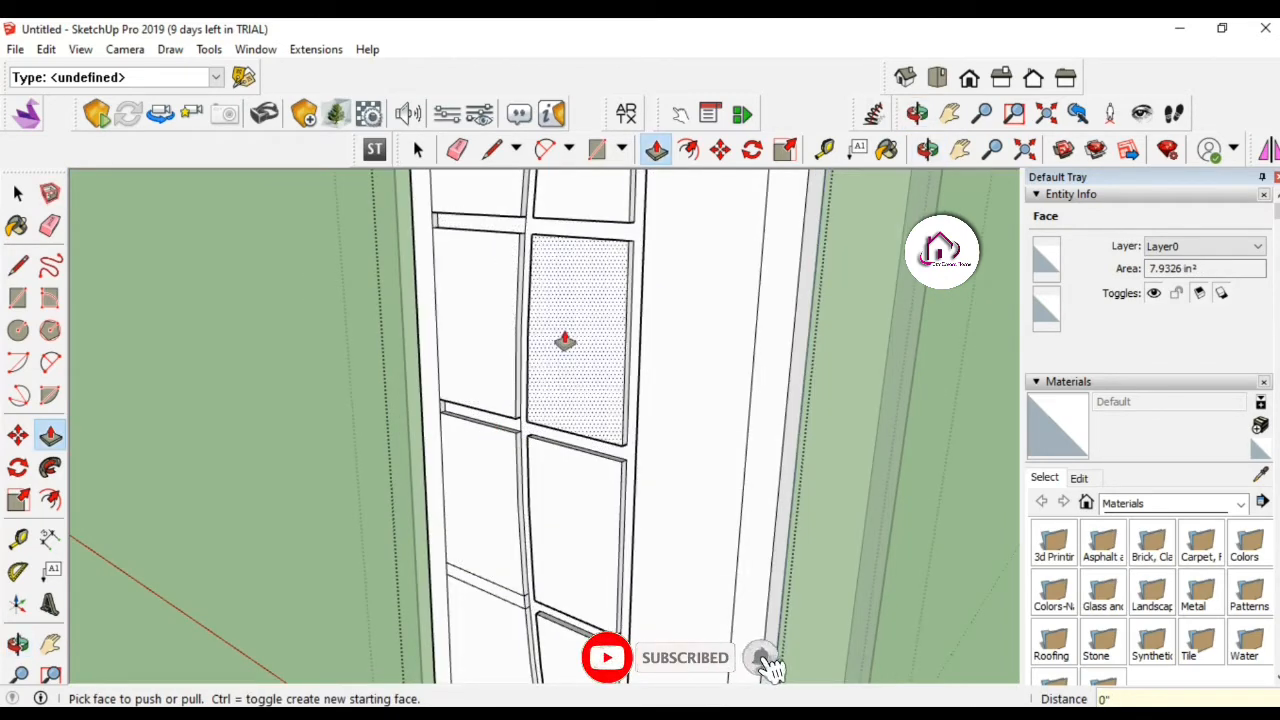
scroll(623, 400, "down", 3)
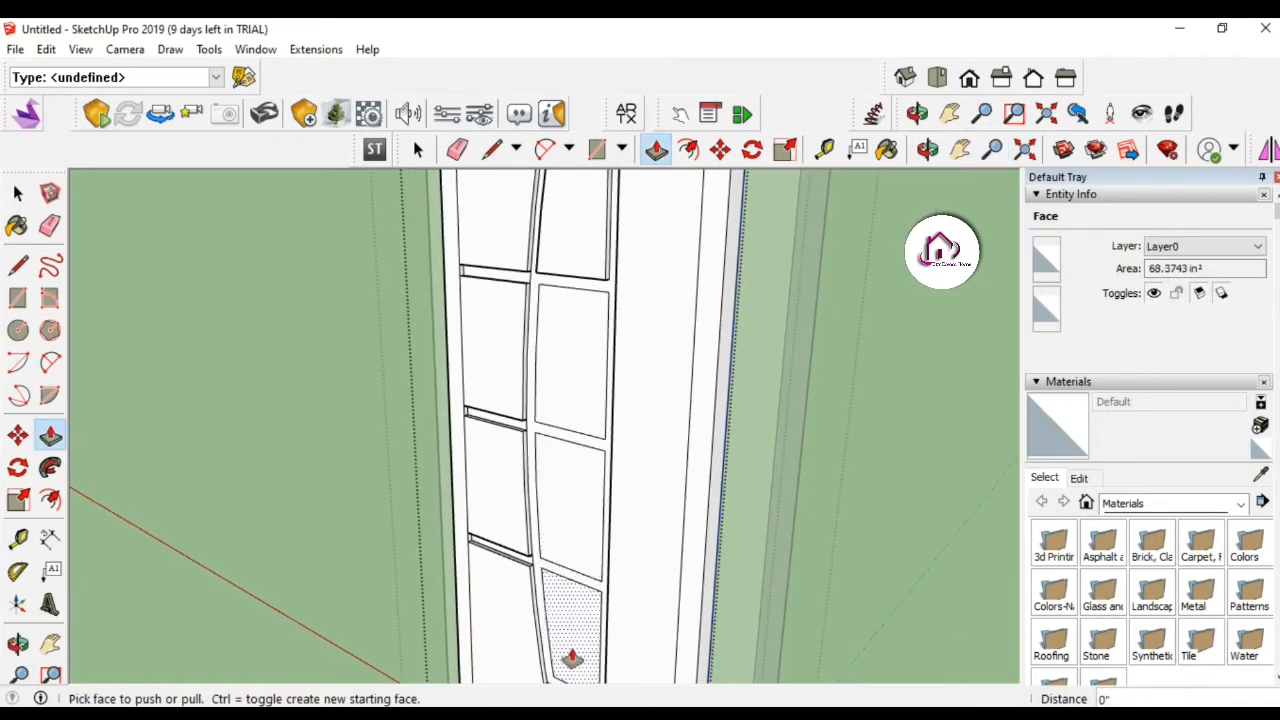
key("o")
mouse_move(573, 245)
left_mouse_down()
mouse_move(563, 343)
mouse_move(457, 369)
mouse_move(557, 386)
mouse_move(481, 378)
left_mouse_up()
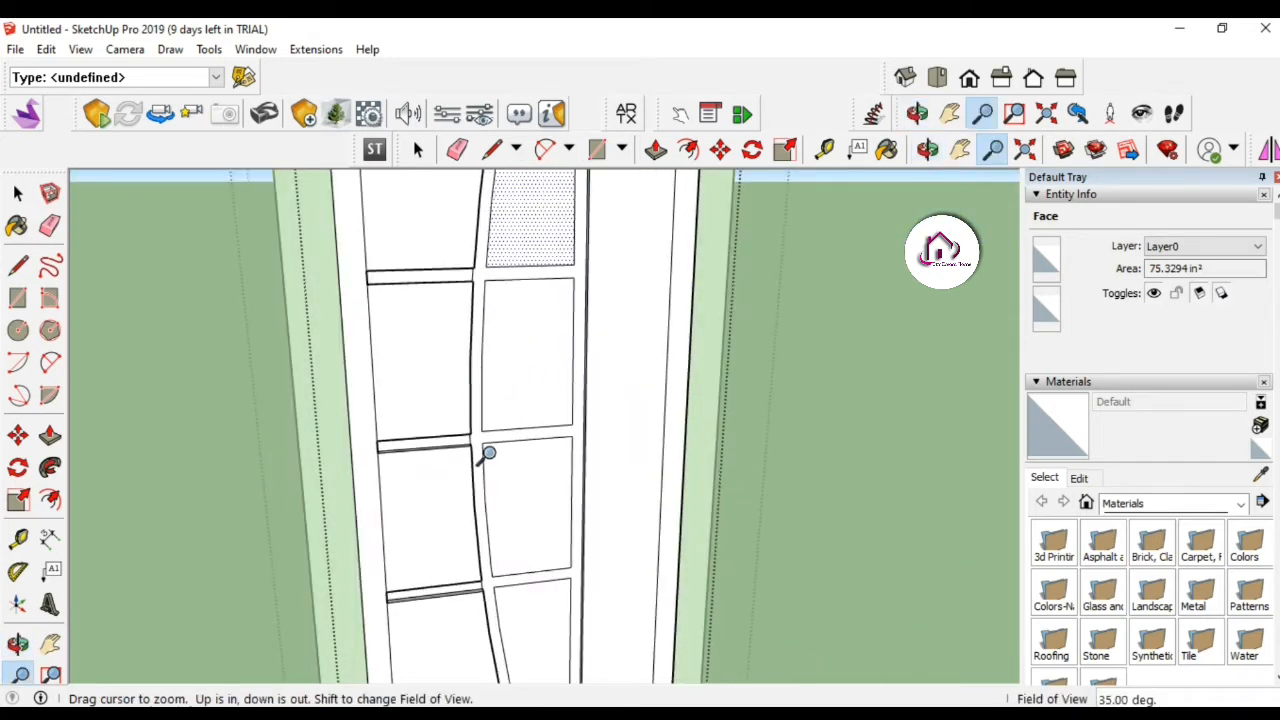
Push the panel face right of the arc inward, leaving the curved frame raised above it.
left_click_drag(486, 451, 517, 551)
key("p")
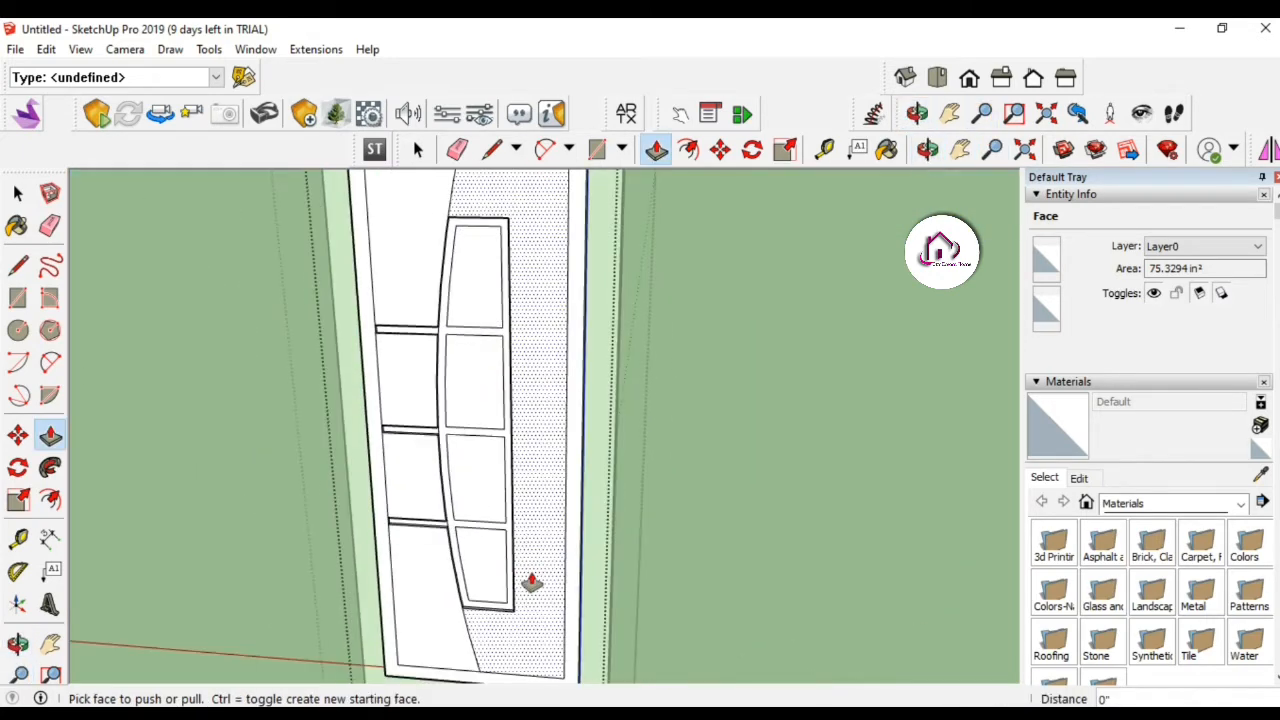
left_click(538, 556)
left_click(541, 555)
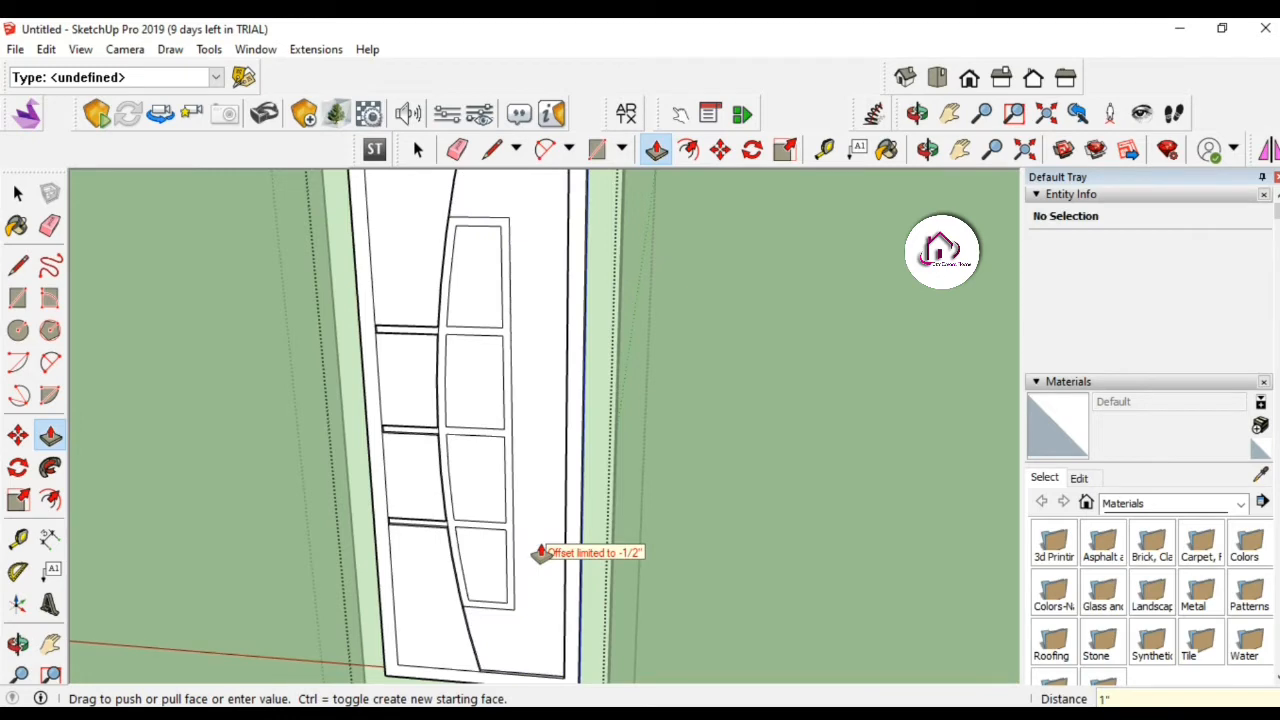
left_click(536, 567)
left_click(540, 572)
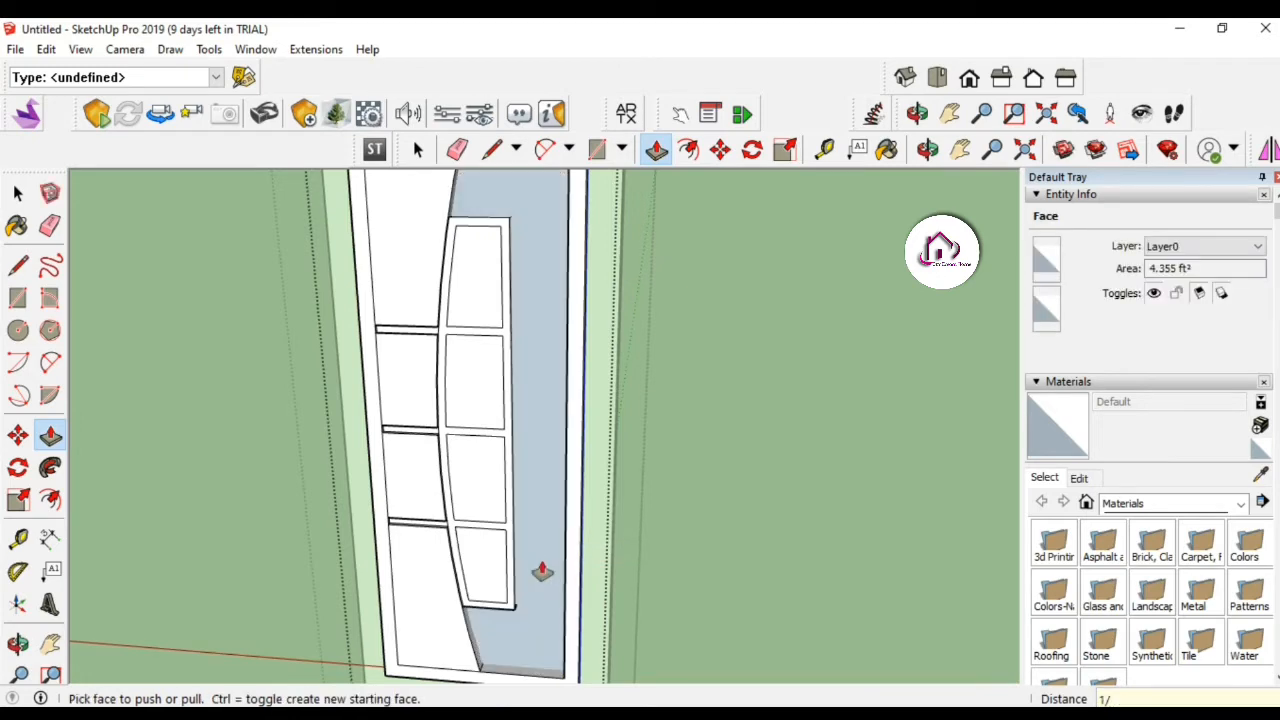
Examine the raised curved frame and the recessed panel face from several angles.
key("o")
left_click_drag(535, 561, 517, 614)
key("z")
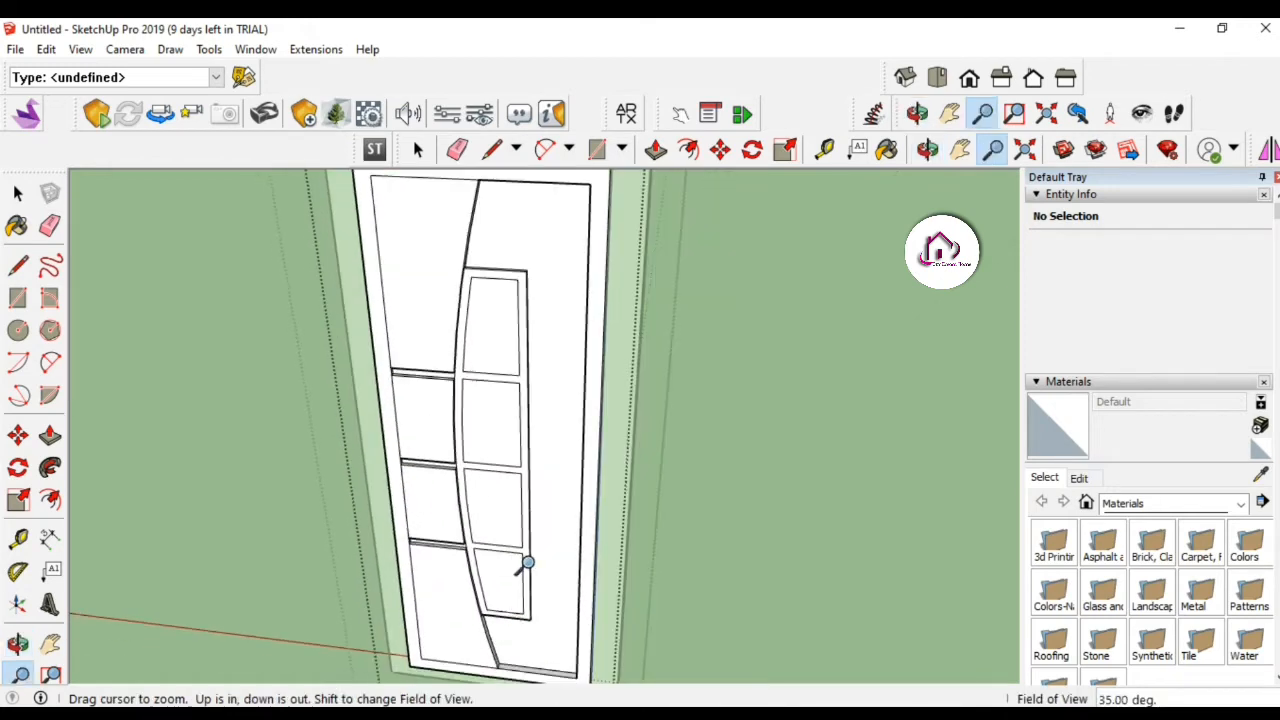
left_click_drag(523, 566, 676, 334)
key("o")
key("z")
left_click_drag(650, 383, 597, 462)
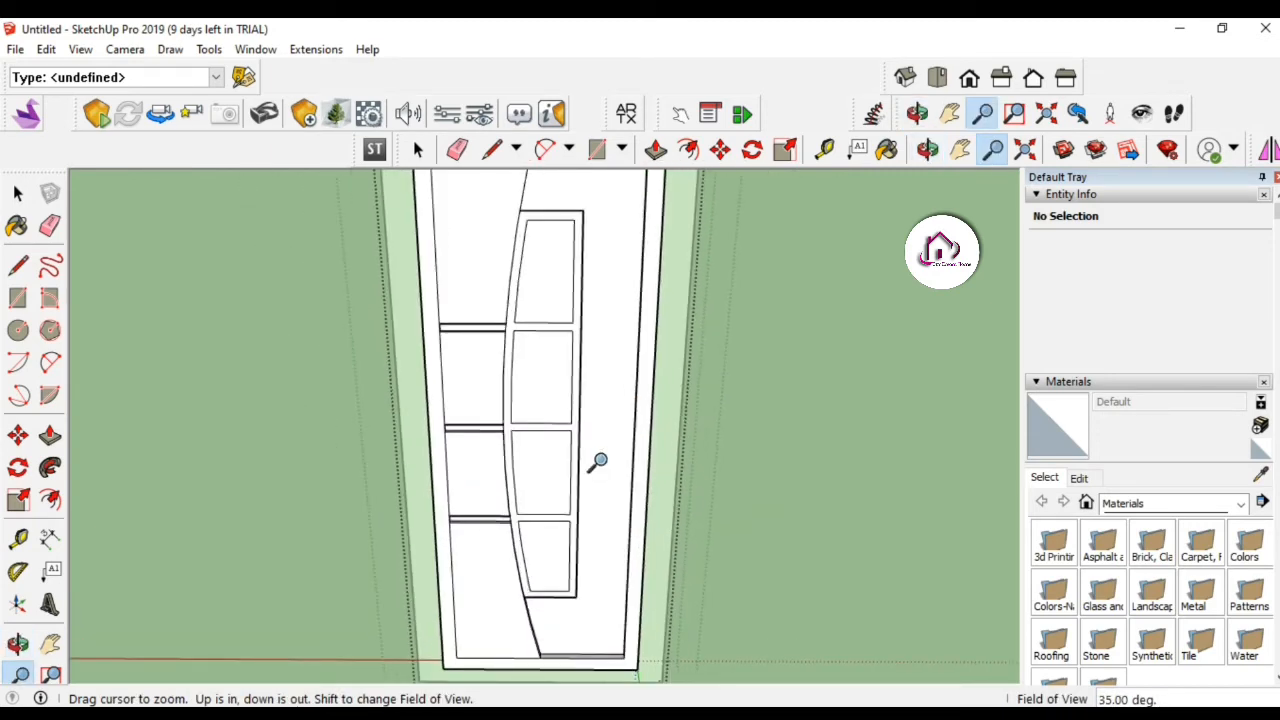
left_click_drag(561, 489, 594, 480)
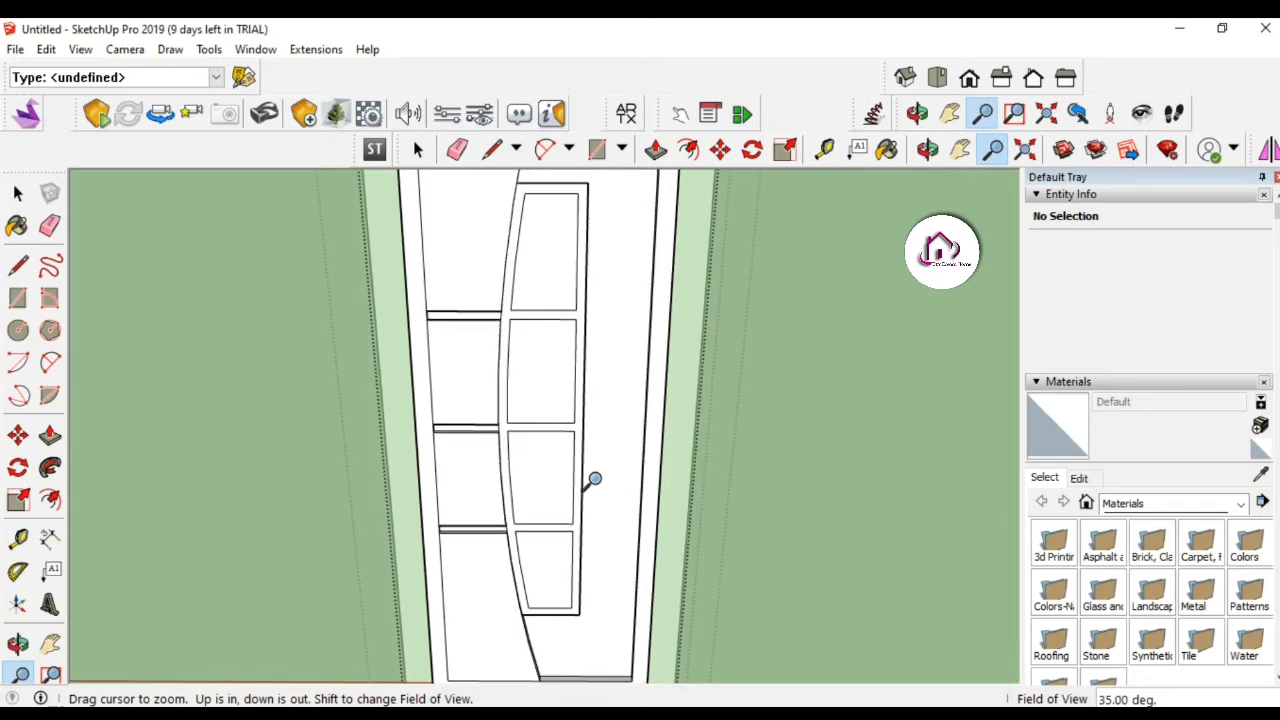
Push the second pane from the top of the curved frame 1 1/2" inward to cut an opening through the door.
key("space")
double_click(557, 409)
key("p")
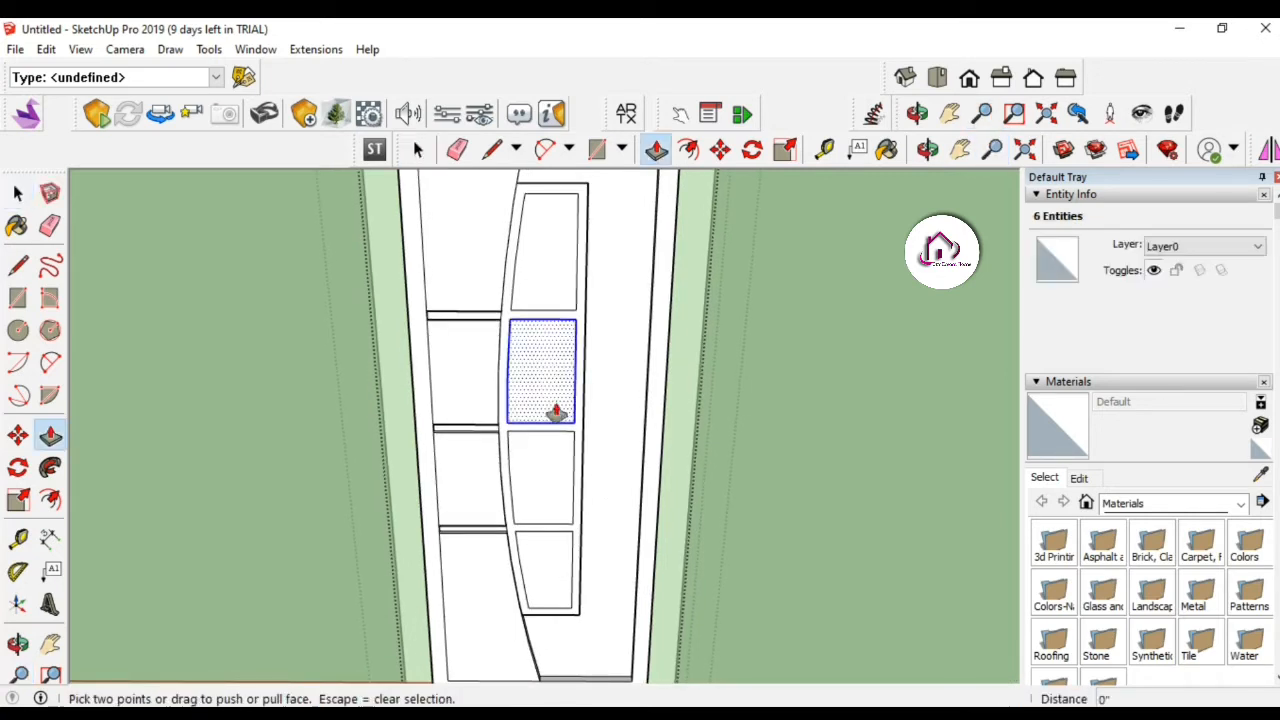
left_click(551, 411)
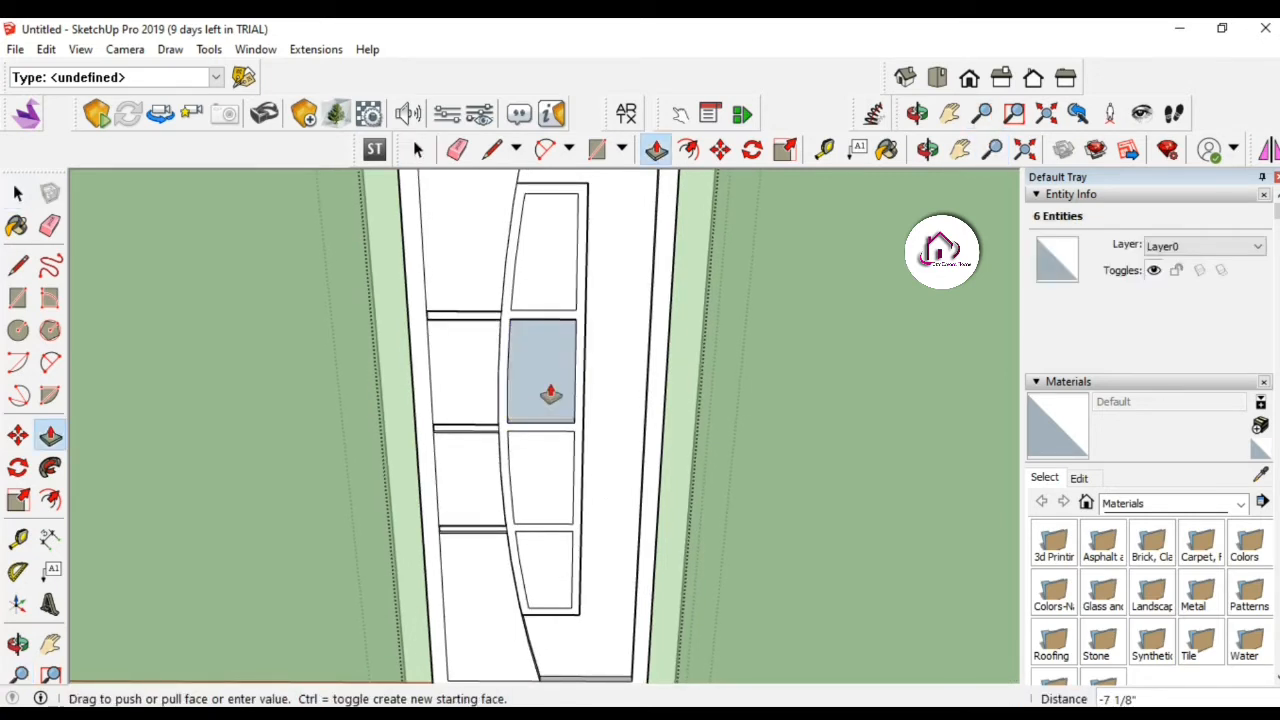
type("11")
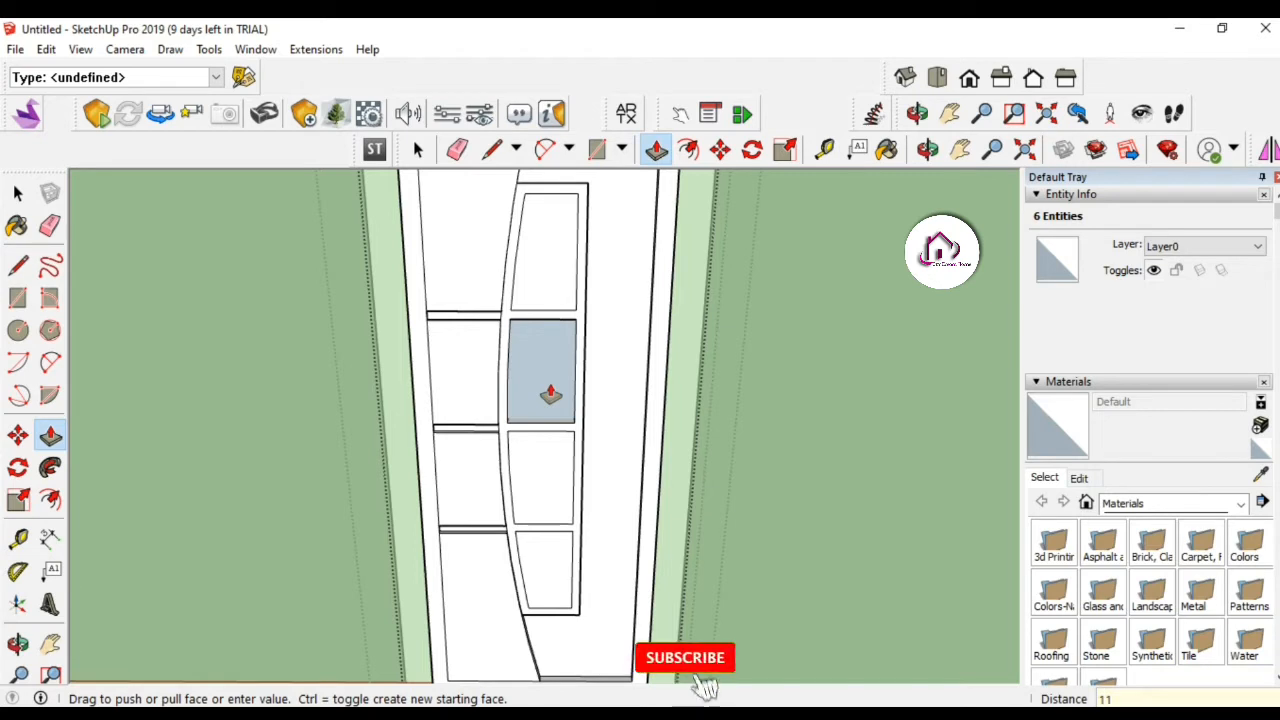
type(" 1/")
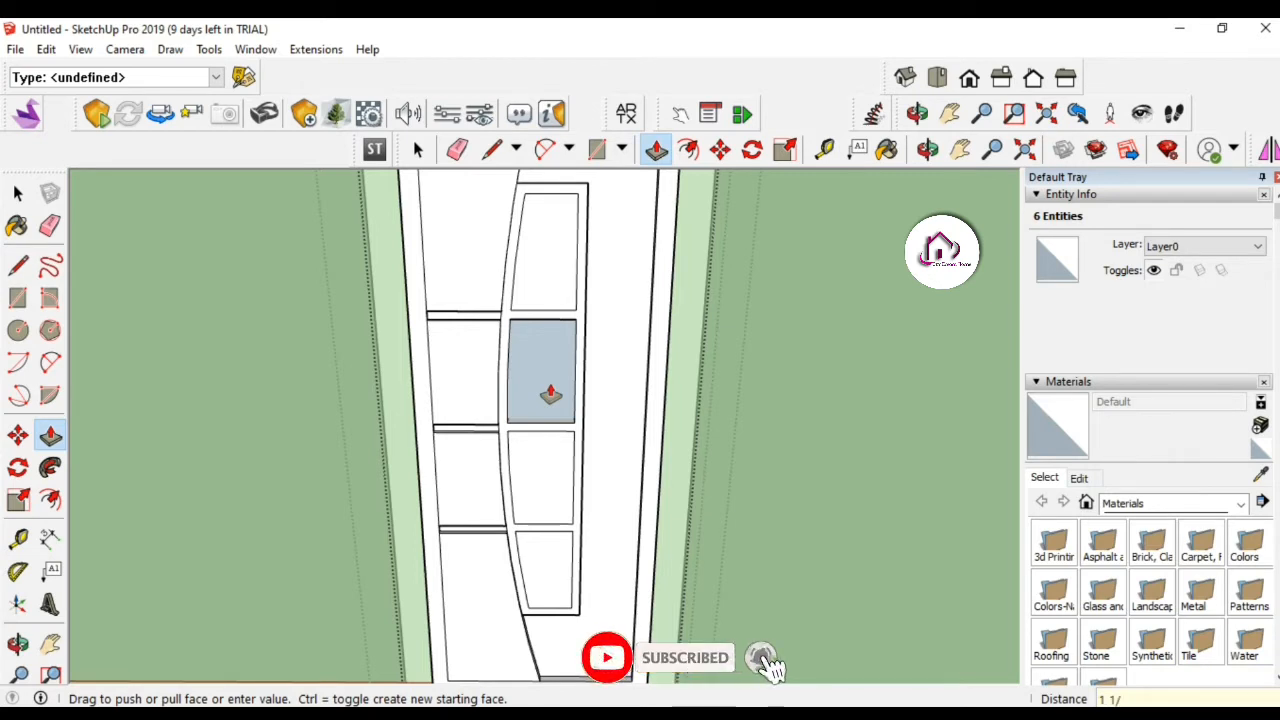
type("2")
key("Return")
Repeat the same 1 1/2" push on the other three panes of the curved frame.
double_click(551, 257)
double_click(543, 463)
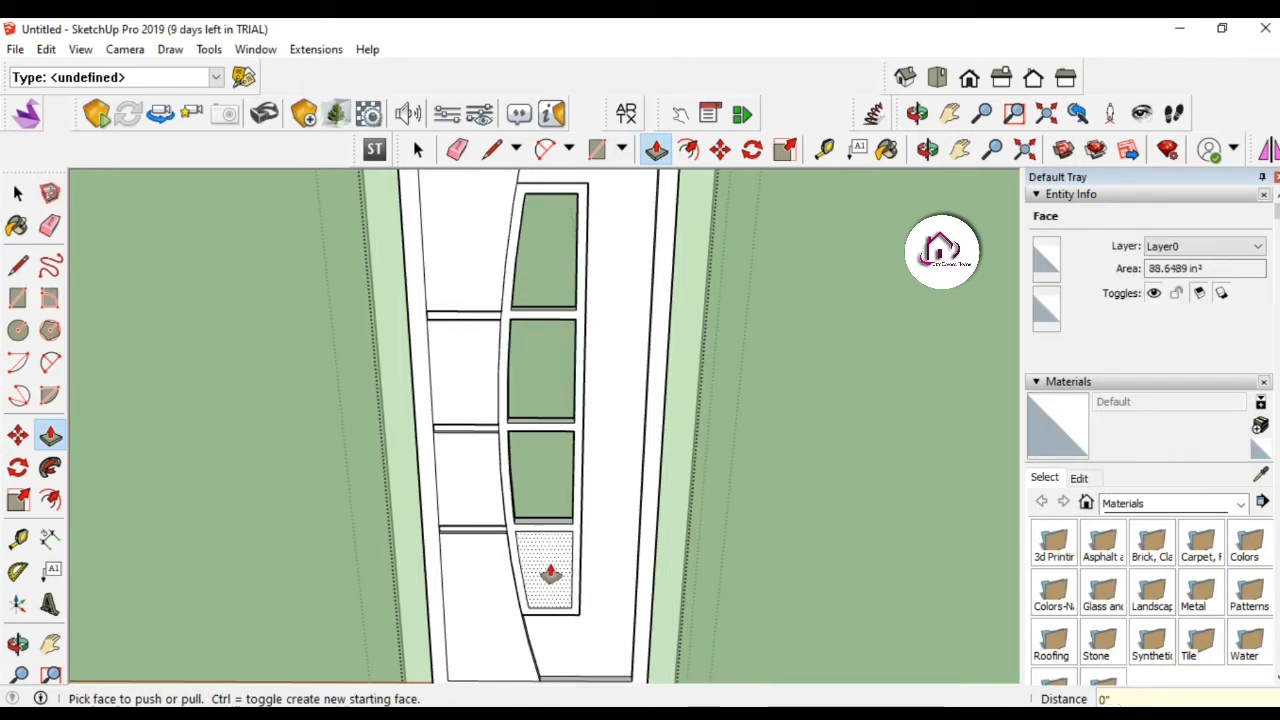
double_click(550, 574)
Offset the outline of the door's back face inward about 6 5/8" around the four openings.
key("z")
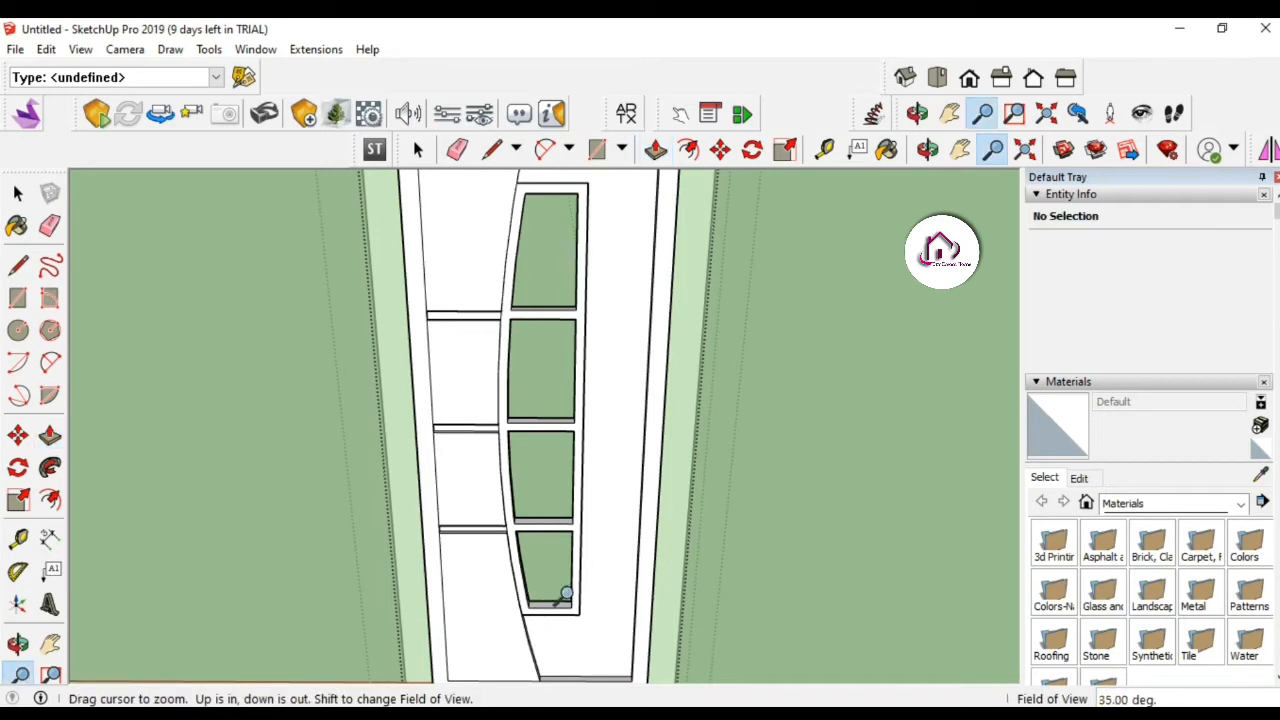
key("o")
left_click_drag(577, 574, 850, 432)
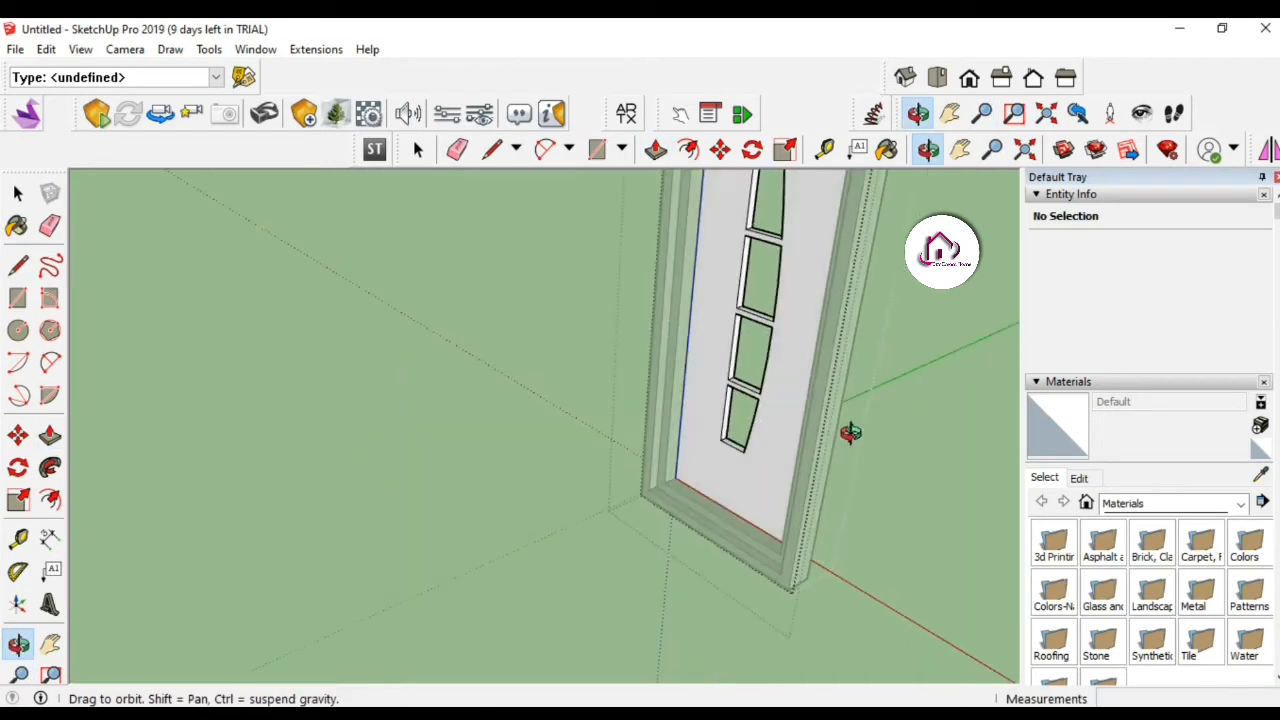
key("h")
left_click_drag(754, 428, 663, 569)
key("o")
key("f")
left_click(652, 553)
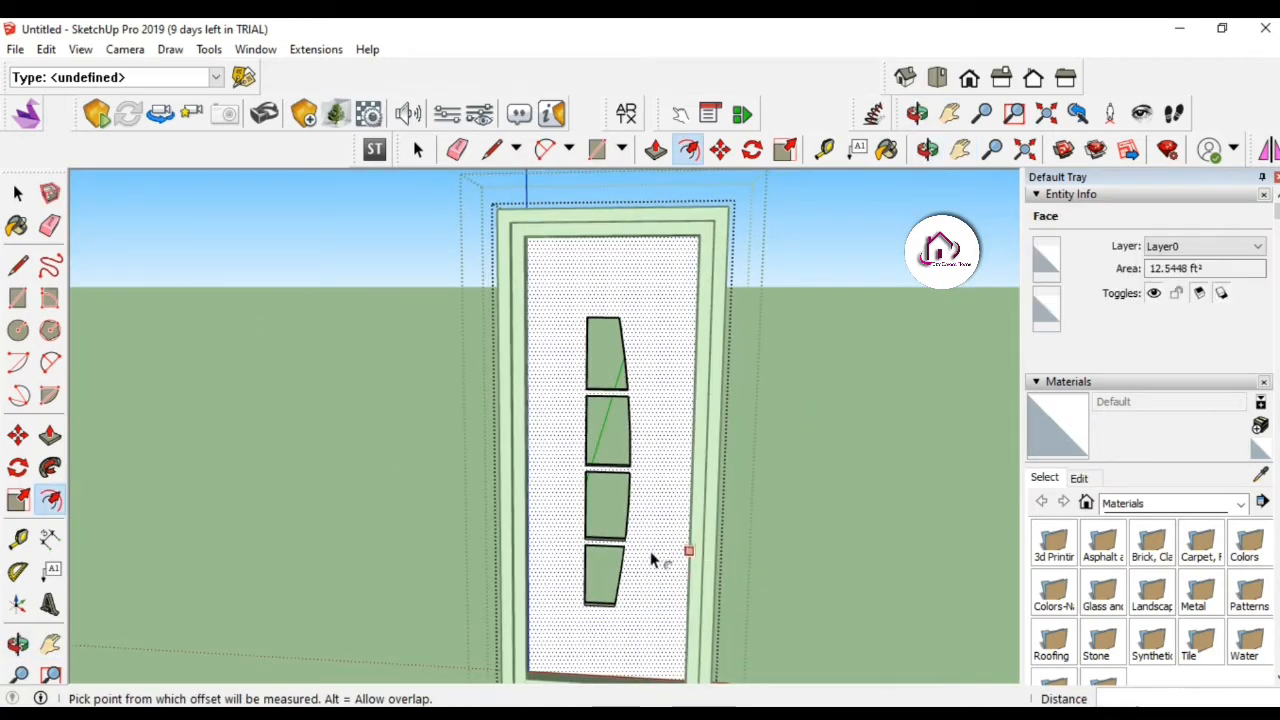
left_click(650, 566)
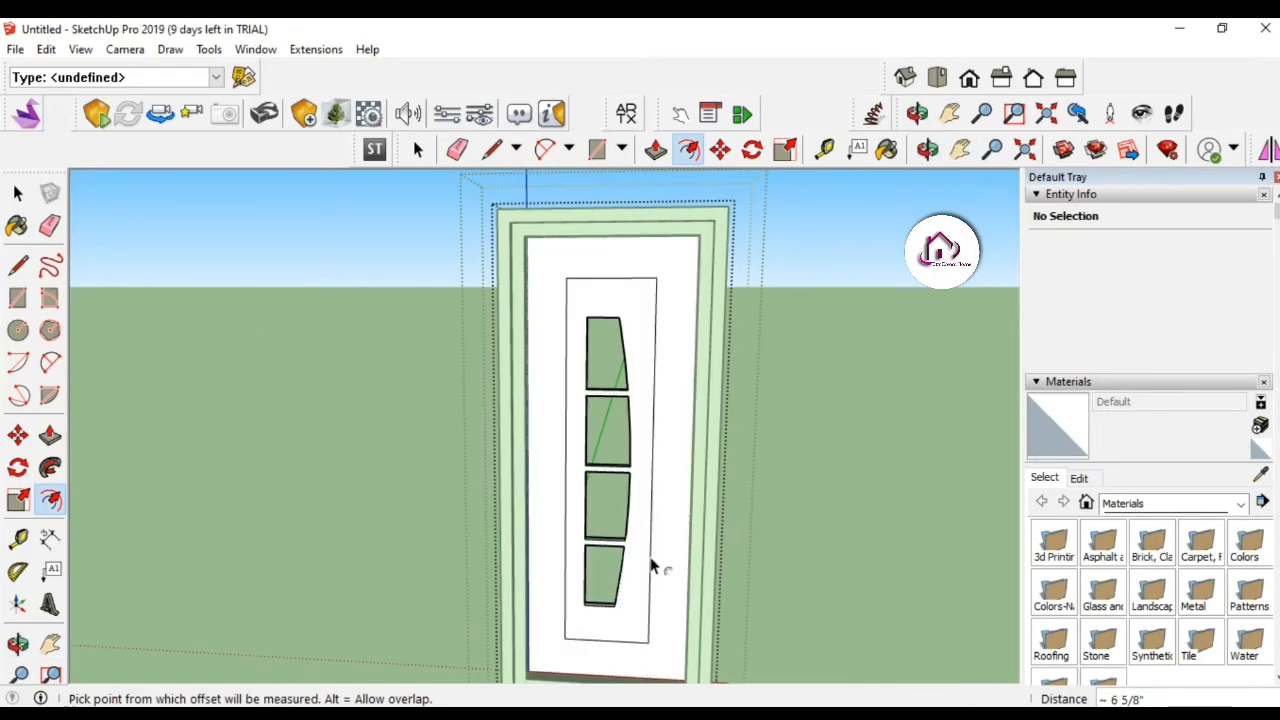
Offset the rectangle around the four openings on the door's back face inward about 1 1/2".
key("o")
left_click_drag(634, 551, 609, 501)
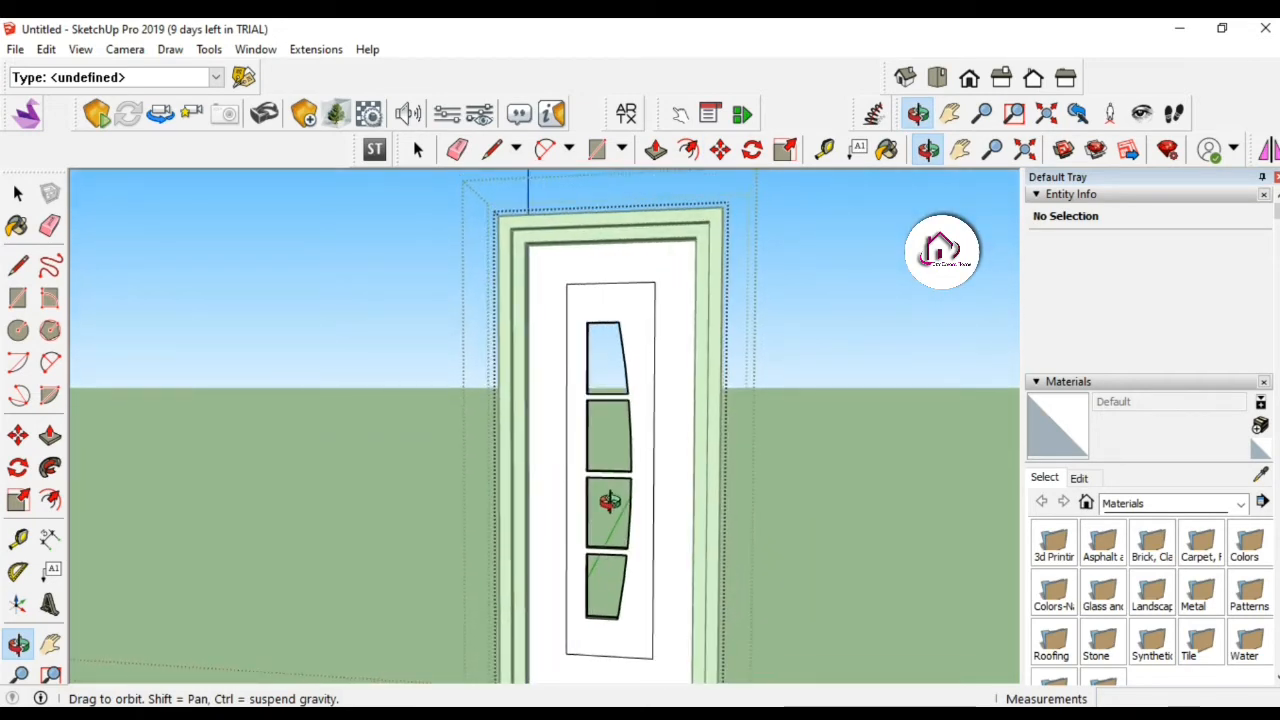
key("f")
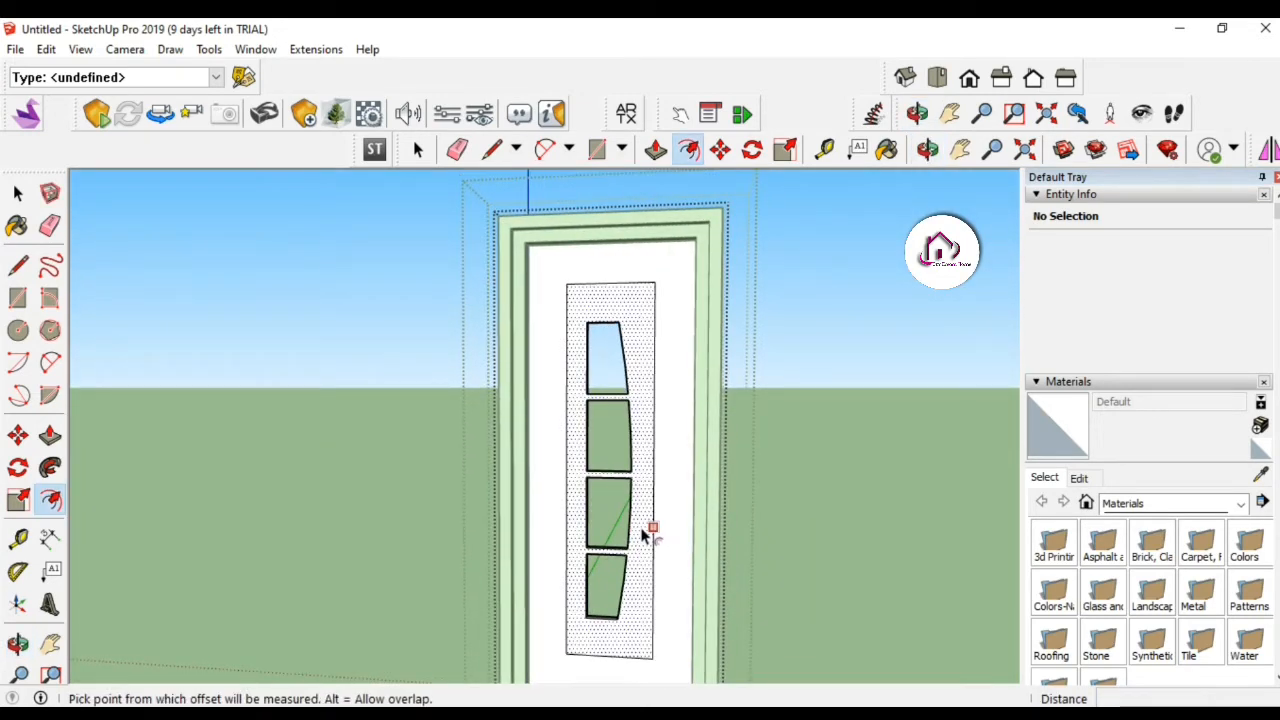
left_click(651, 534)
key("Escape")
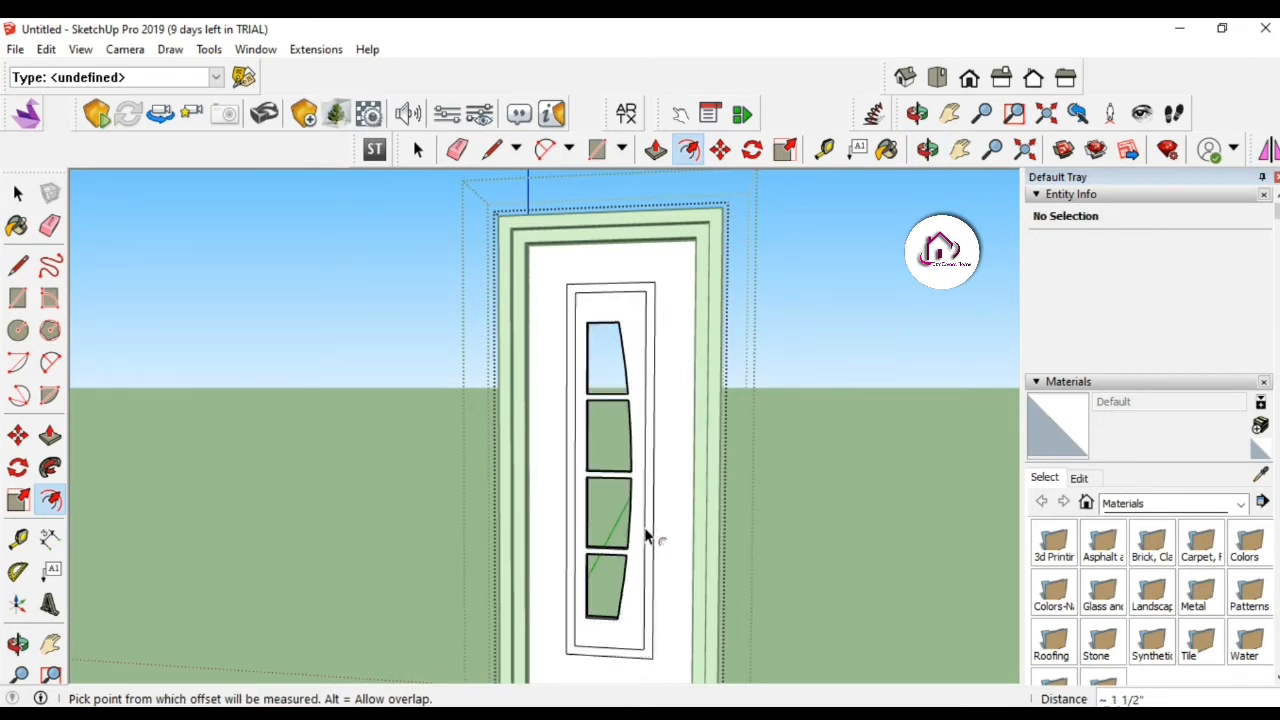
Push/Pull the inner rectangular face around the four back-face openings by 1/2".
key("p")
left_click(648, 530)
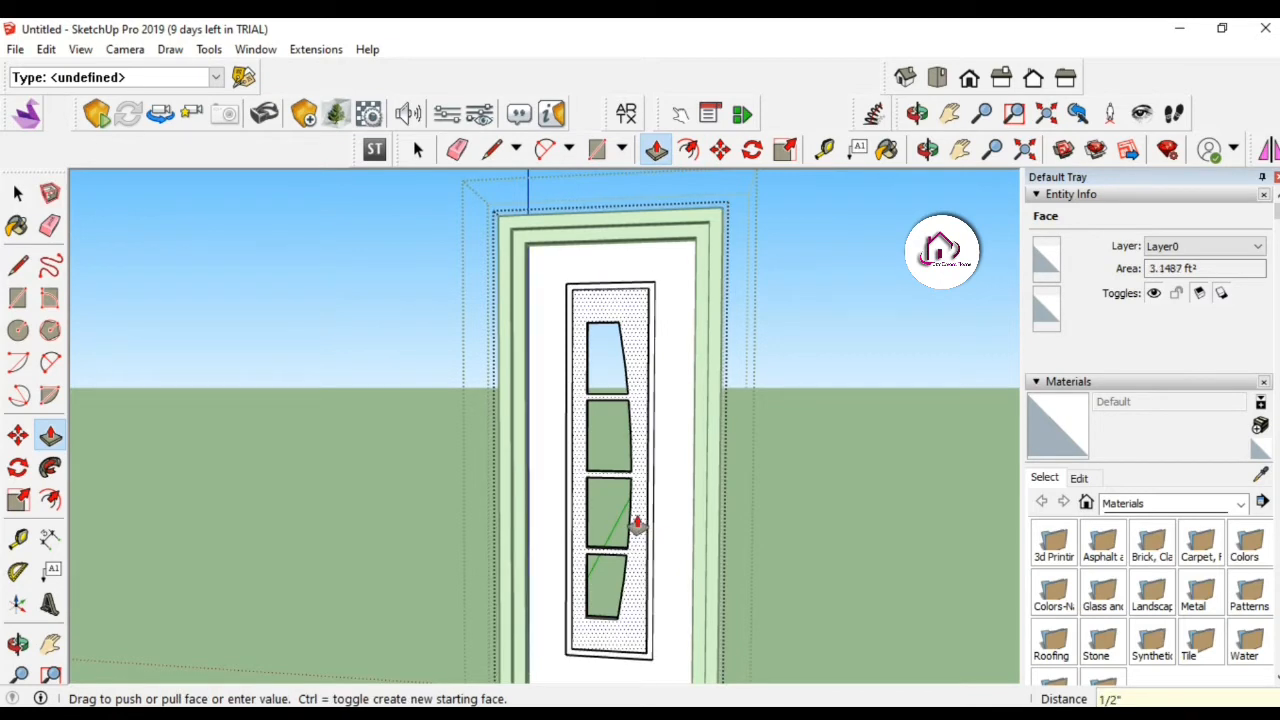
left_click(636, 522)
Measure the inner edge of the top pane opening from the front of the door.
key("o")
mouse_move(631, 511)
left_mouse_down()
mouse_move(482, 501)
mouse_move(623, 500)
left_mouse_up()
key("z")
left_click_drag(634, 606, 681, 567)
key("o")
left_click_drag(741, 338, 548, 533)
key("t")
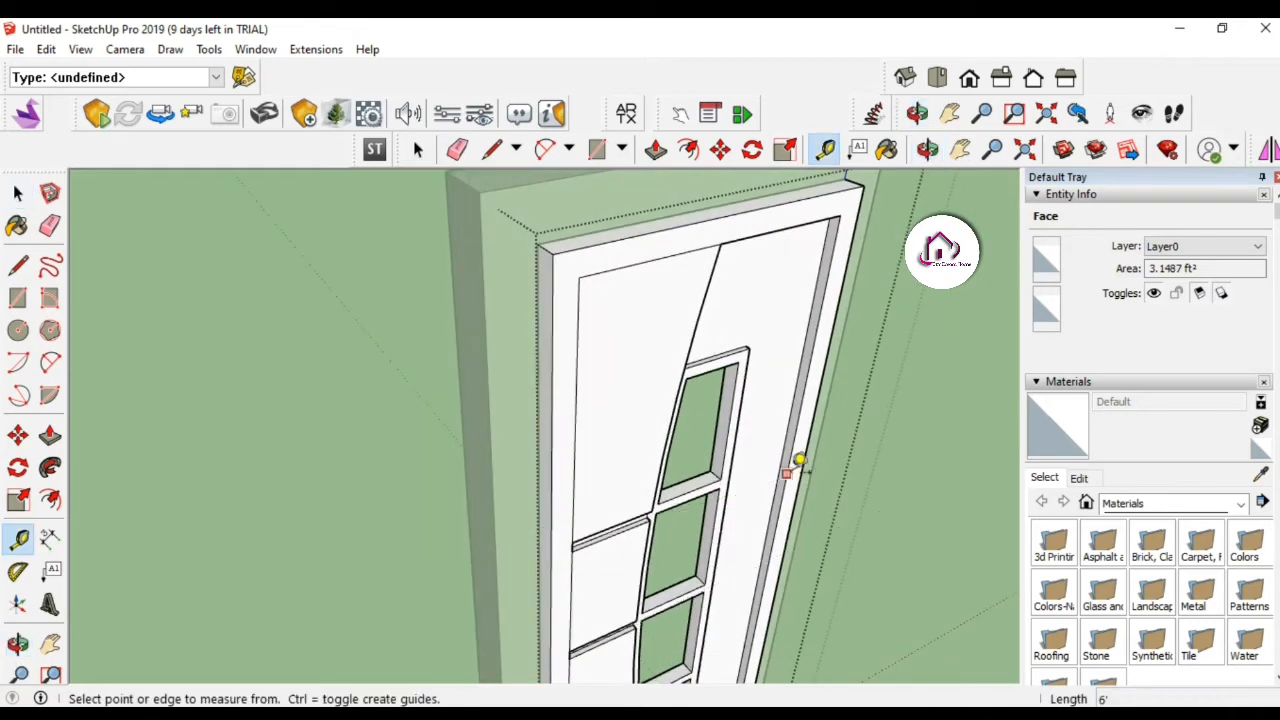
left_click(707, 485)
left_click(694, 479)
Draw a line across each of the two upper pane openings to close them with faces.
middle_click_drag(693, 489, 634, 449)
key("z")
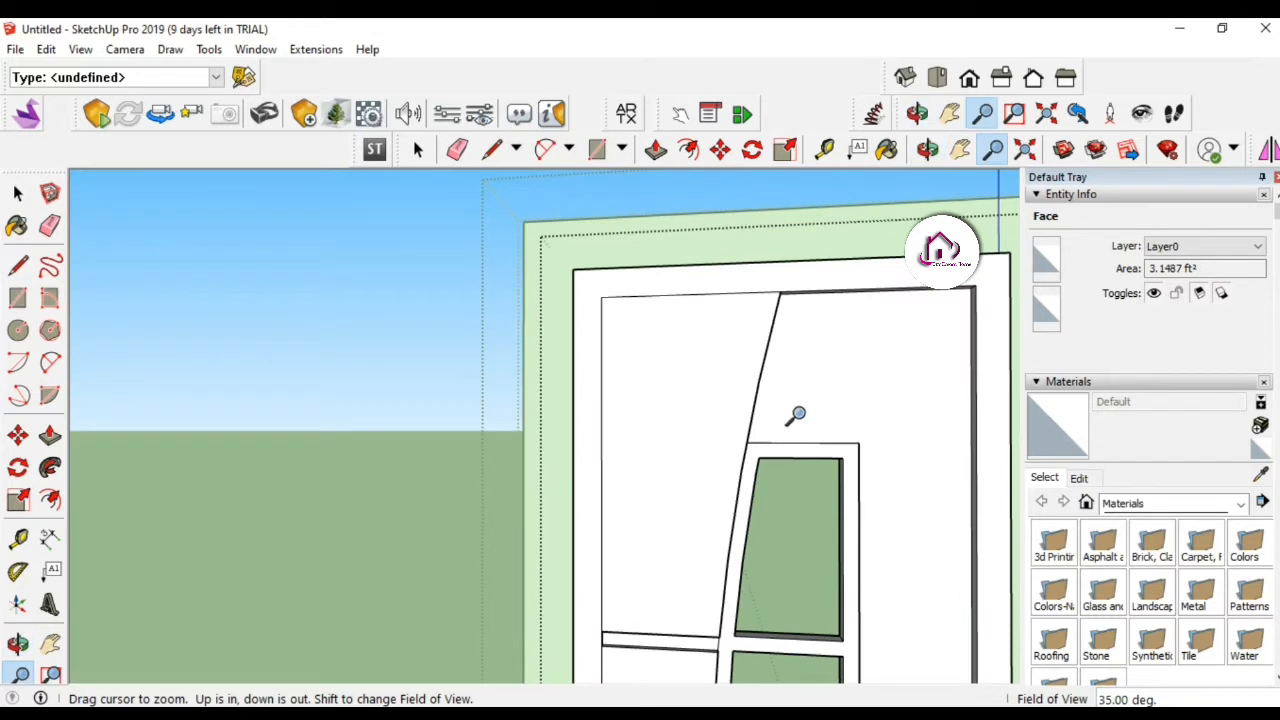
left_click_drag(794, 414, 684, 515)
middle_click_drag(684, 515, 660, 455, "shift")
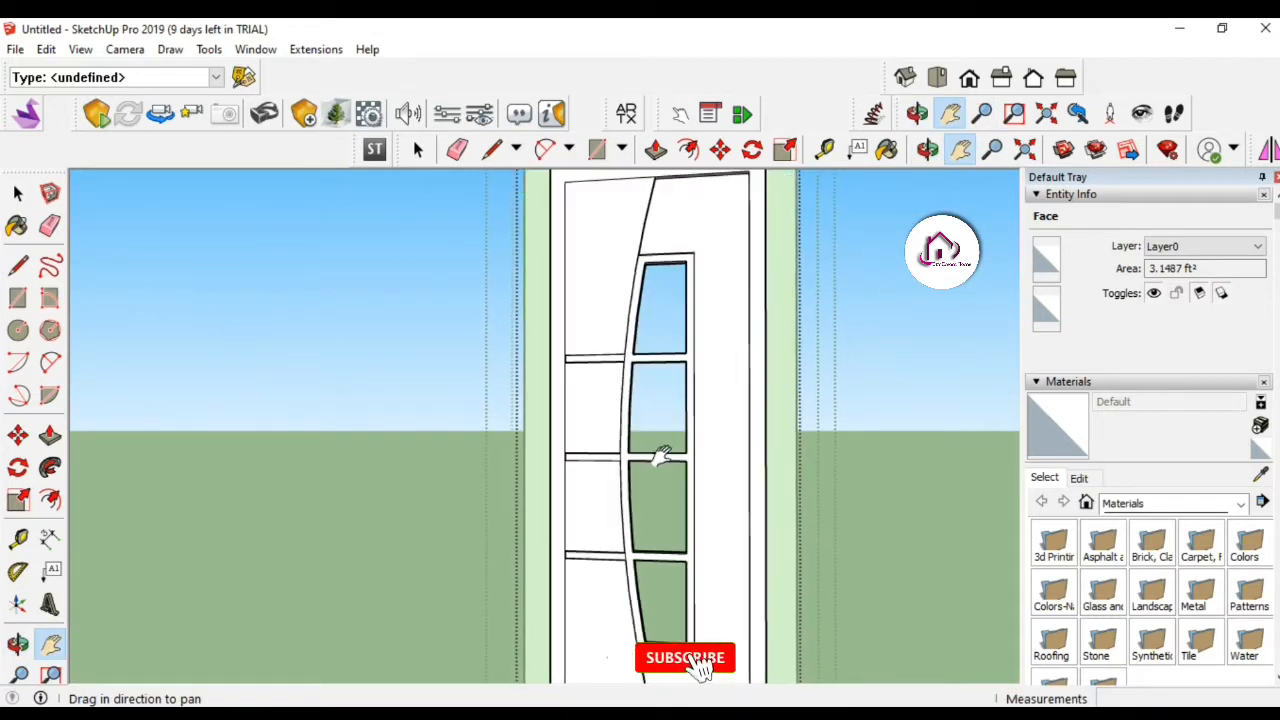
key("l")
left_click(628, 313)
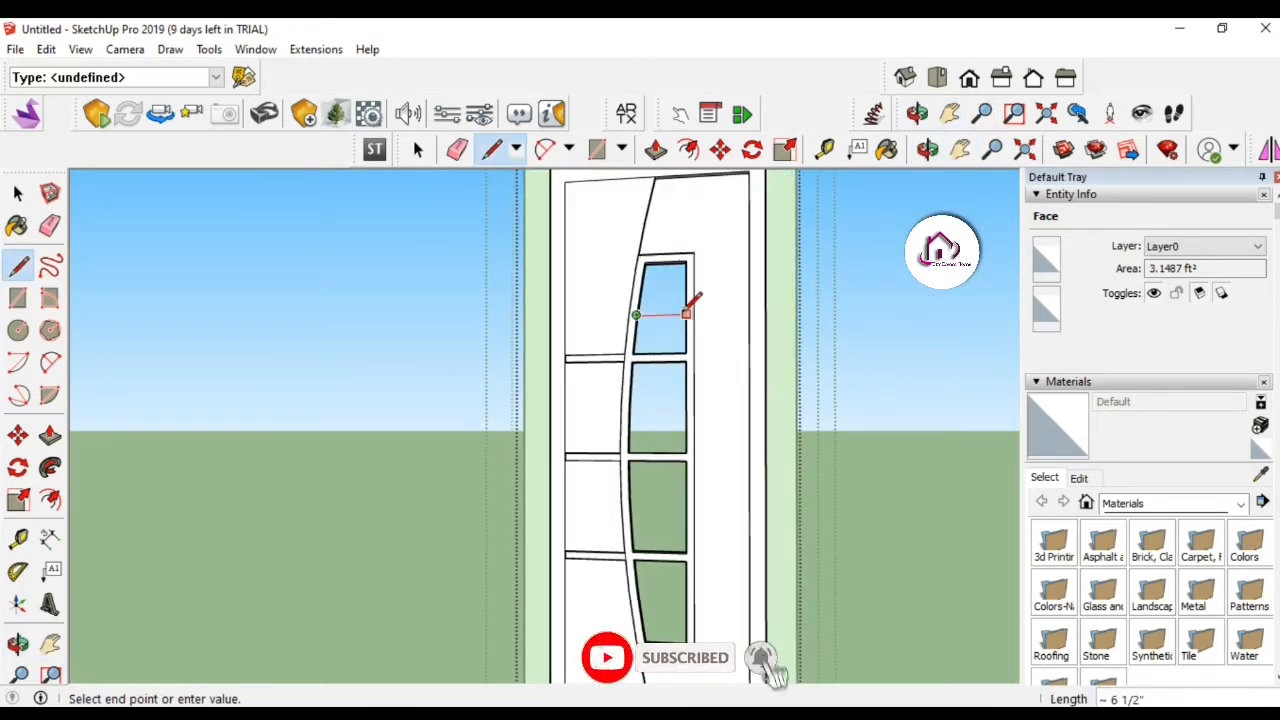
left_click(688, 318)
left_click(630, 408)
left_click(688, 408)
Close the two lower pane openings with a line across each, and erase the dividing lines from the pane faces.
key("e")
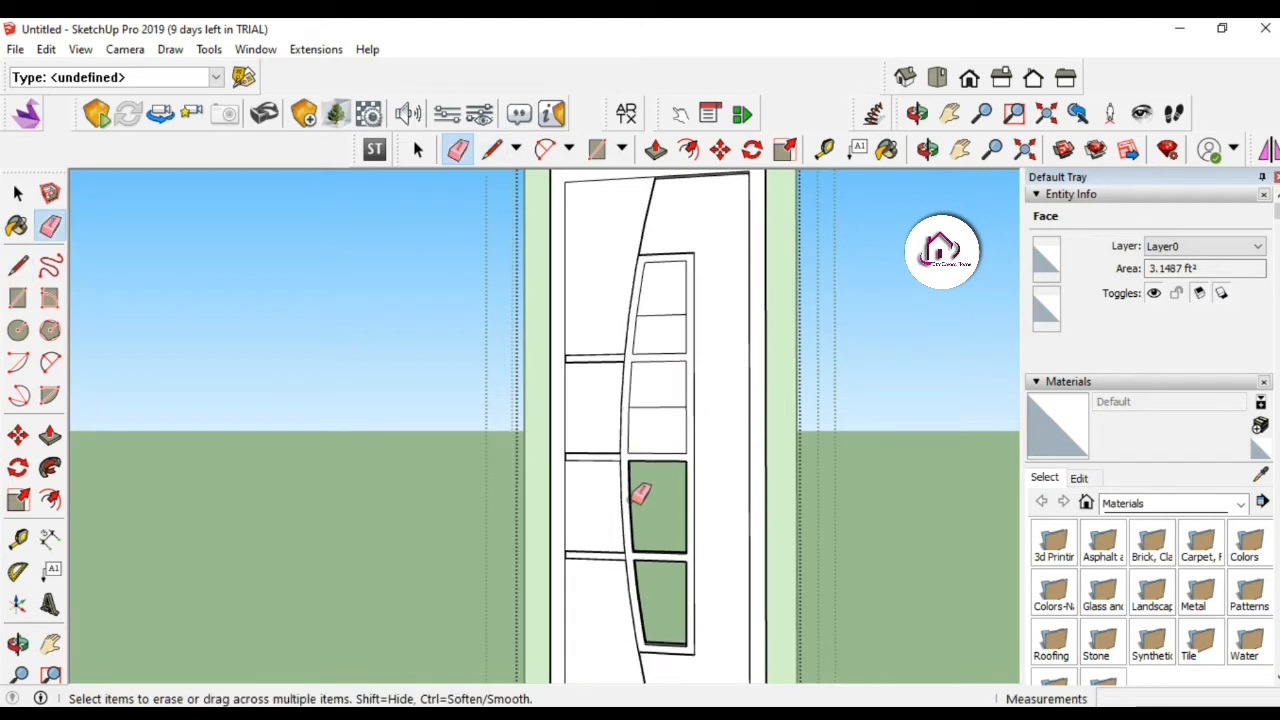
key("l")
left_click(629, 521)
key("e")
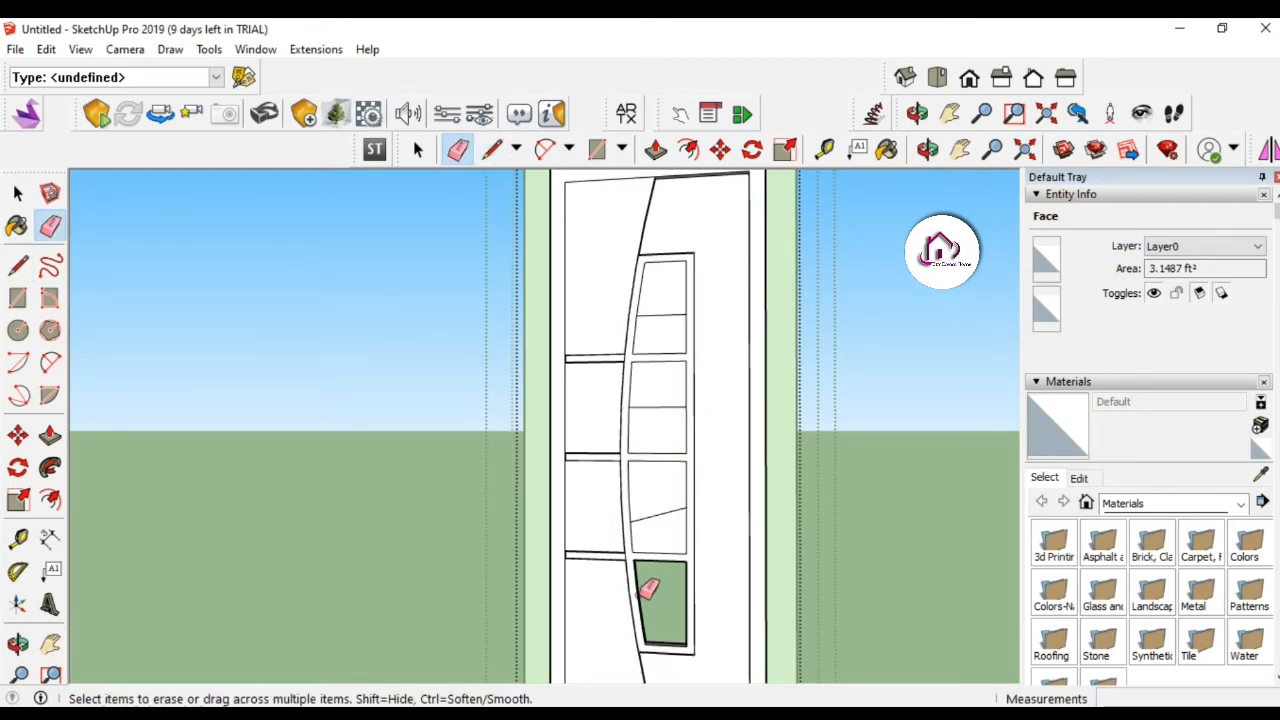
key("l")
left_click(686, 603)
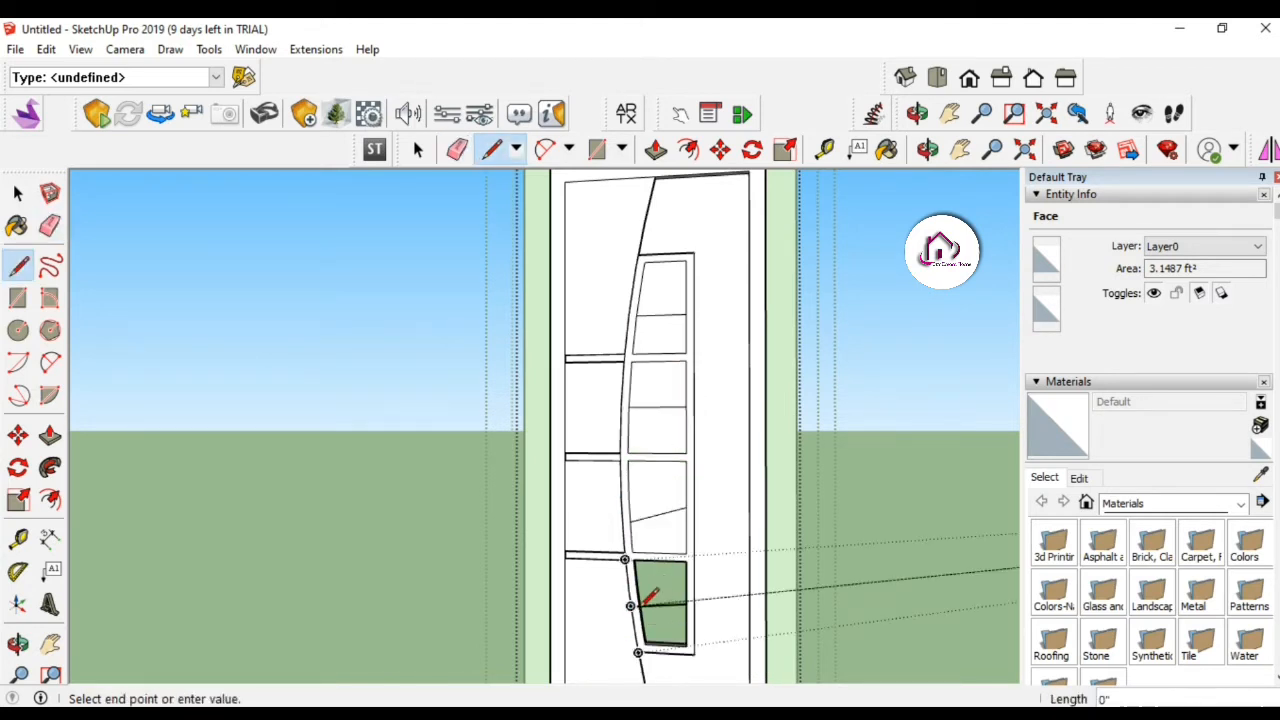
key("Escape")
key("e")
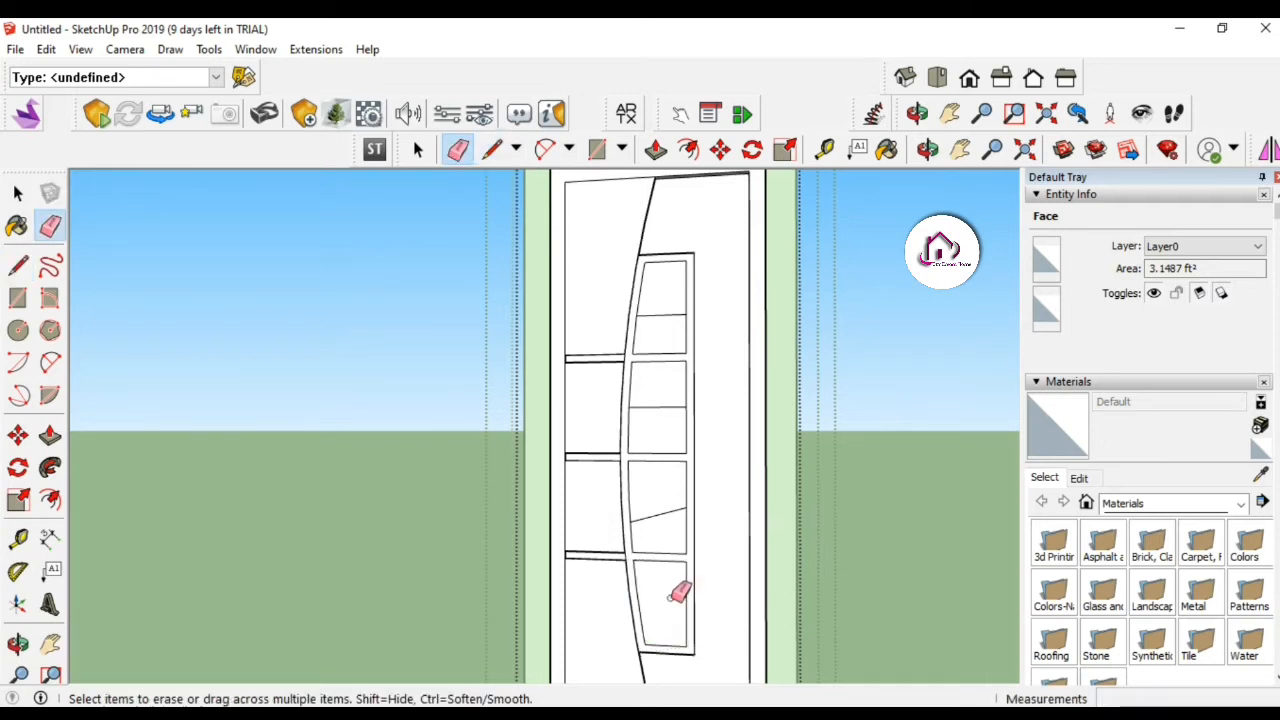
left_click(662, 514)
Select the four pane faces with their edges and make them a group.
key("space")
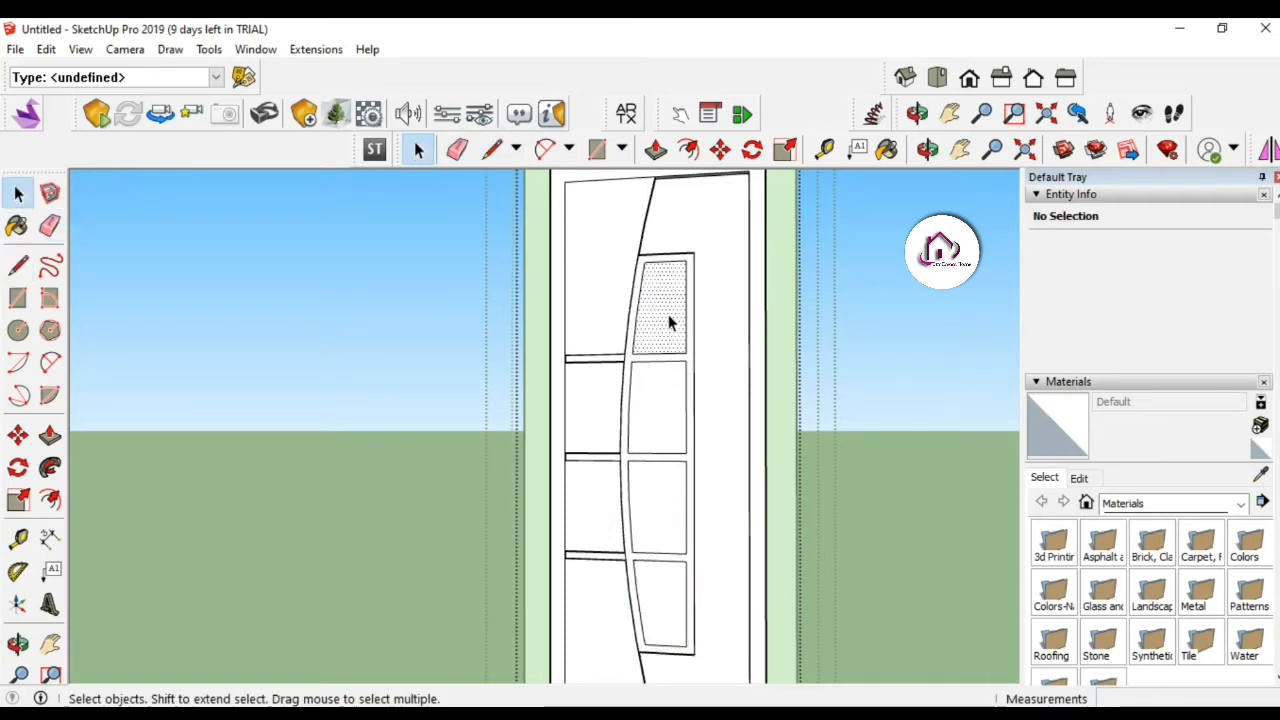
double_click(668, 320)
double_click(668, 413, "ctrl")
double_click(663, 530, "ctrl")
right_click(668, 592)
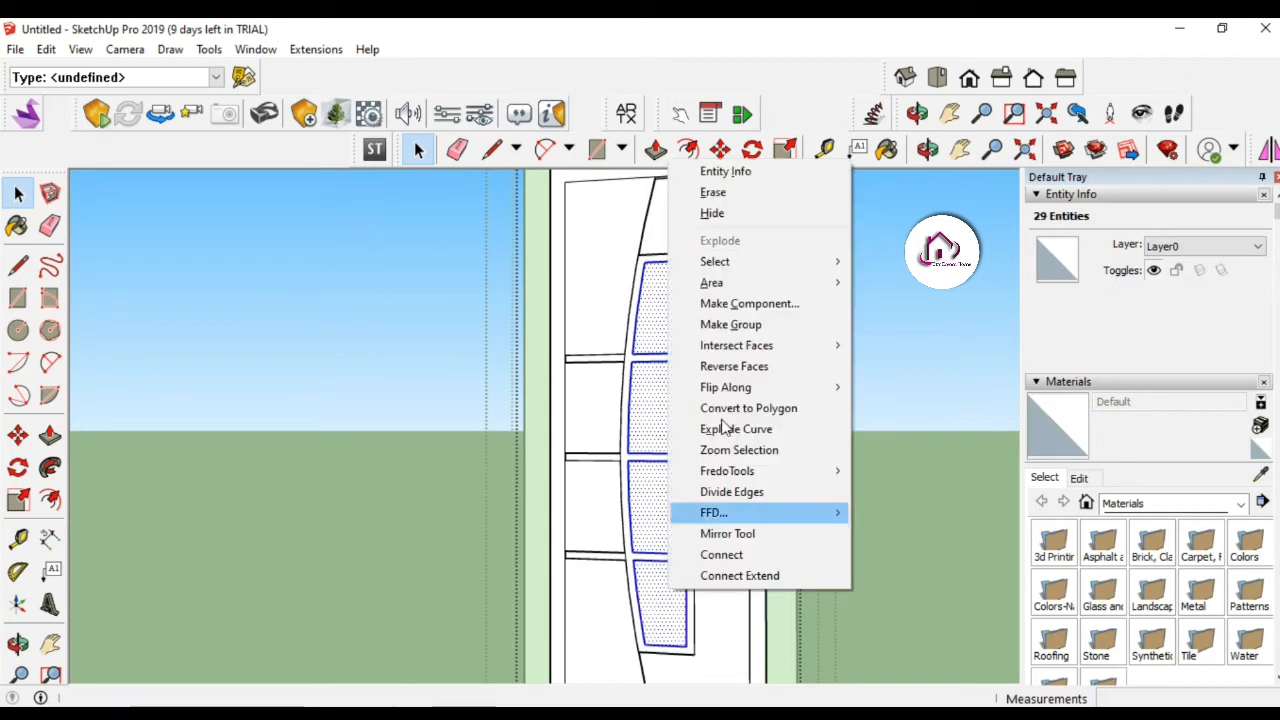
left_click(735, 323)
Move the pane group 3/4" into the thickness of the door along the green axis.
type("m")
type("3")
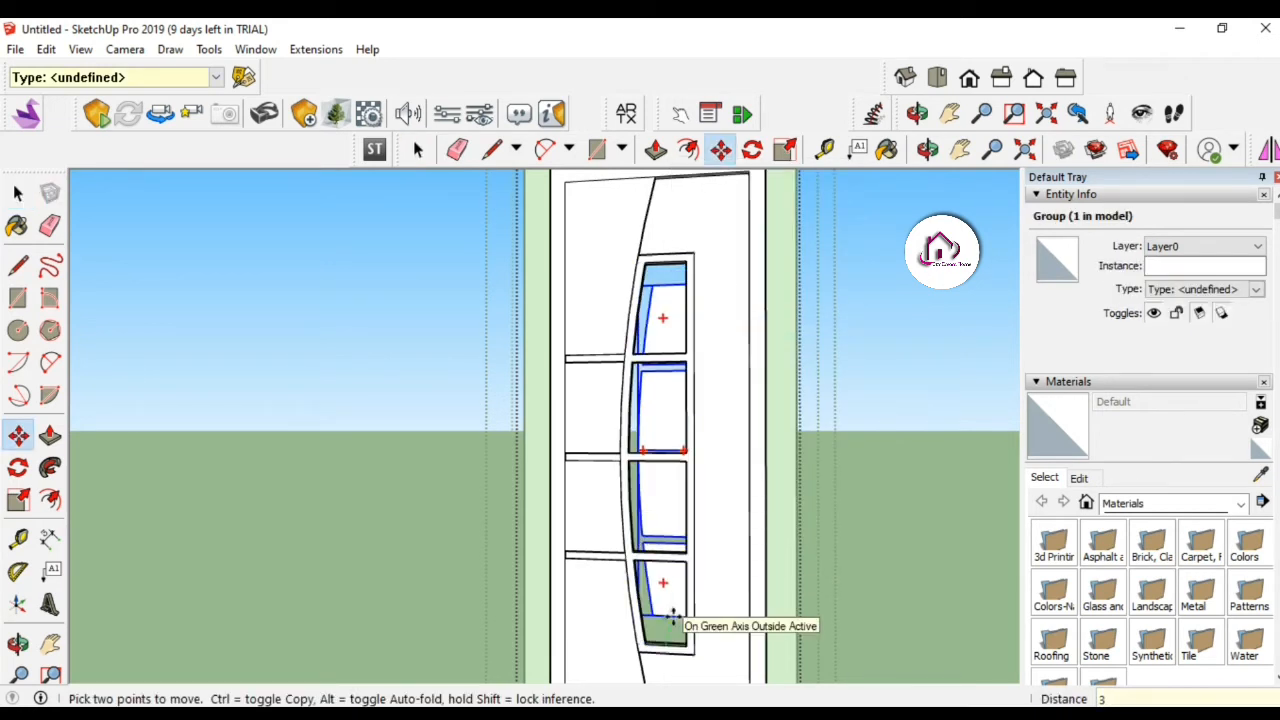
type("/4")
key("Return")
key("space")
Open the Glass and Mirrors material collection.
left_click(1205, 504)
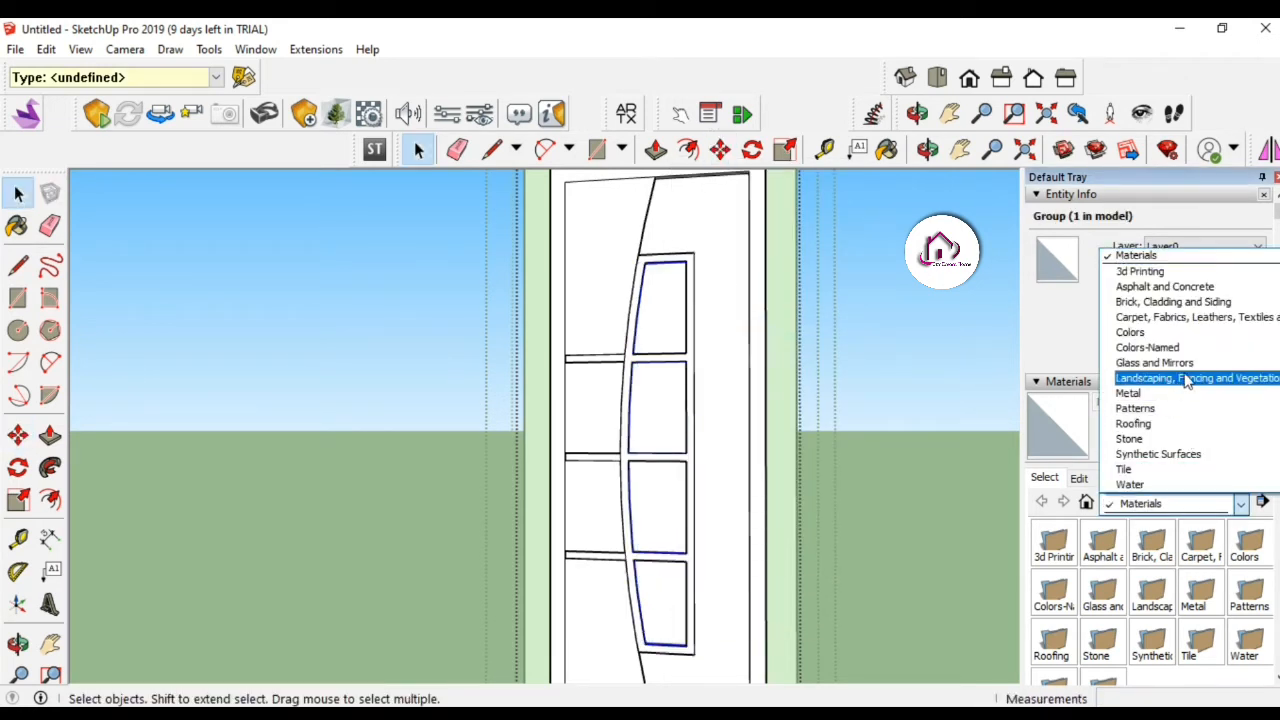
left_click(1186, 380)
left_click(1171, 504)
left_click(1155, 332)
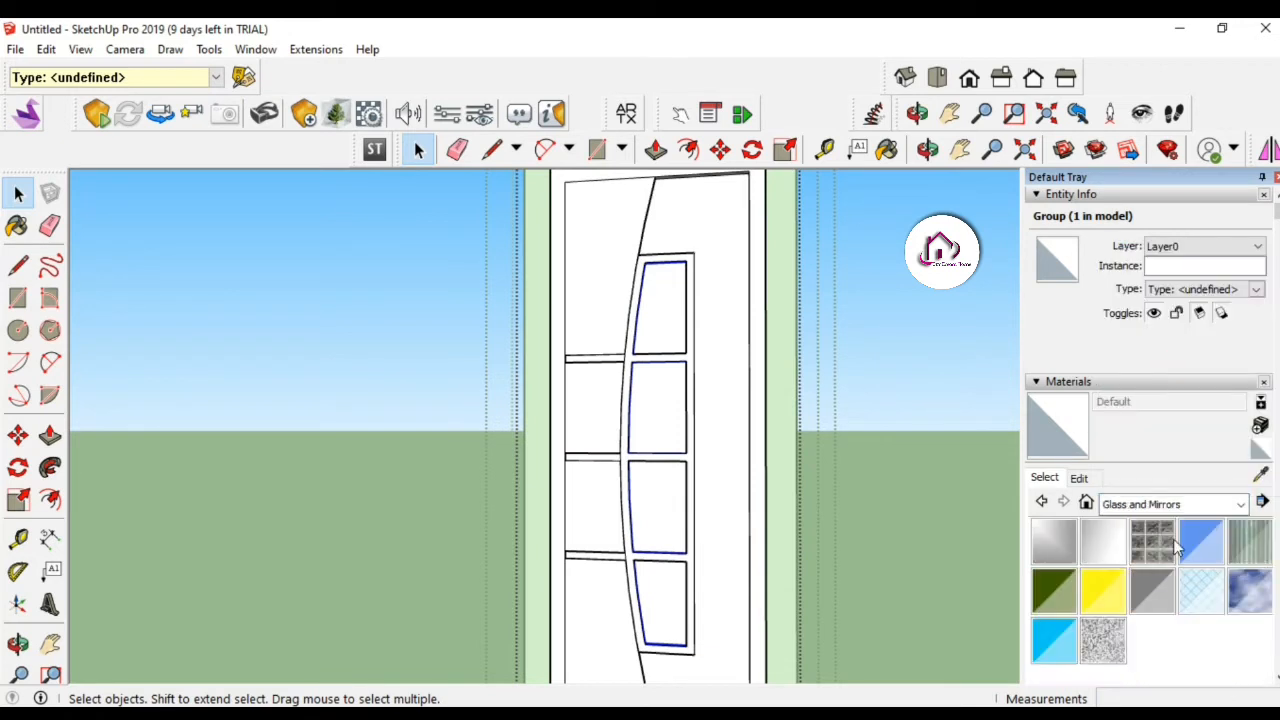
Try Translucent Glass Sky Reflection and Translucent Glass Block Dark on the pane group, setting the latter's saturation to 0.
left_click(1250, 592)
left_click(678, 488)
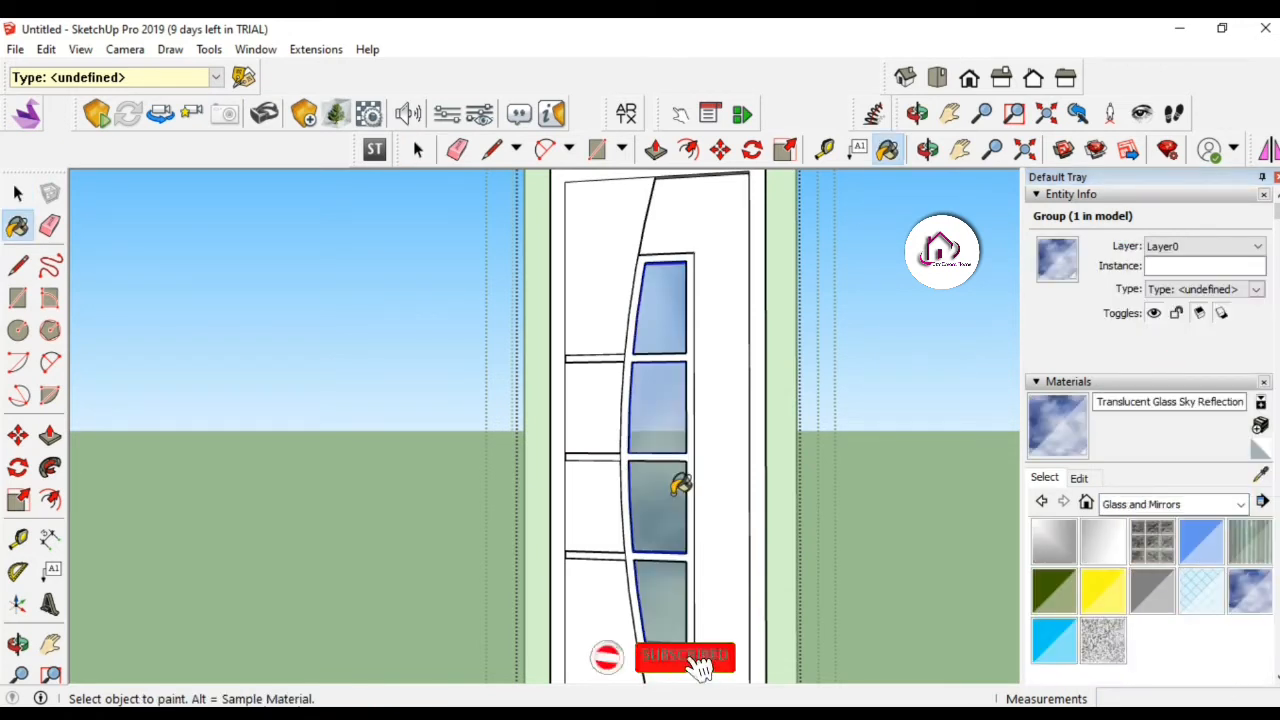
left_click(1165, 550)
left_click(662, 510)
left_click(1079, 478)
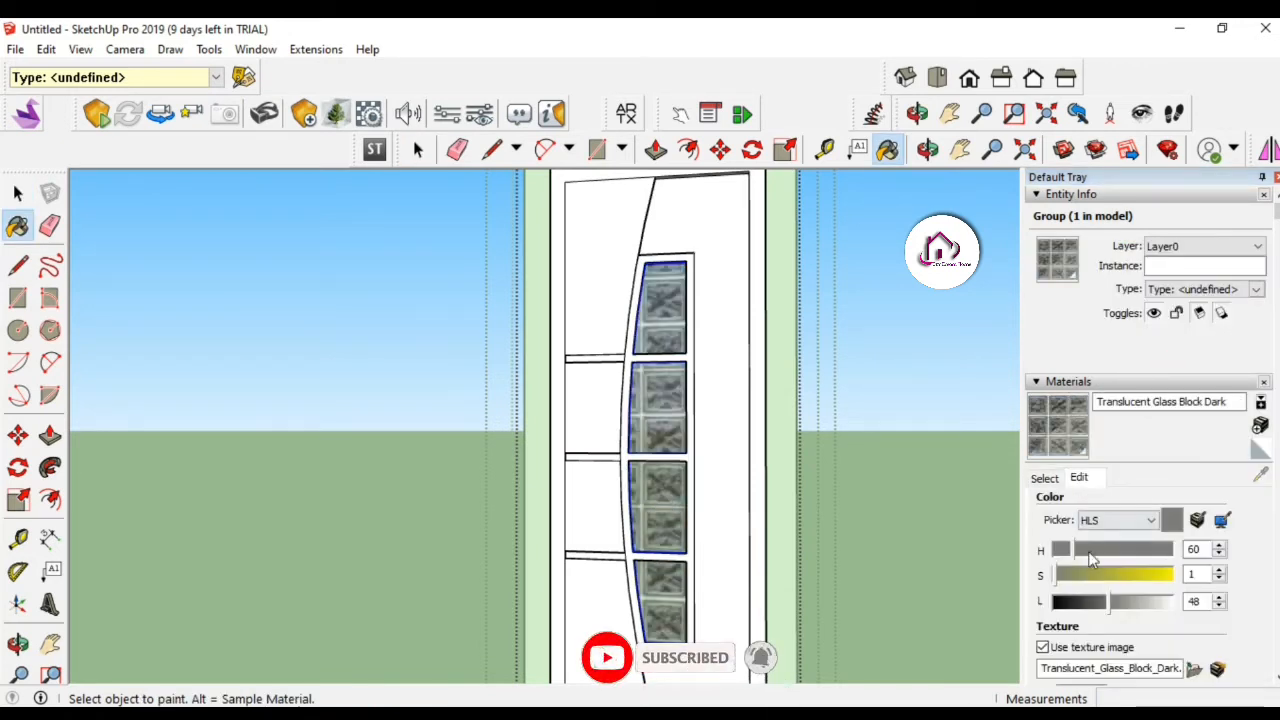
left_click(1080, 576)
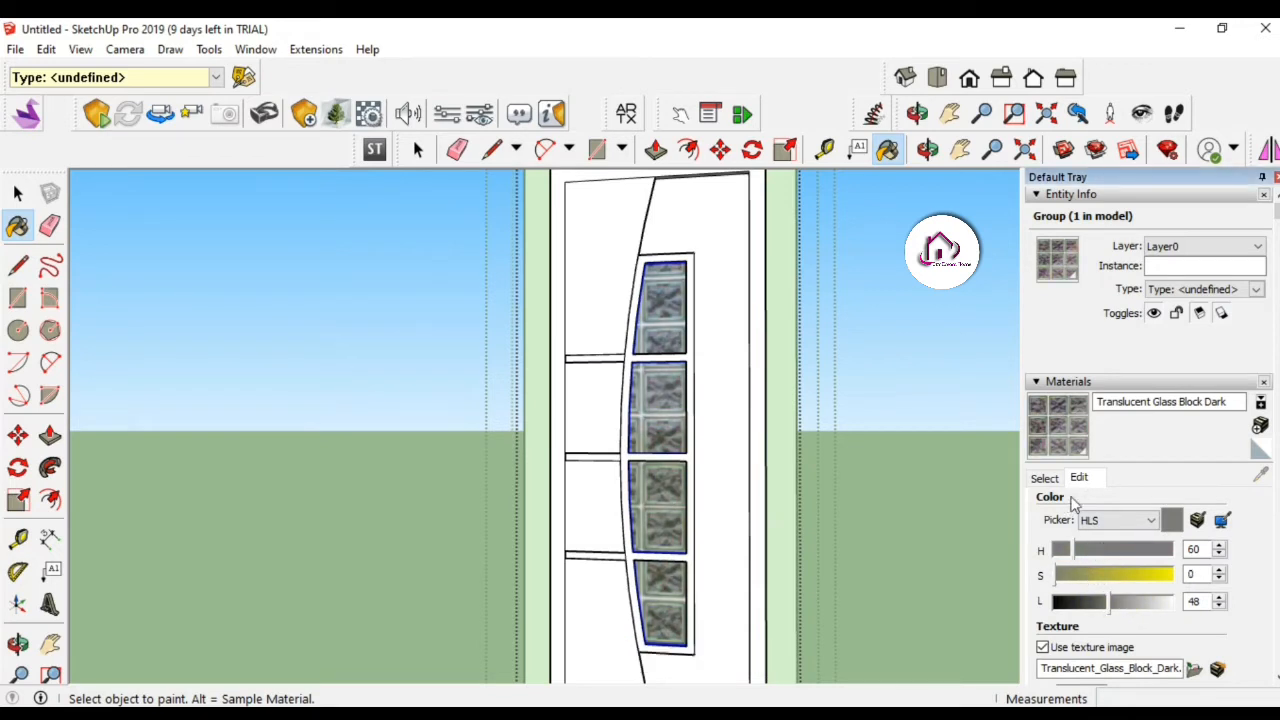
Paint the pane group with Translucent Glass Safety and leave the door group.
left_click(1044, 478)
left_click(1201, 590)
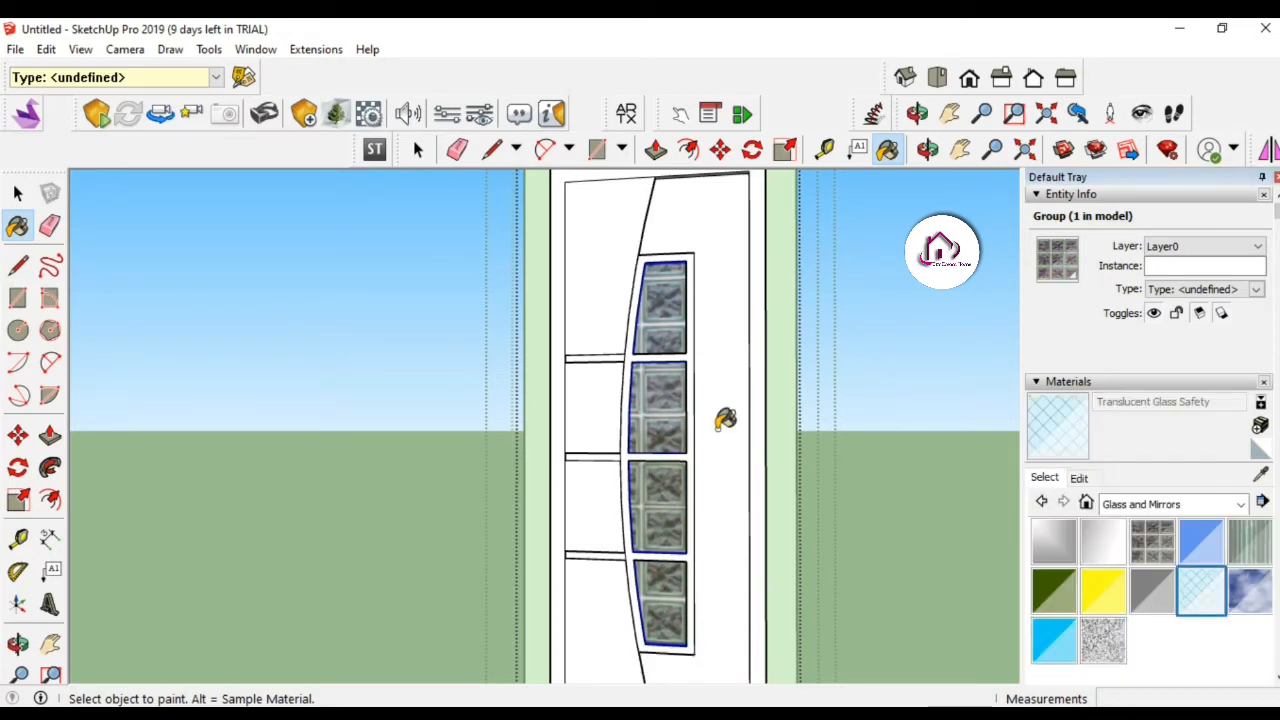
left_click(680, 415)
key("space")
key("Escape")
Place a vertical guide 1" from the outer edge of the door's 2" side border, along its centre.
key("z")
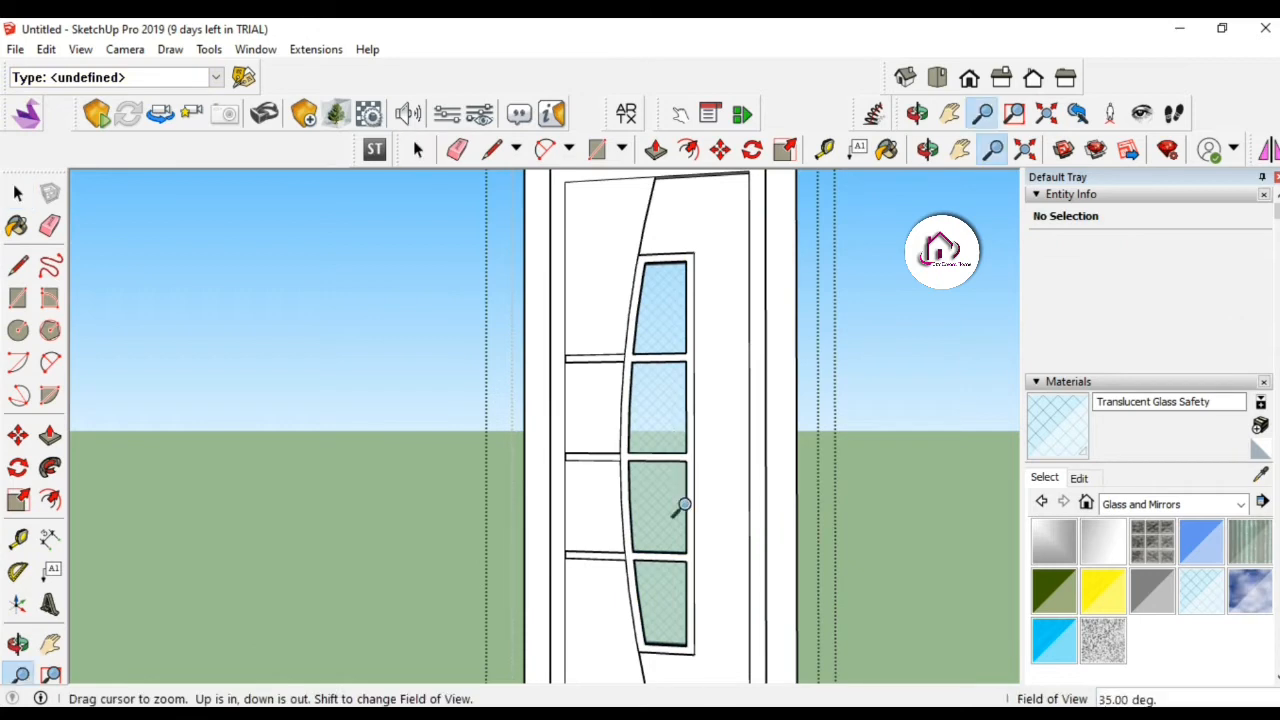
left_click_drag(680, 506, 689, 451)
key("o")
key("z")
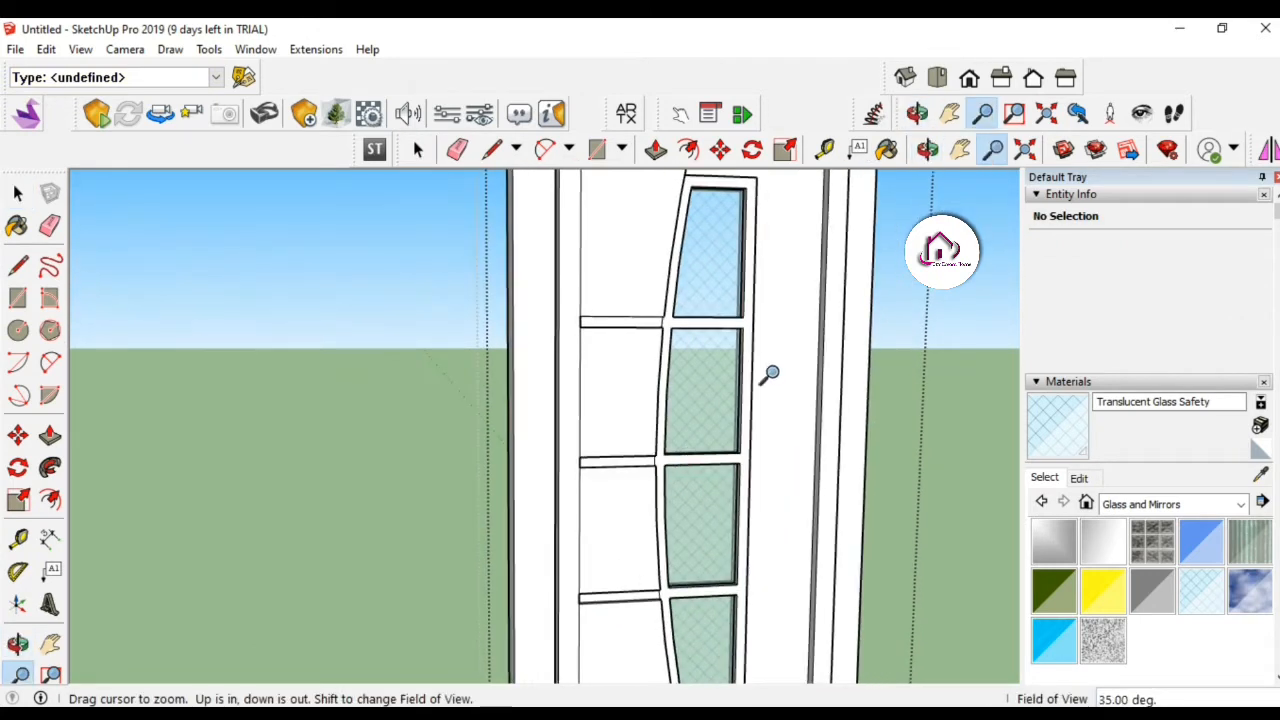
left_click_drag(766, 374, 640, 495)
key("o")
key("z")
left_click_drag(754, 562, 846, 489)
middle_click_drag(846, 489, 577, 466, "shift")
scroll(611, 480, "up", 1)
scroll(611, 480, "up", 1)
key("space")
key("c")
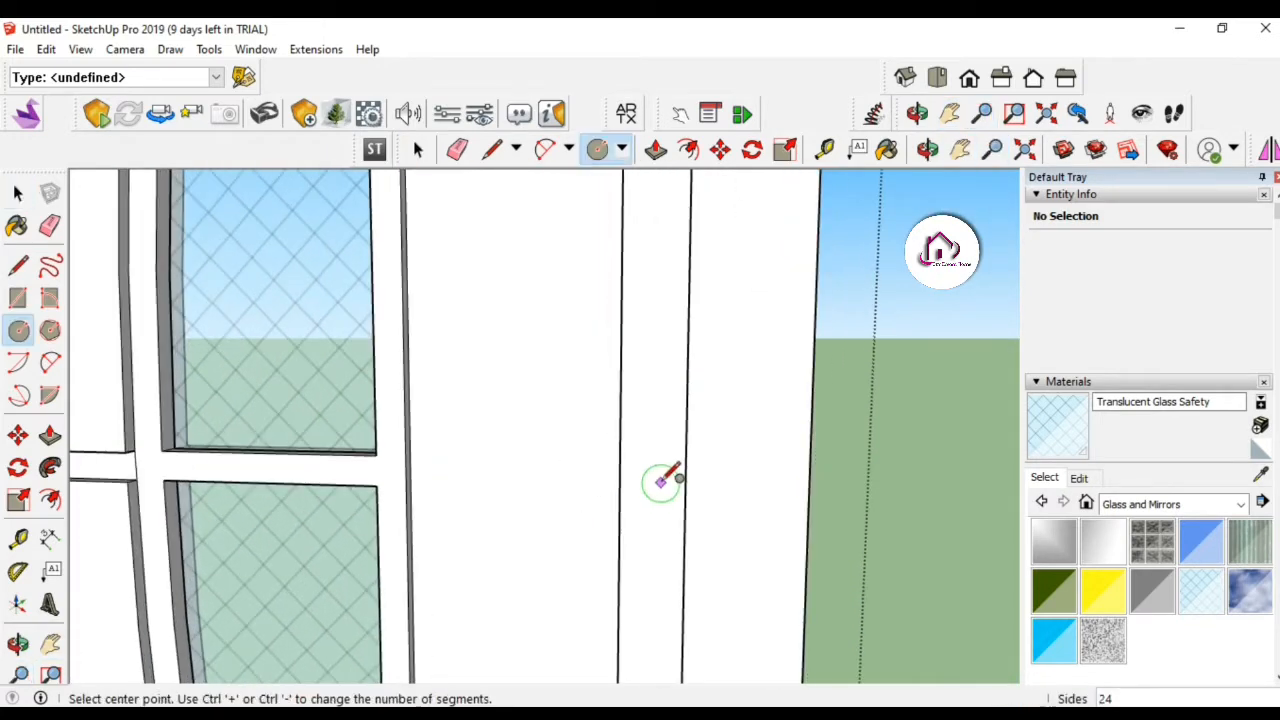
key("t")
left_click(689, 455)
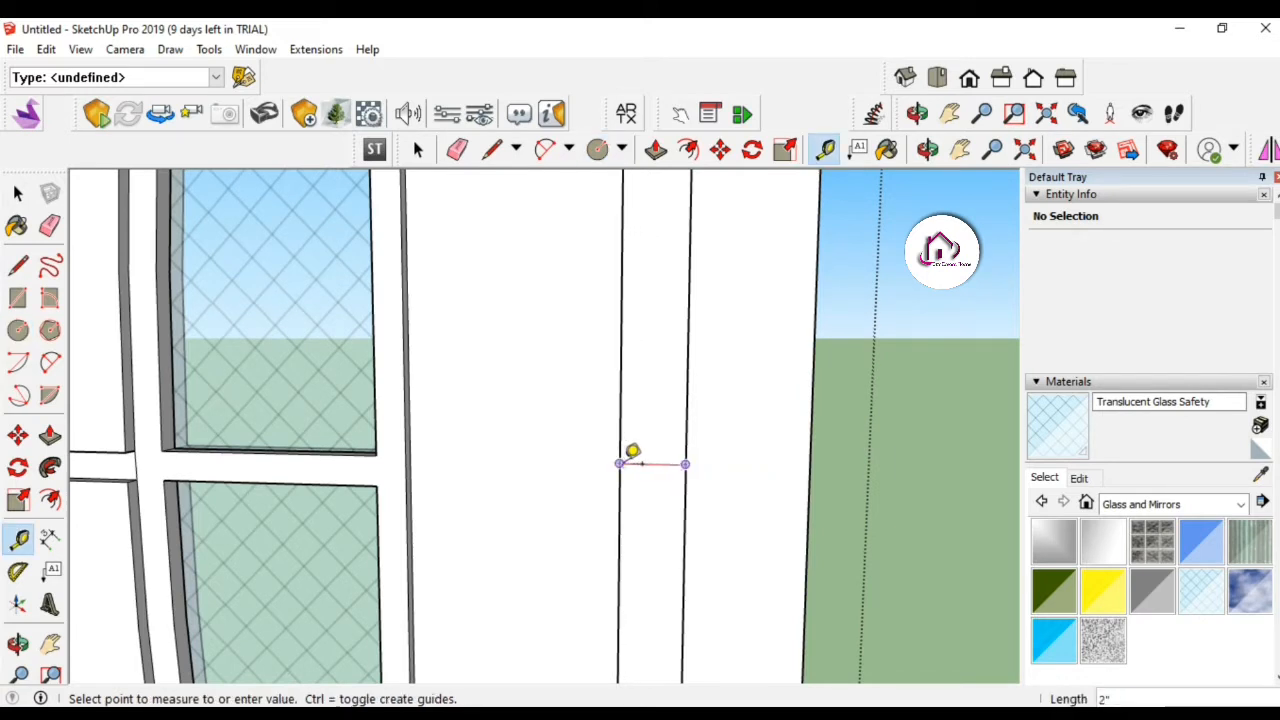
left_click(660, 455)
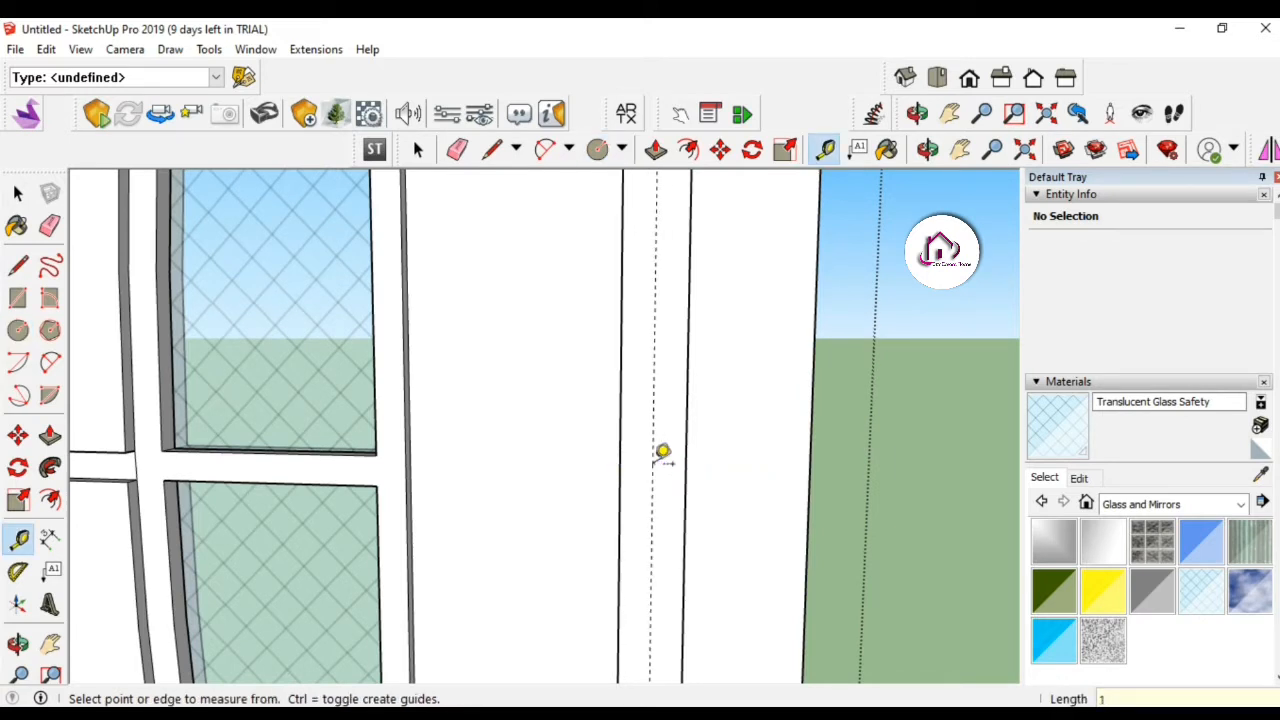
Draw a circle of about 5/8" radius centred on the vertical guide of the side border.
key("c")
left_click(652, 463)
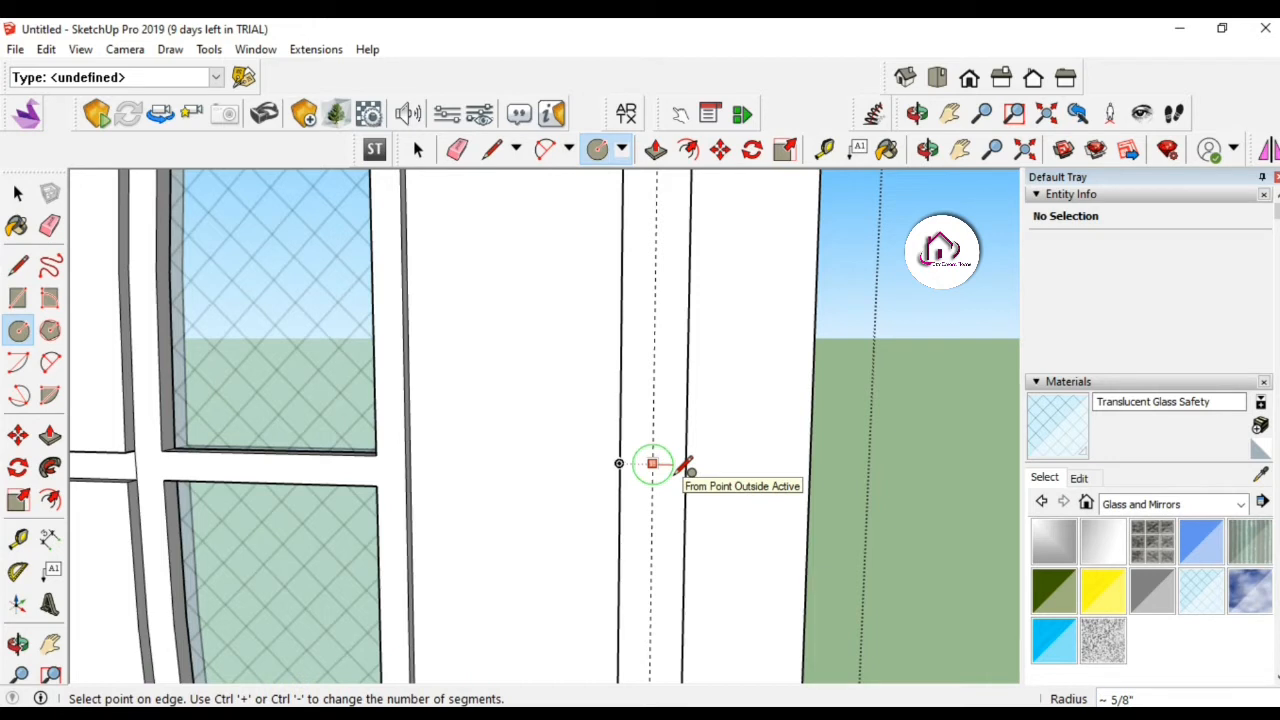
left_click(675, 472)
Select the circle's face with its edge and make them a group.
key("space")
left_click(653, 468)
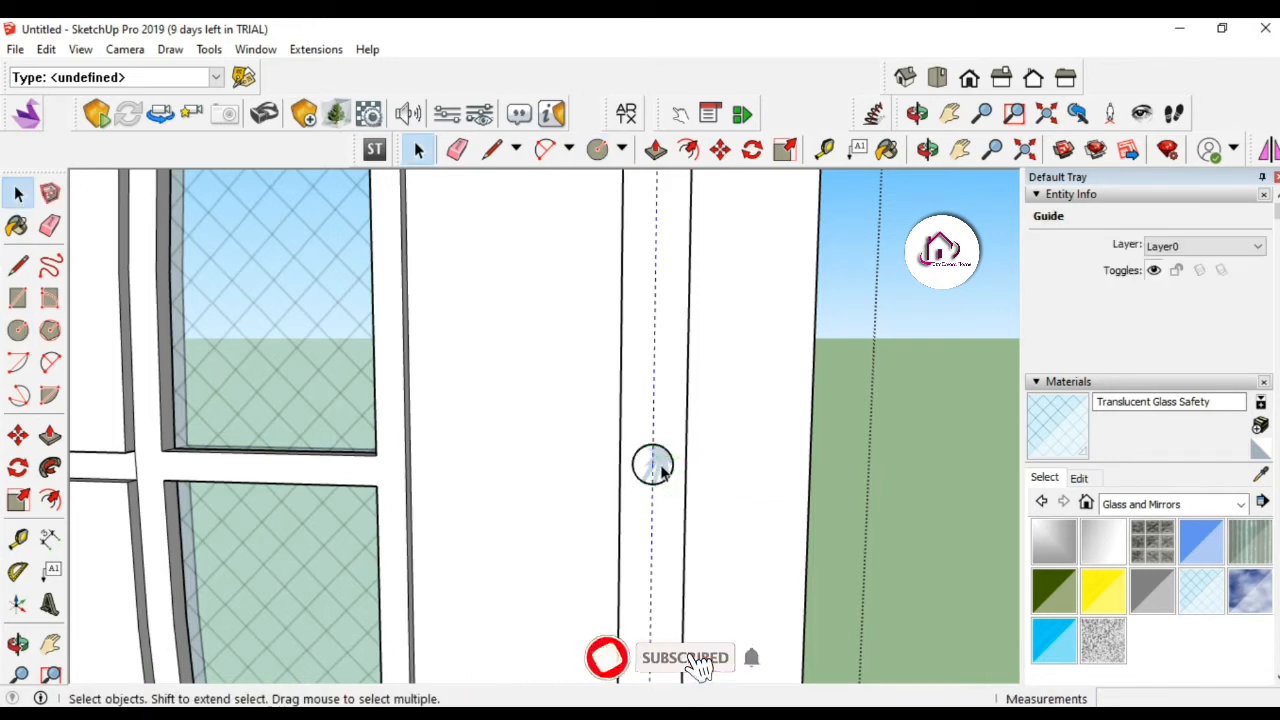
left_click(661, 467)
key("e")
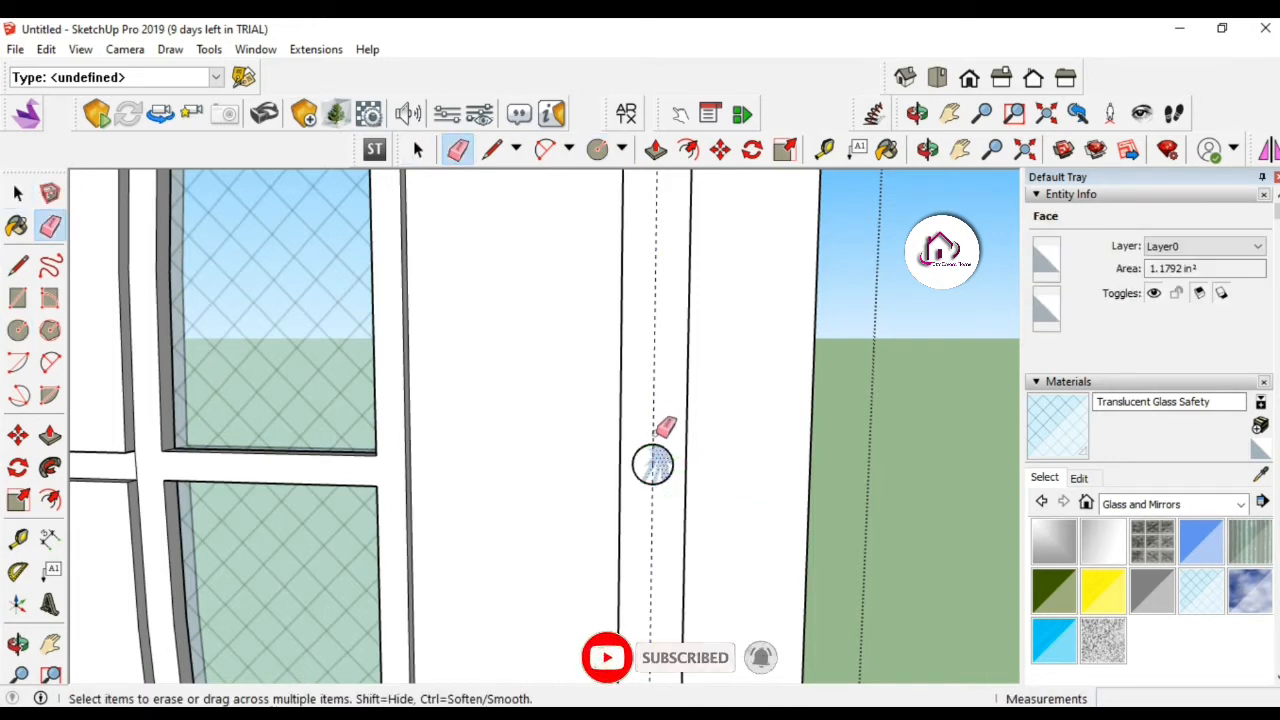
key("space")
double_click(652, 465)
right_click(668, 474)
left_click(727, 425)
Open the circle group and pull its face out 1/16" into a thin disc.
double_click(651, 463)
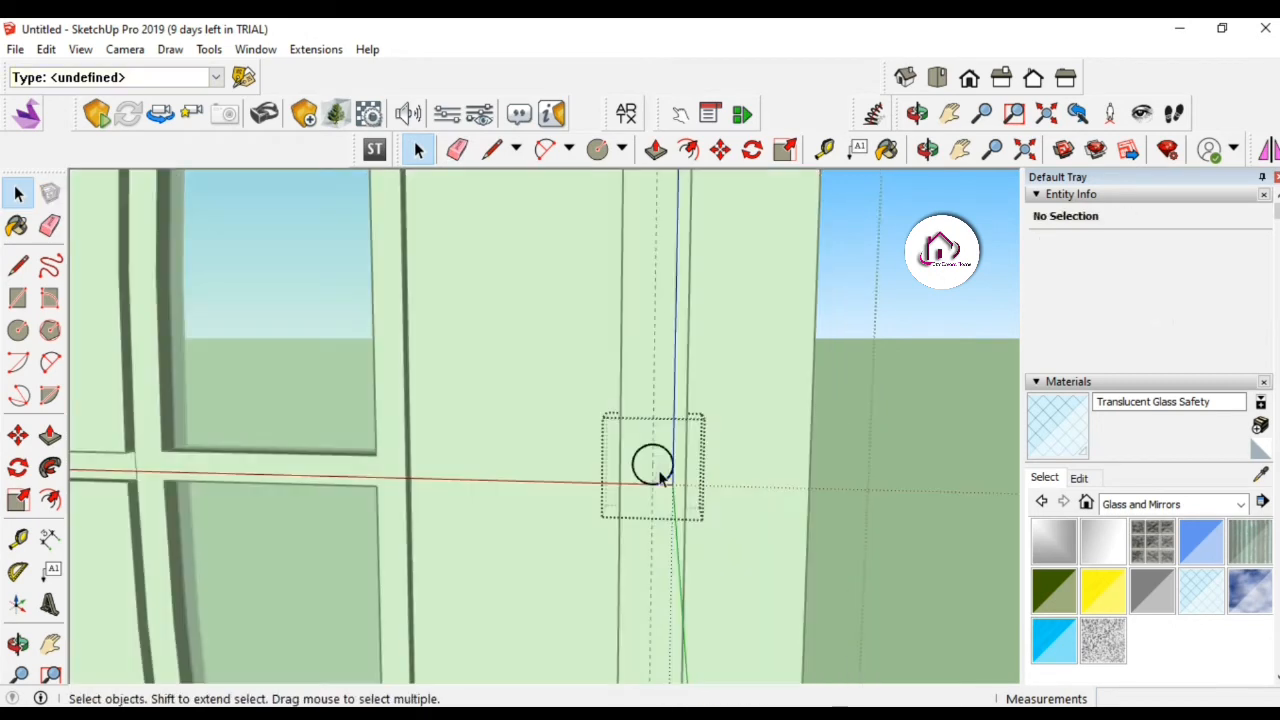
key("p")
left_click(655, 470)
type("1/")
key("Return")
type("/")
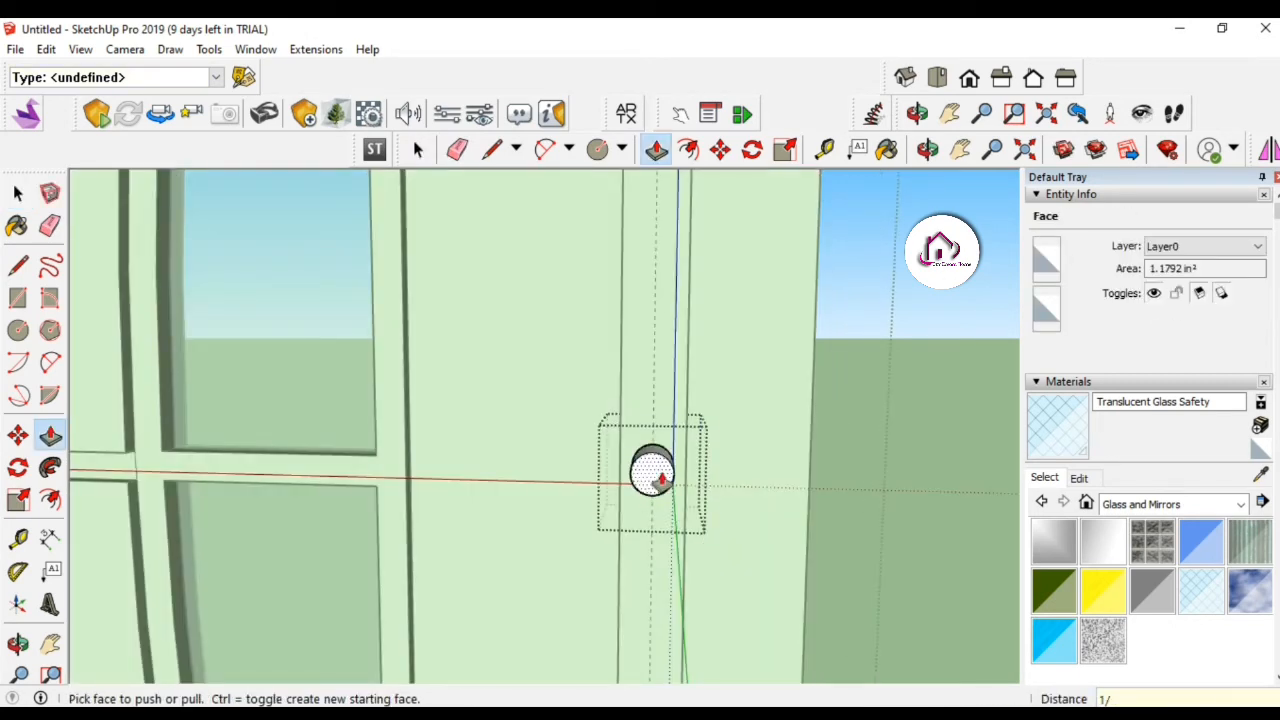
type("16")
key("Return")
key("space")
Add a horizontal guide through the disc's centre and a vertical guide from its top point down past the centre.
key("z")
left_click_drag(642, 491, 680, 380)
key("h")
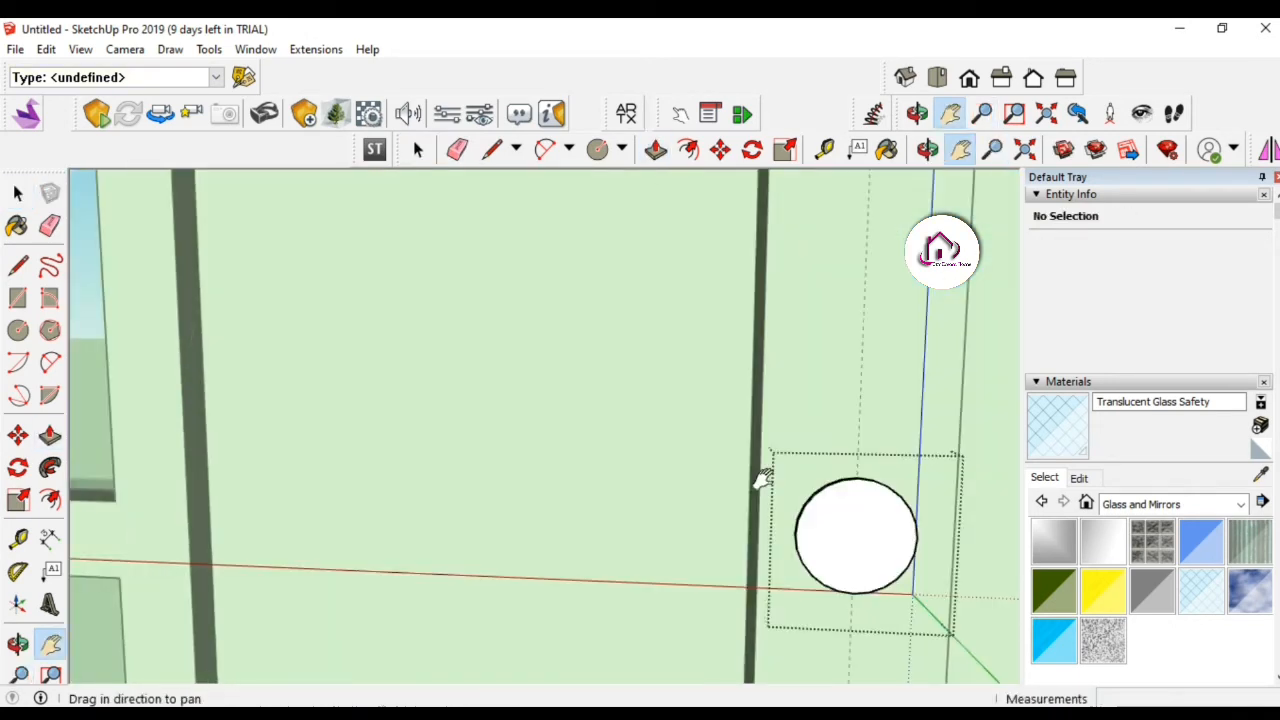
left_click_drag(894, 534, 757, 497)
key("t")
left_click(663, 496)
left_click(728, 495)
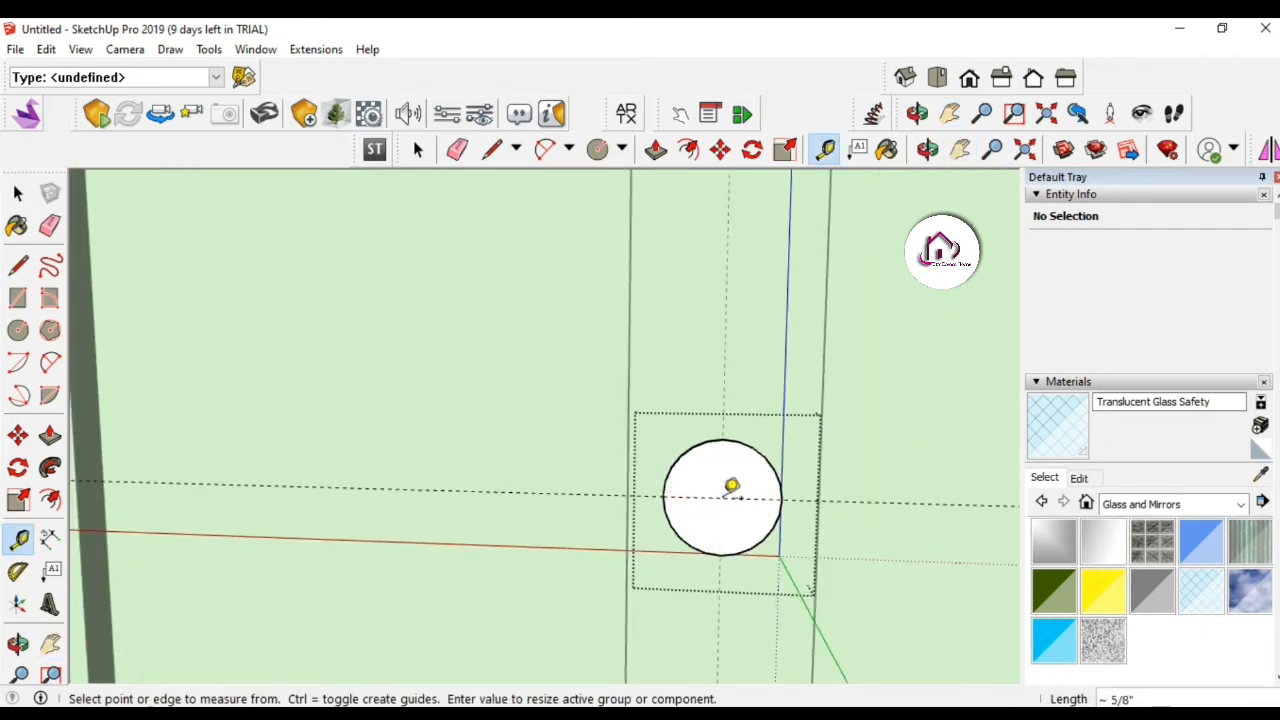
left_click(732, 437)
left_click(722, 516)
Draw a circle of about 1/8" radius on the disc's vertical guide, above the disc's centre.
key("c")
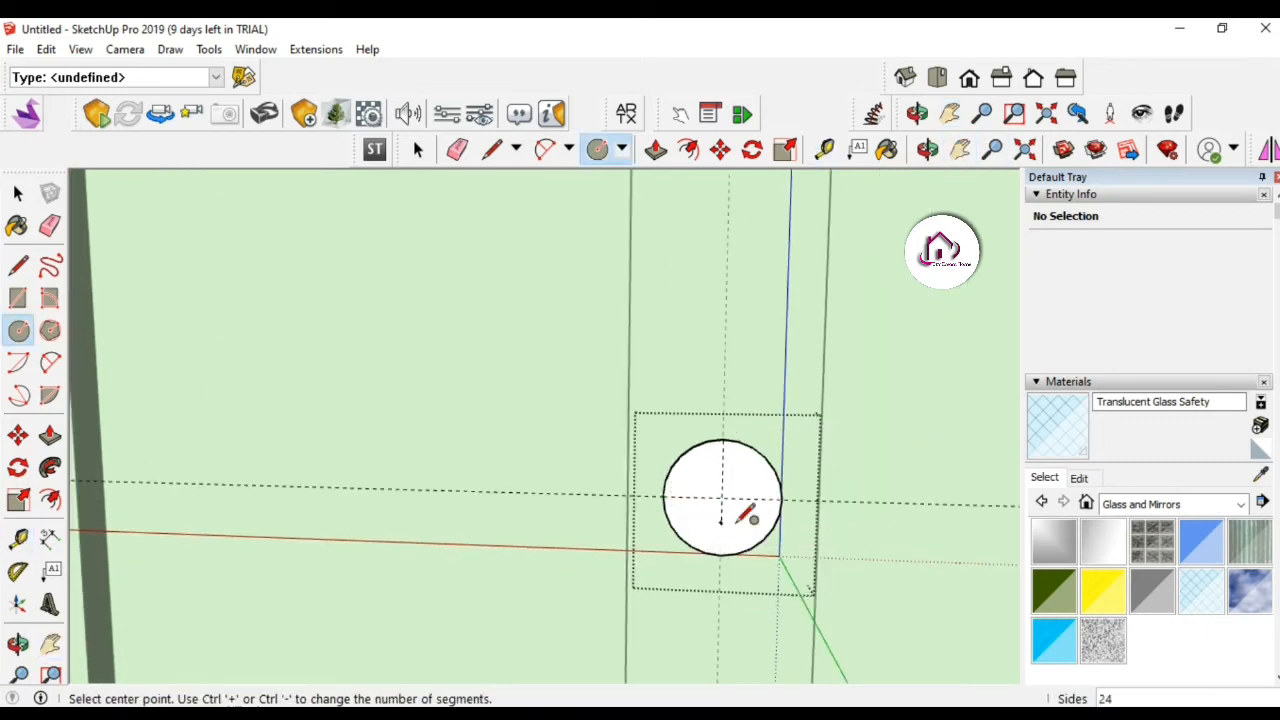
mouse_move(733, 480)
middle_mouse_down()
mouse_move(740, 505)
mouse_move(731, 478)
middle_mouse_up()
left_click(726, 477)
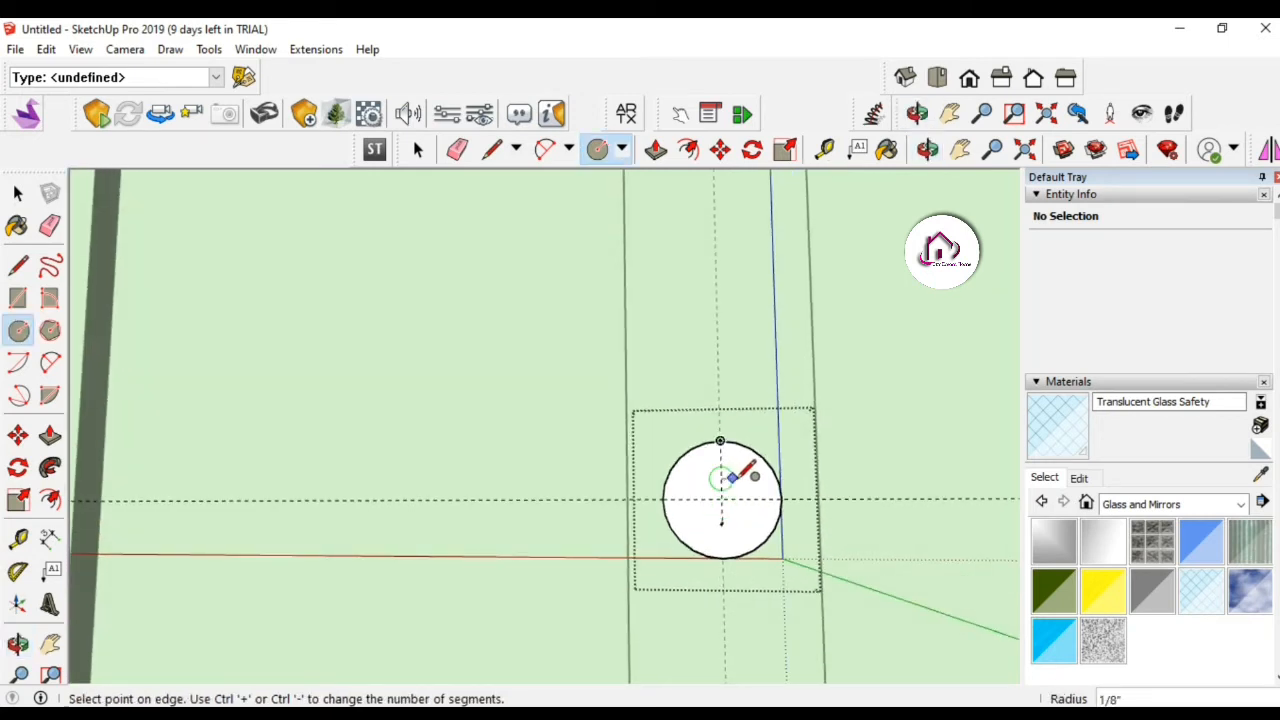
key("Escape")
Draw a narrow slot about 1/4" long below the small circle and erase the guides and dividing edges to form a keyhole outline.
key("z")
mouse_move(729, 508)
left_mouse_down()
mouse_move(775, 486)
mouse_move(750, 512)
mouse_move(705, 512)
left_mouse_up()
key("h")
key("l")
left_click(759, 531)
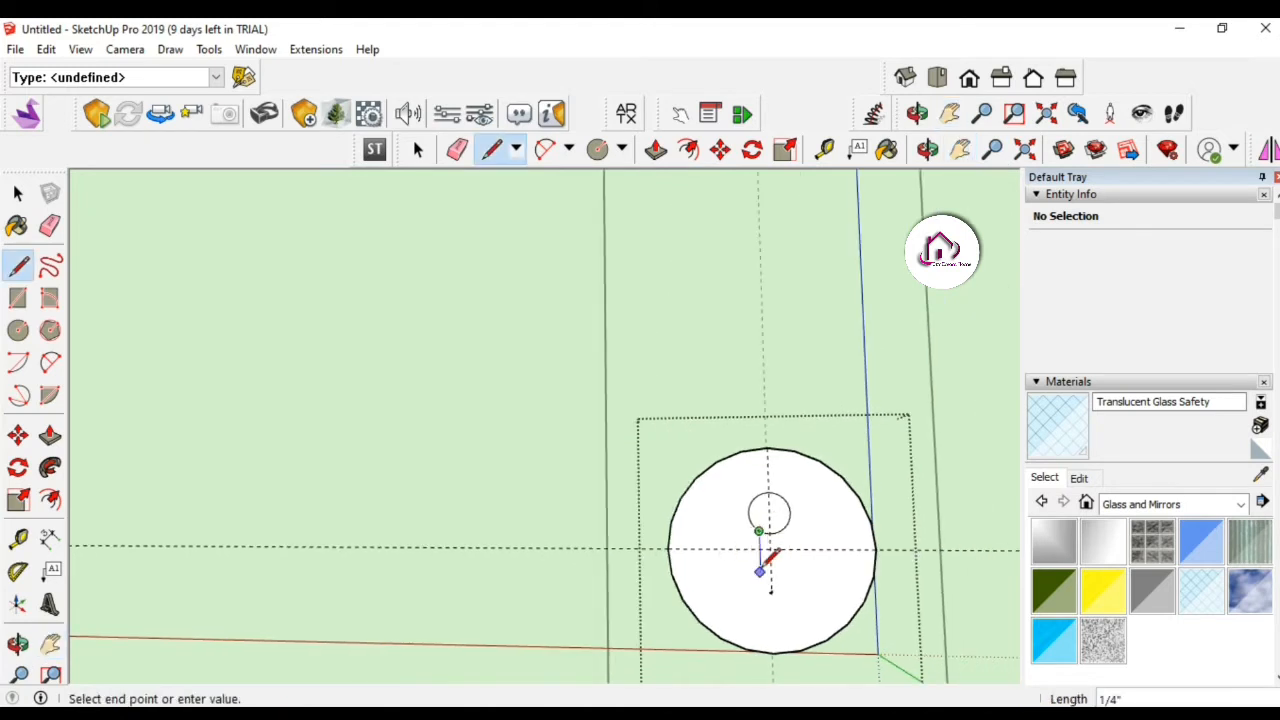
key("Escape")
key("e")
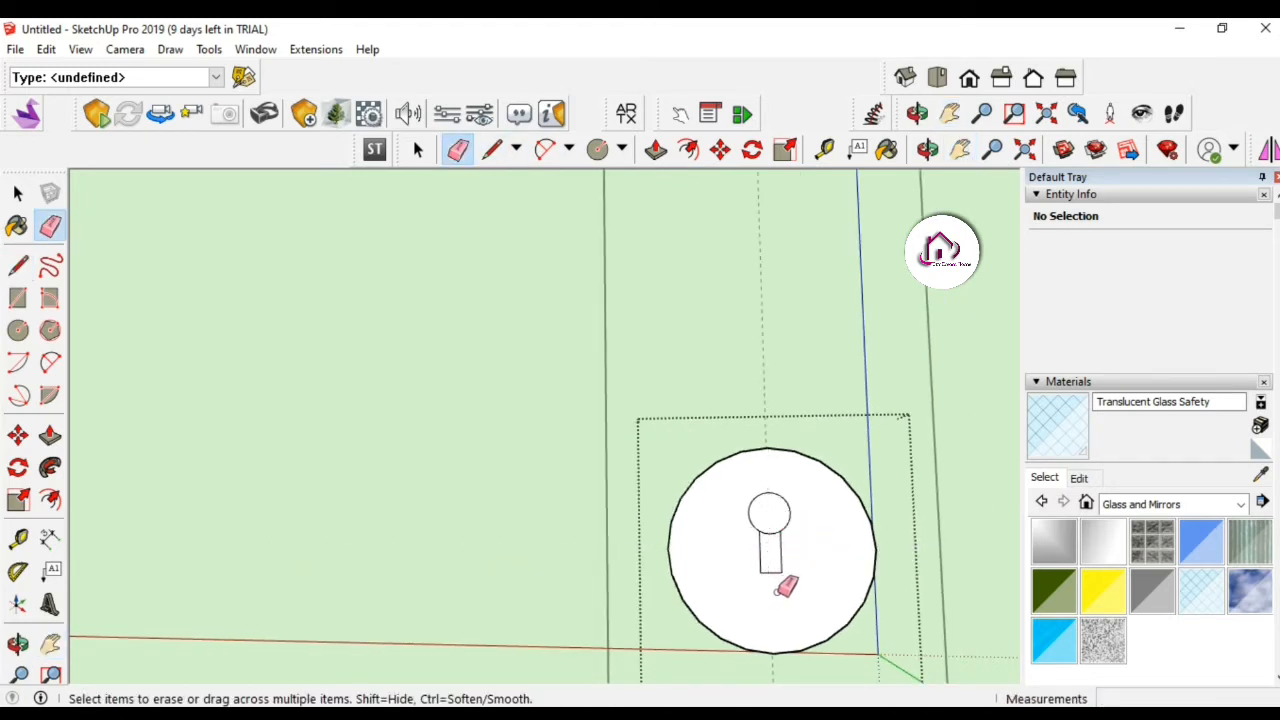
middle_click_drag(778, 530, 786, 566)
Move the whole keyhole face with its edges straight down so that it sits nearer the disc's centre.
key("space")
double_click(769, 532)
key("m")
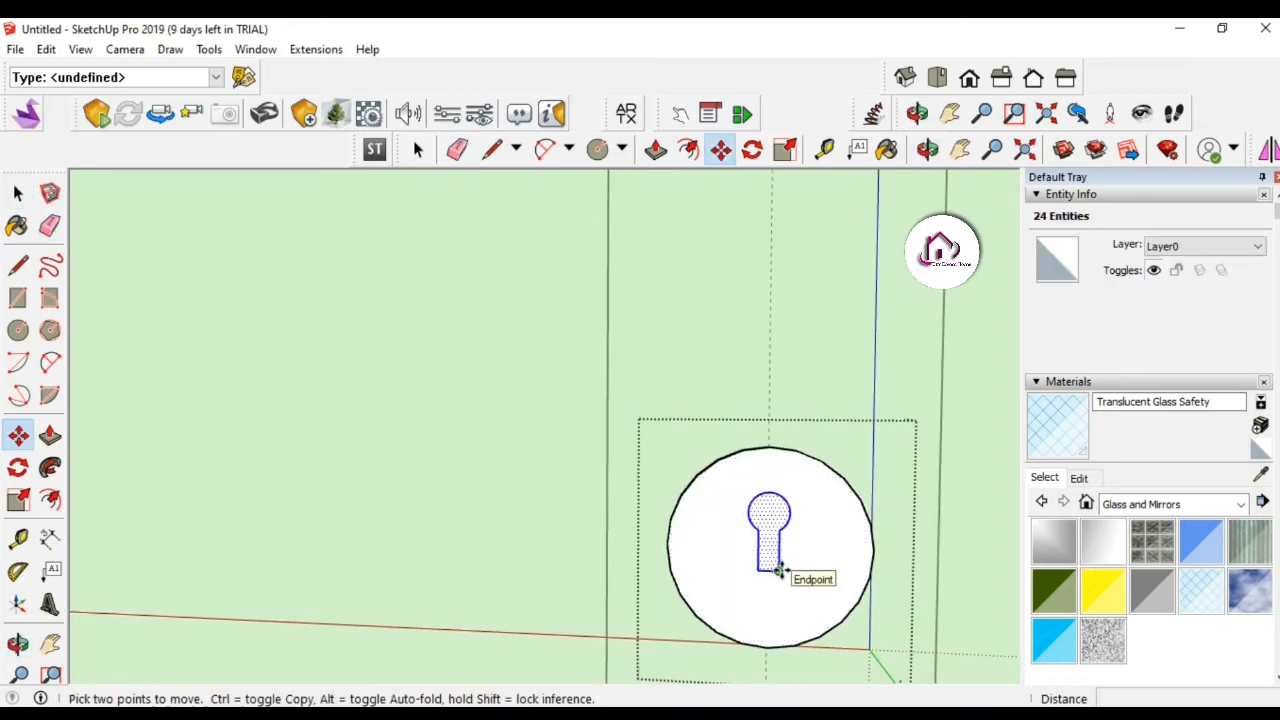
left_click(770, 571)
Push the keyhole face back into the disc to make a recessed keyhole.
key("p")
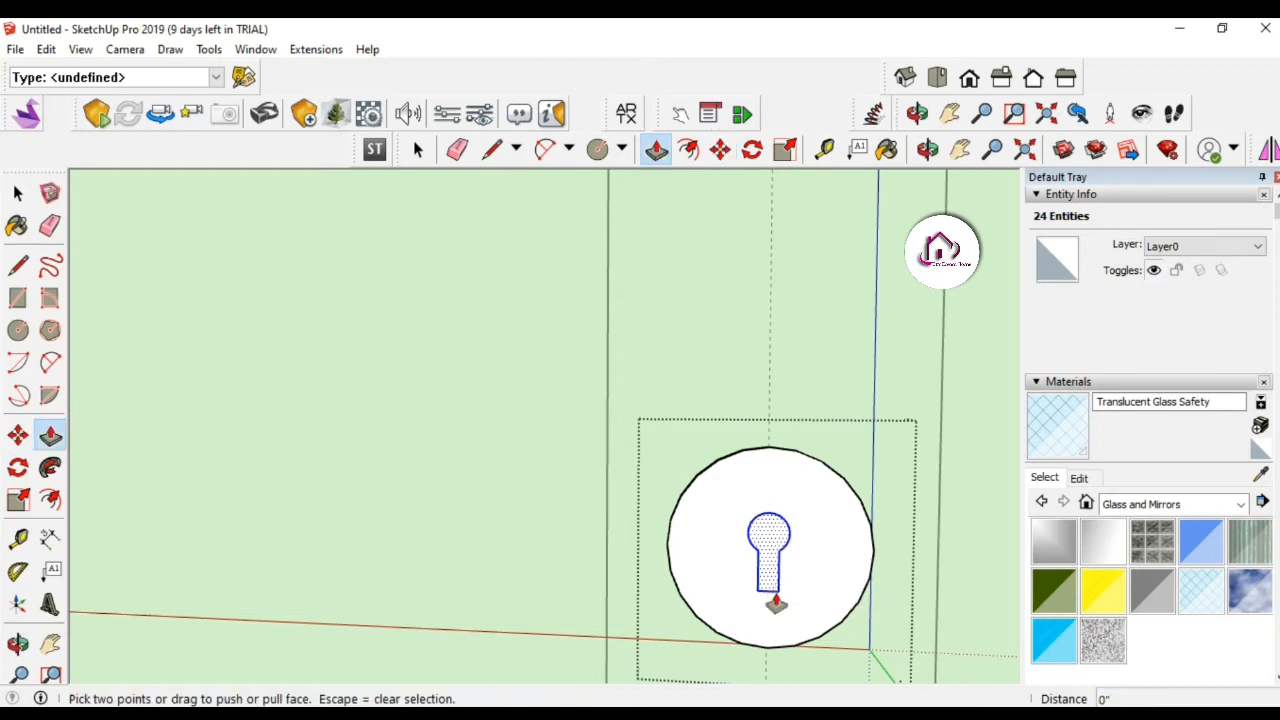
left_click(771, 578)
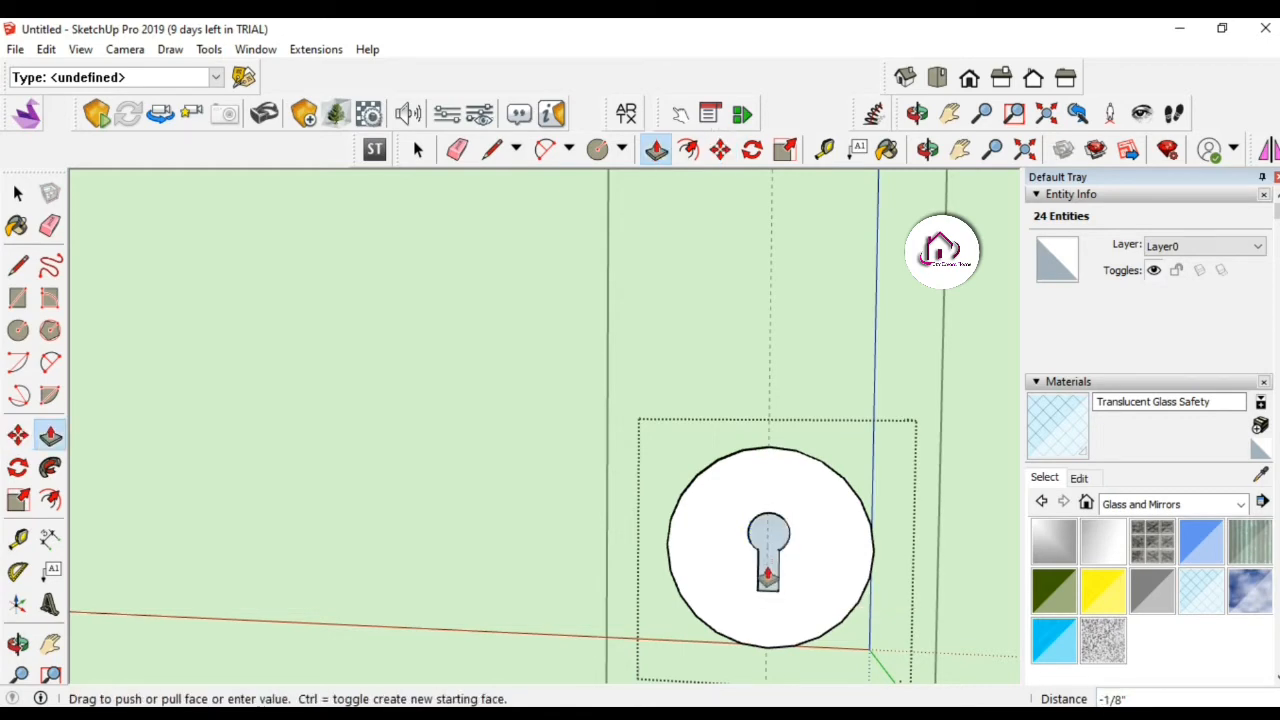
left_click(768, 575)
key("a")
key("o")
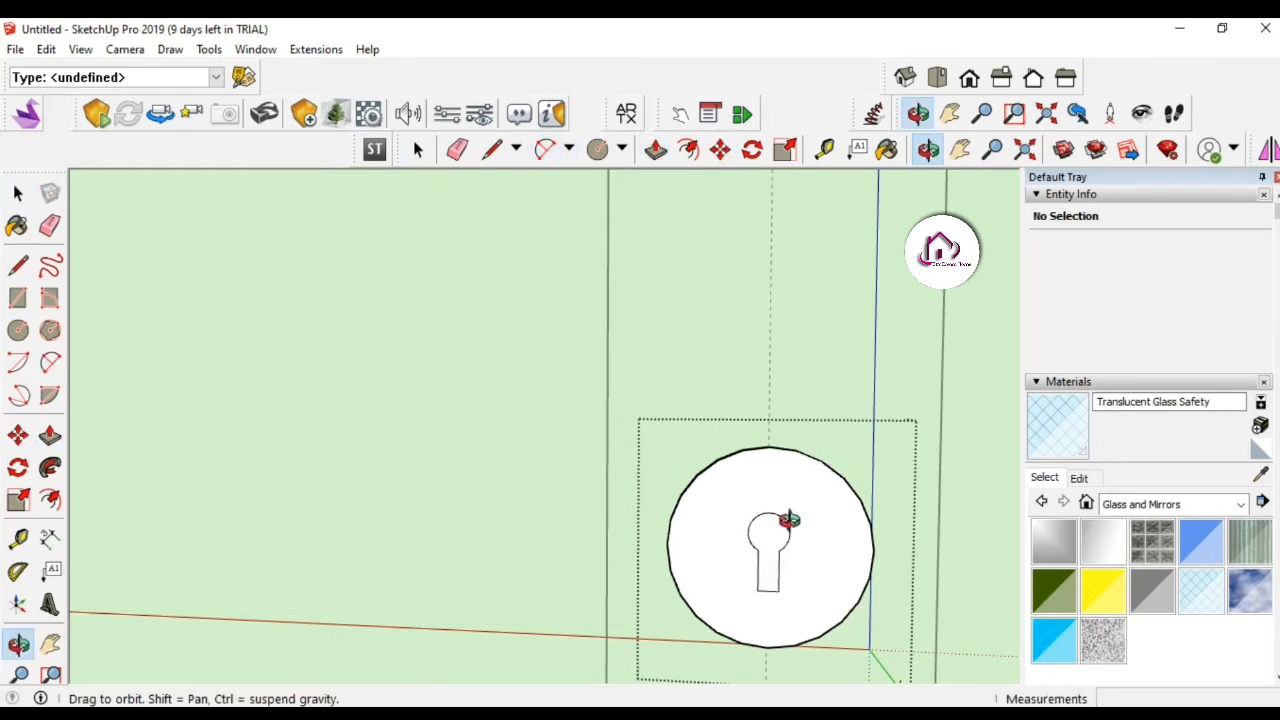
left_click_drag(789, 519, 823, 532)
key("p")
left_click(800, 516)
left_click(808, 549)
Leave the disc group and erase the vertical guide running through the side border.
key("o")
key("space")
key("Escape")
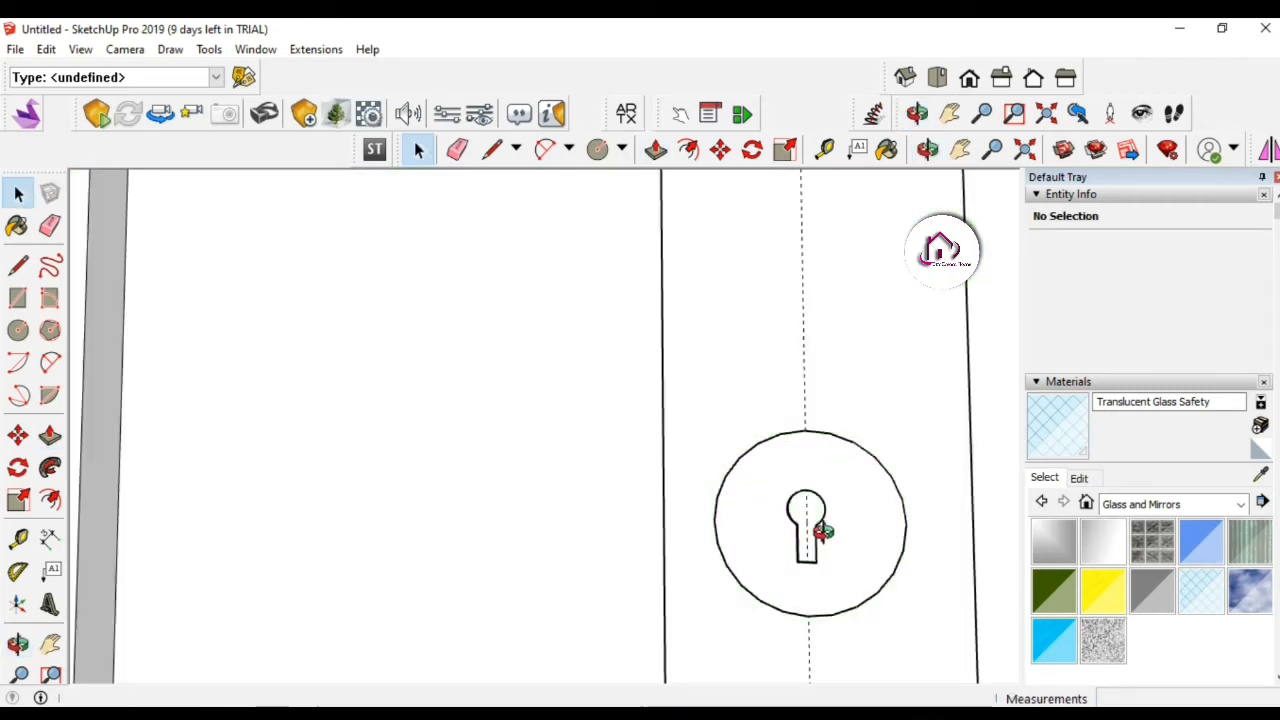
key("e")
left_click(804, 360)
Draw a vertical line about 4" long on the door panel, on the inner side of the keyhole disc.
key("z")
mouse_move(835, 300)
left_mouse_down()
mouse_move(847, 341)
mouse_move(723, 474)
left_mouse_up()
key("o")
left_click_drag(666, 420, 508, 489)
key("l")
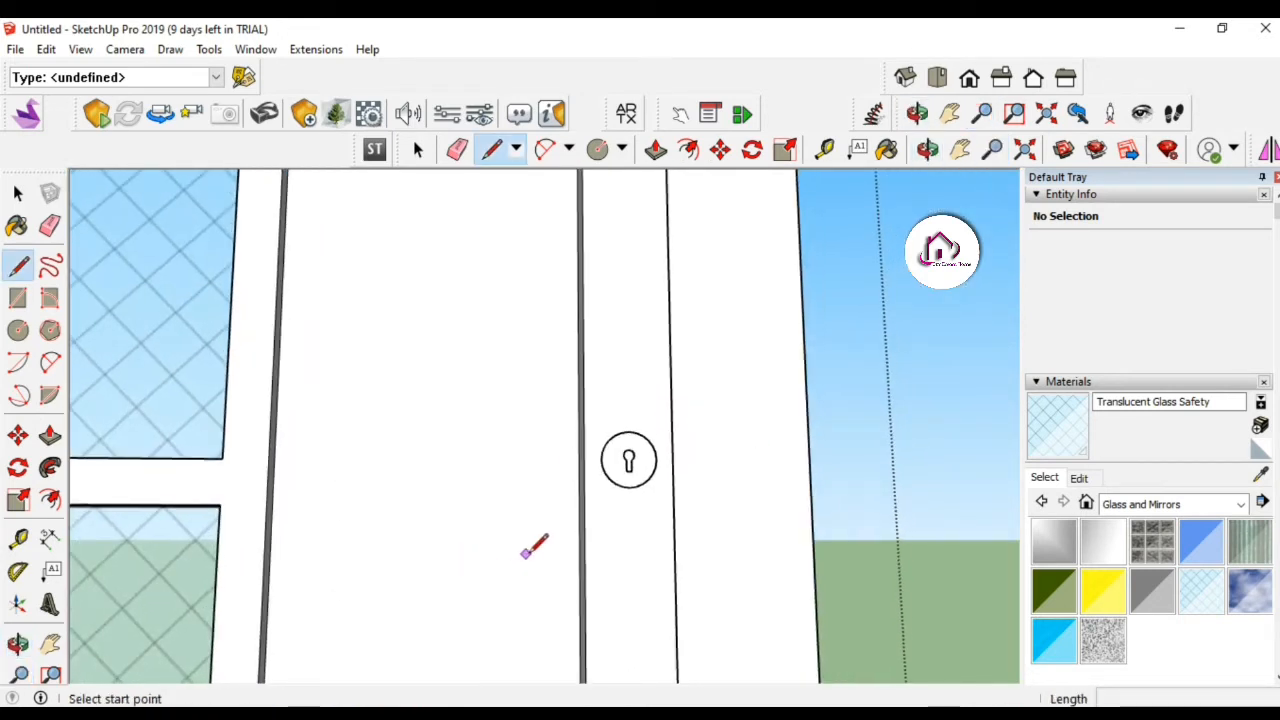
left_click(541, 539)
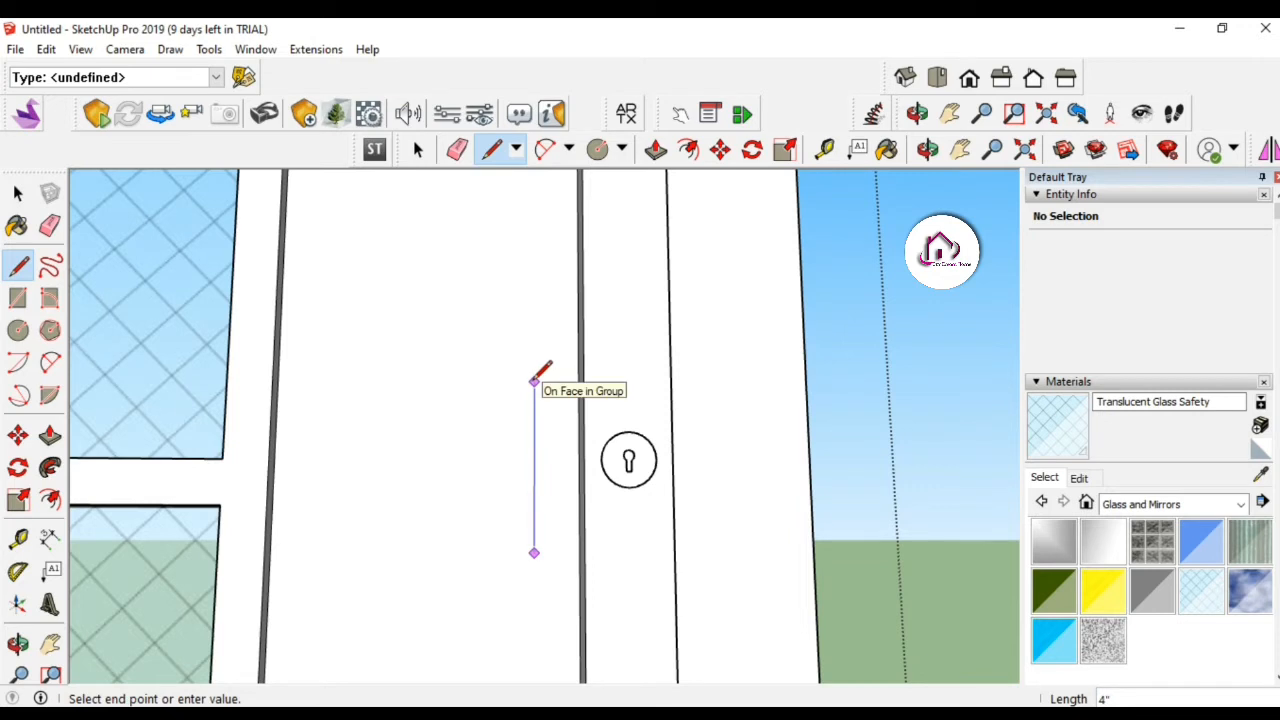
key("c")
left_click(534, 552)
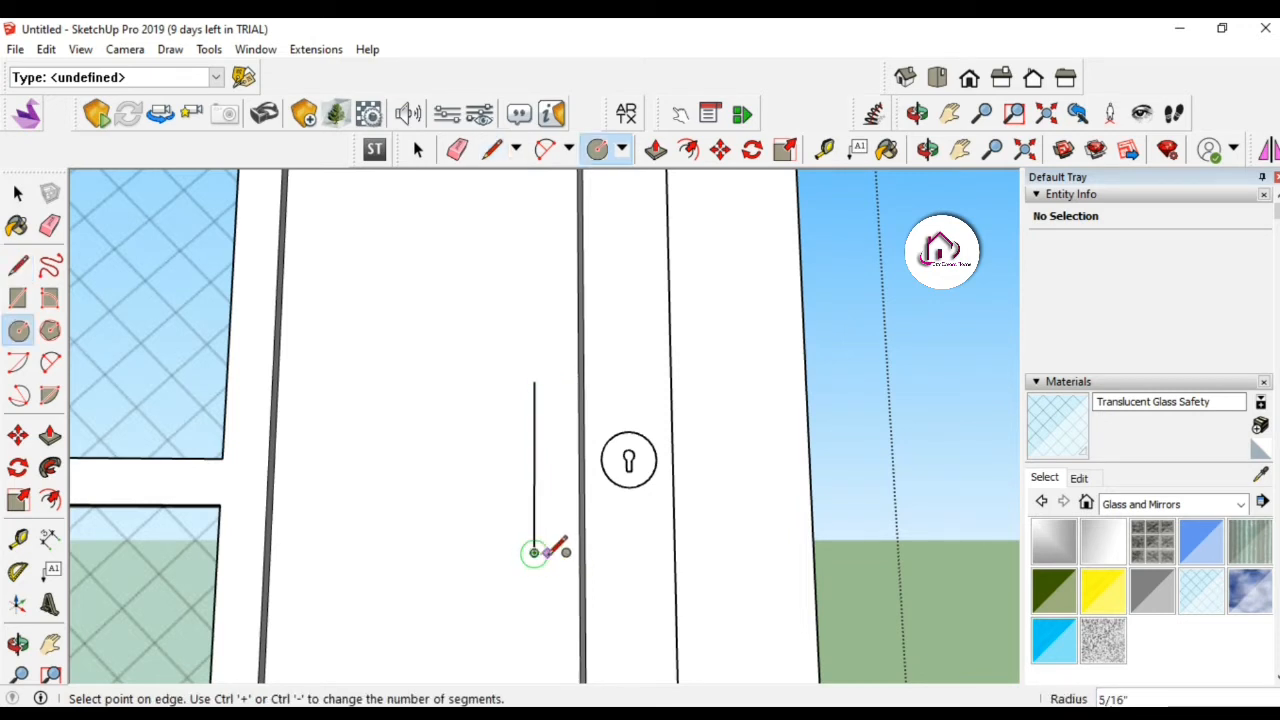
left_click(549, 553)
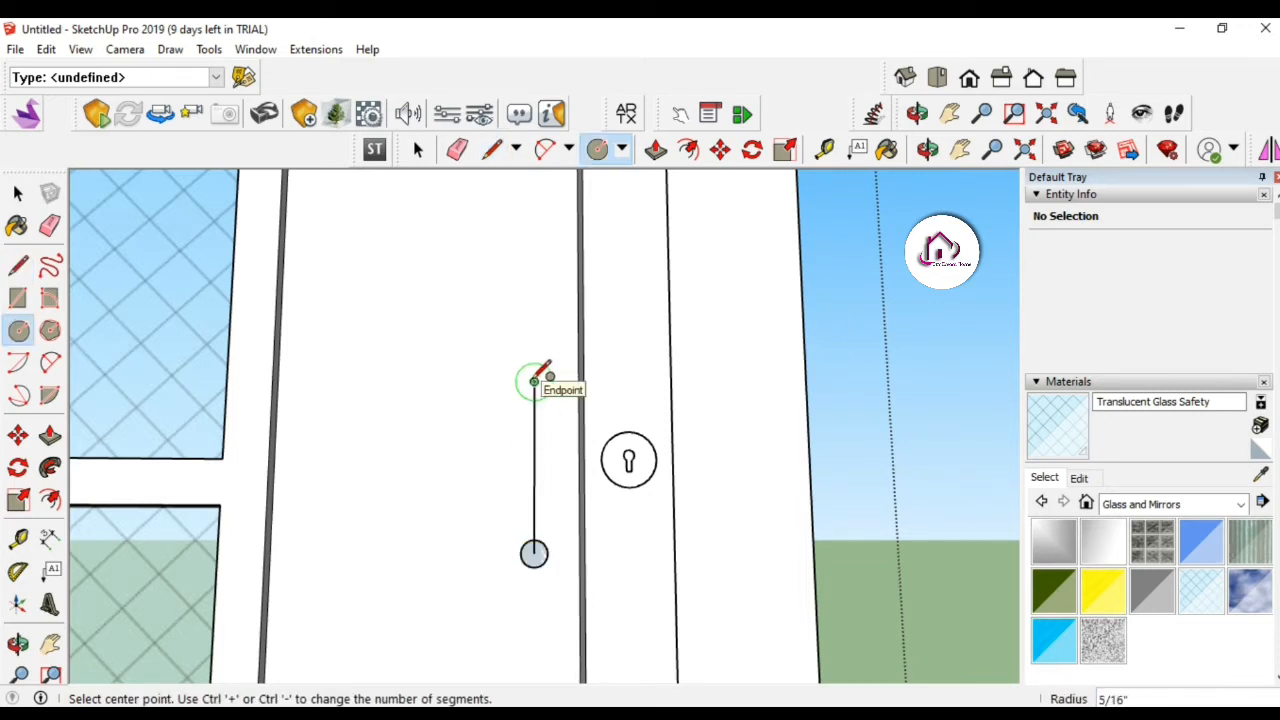
key("ctrl+z")
left_click(534, 552)
left_click(549, 553)
type("1/2")
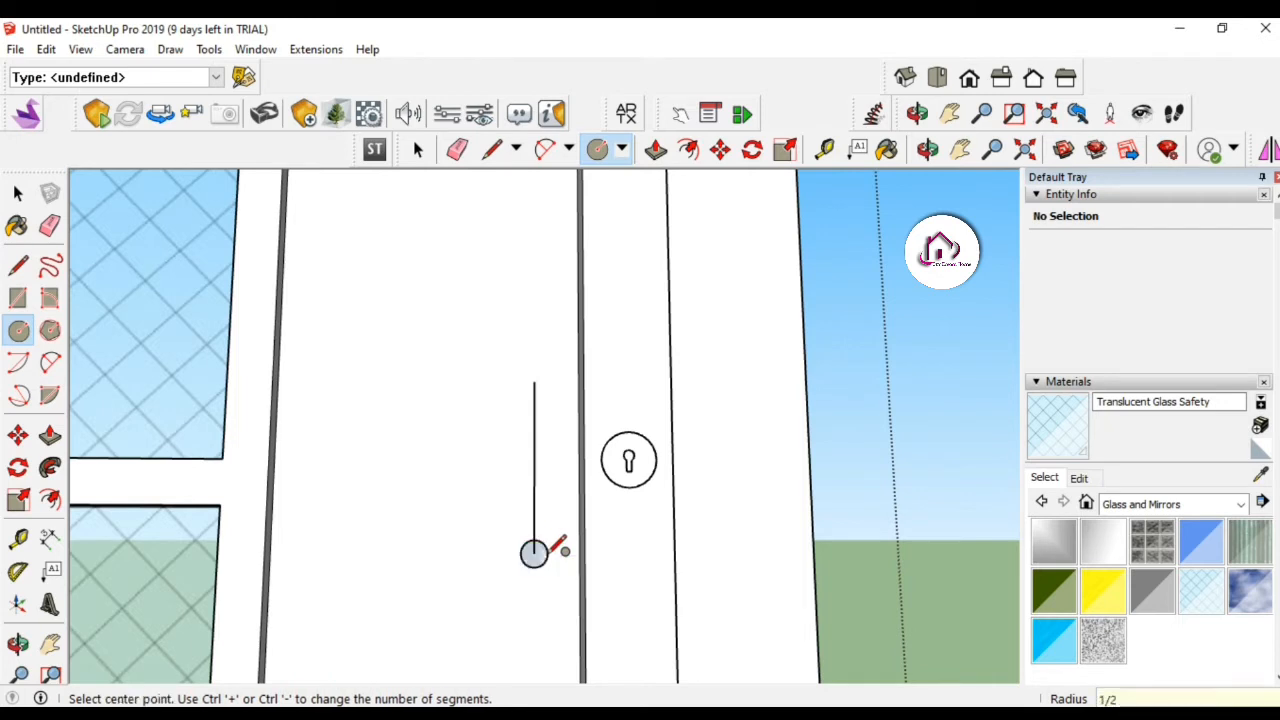
key("Return")
key("ctrl+z")
Draw a circle of 1/4" radius centred on each end of the vertical line.
left_click(534, 552)
left_click(551, 556)
type("1/")
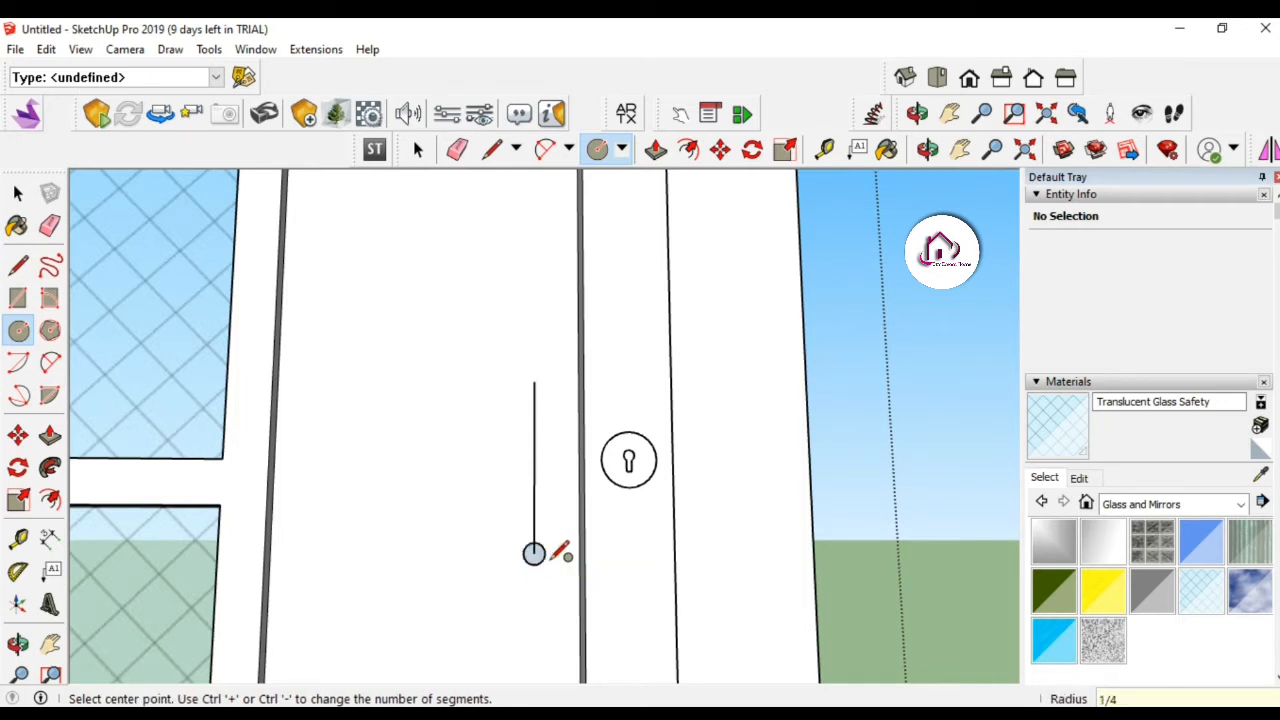
left_click(534, 381)
type("1/2")
key("Return")
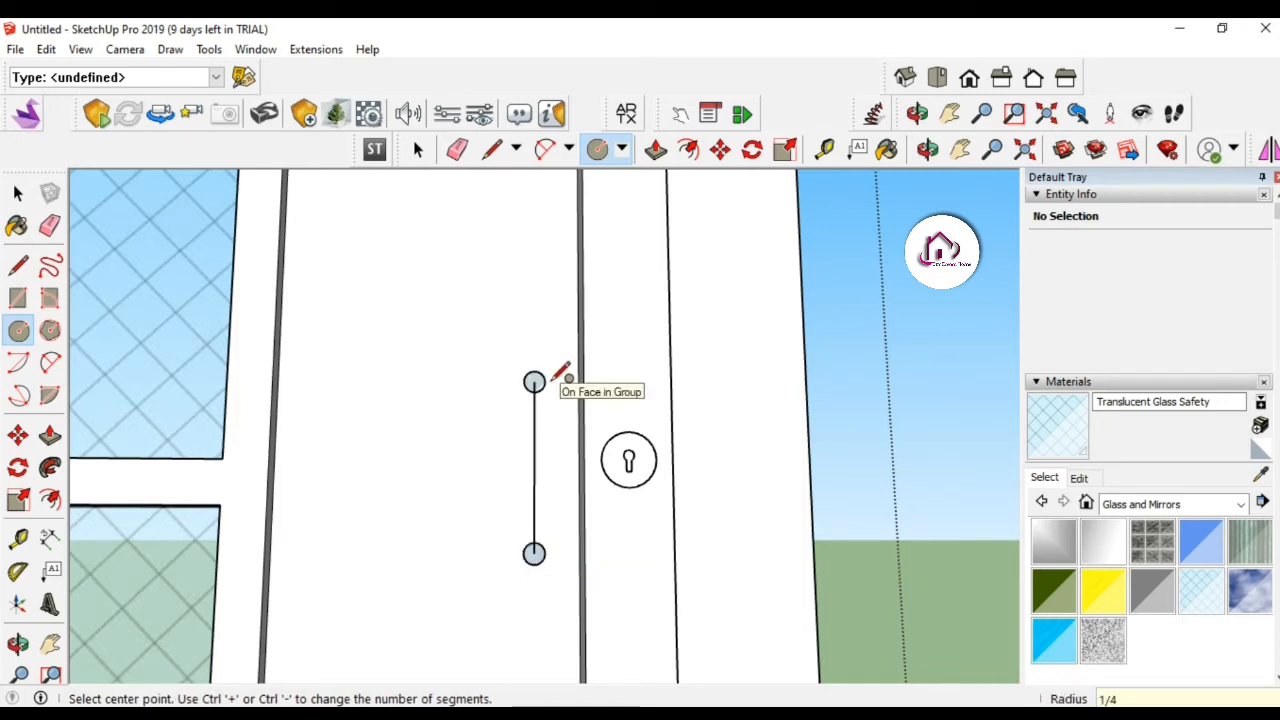
Pull both circles out 2" from the door face to make two round handle posts.
key("p")
left_click(534, 554)
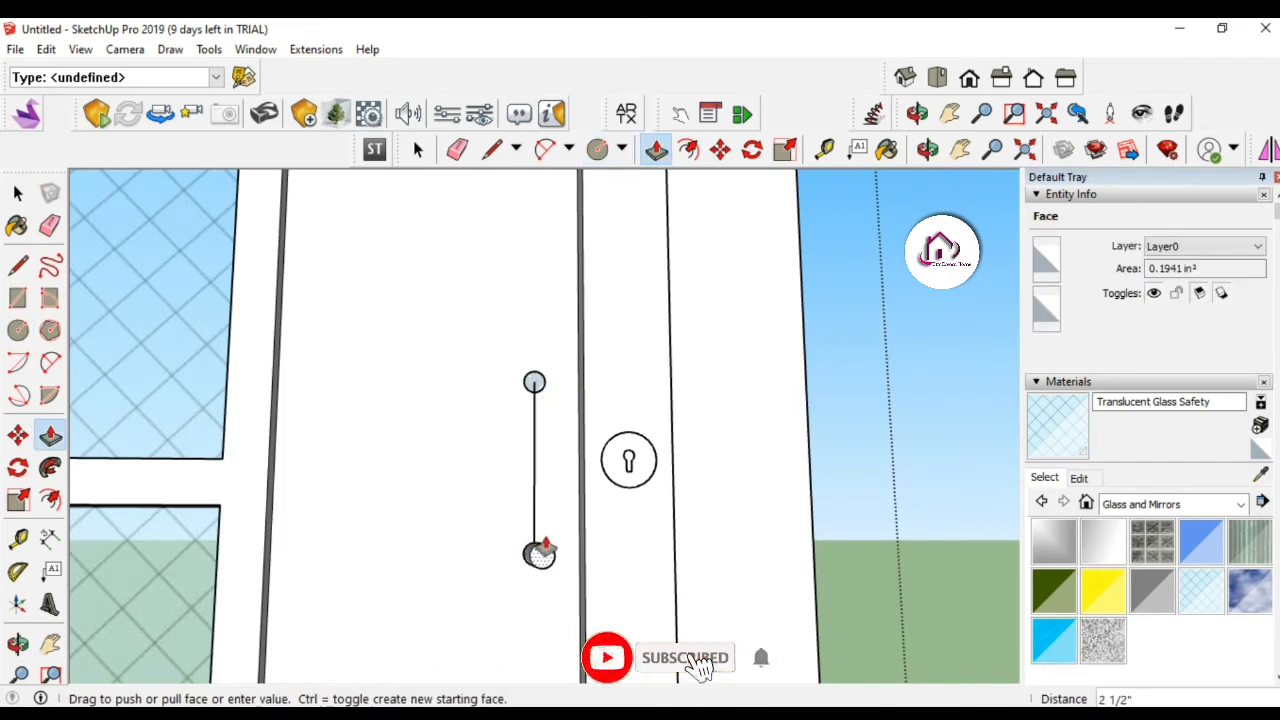
type("2")
key("Return")
double_click(534, 384)
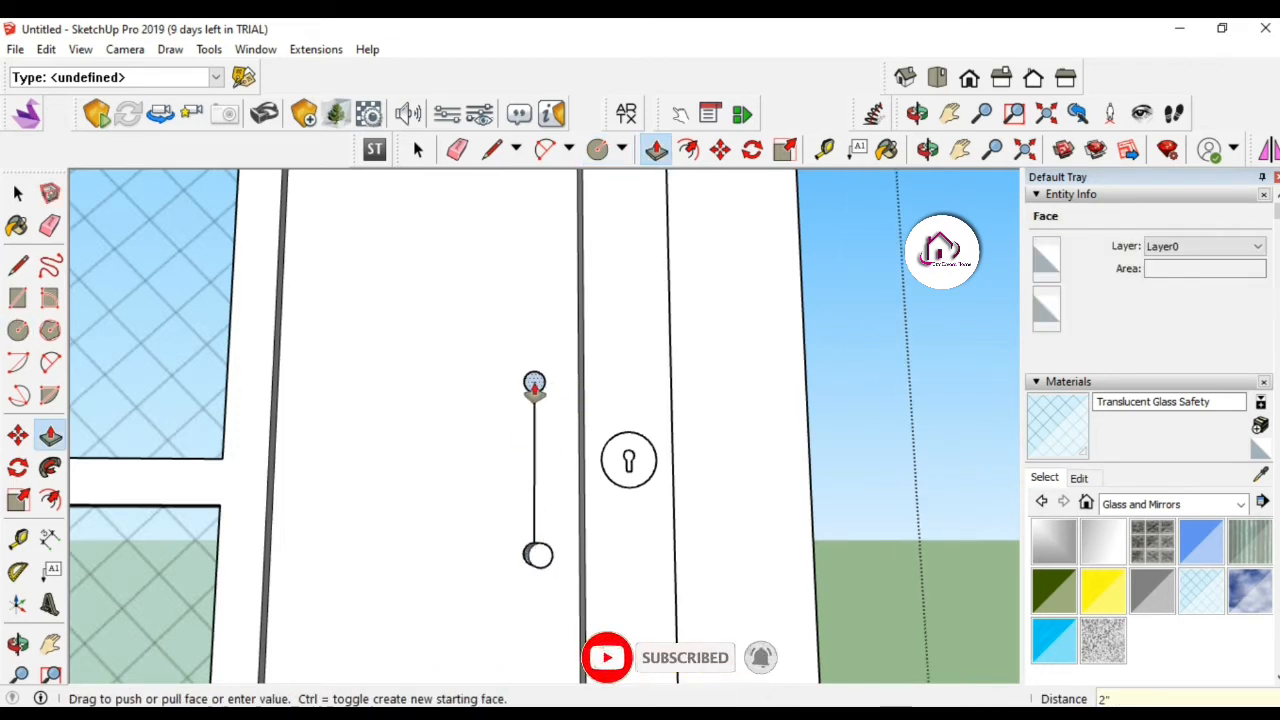
Draw a 1/2" line straight out from the centre of the lower post's end face.
middle_click_drag(545, 481, 520, 523)
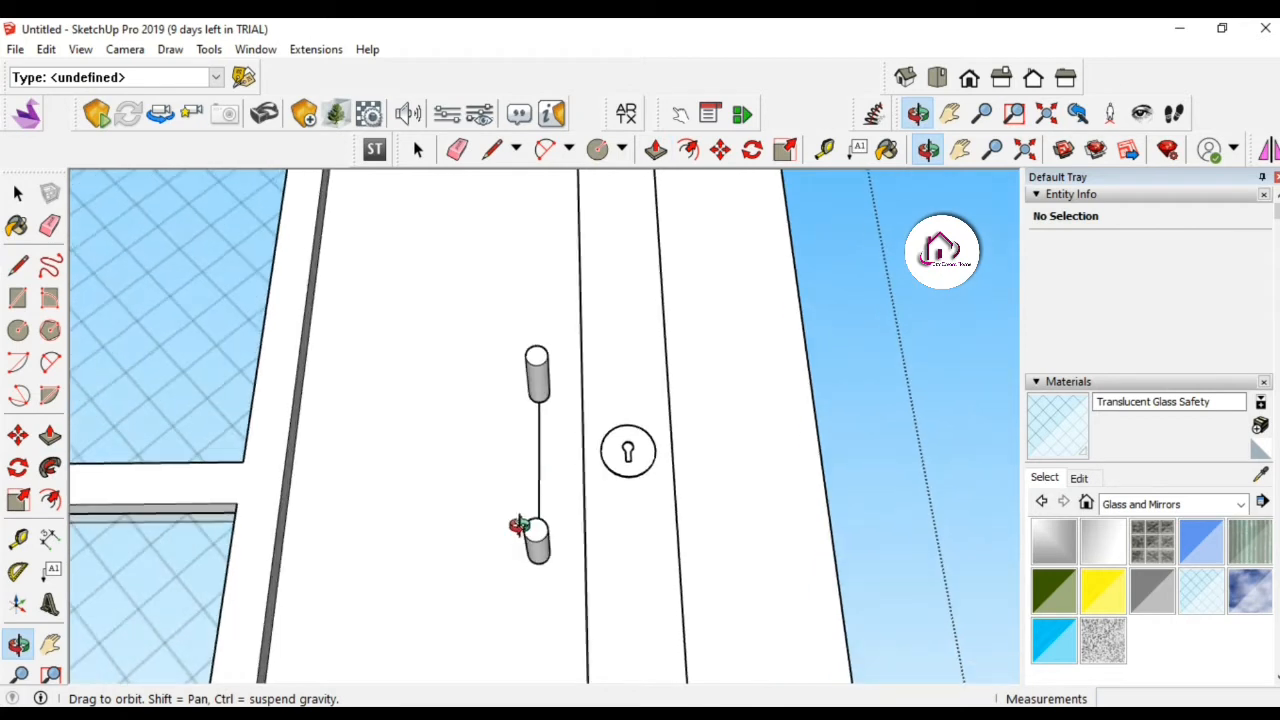
scroll(494, 566, "up", 3)
middle_click_drag(520, 592, 542, 523, "shift")
key("l")
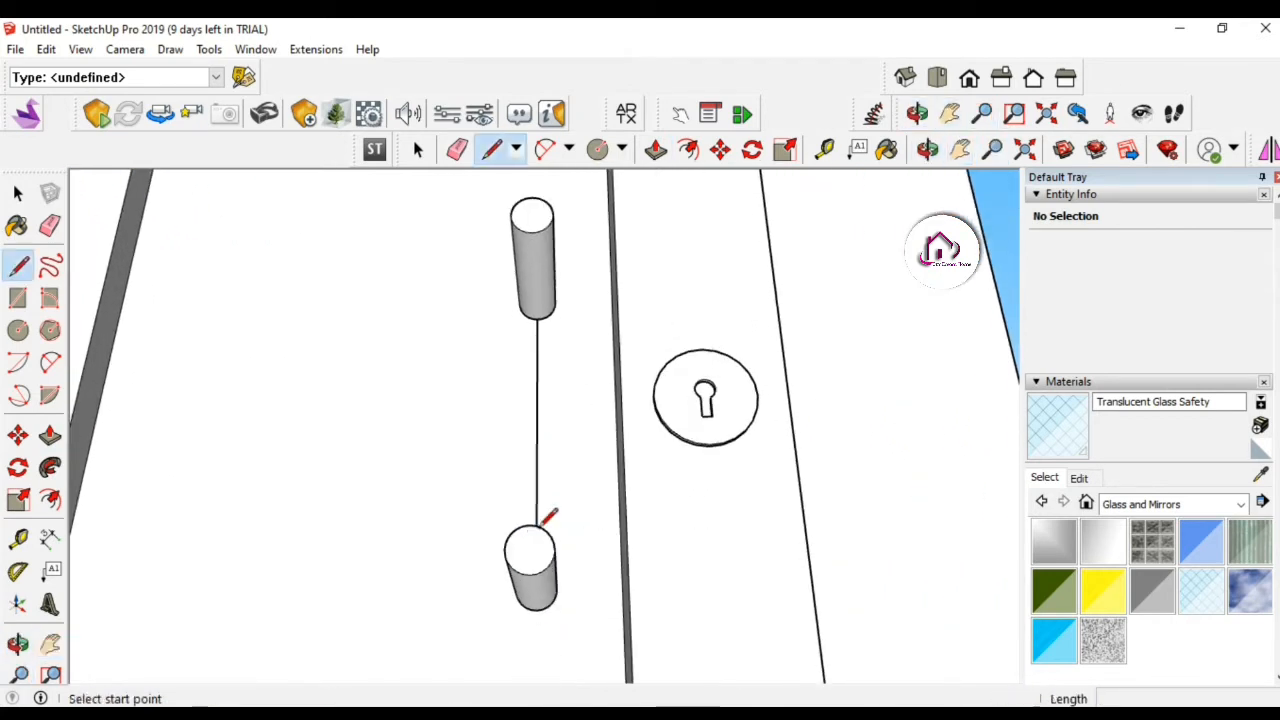
key("t")
left_click(532, 547)
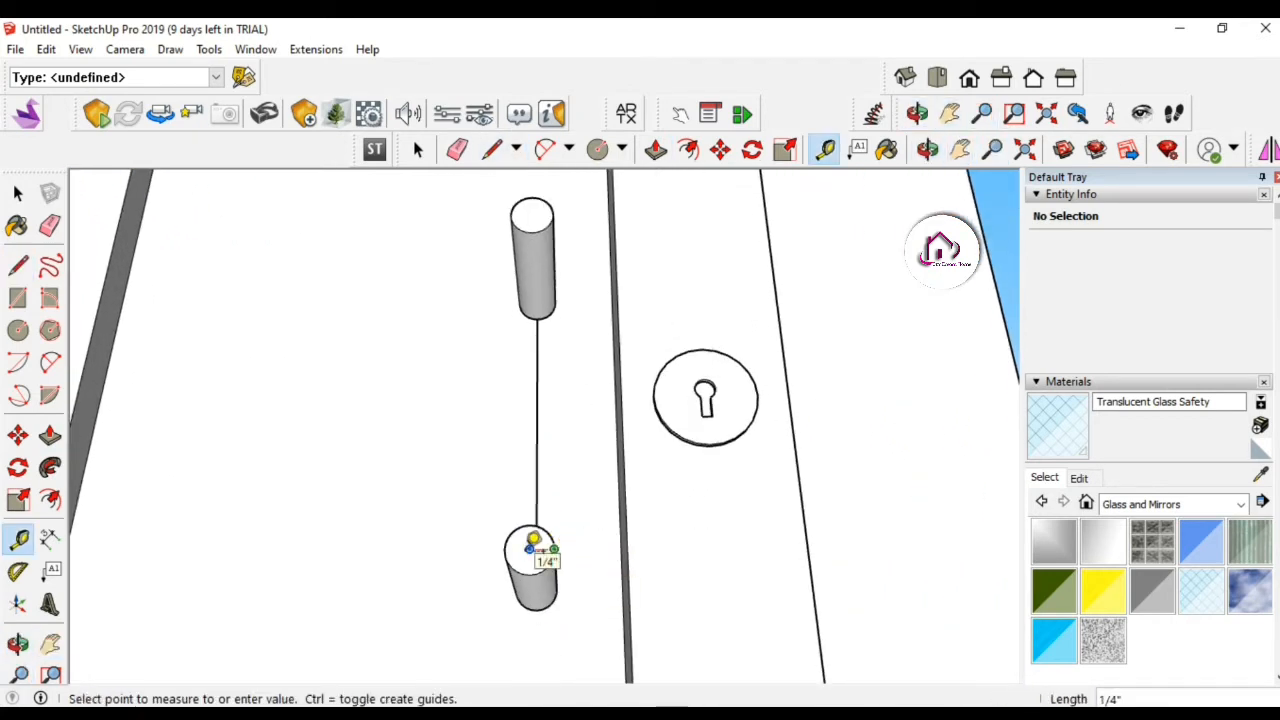
key("l")
left_click(530, 548)
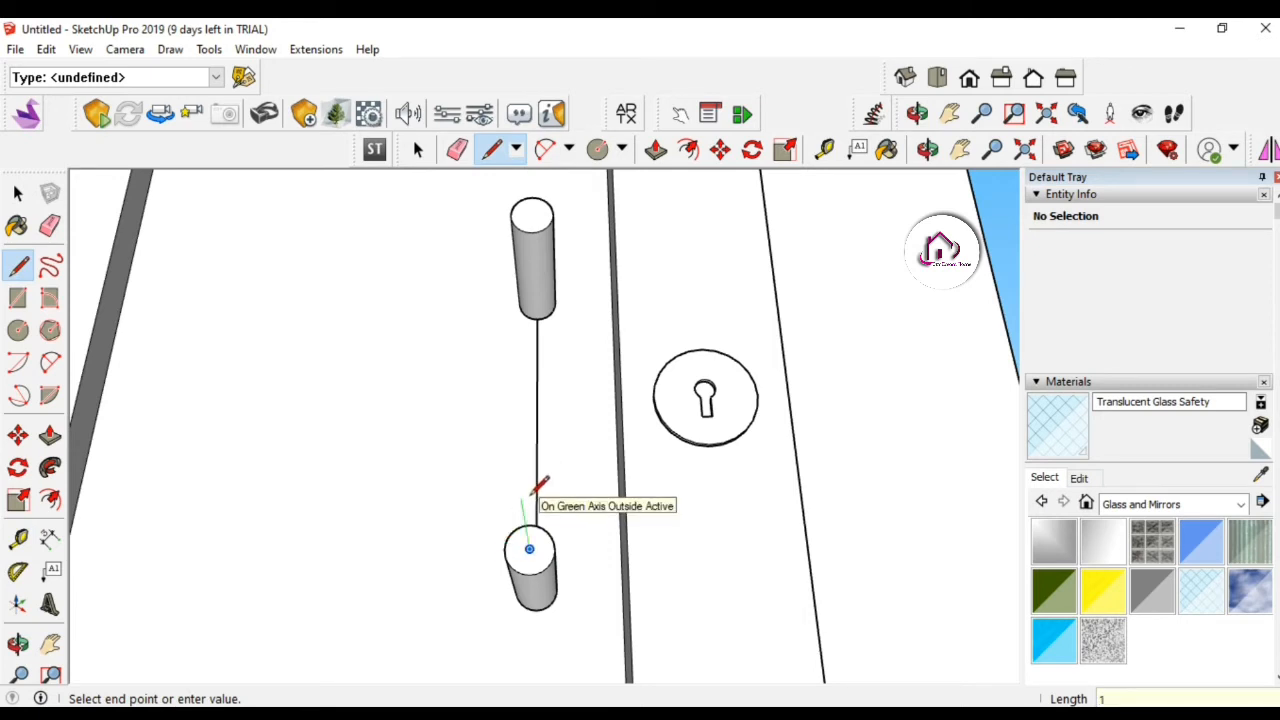
middle_click_drag(539, 485, 534, 447)
scroll(534, 450, "up", 5)
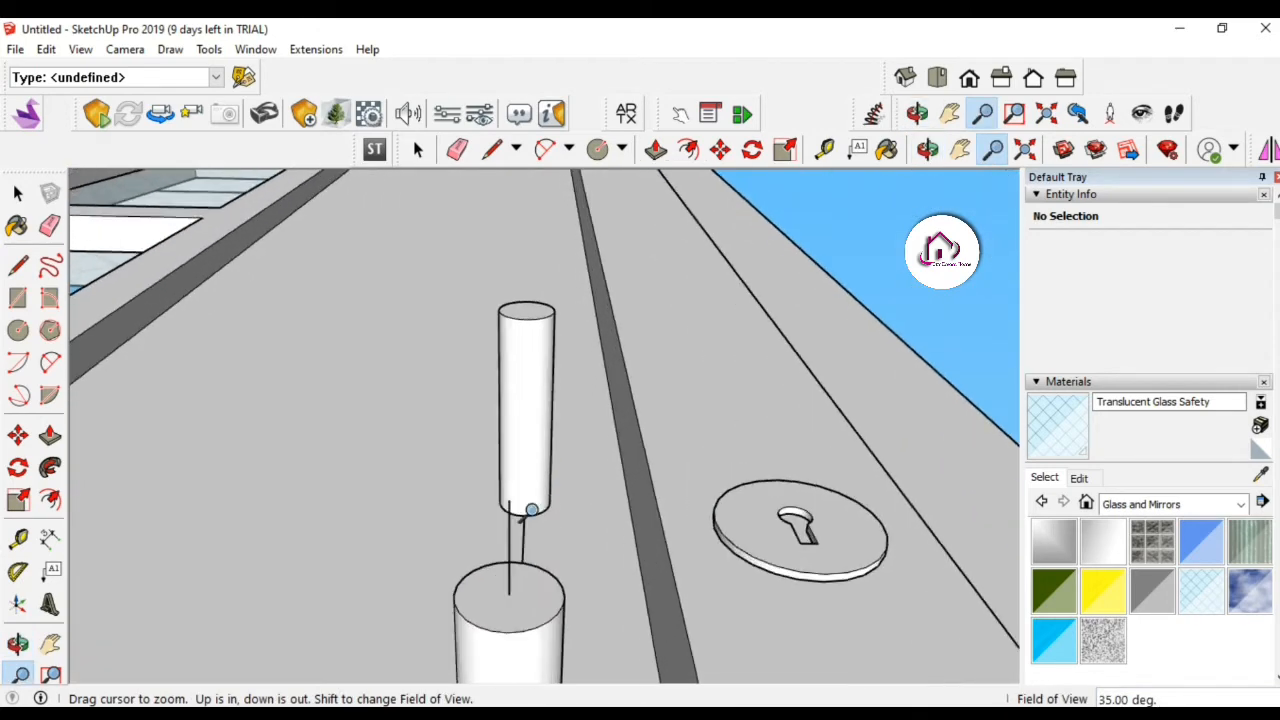
middle_click_drag(549, 543, 520, 556)
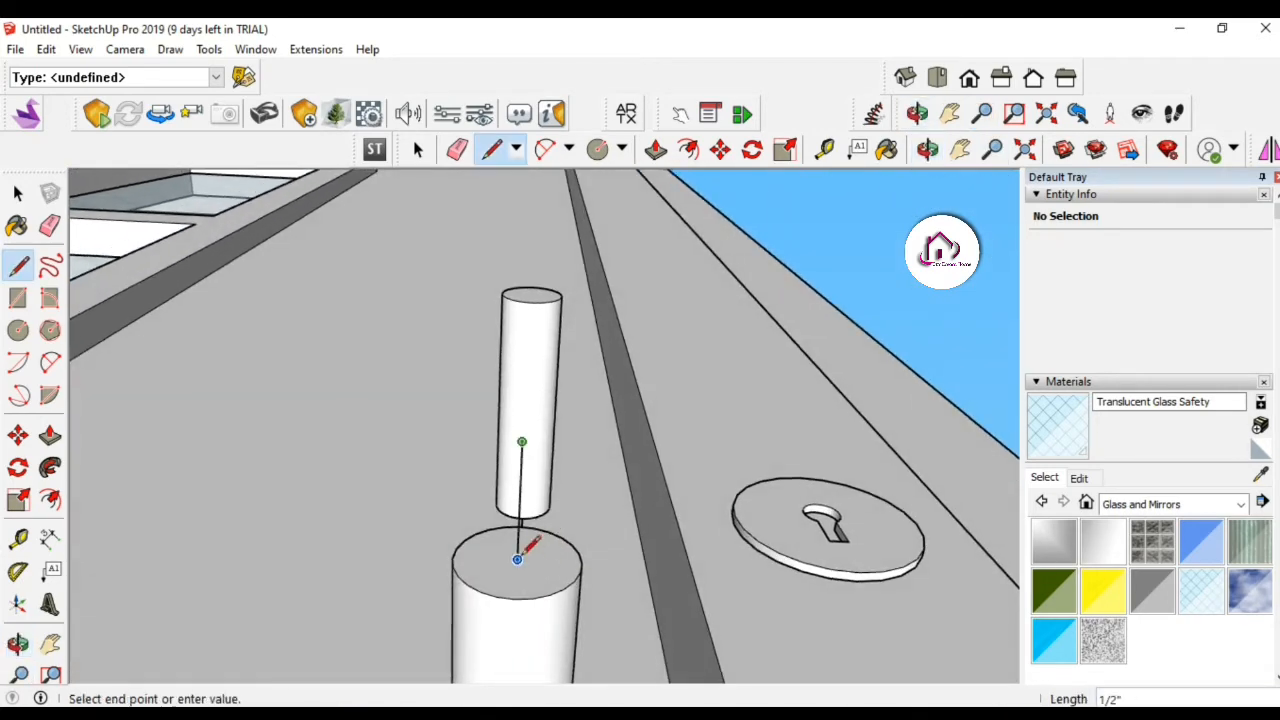
key("c")
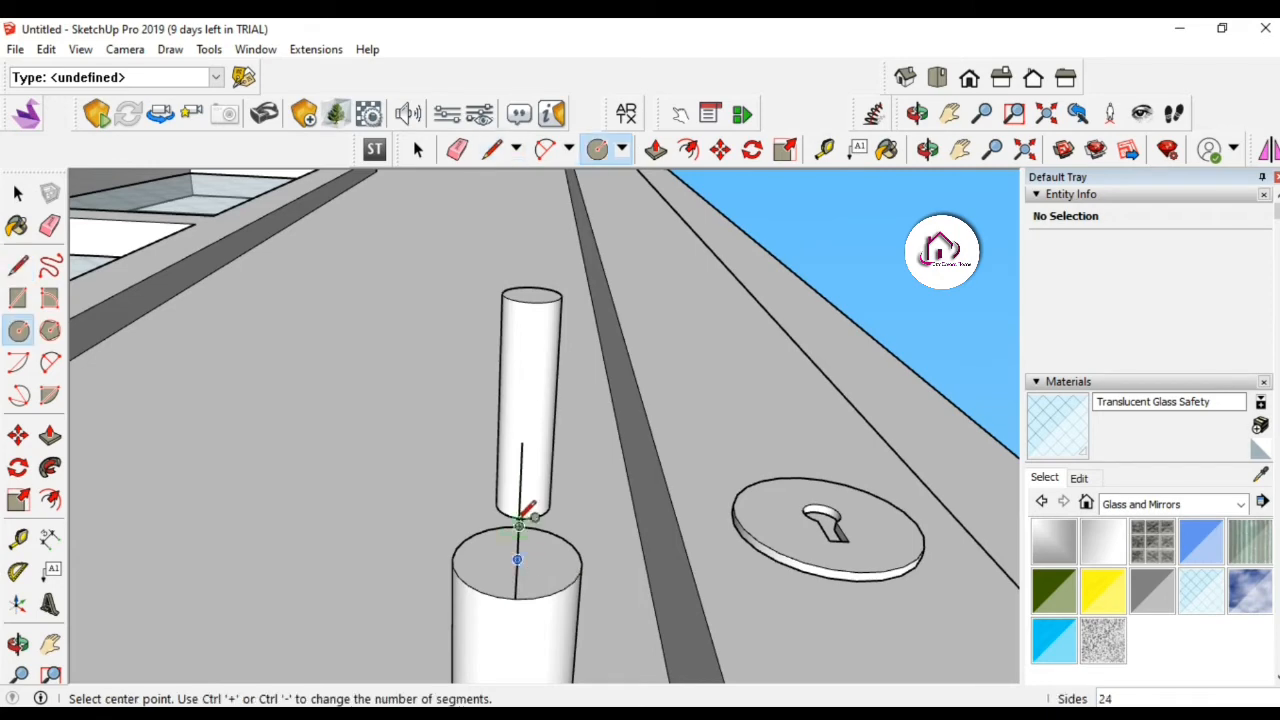
left_click(519, 503)
key("Escape")
left_click(521, 508)
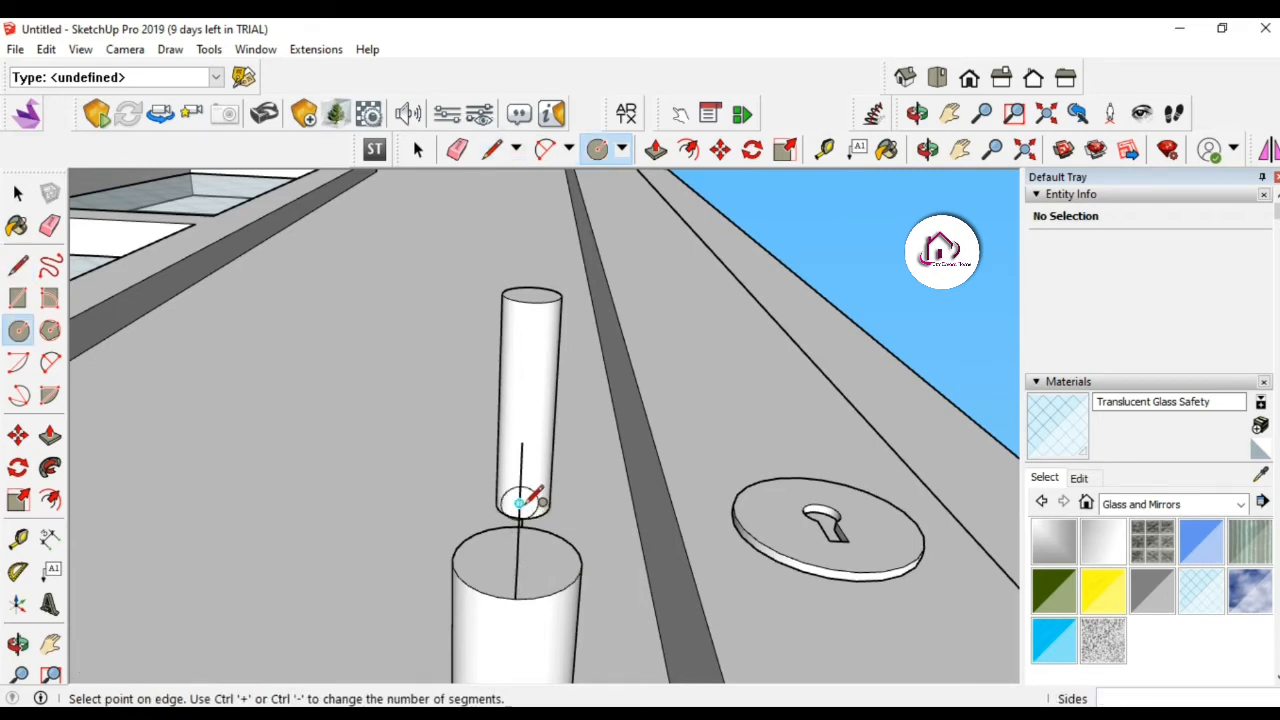
key("Escape")
Draw a circle facing along the door's height, centred on the outward line's midpoint, and erase the helper lines crossing it.
middle_click_drag(523, 515, 543, 437)
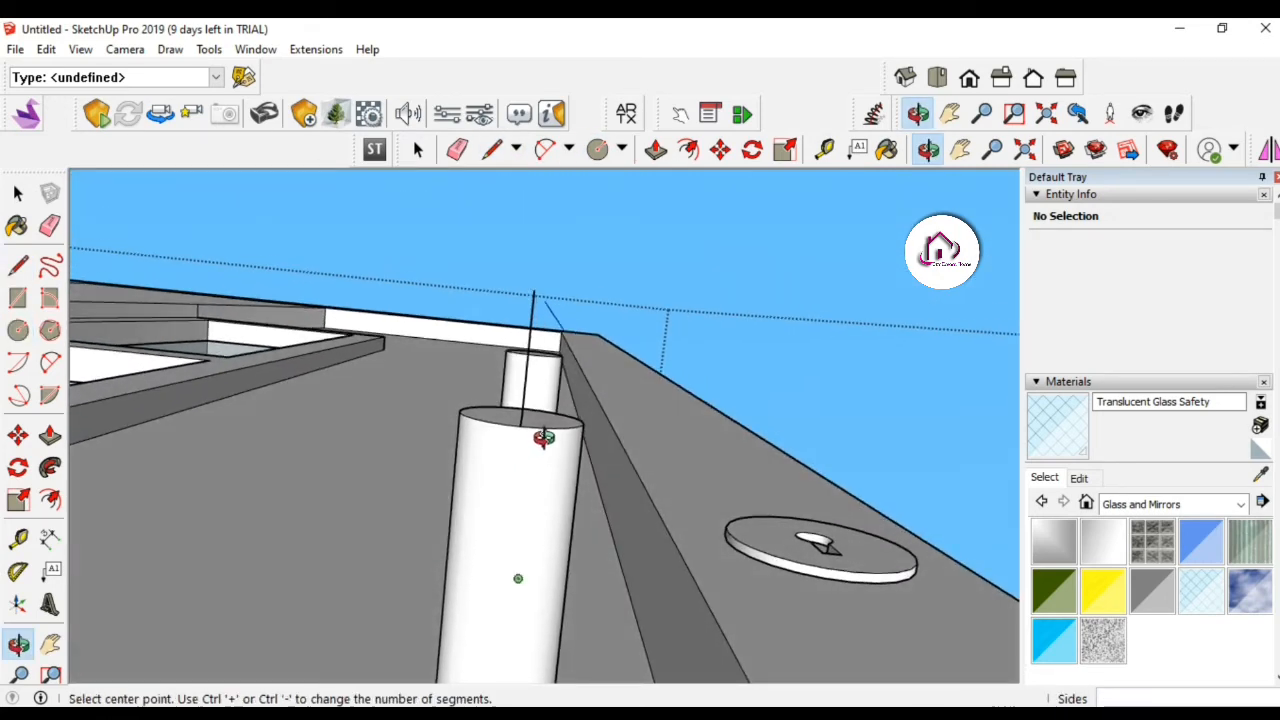
left_click(532, 467)
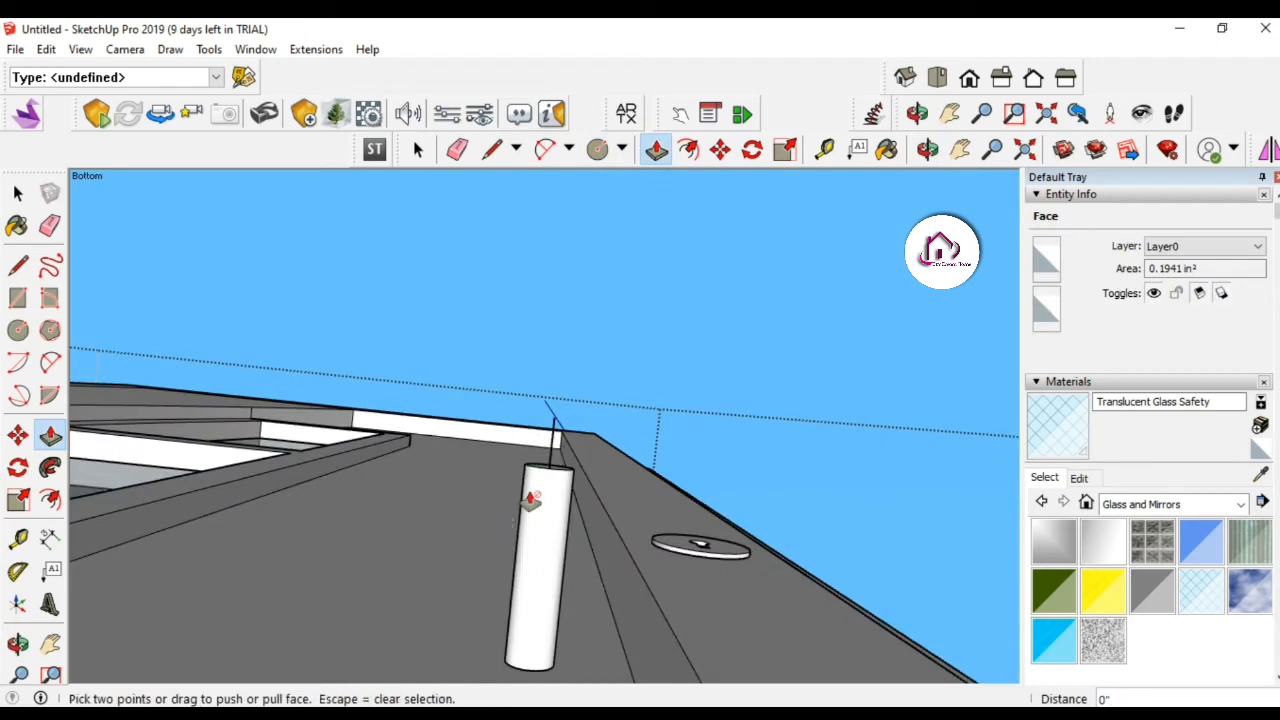
key("c")
left_click(552, 440)
left_click(562, 420)
middle_click_drag(563, 415, 531, 540)
key("p")
key("e")
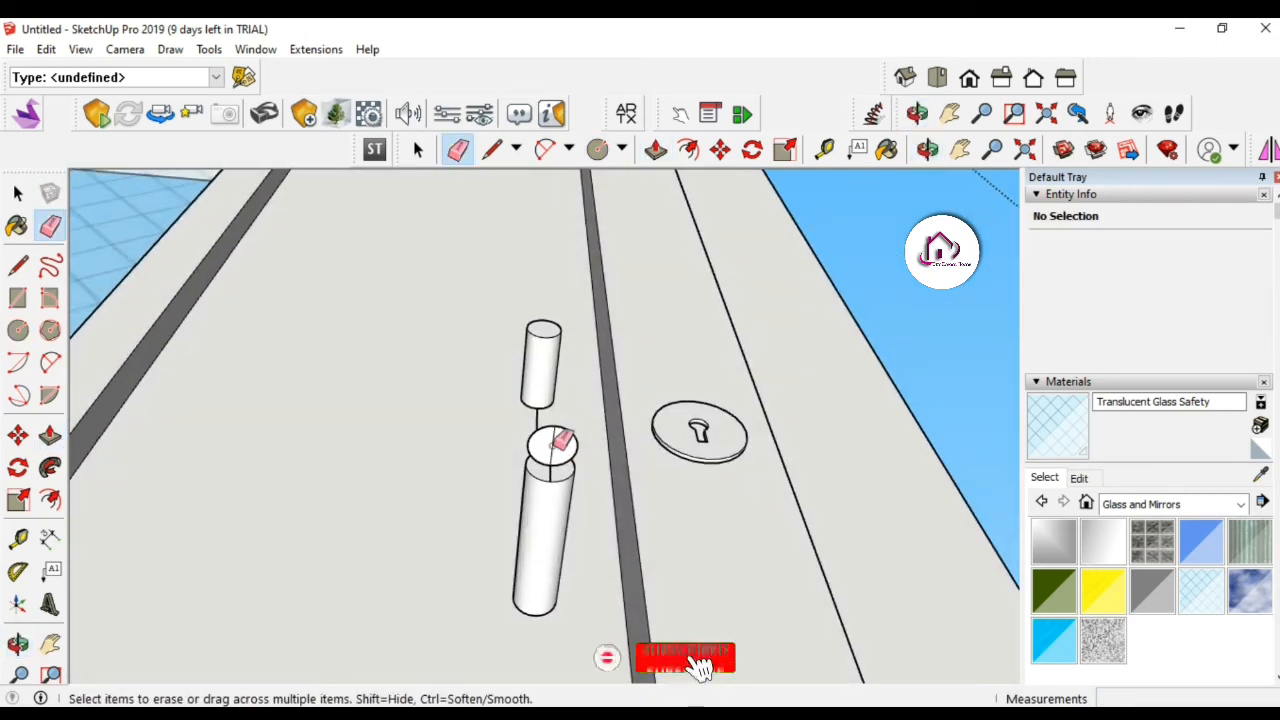
Extend the upper handle post further out from the door to reach the depth of the handle rod.
key("p")
left_click(546, 332)
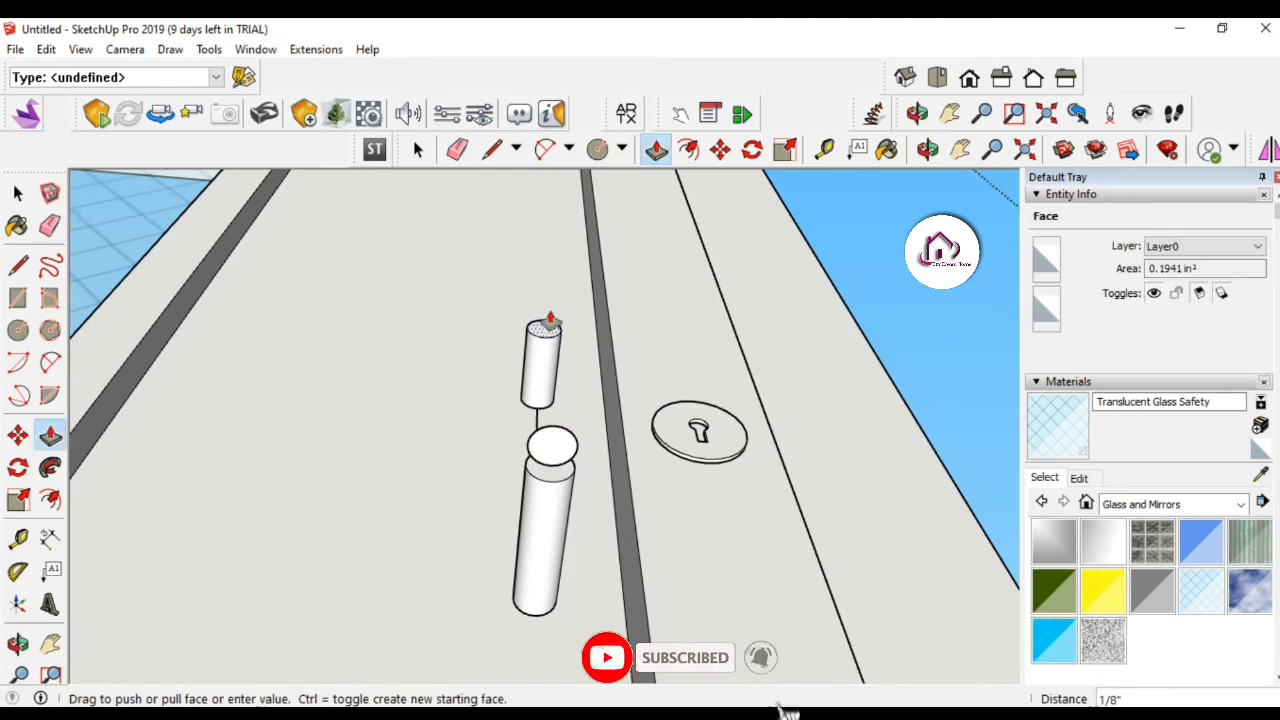
left_click(549, 485)
Pull the rod circle down 1/4" and then a further 1" past the lower post.
left_click(550, 458)
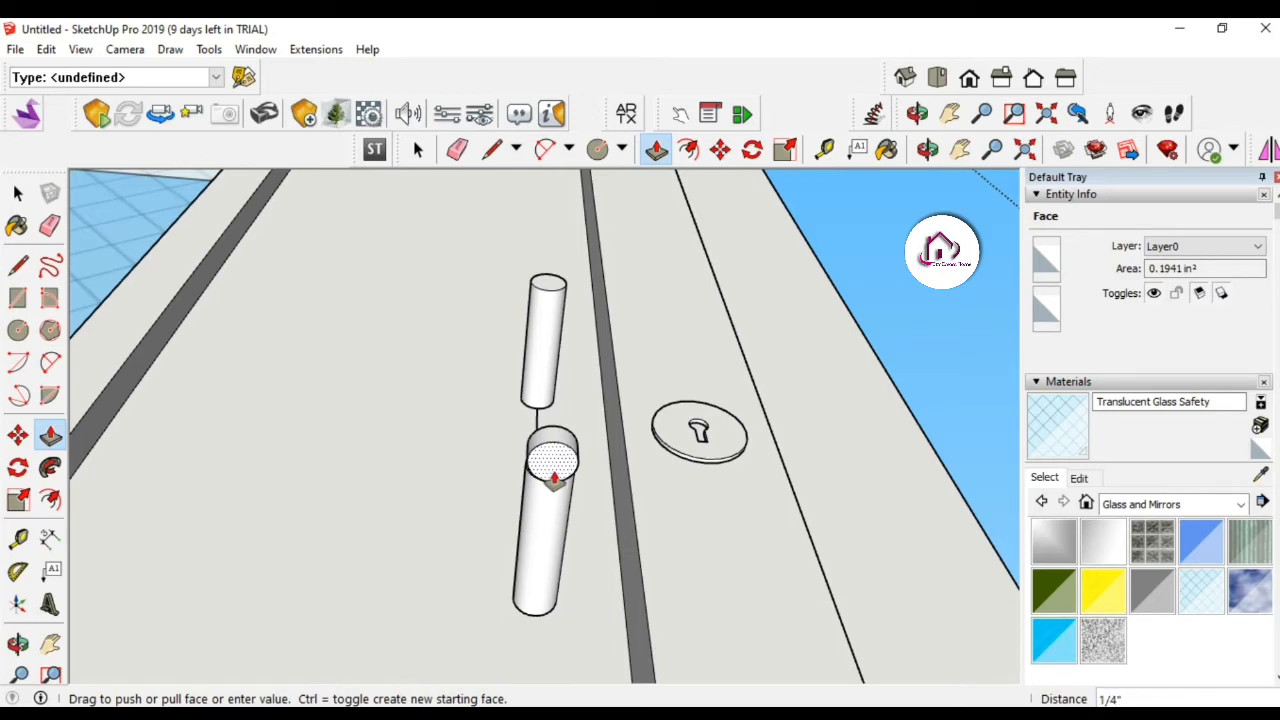
left_click(558, 482)
left_click(553, 475)
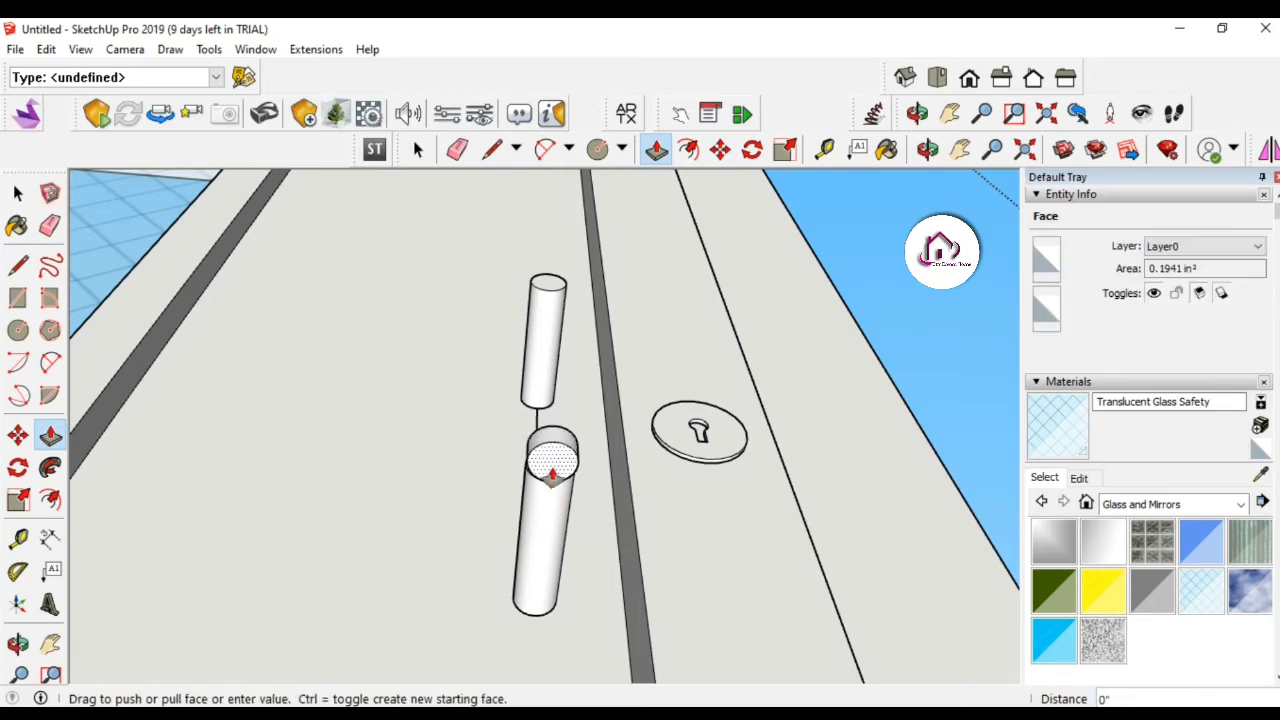
left_click(555, 519)
type("1")
key("Return")
Pull the rod's upper end face up past the upper post to complete the vertical handle rod.
middle_click_drag(555, 525, 525, 571)
left_click(560, 500)
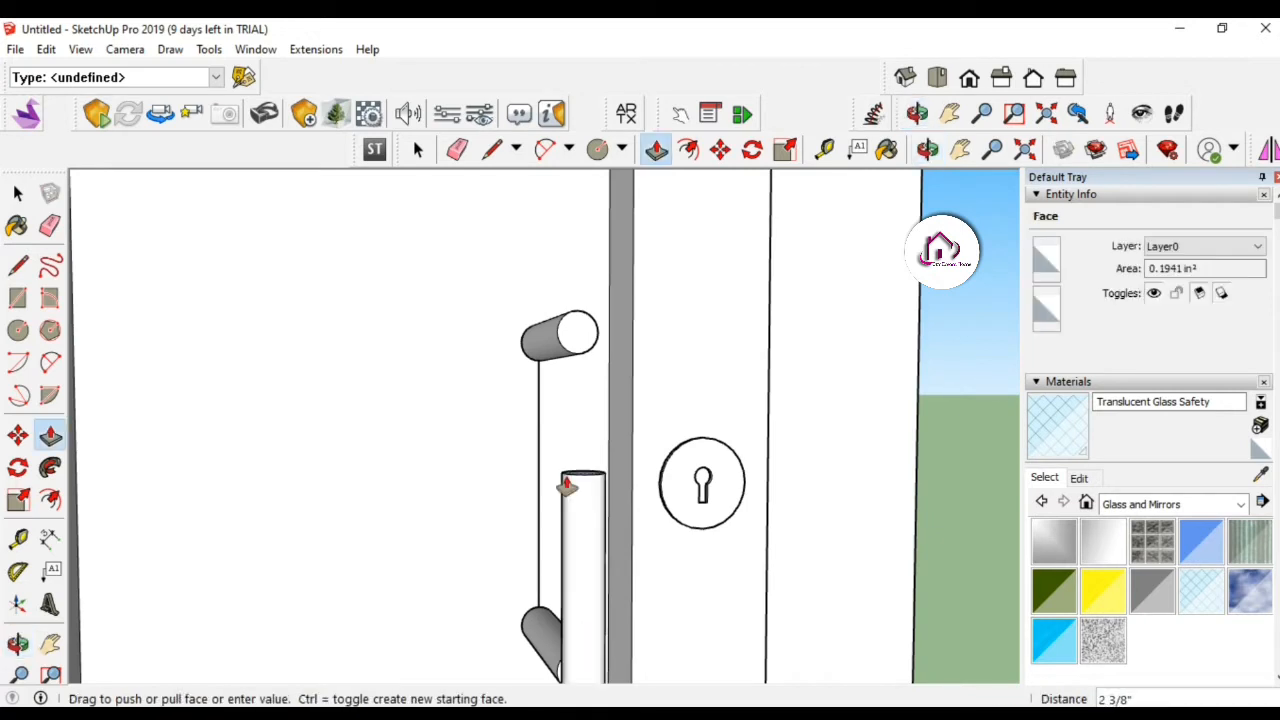
left_click(566, 320)
Extend the lower handle post outward from the door until its end face meets the vertical handle rod.
scroll(560, 342, "down", 3)
scroll(560, 514, "up", 5)
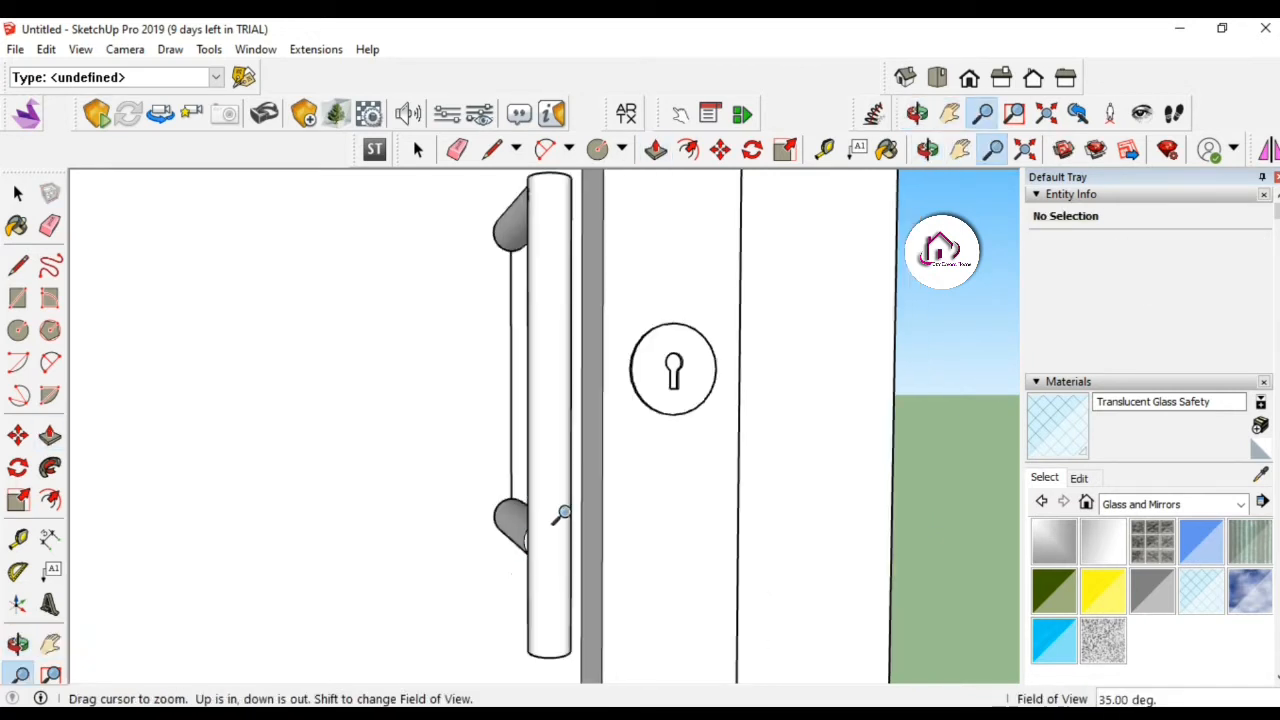
middle_click_drag(500, 512, 505, 384, "shift")
key("space")
key("p")
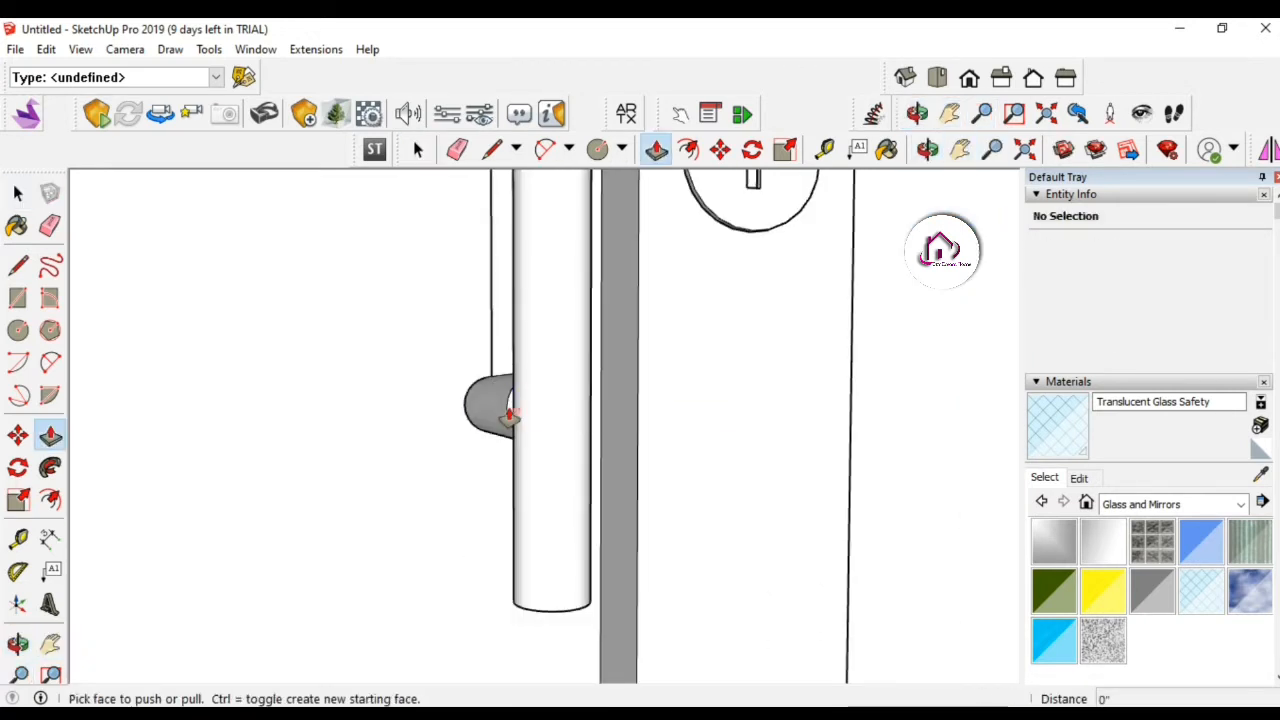
scroll(571, 371, "up", 5)
key("space")
left_click(436, 376)
key("m")
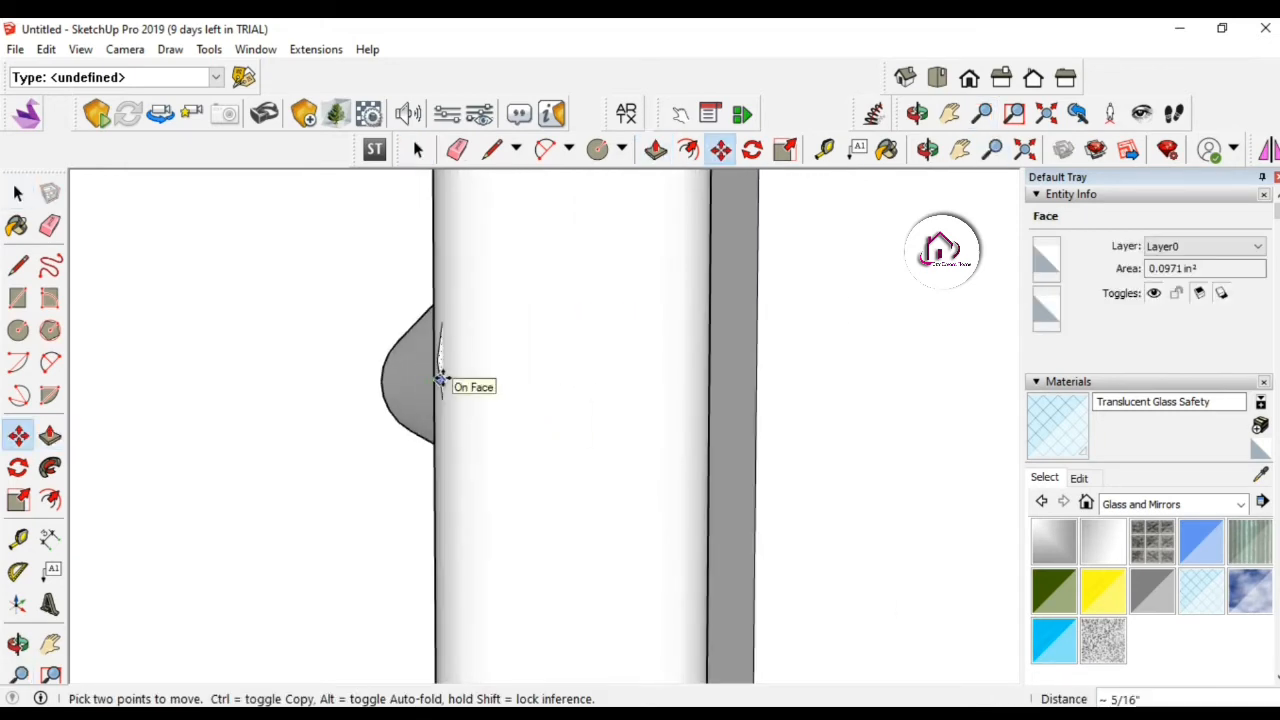
scroll(537, 294, "down", 2)
middle_click_drag(537, 294, 547, 253)
key("p")
left_click(546, 246)
left_click(553, 214)
Erase the leftover helper line running between the two handle posts on the door face.
scroll(577, 237, "down", 3)
middle_click_drag(578, 340, 531, 566)
key("space")
left_click(500, 217)
scroll(469, 260, "up", 3)
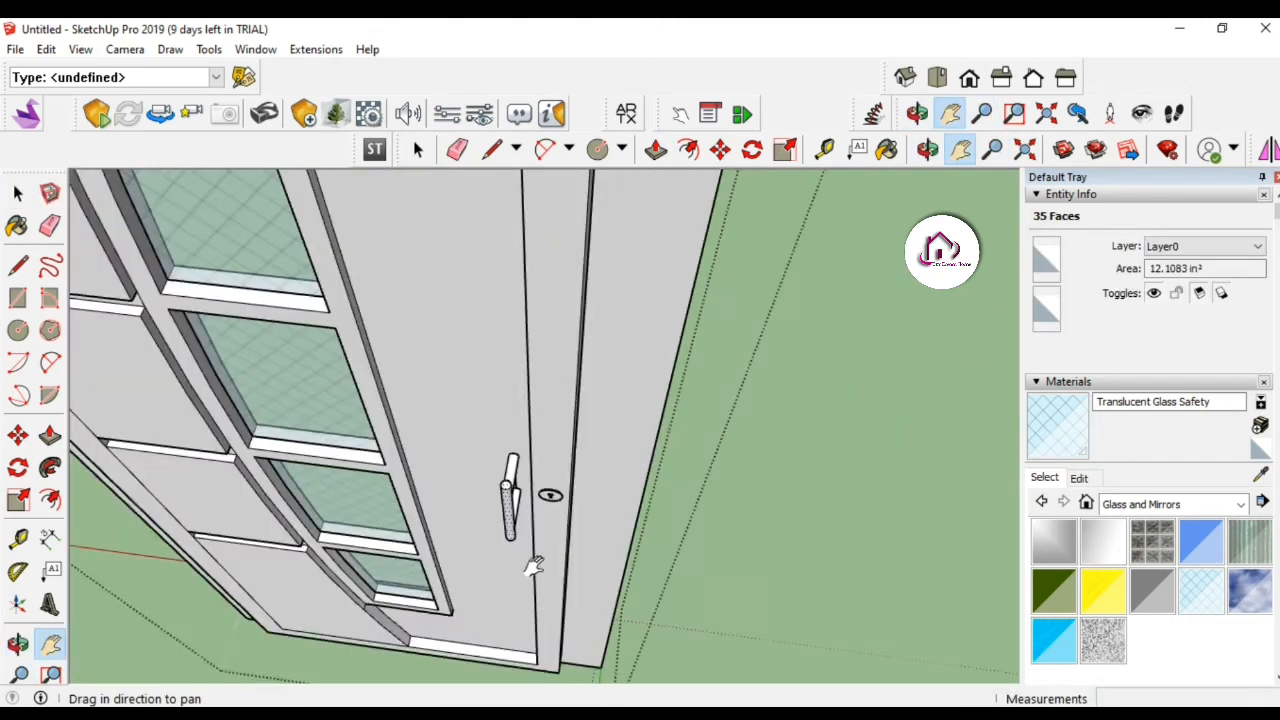
scroll(522, 530, "up", 3)
mouse_move(510, 498)
middle_mouse_down()
mouse_move(494, 551)
mouse_move(474, 506)
middle_mouse_up()
key("e")
left_click(473, 506)
Select all connected geometry of the pull handle and make it a group.
key("space")
triple_click(427, 502)
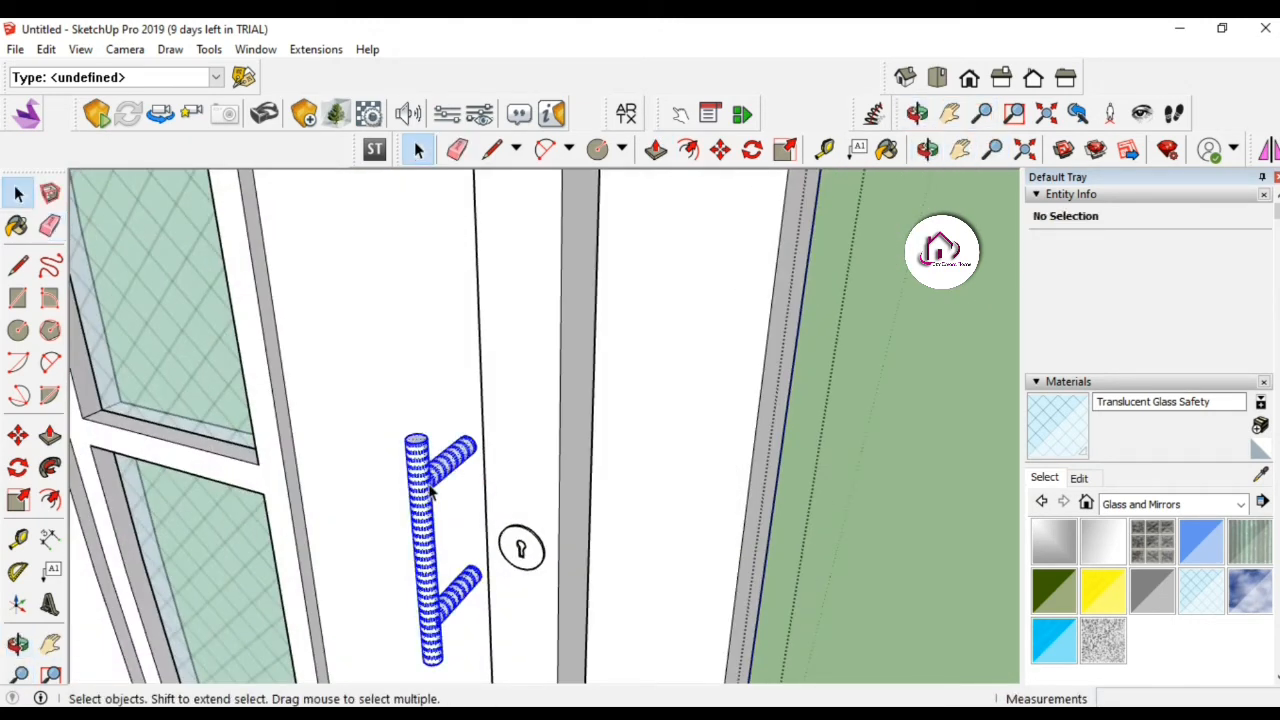
right_click(426, 503)
left_click(564, 203)
Set a horizontal guide up from the back panel's lower edge, crossing the middle of the lowest glass opening.
middle_click_drag(564, 207, 568, 417)
scroll(680, 331, "down", 4)
key("t")
scroll(414, 257, "down", 1)
scroll(506, 357, "down", 2)
middle_click_drag(506, 357, 510, 430)
key("l")
key("t")
left_click(517, 657)
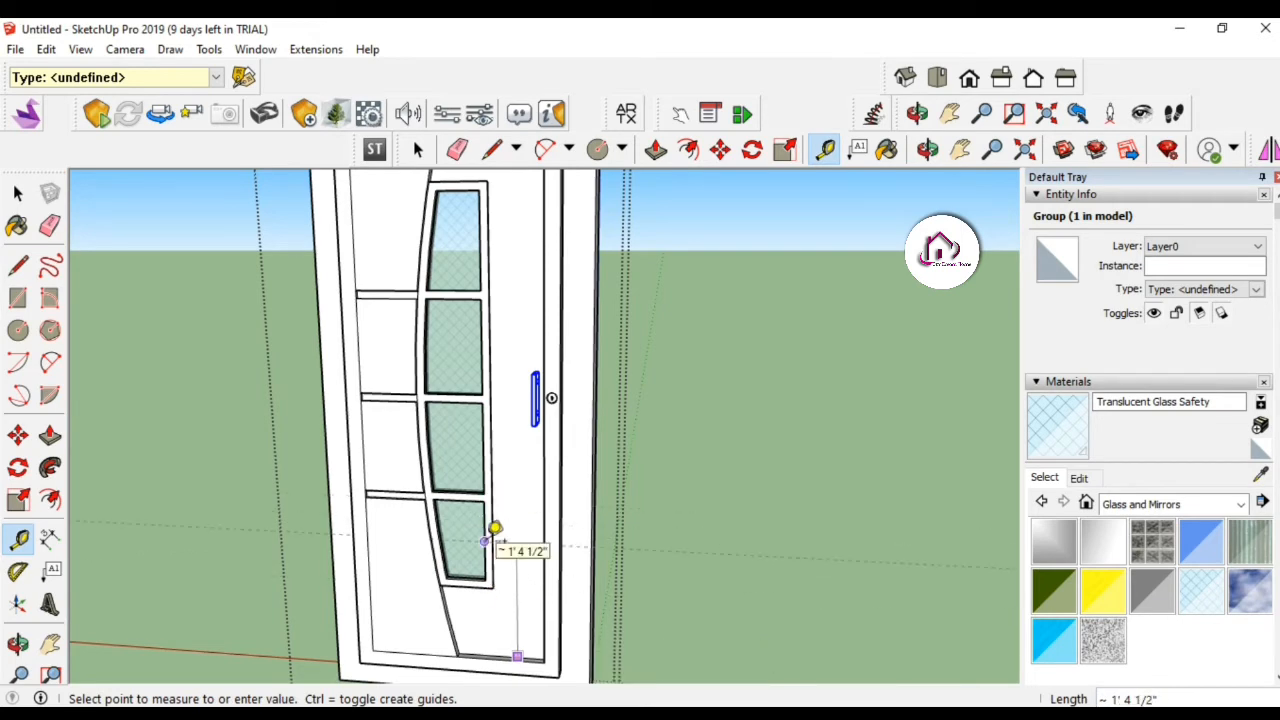
Set a horizontal guide down from the back panel's upper edge, crossing the middle of the highest glass opening.
middle_click_drag(541, 382, 592, 480, "shift")
left_click(558, 202)
middle_click_drag(553, 316, 567, 181)
key("Escape")
left_click(545, 210)
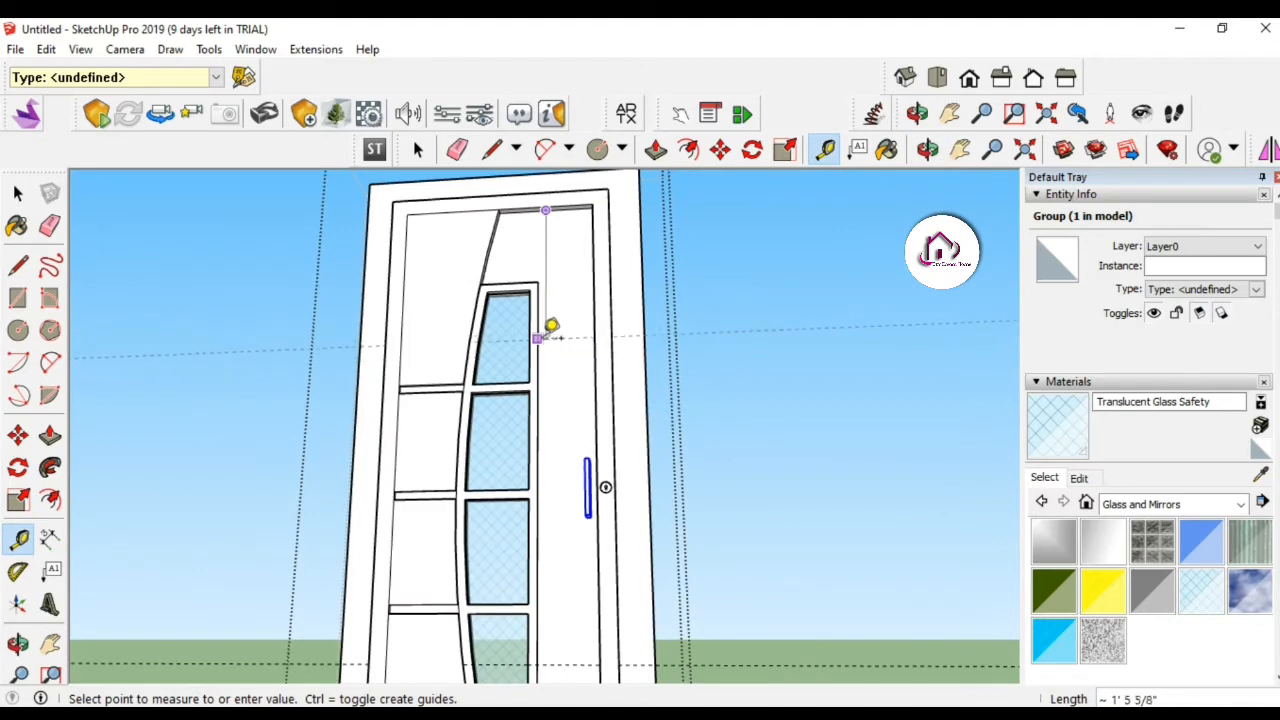
scroll(623, 363, "down", 2)
mouse_move(623, 363)
middle_mouse_down()
mouse_move(697, 423)
mouse_move(633, 386)
middle_mouse_up()
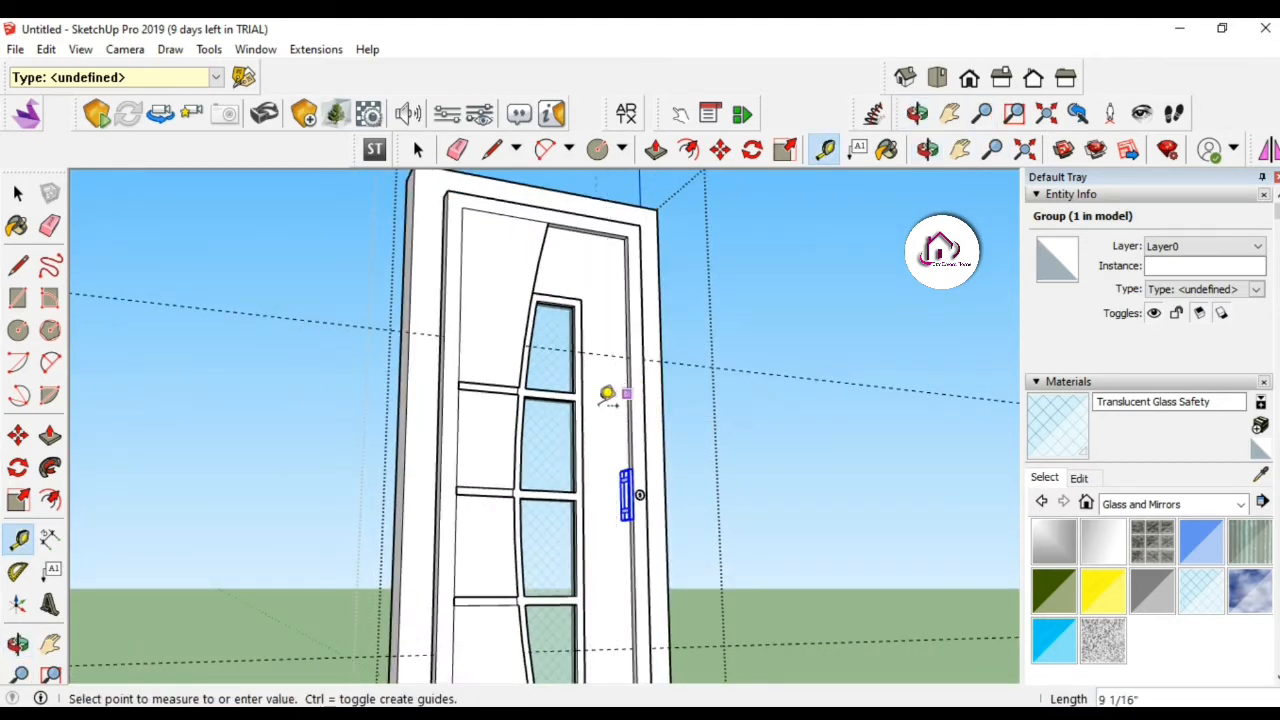
key("z")
scroll(636, 420, "up", 2)
middle_click_drag(640, 420, 614, 337)
scroll(586, 407, "down", 2)
key("r")
left_click(545, 323)
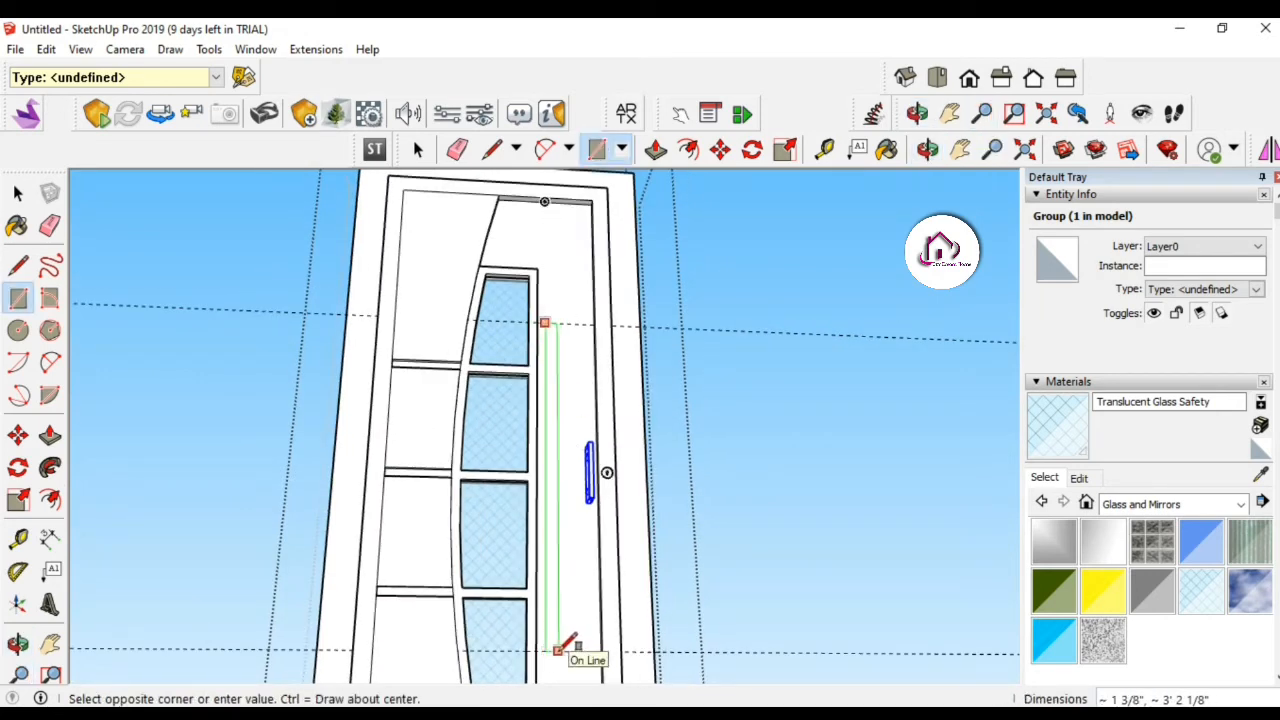
Try to place a vertical guide beside the glazed frame, spanning between the upper and lower horizontal guides.
key("t")
scroll(604, 577, "up", 4)
middle_click_drag(590, 510, 574, 429, "shift")
scroll(571, 449, "down", 2)
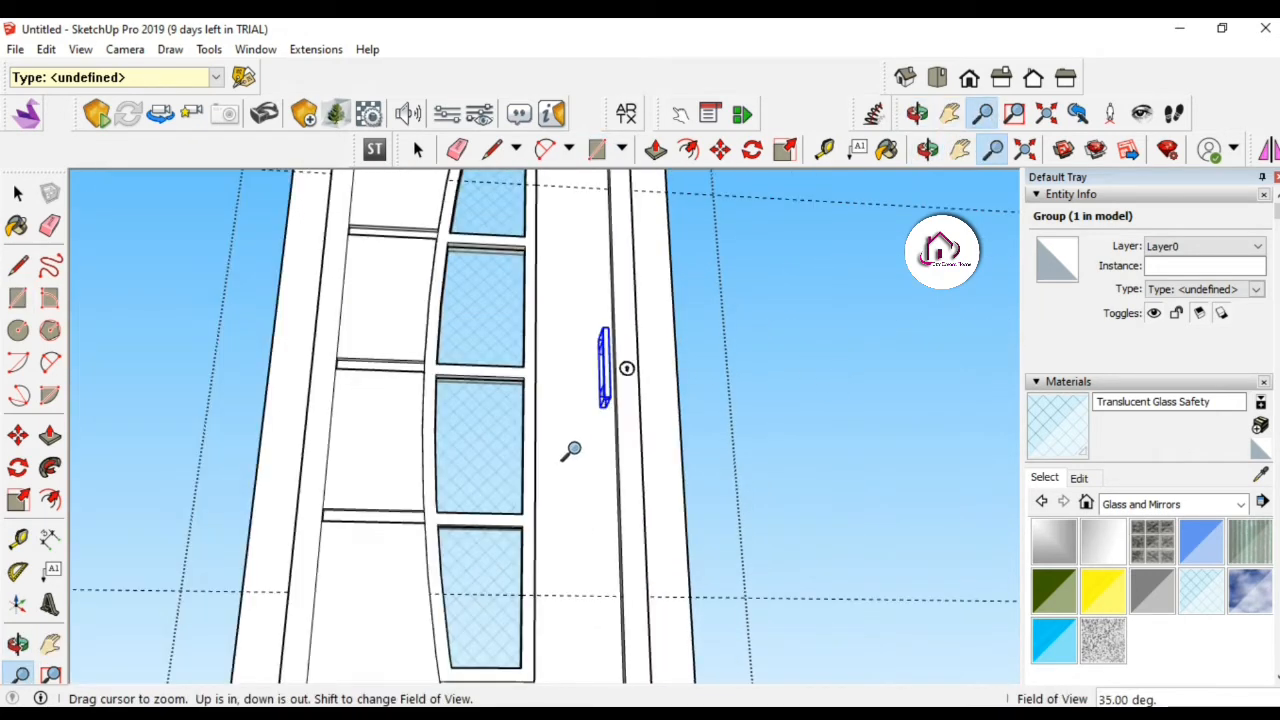
left_click(546, 186)
left_click(547, 594)
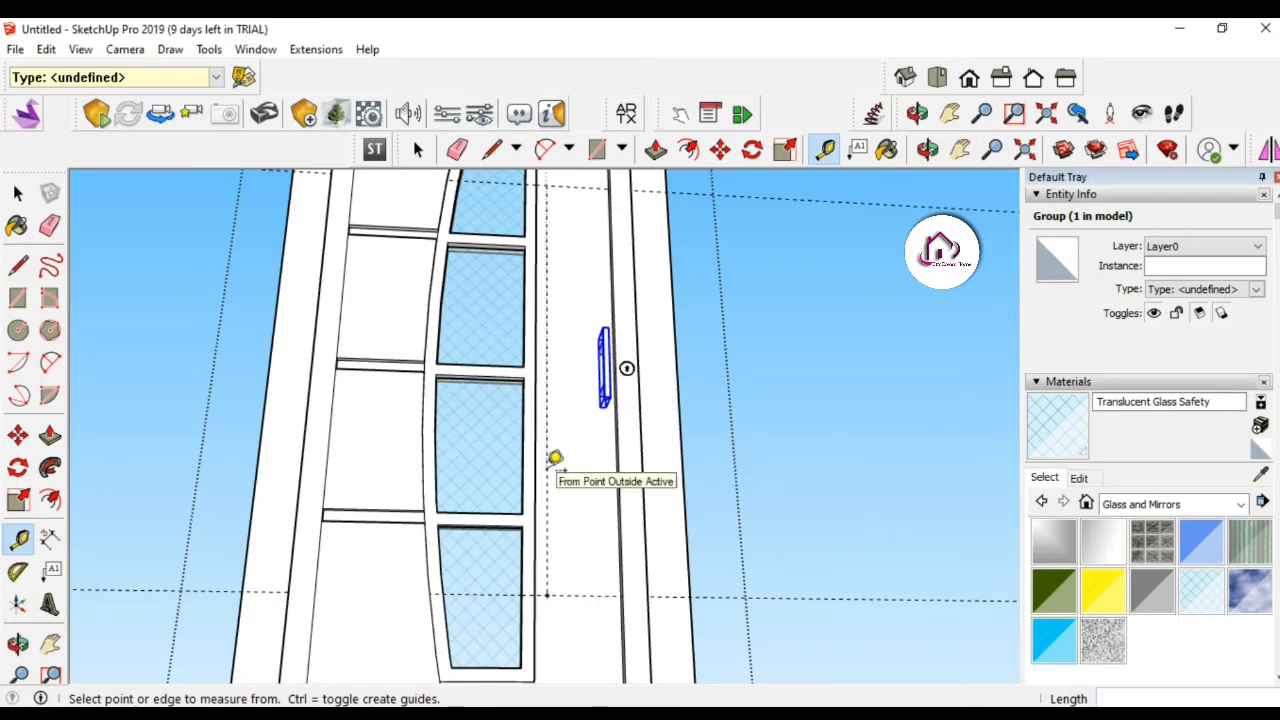
key("space")
left_click(551, 476)
key("t")
key("space")
double_click(578, 488)
key("t")
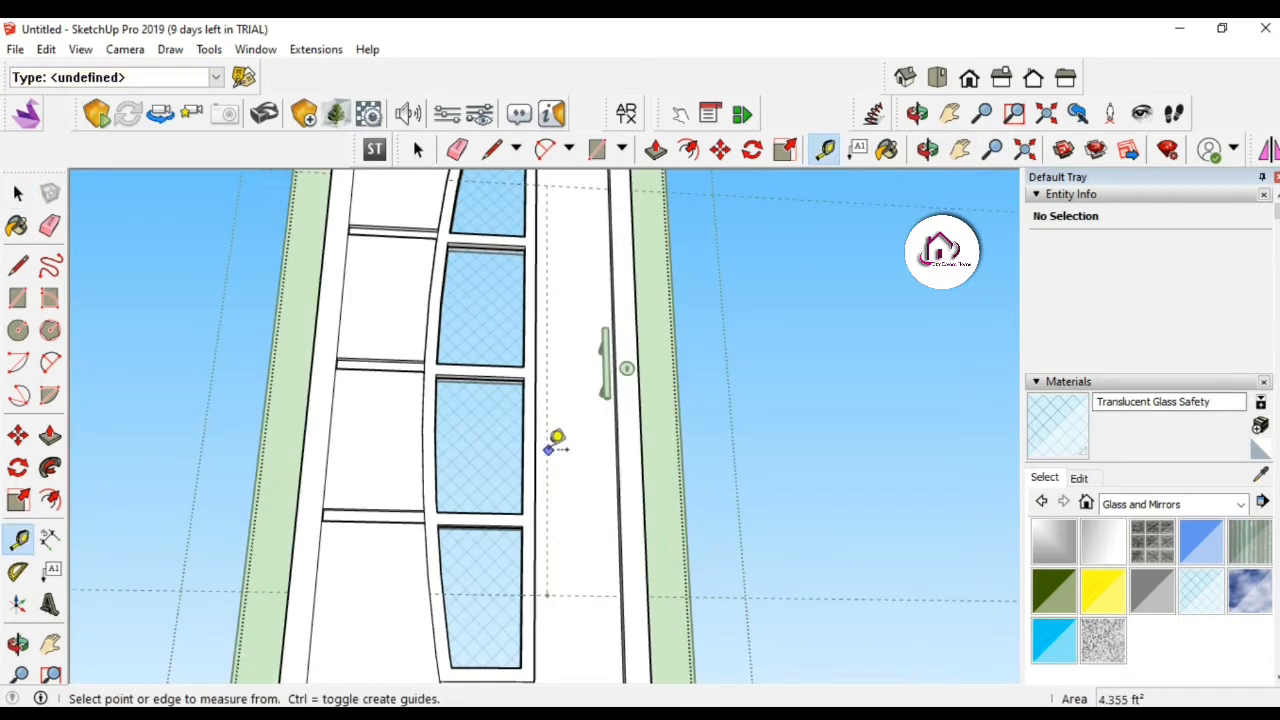
Try a guide from the vertical line across to the panel's edge and undo the trial guides.
left_click(547, 595)
left_click(547, 186)
middle_click_drag(572, 318, 541, 462)
left_click(538, 461)
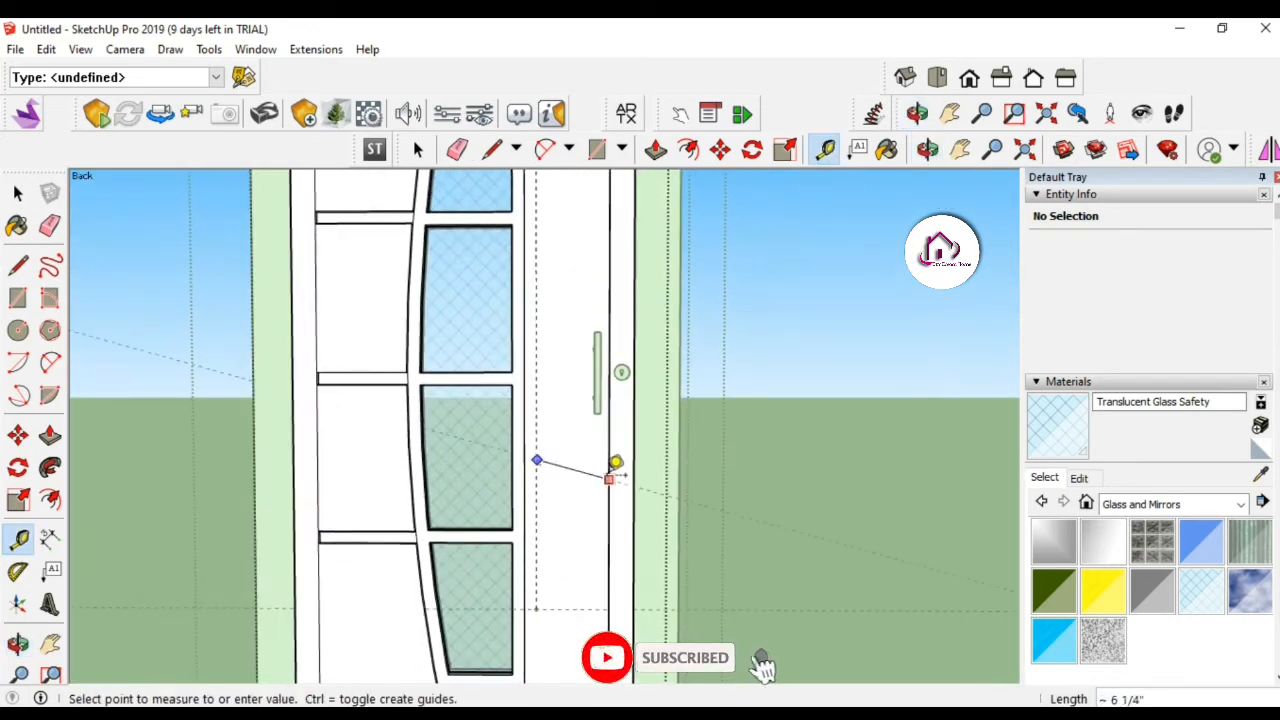
left_click(608, 477)
key("ctrl+z")
key("ctrl+z")
Offset guides from the panel's vertical edge near the handle to get two vertical guides 1/2" apart.
middle_click_drag(546, 567, 605, 506)
left_click(607, 497)
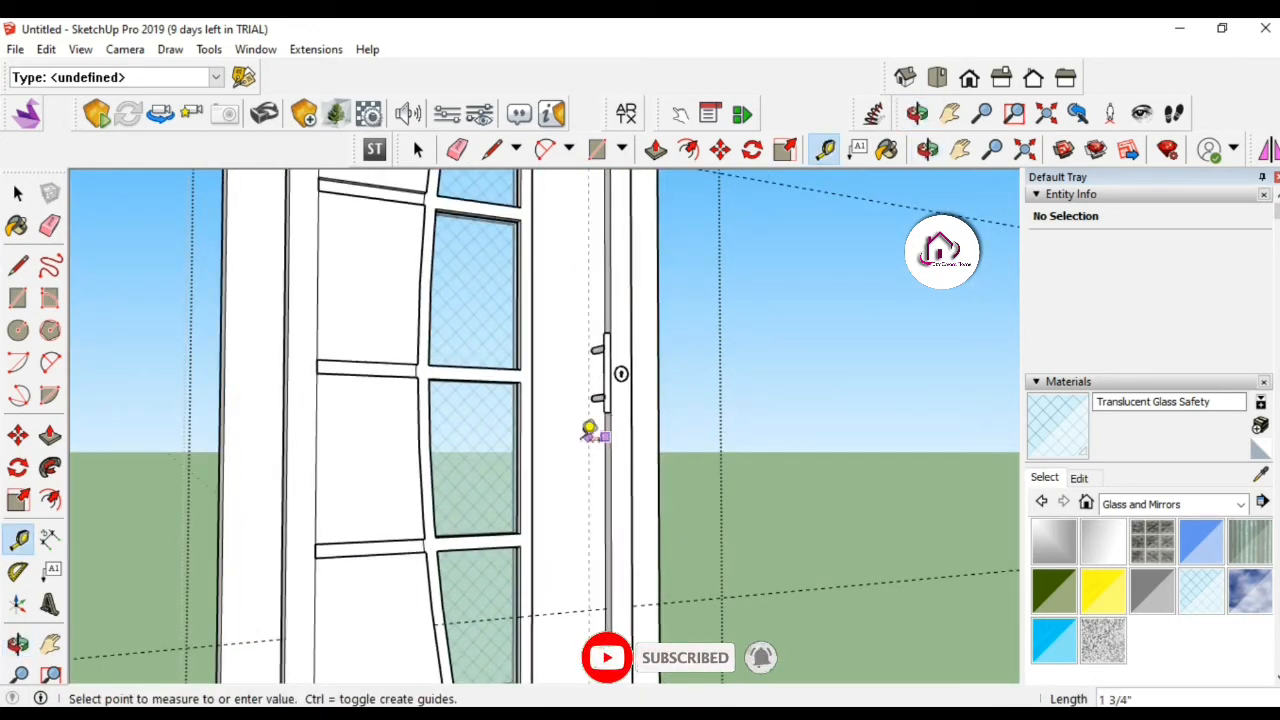
left_click(569, 440)
middle_click_drag(529, 463, 492, 482)
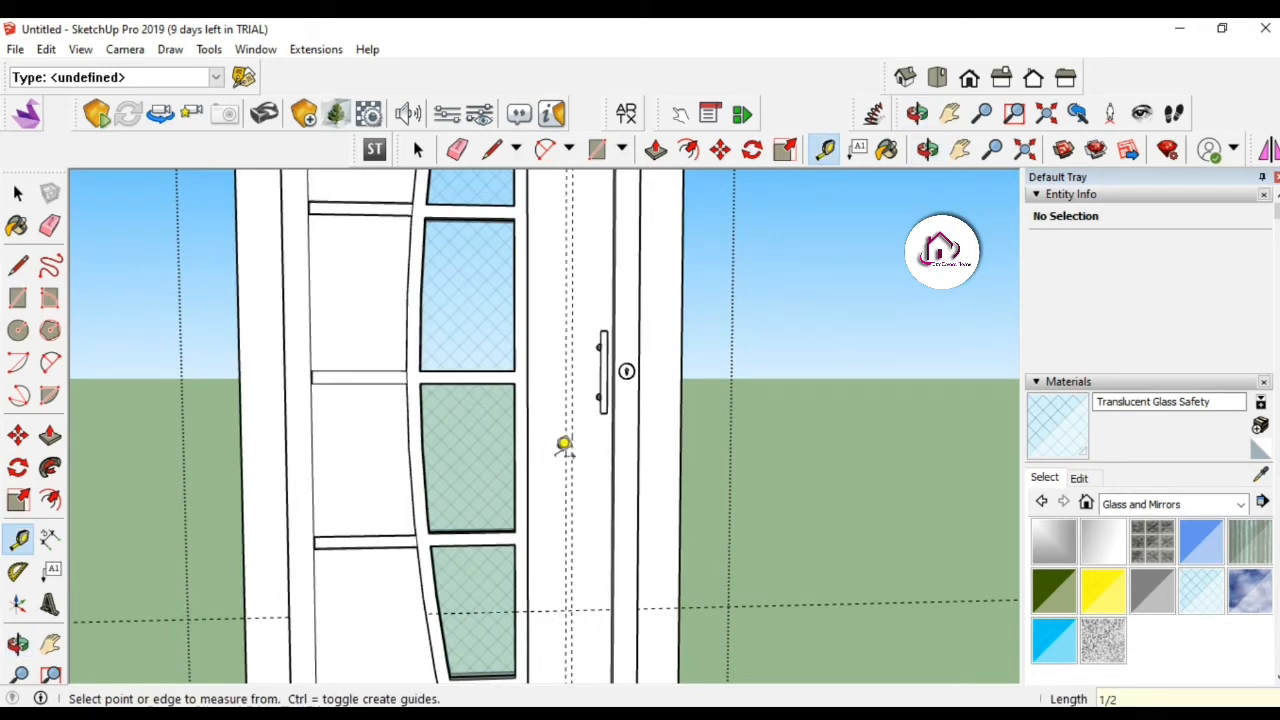
Draw a tall, narrow rectangle between the vertical guides, from the lower to the upper horizontal guide.
key("r")
left_click(572, 608)
middle_click_drag(589, 200, 583, 342, "shift")
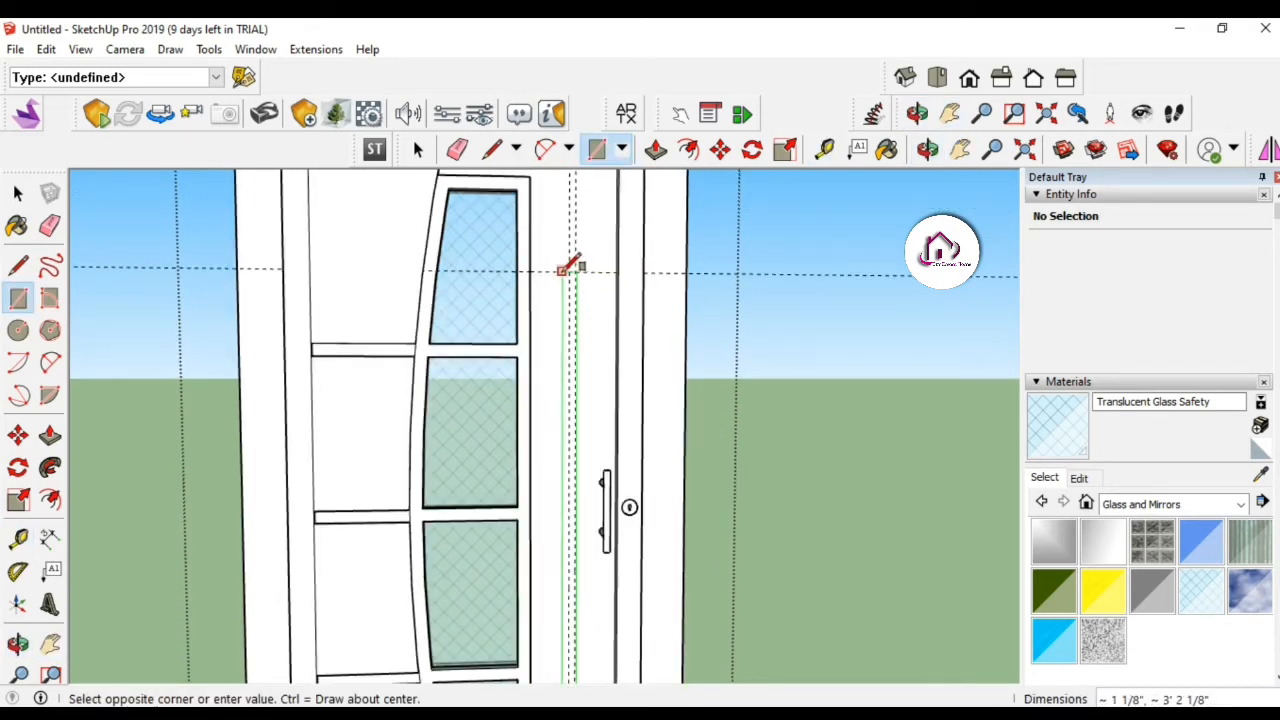
scroll(632, 199, "up", 4)
middle_click_drag(541, 416, 541, 507, "shift")
left_click(581, 245)
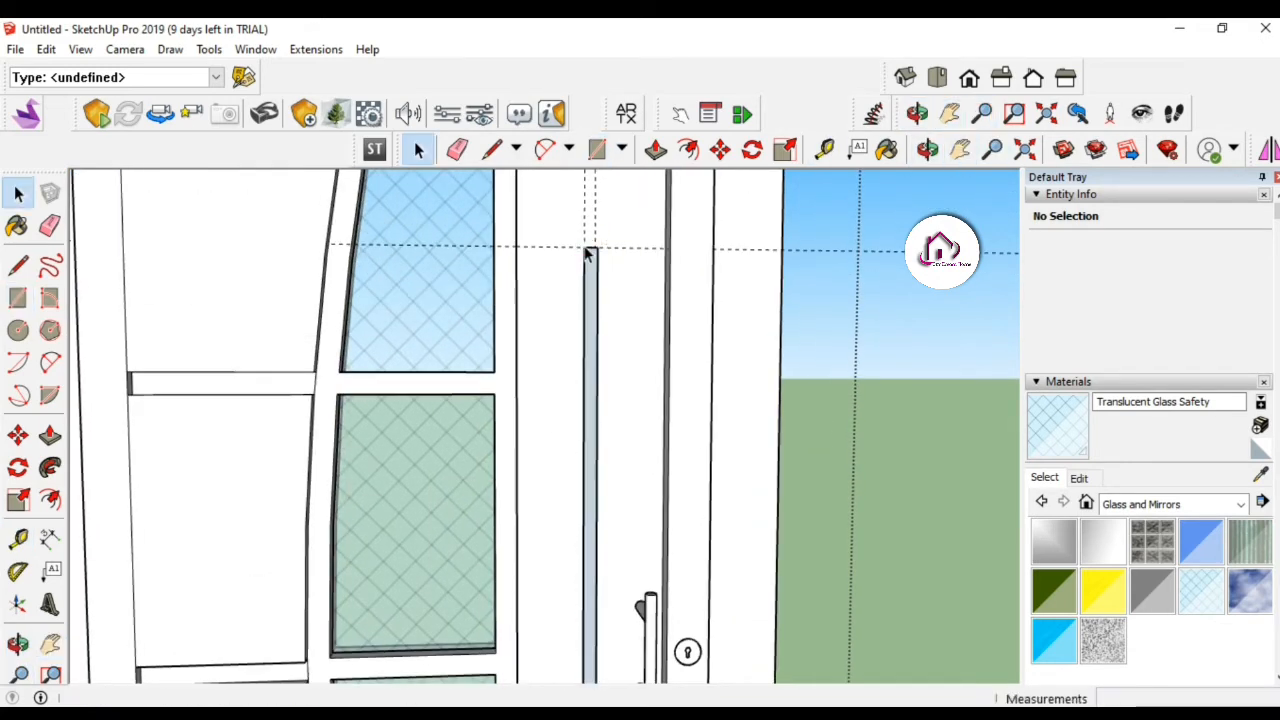
Set out the closely spaced pair of vertical guides again on the plain strip between glazed frame and handle.
scroll(600, 400, "down", 3)
key("t")
left_click(606, 433)
middle_click_drag(578, 430, 470, 488)
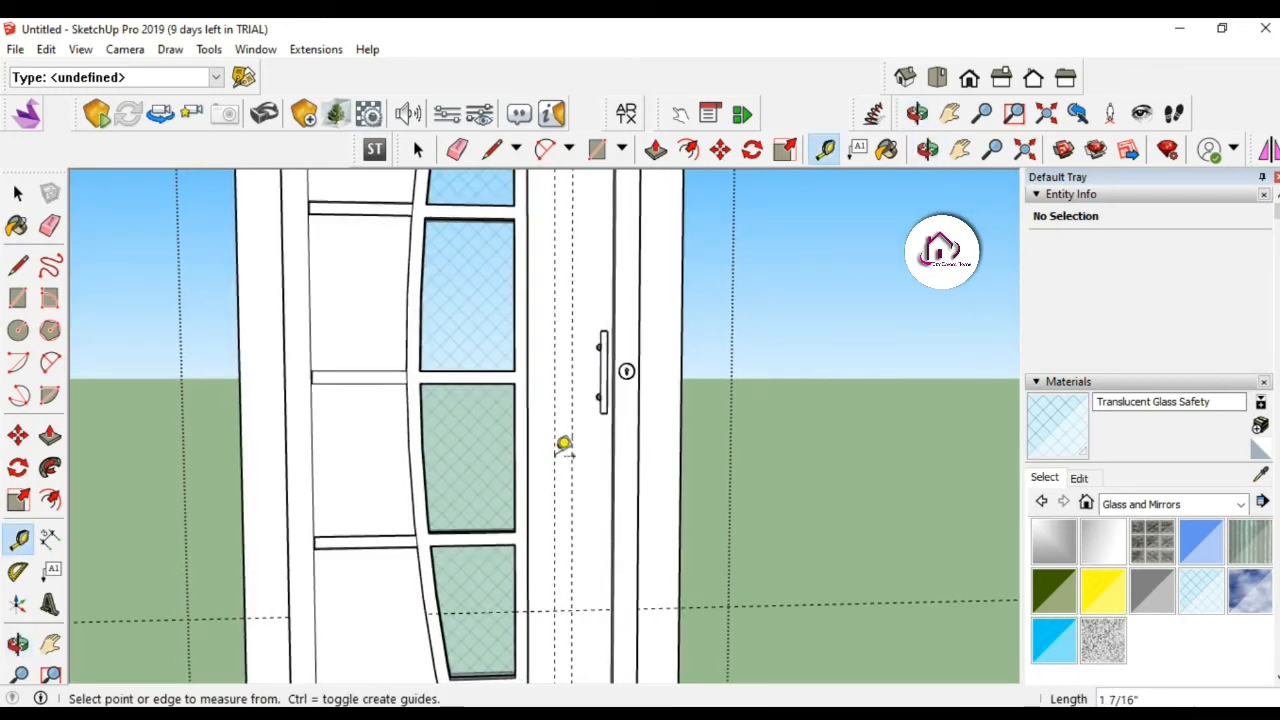
Try to draw a rectangle about 3/4" by 3' 2 1/8" between the guides from outside the door group.
key("r")
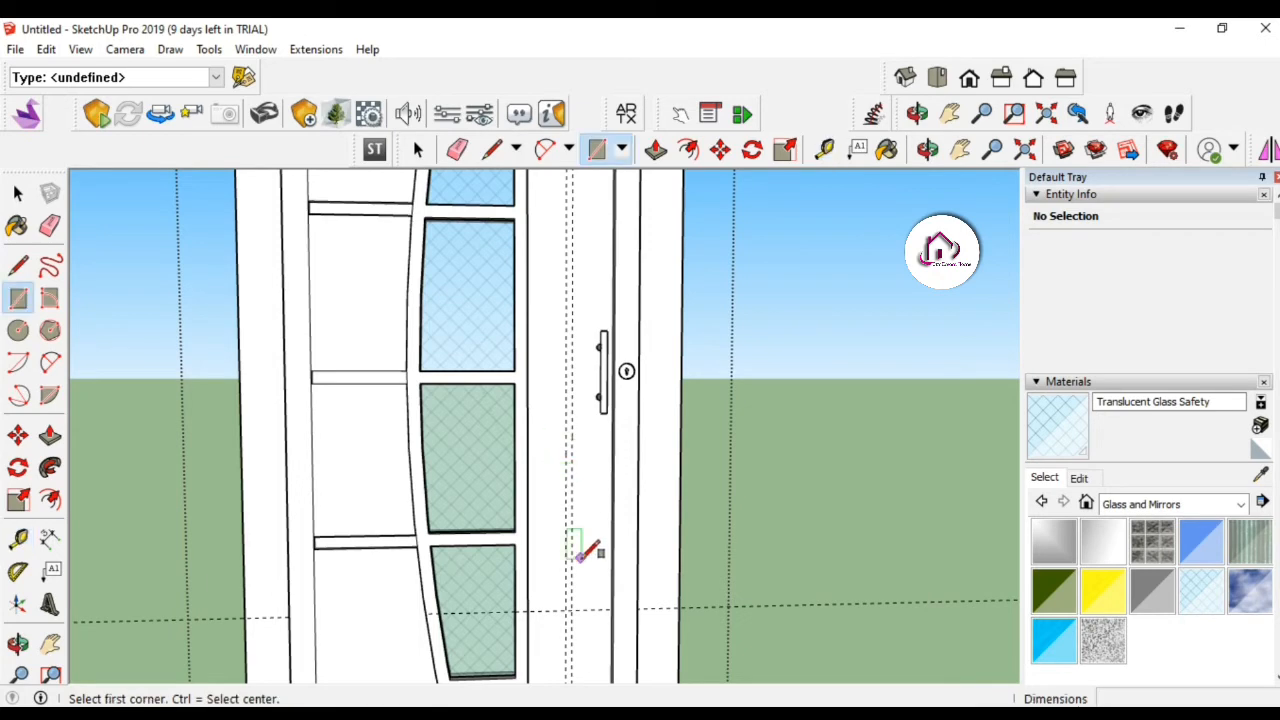
left_click(559, 584)
middle_click_drag(572, 210, 582, 330, "shift")
scroll(580, 262, "up", 3)
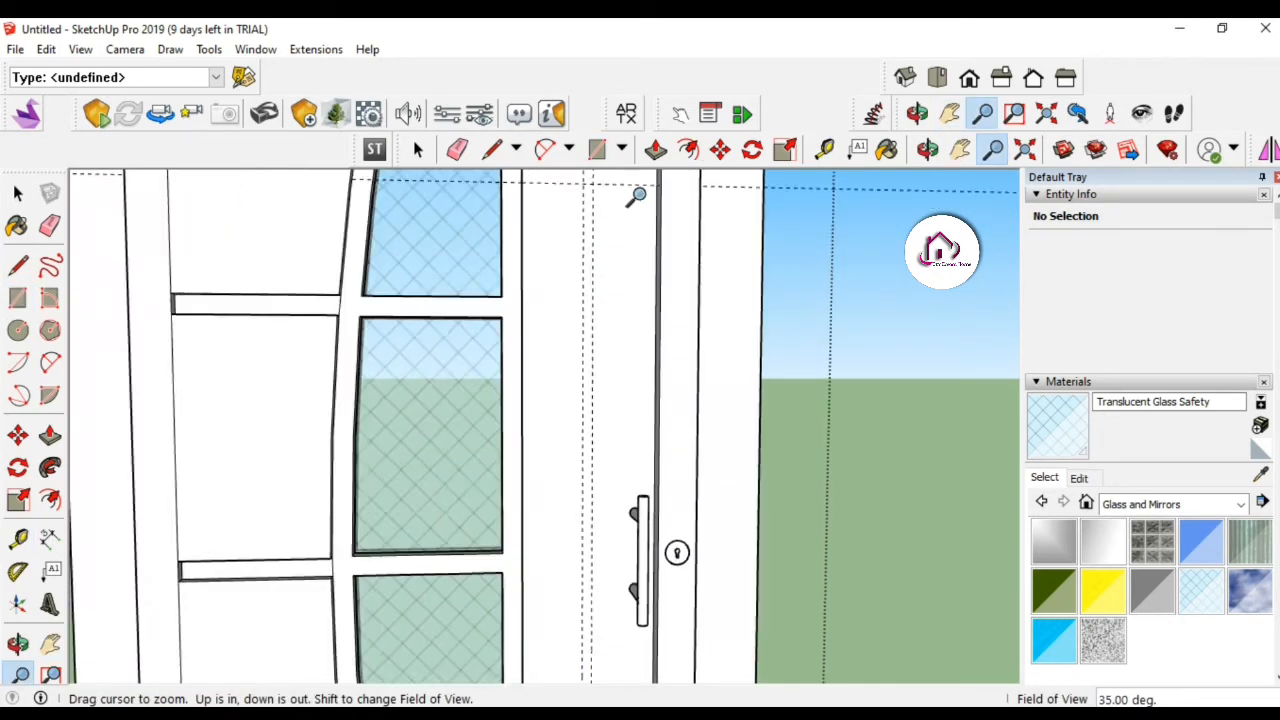
middle_click_drag(546, 423, 544, 507, "shift")
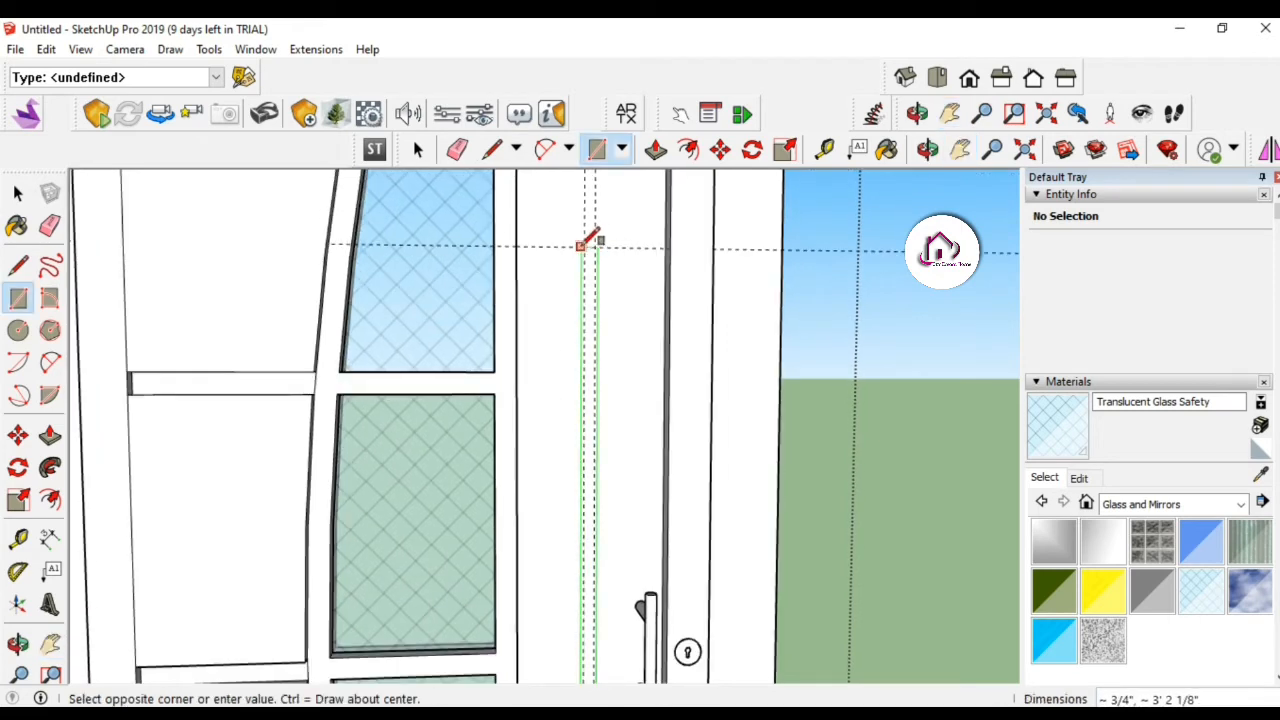
left_click(583, 246)
key("space")
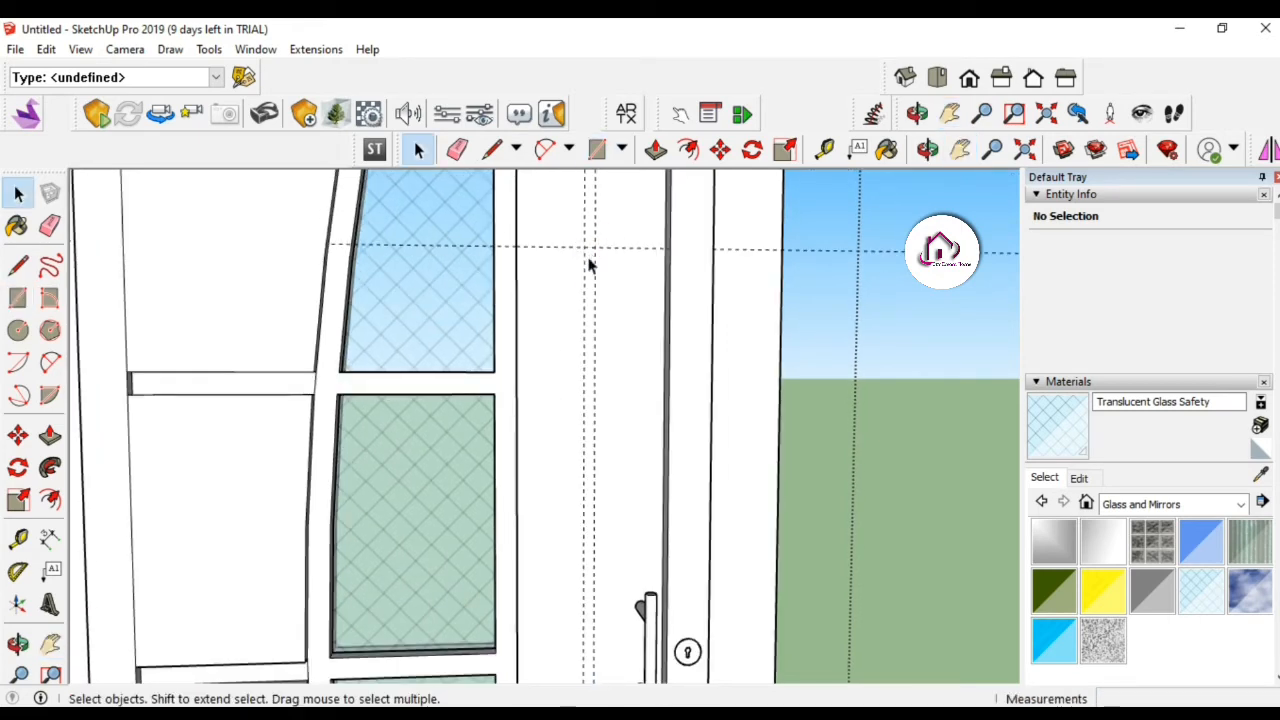
Open the door group and draw a strip rectangle about 3/4" by 3' 2 1/8" on the panel between the guides.
left_click(589, 263)
key("r")
left_click(595, 244)
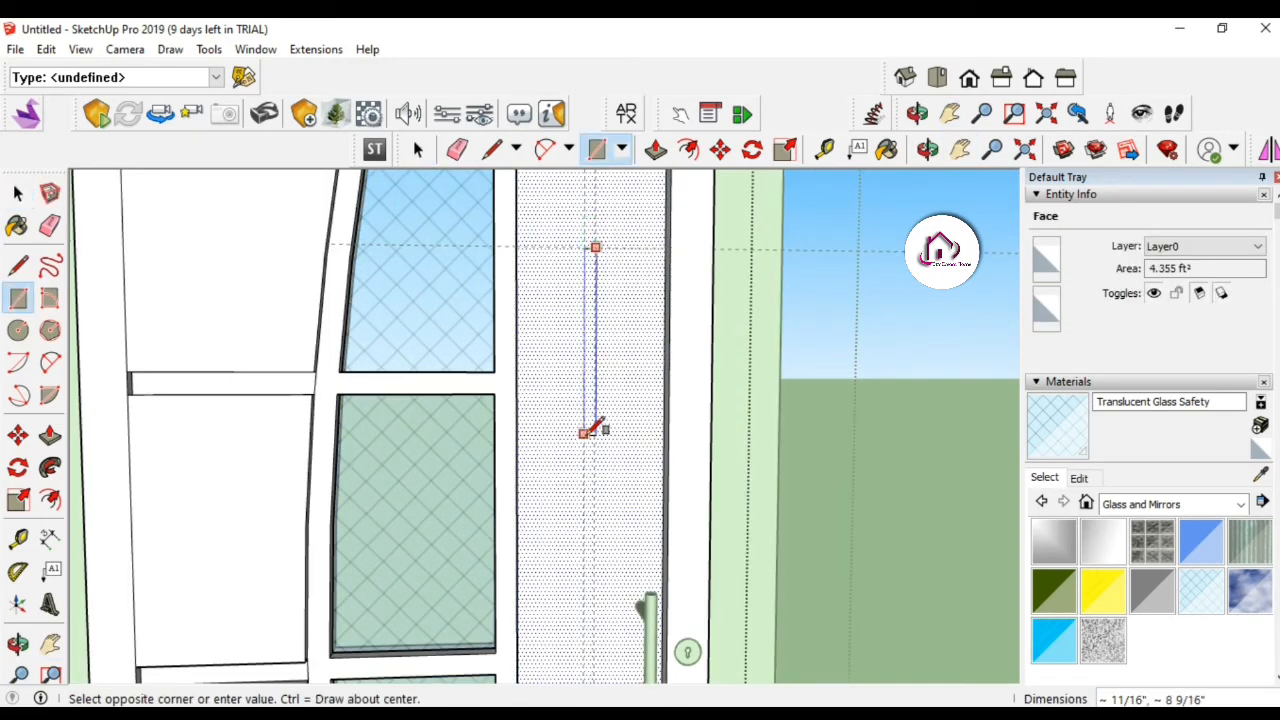
middle_click_drag(597, 440, 652, 403, "shift")
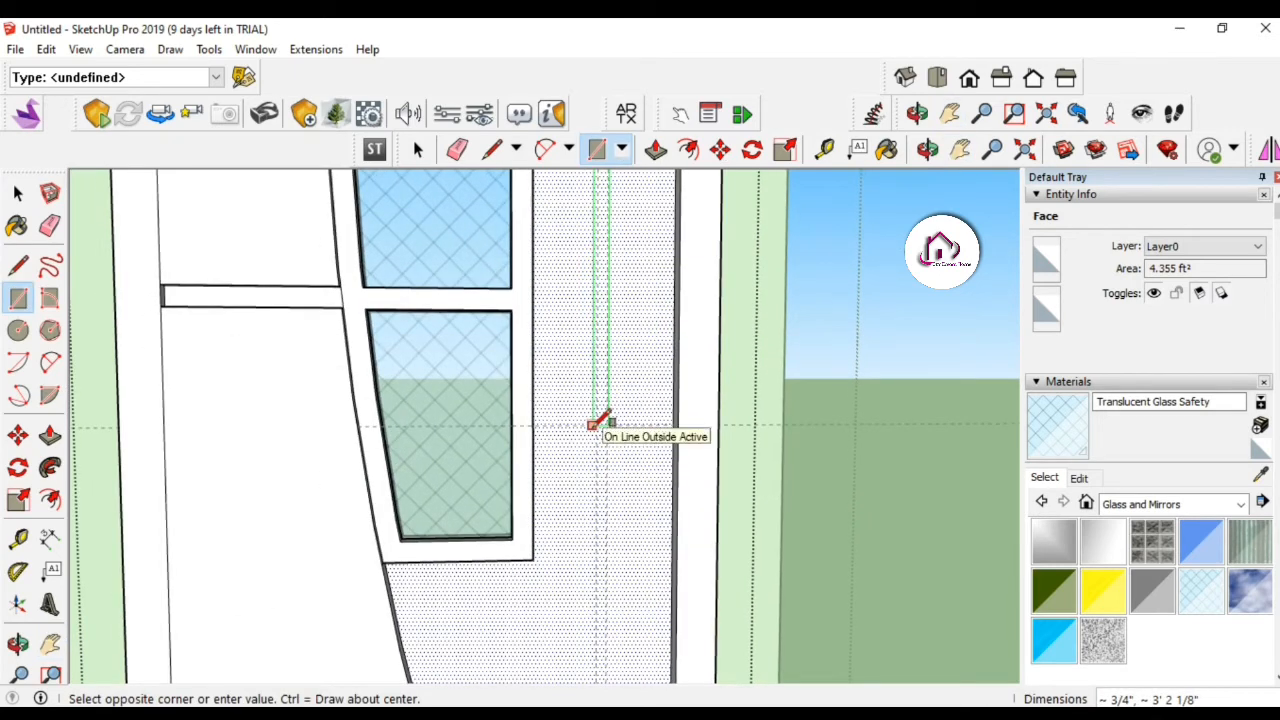
left_click(601, 424)
Erase the construction guides around the new strip rectangle.
key("space")
key("e")
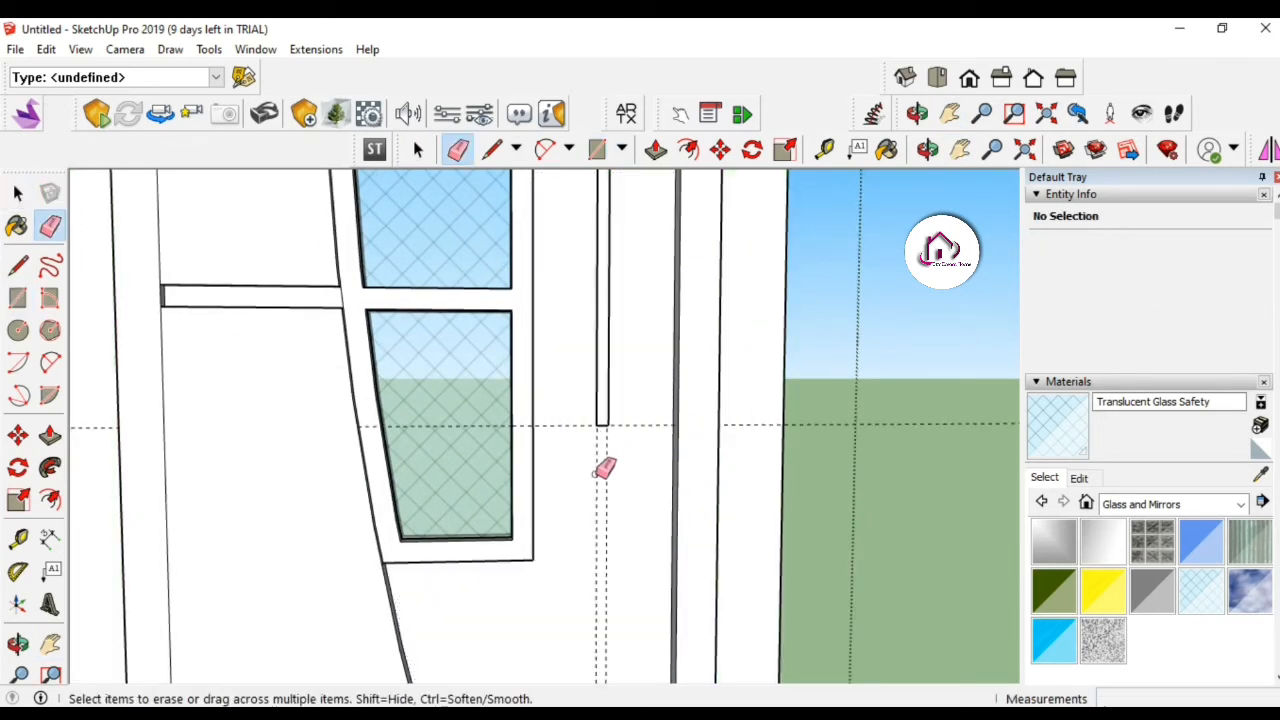
left_click_drag(603, 441, 596, 461)
Copy the strip rectangle with its edges sideways toward the glazed frame to make a parallel second strip.
key("space")
left_click(603, 417)
key("m")
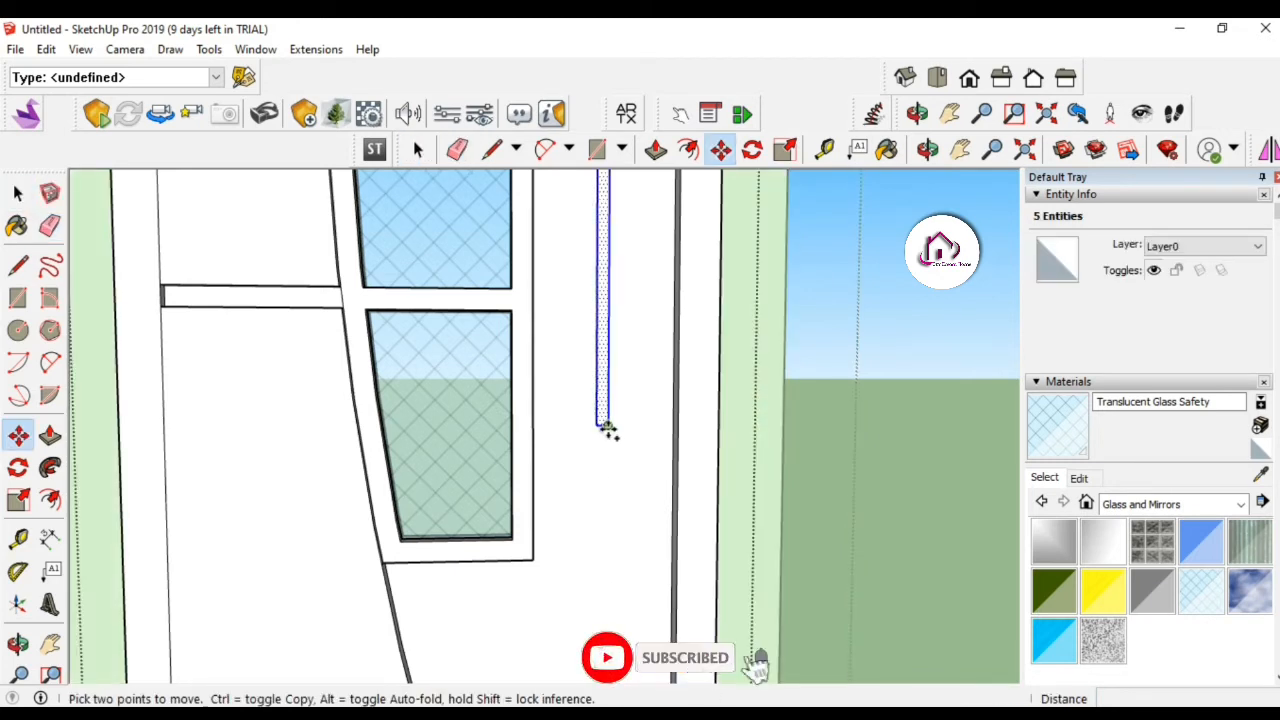
left_click(603, 429)
key("ctrl")
left_click(574, 425)
Pull the copied strip slightly out from the door face, repeat that depth on the original strip, and close the door group.
key("space")
key("p")
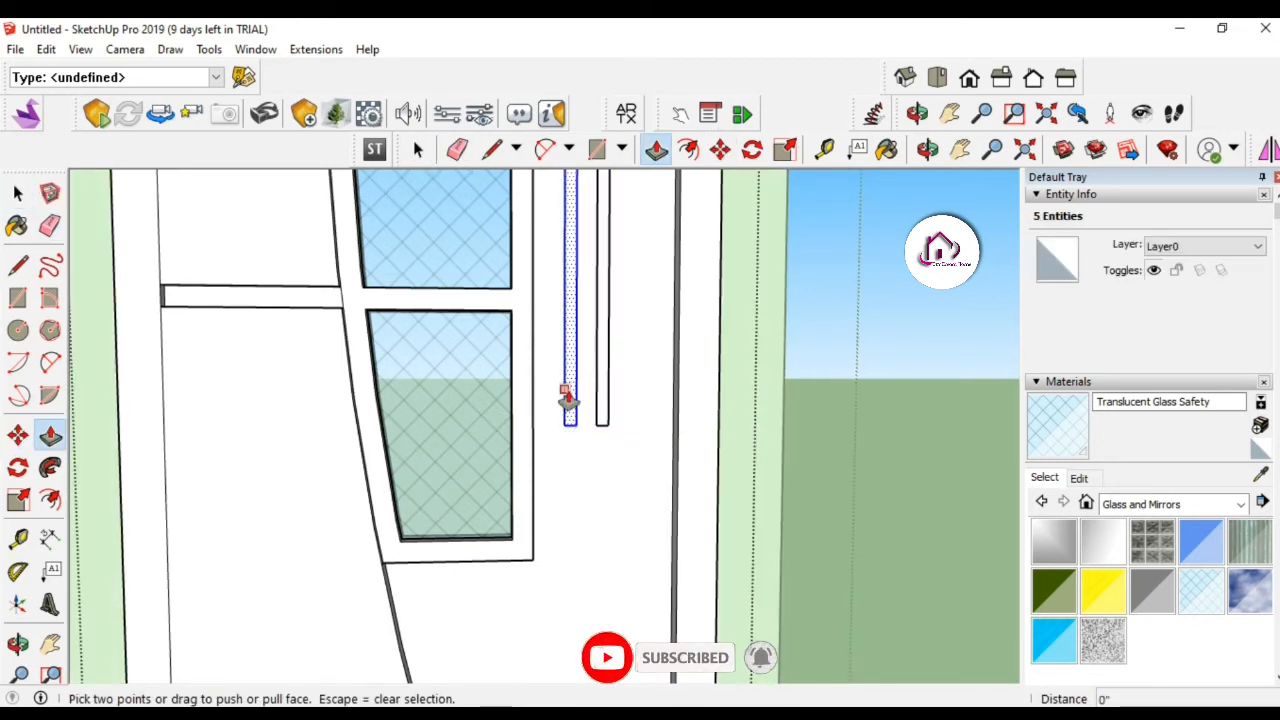
left_click(570, 390)
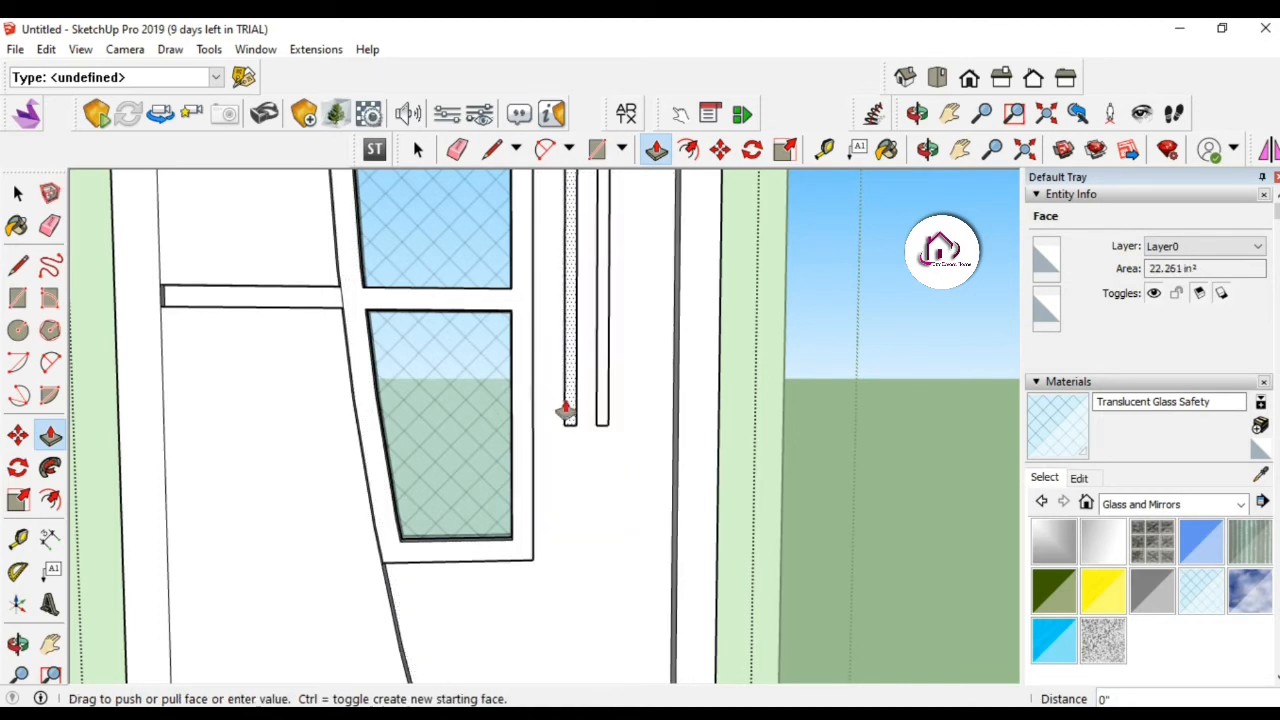
left_click(529, 517)
middle_click_drag(586, 529, 322, 427)
key("p")
left_click(529, 380)
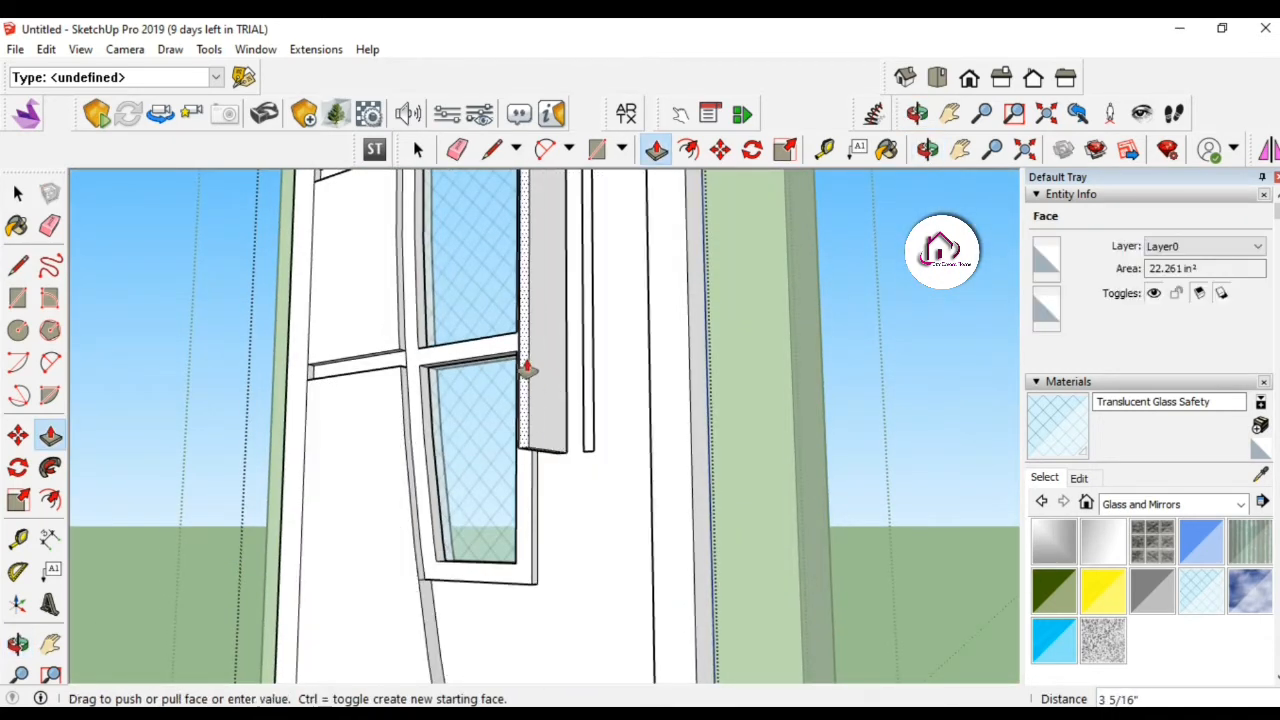
left_click(533, 383)
left_click(533, 383)
left_click(586, 430)
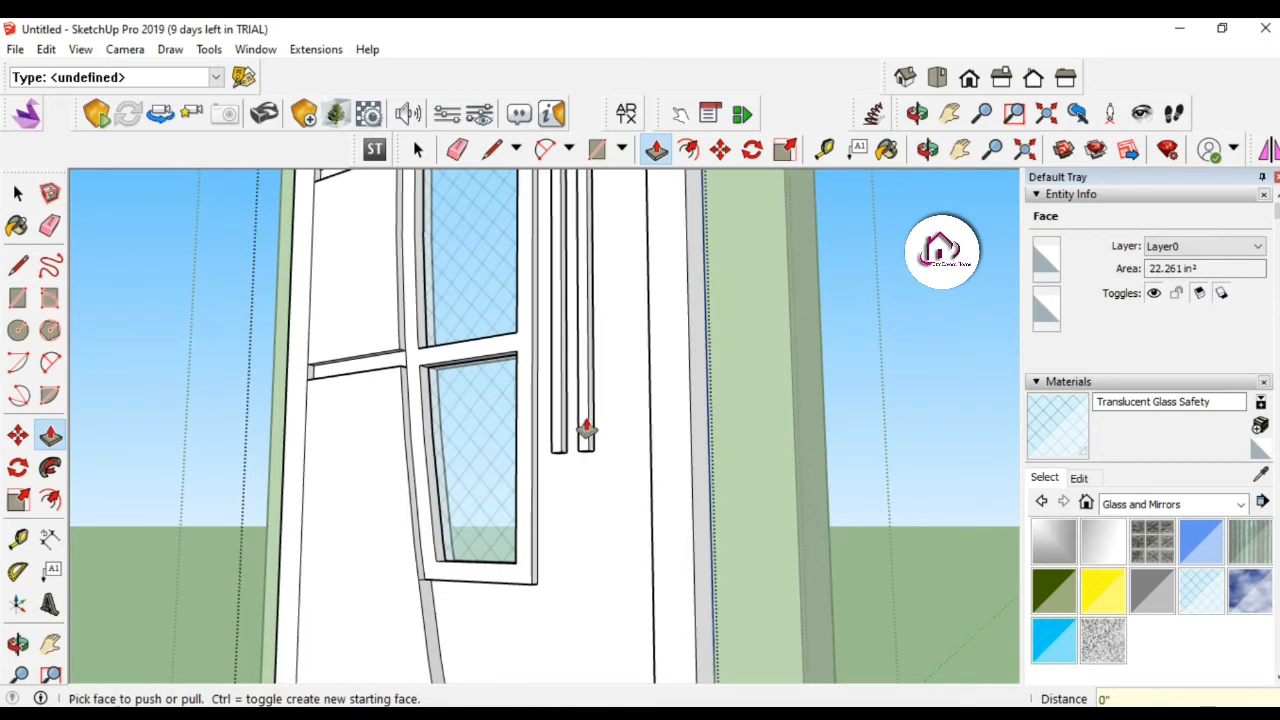
scroll(593, 414, "down", 4)
middle_click_drag(689, 380, 565, 402)
key("space")
left_click(720, 364)
Examine the strips, handle and lock on the back face, and the whole door from its front side.
scroll(720, 364, "down", 1)
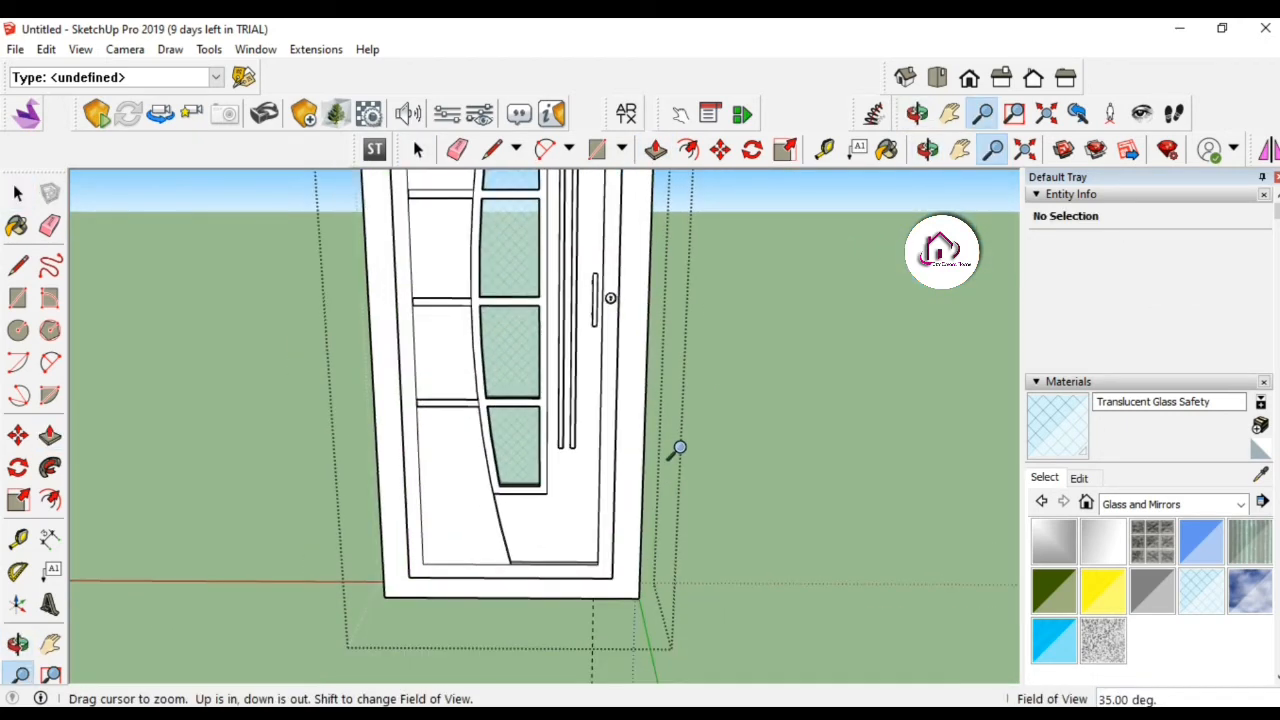
left_click_drag(596, 325, 653, 375)
key("h")
key("space")
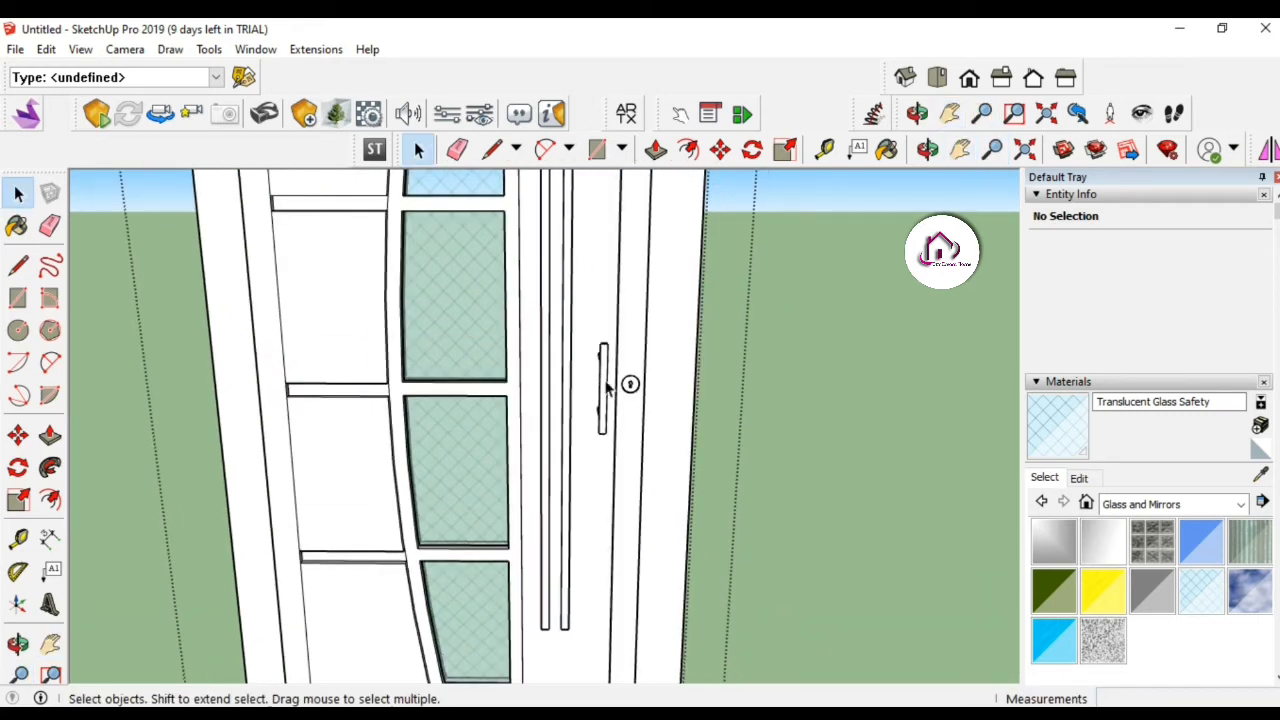
key("o")
left_click_drag(471, 423, 409, 400)
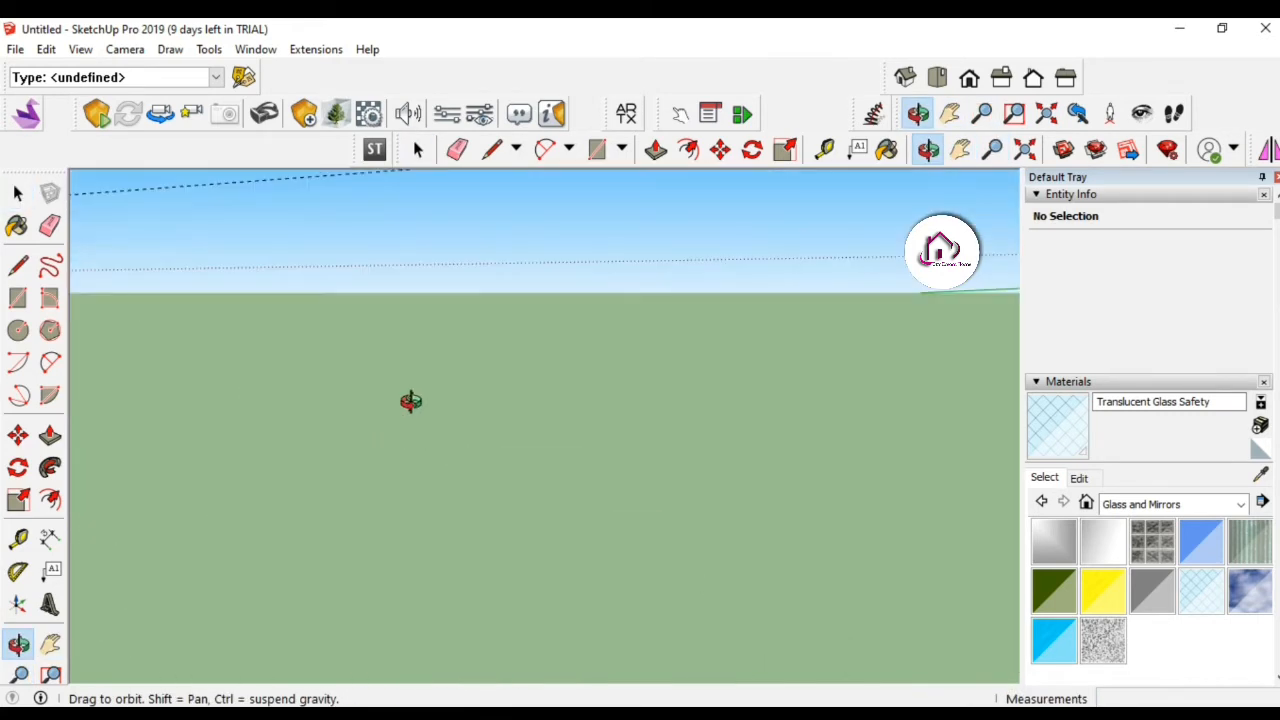
key("z")
left_click(1046, 113)
key("o")
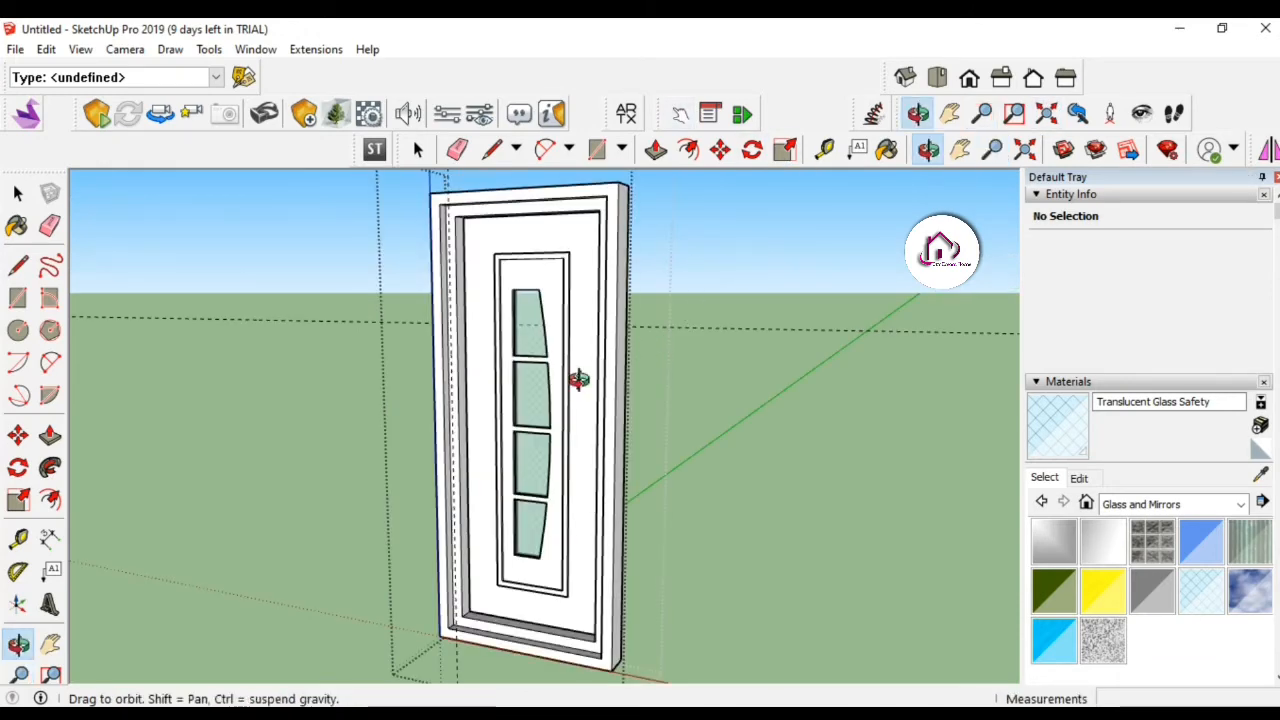
left_click_drag(580, 377, 618, 404)
key("z")
left_click_drag(570, 506, 607, 475)
key("f")
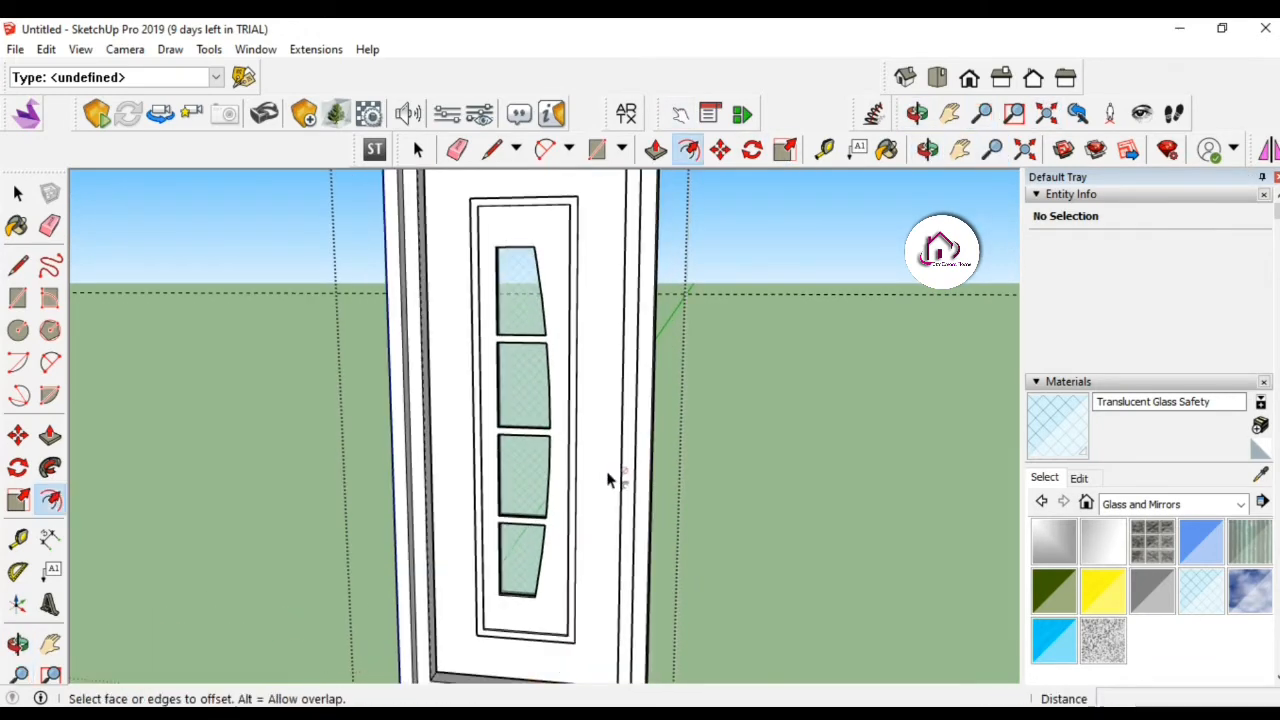
Inside the door leaf, offset the outline of the face surrounding the narrow glazed panel 2" inward.
key("space")
double_click(606, 489)
key("f")
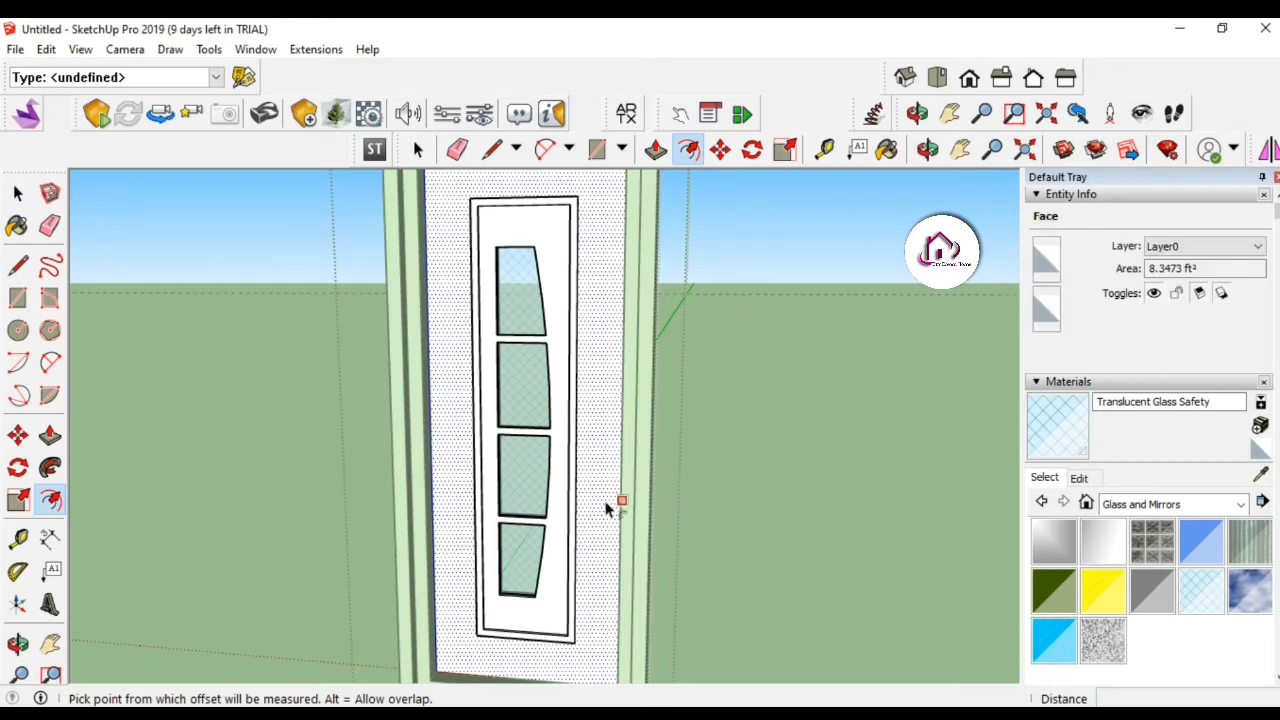
left_click(608, 505)
key("Return")
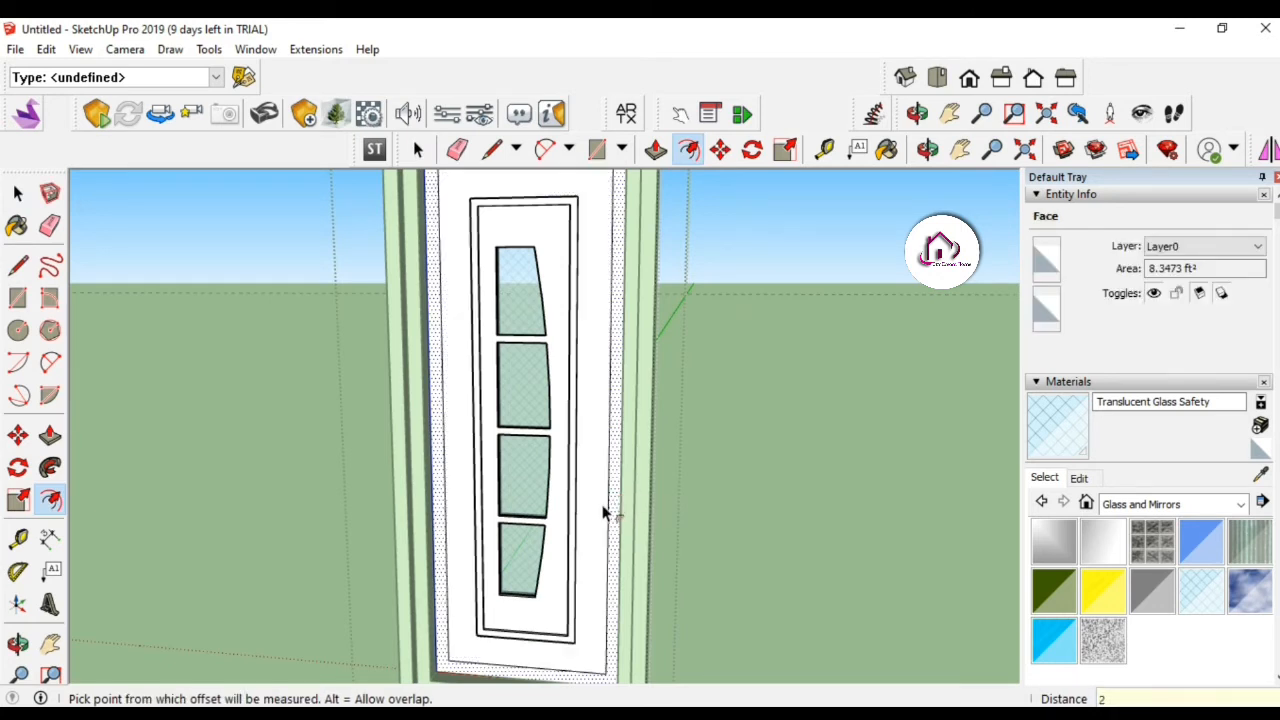
Pull the new outer border of that door face out by 0.5".
key("p")
left_click(613, 475)
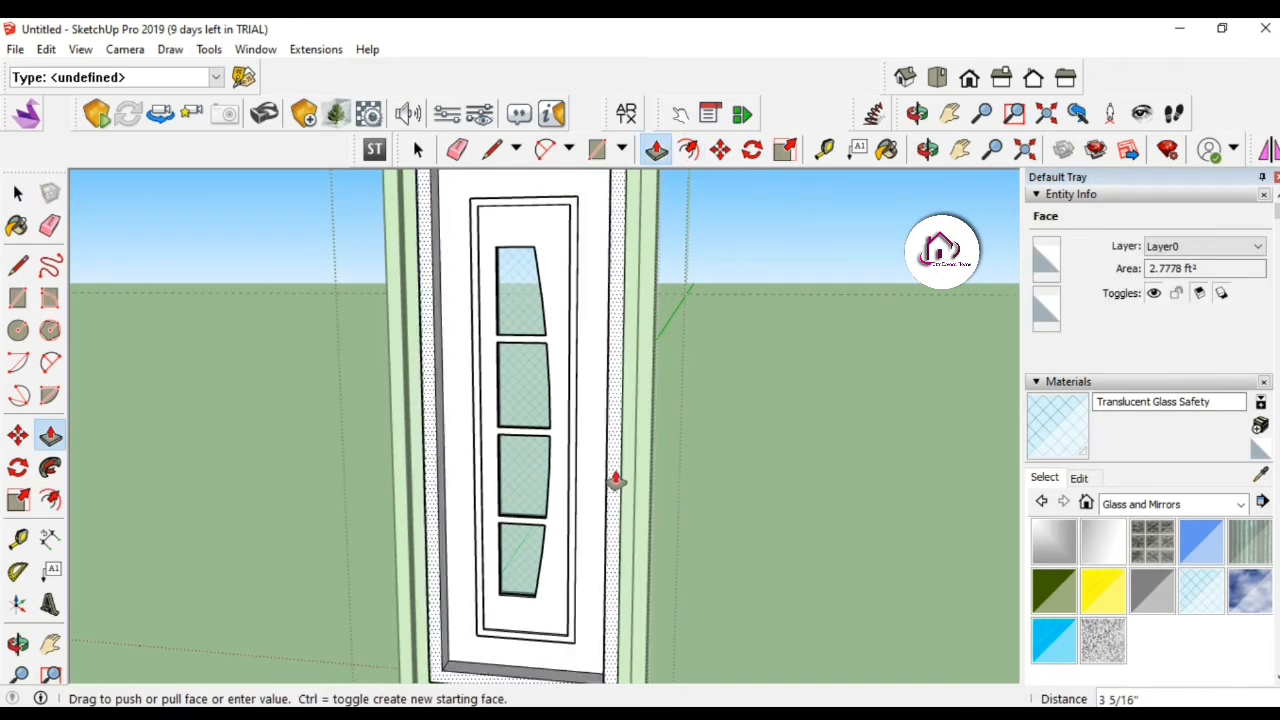
left_click(616, 477)
type(".5")
key("Return")
Copy the keyhole lock and pull handle from the strip side through to the other side of the door.
middle_click_drag(616, 478, 735, 460)
key("space")
left_click(730, 450)
left_click(730, 450)
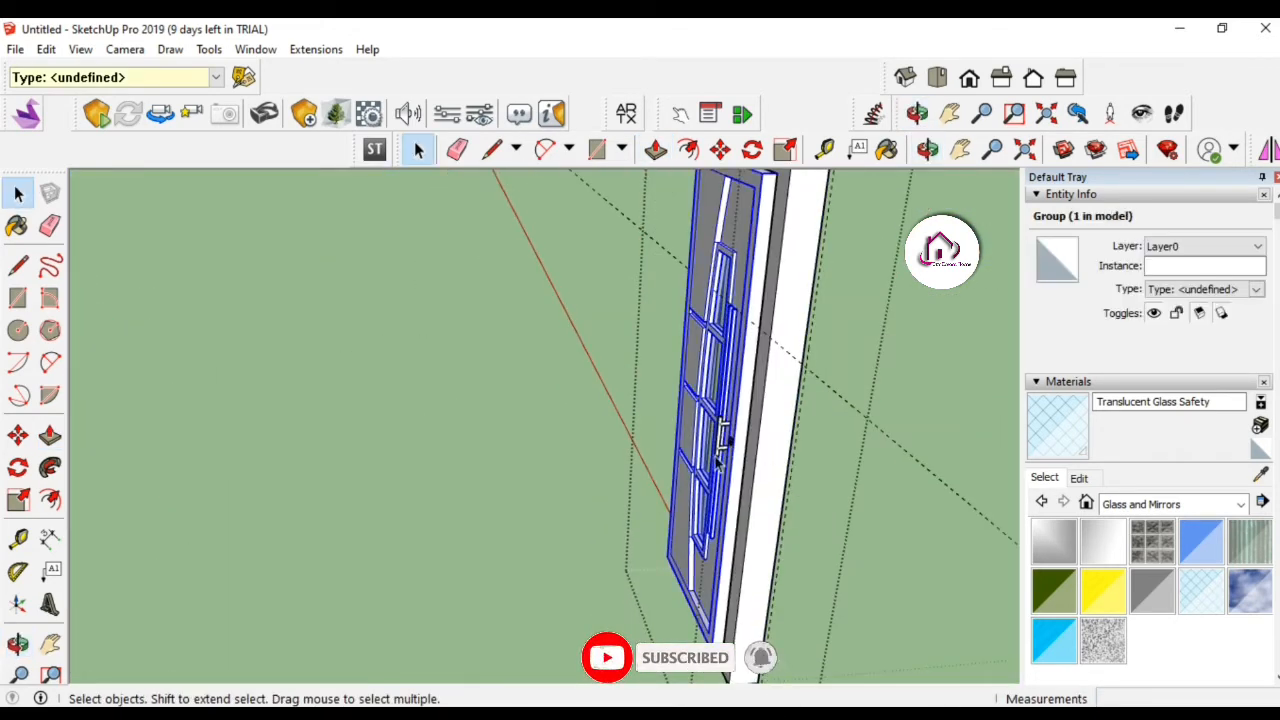
scroll(718, 460, "up", 5)
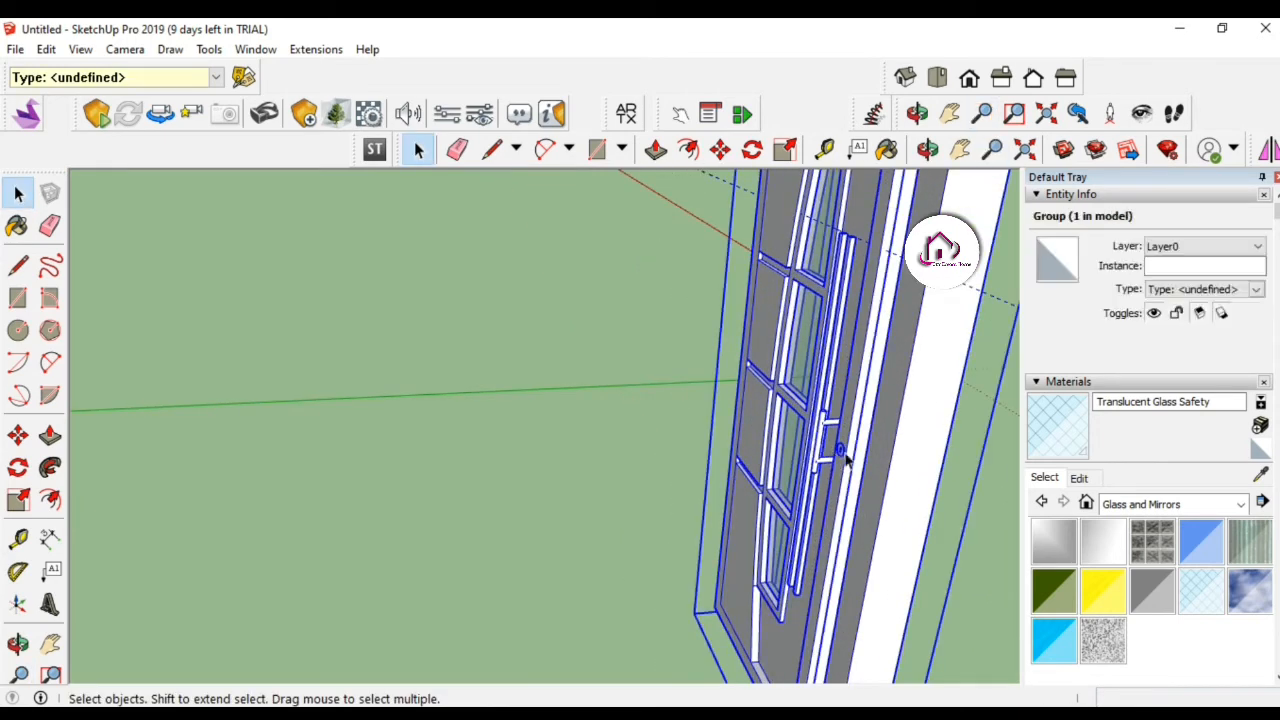
double_click(845, 458)
left_click(841, 452)
left_click(828, 461, "shift")
key("m")
key("ctrl")
left_click(813, 480)
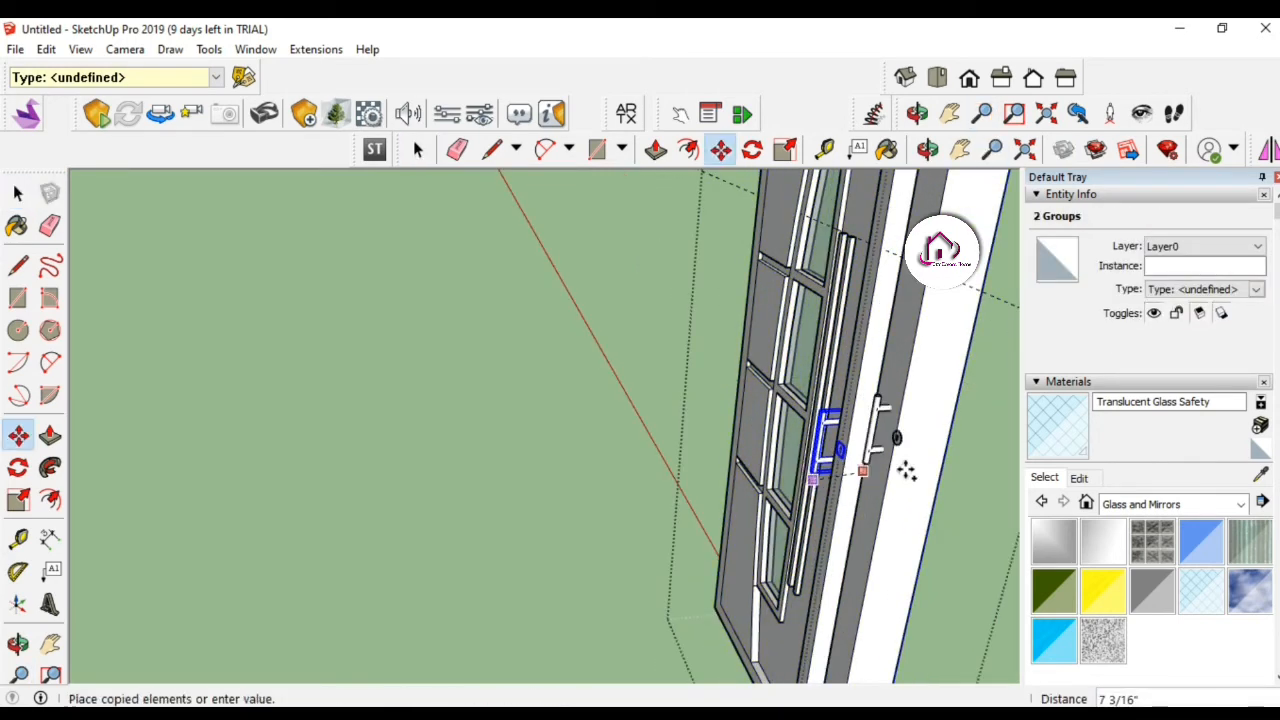
left_click(960, 471)
Flip the copied handle and lock along the green direction and shift them toward the door's framed face.
middle_click_drag(960, 469, 508, 438)
key("space")
right_click(205, 441)
mouse_move(340, 325)
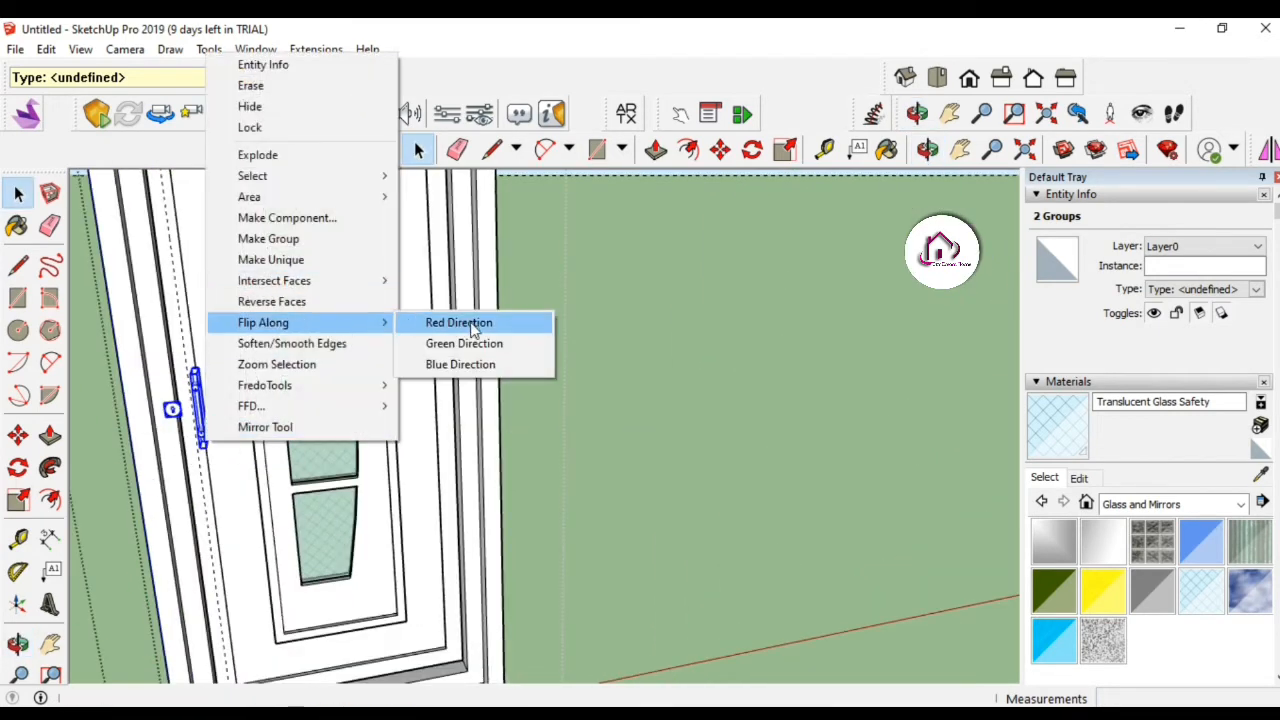
left_click(481, 345)
scroll(166, 446, "down", 2)
middle_click_drag(166, 446, 252, 413)
key("m")
left_click(195, 474)
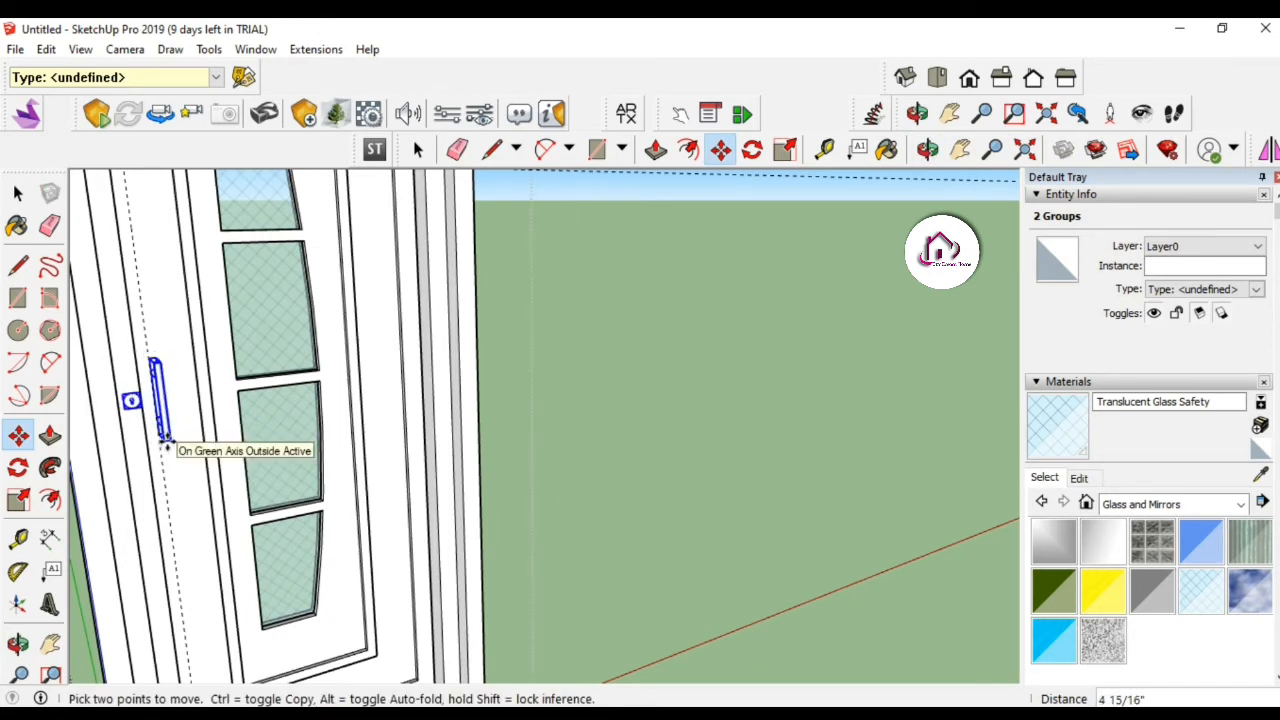
Move the copied handle and lock along the green axis until they seat against the door face.
scroll(167, 441, "down", 1)
middle_click_drag(165, 441, 234, 457)
scroll(154, 441, "up", 2)
scroll(155, 440, "up", 1)
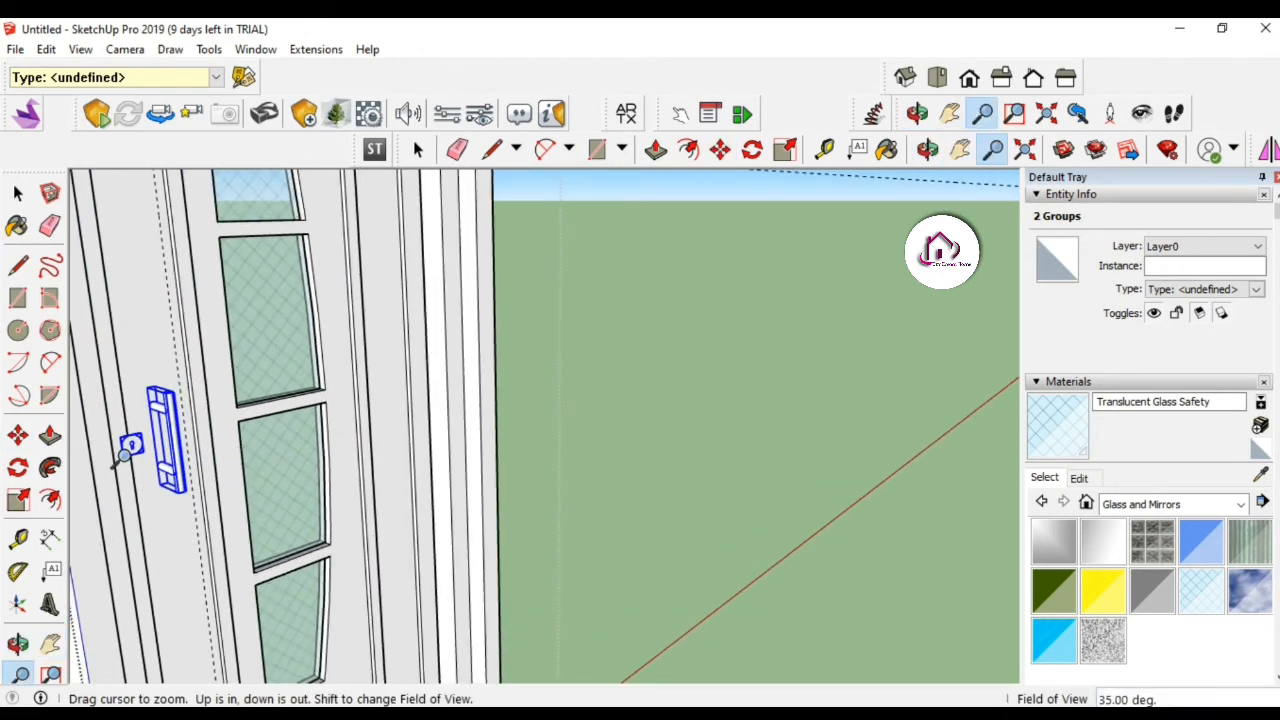
left_click_drag(134, 430, 506, 354)
key("h")
key("o")
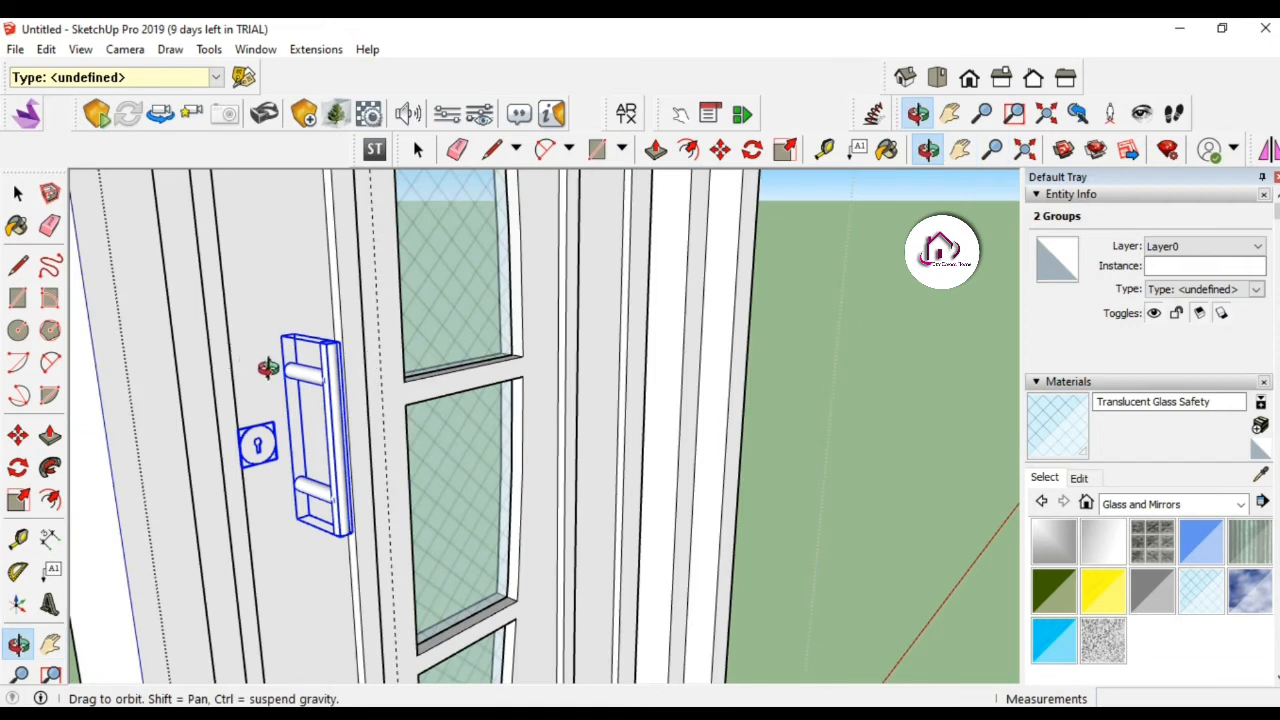
left_click_drag(268, 368, 311, 541)
key("m")
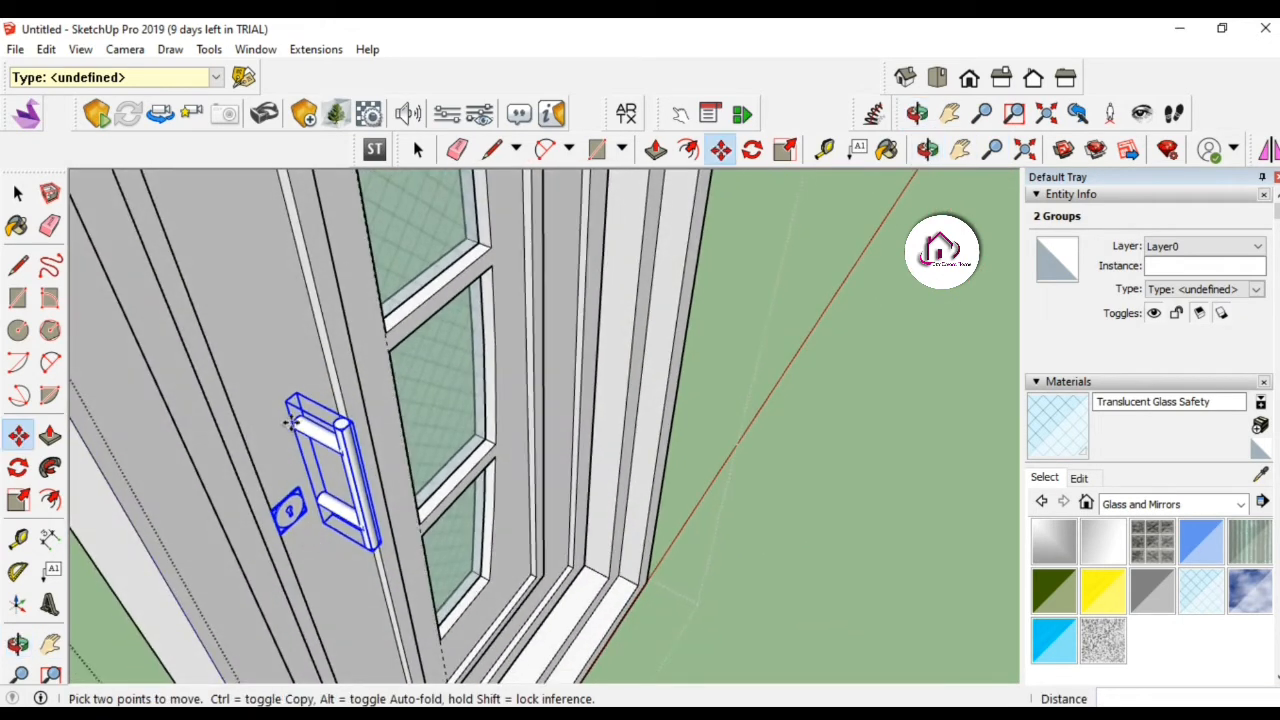
left_click(290, 423)
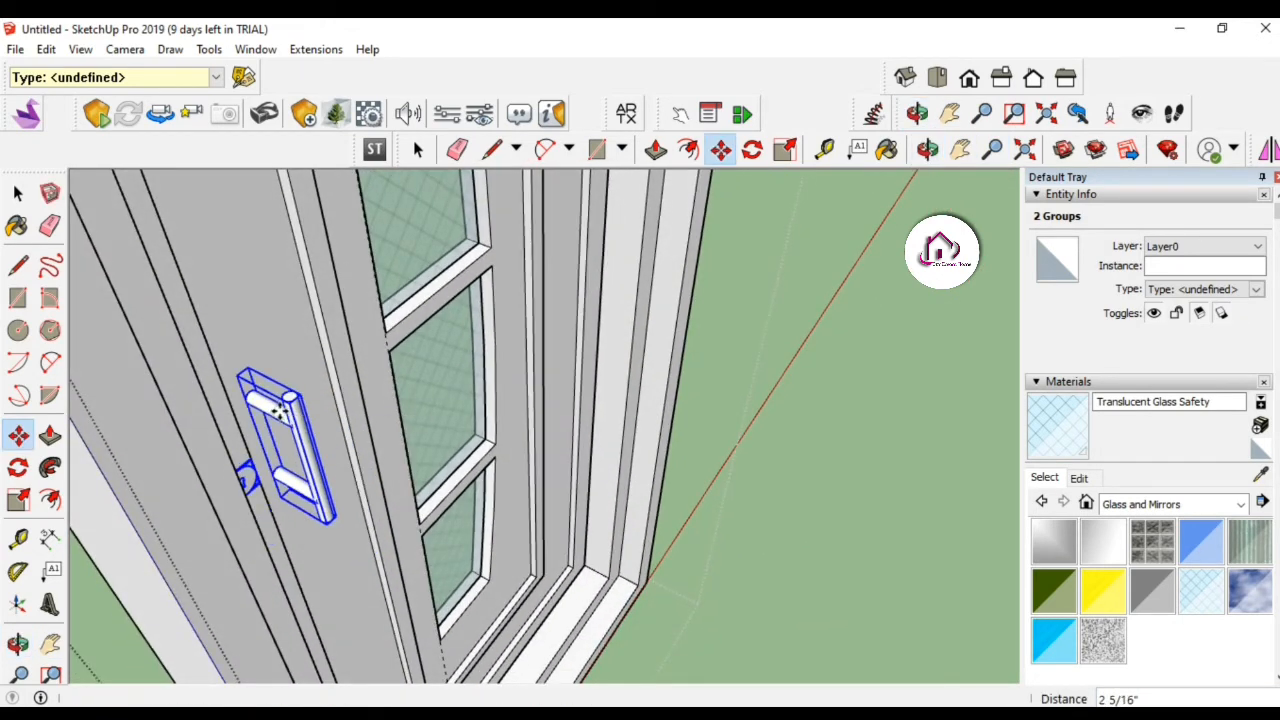
key("o")
left_click_drag(284, 406, 418, 476)
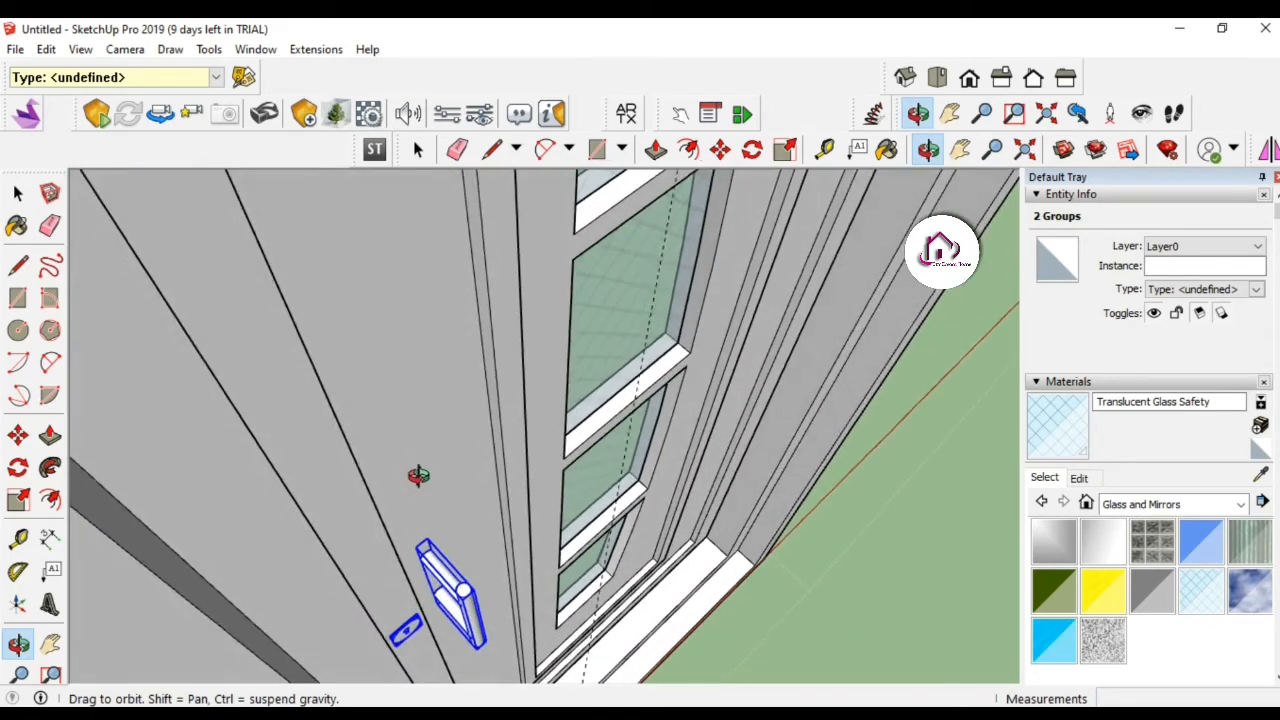
middle_click_drag(418, 476, 397, 420)
Erase the leftover dashed construction guide running past the bottom of the door.
scroll(397, 420, "down", 7)
key("space")
left_click(552, 420)
key("e")
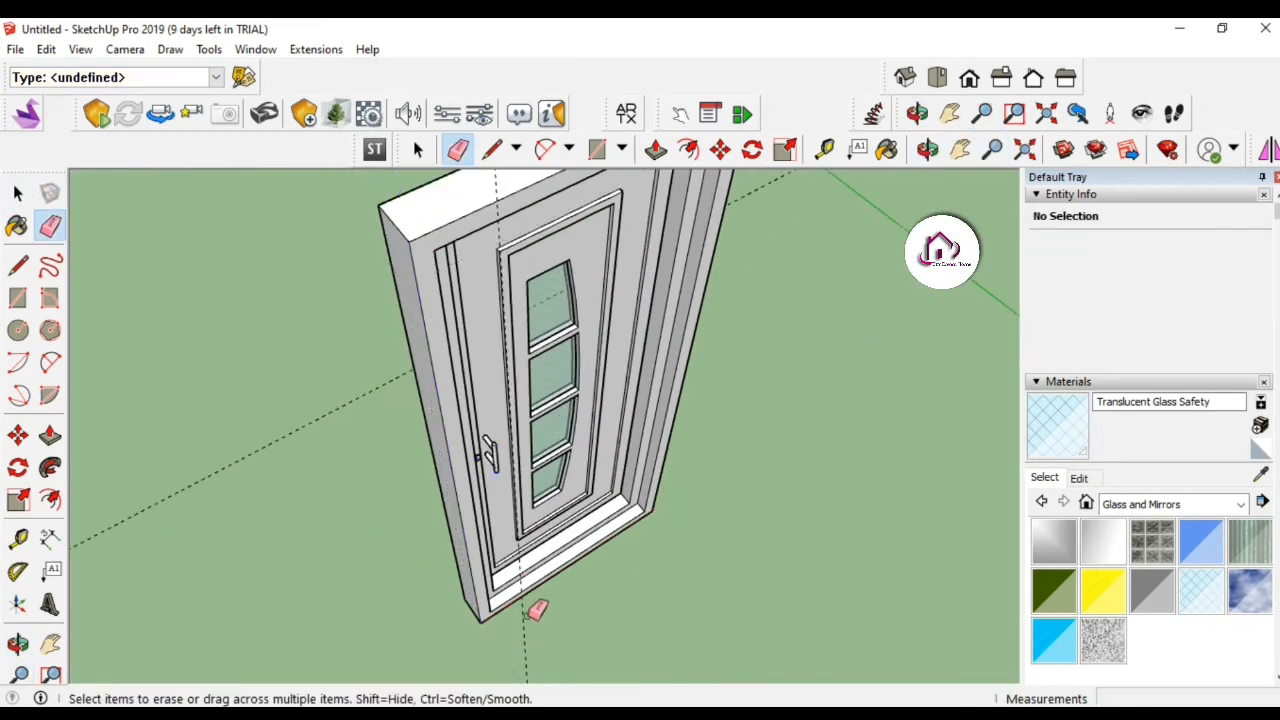
key("space")
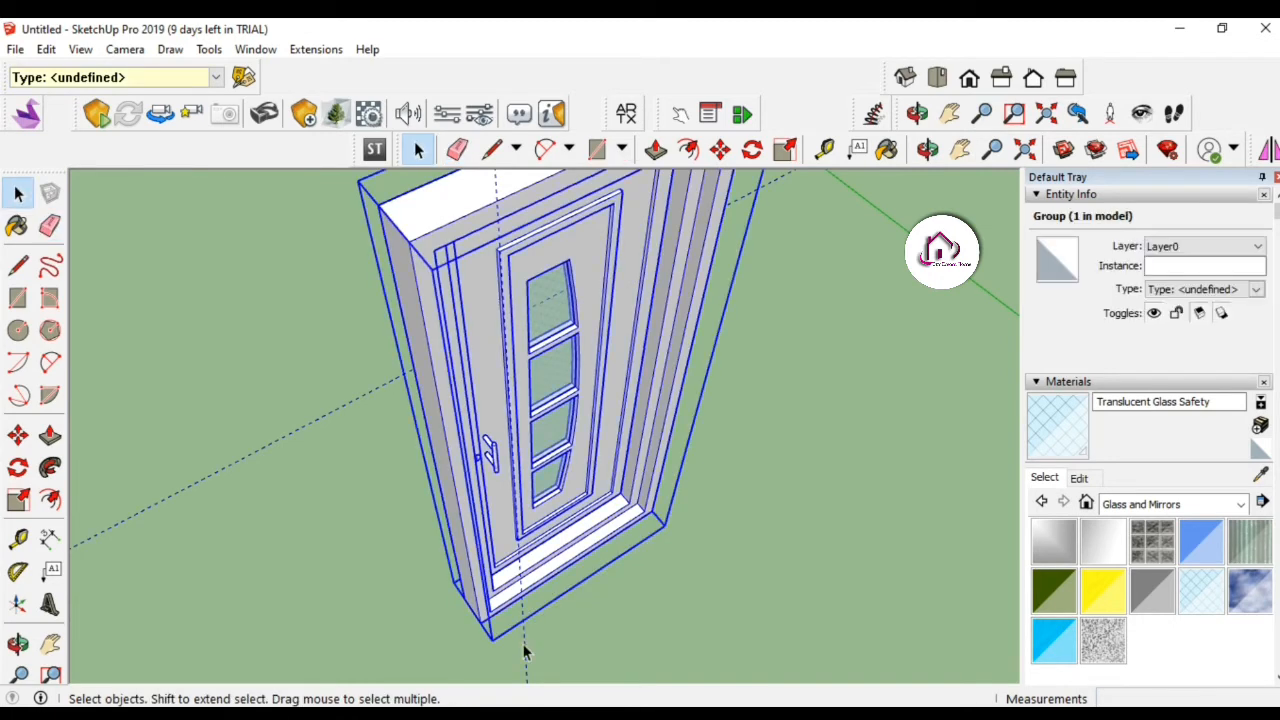
double_click(523, 651)
left_click(529, 660)
Inside the door assembly, group the door leaf with the handle and lock on its strip side.
middle_click_drag(286, 423, 688, 400)
left_click(657, 442)
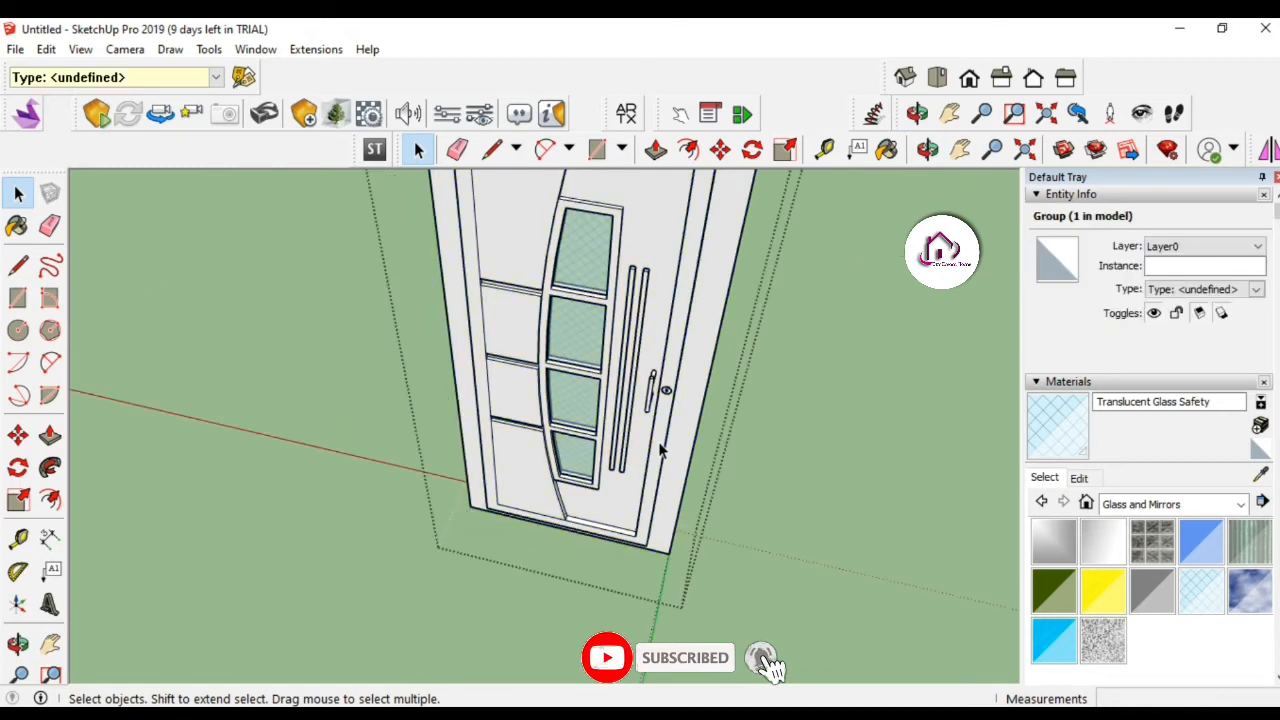
right_click(657, 442)
left_click(786, 512)
left_click(648, 400)
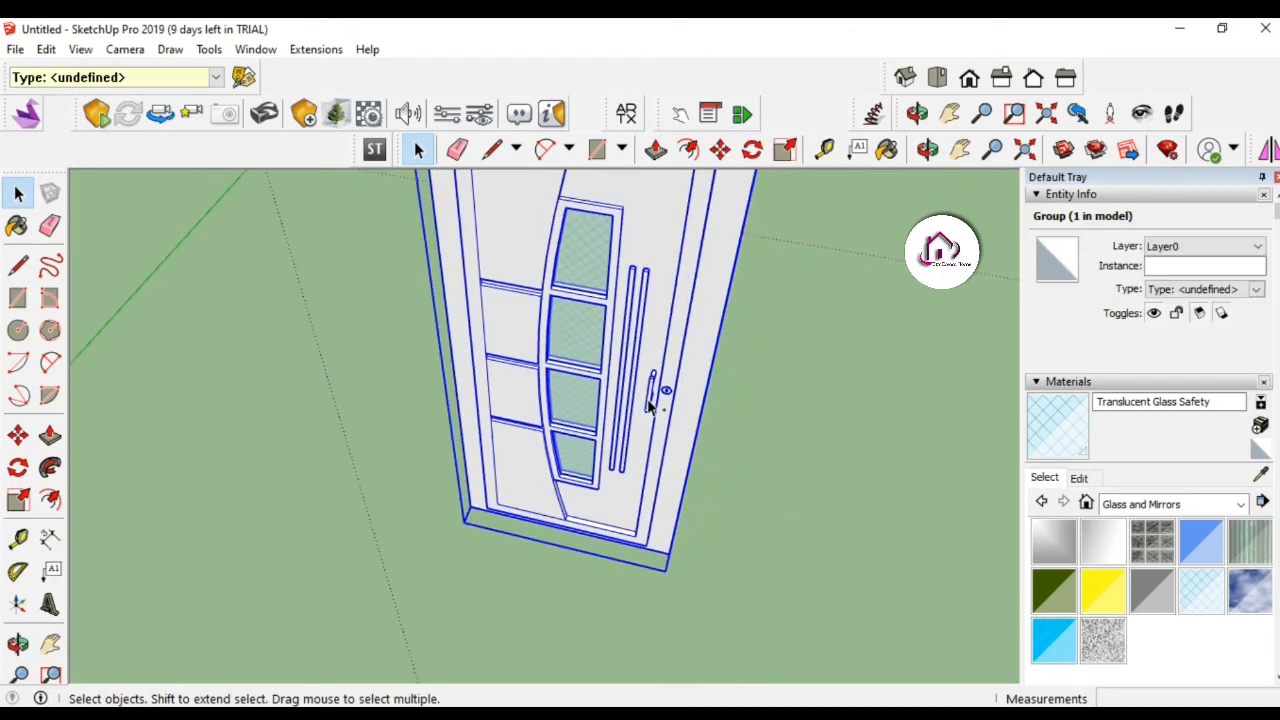
double_click(652, 405)
left_click(658, 412)
left_click(660, 415)
left_click(652, 392, "shift")
right_click(660, 392)
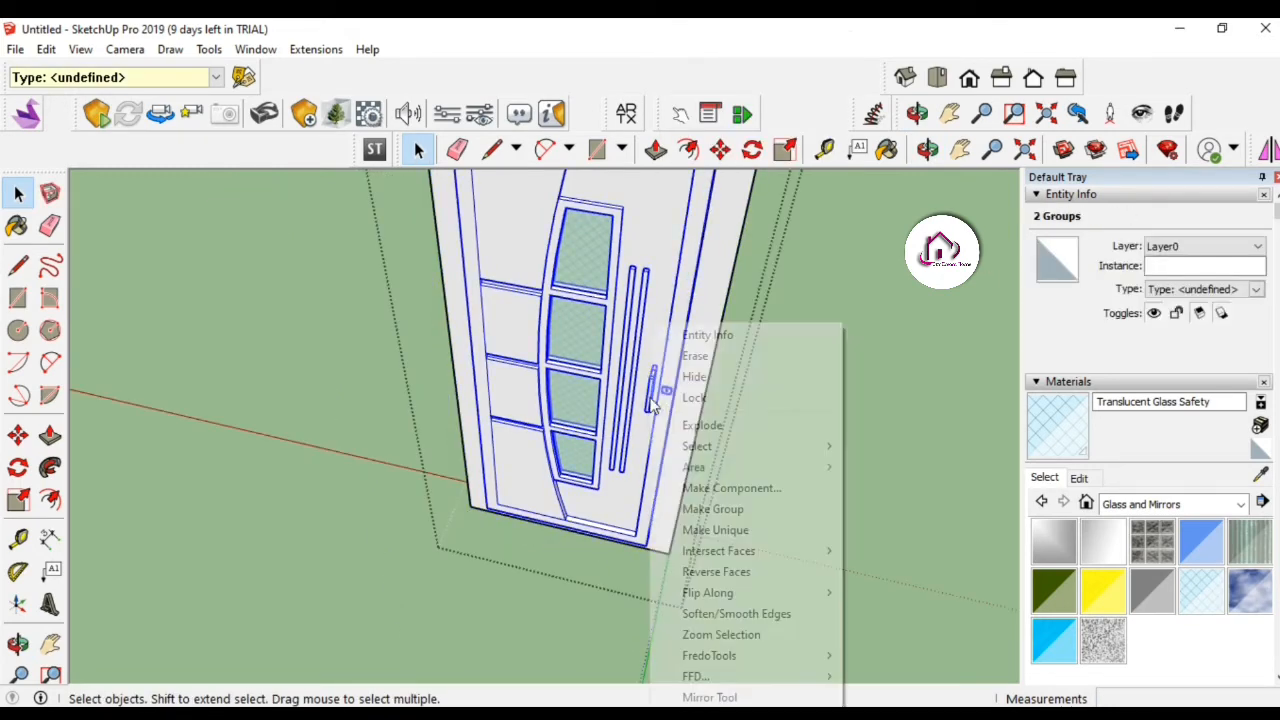
left_click(738, 505)
Add the handle and lock from the opposite side to the leaf by grouping all three together.
middle_click_drag(742, 514, 363, 349)
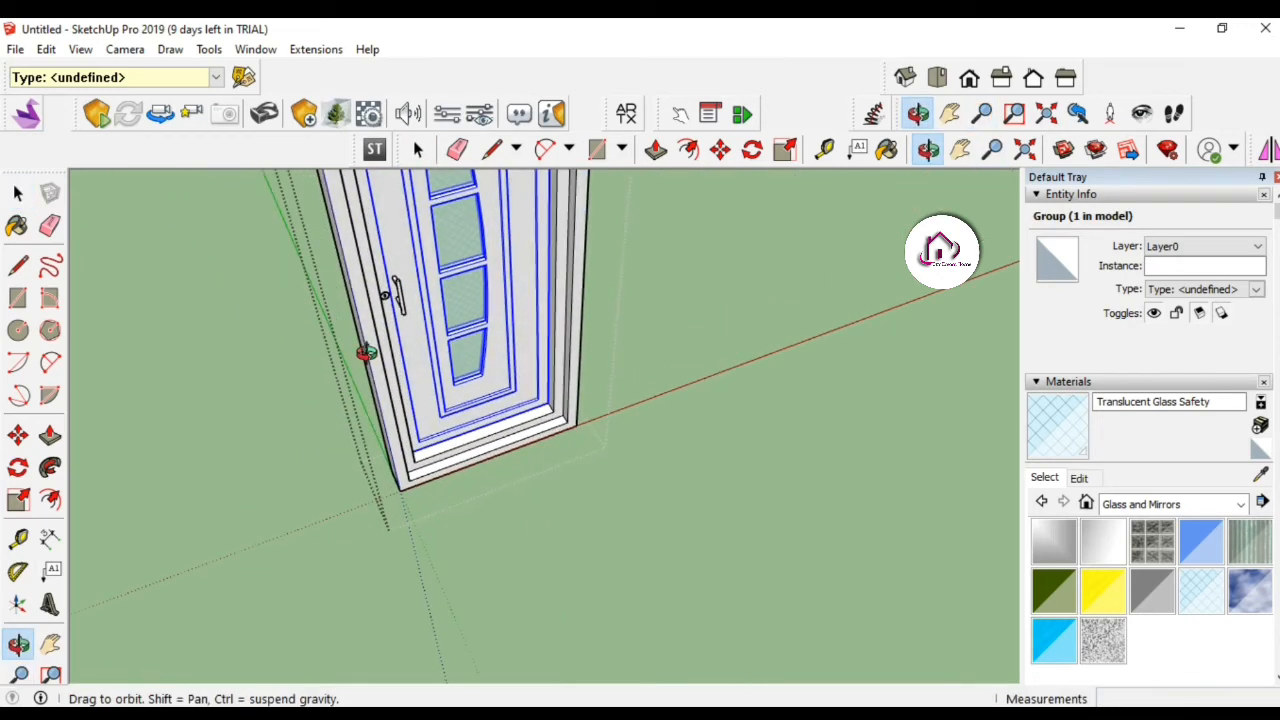
left_click(392, 298, "shift")
right_click(385, 303)
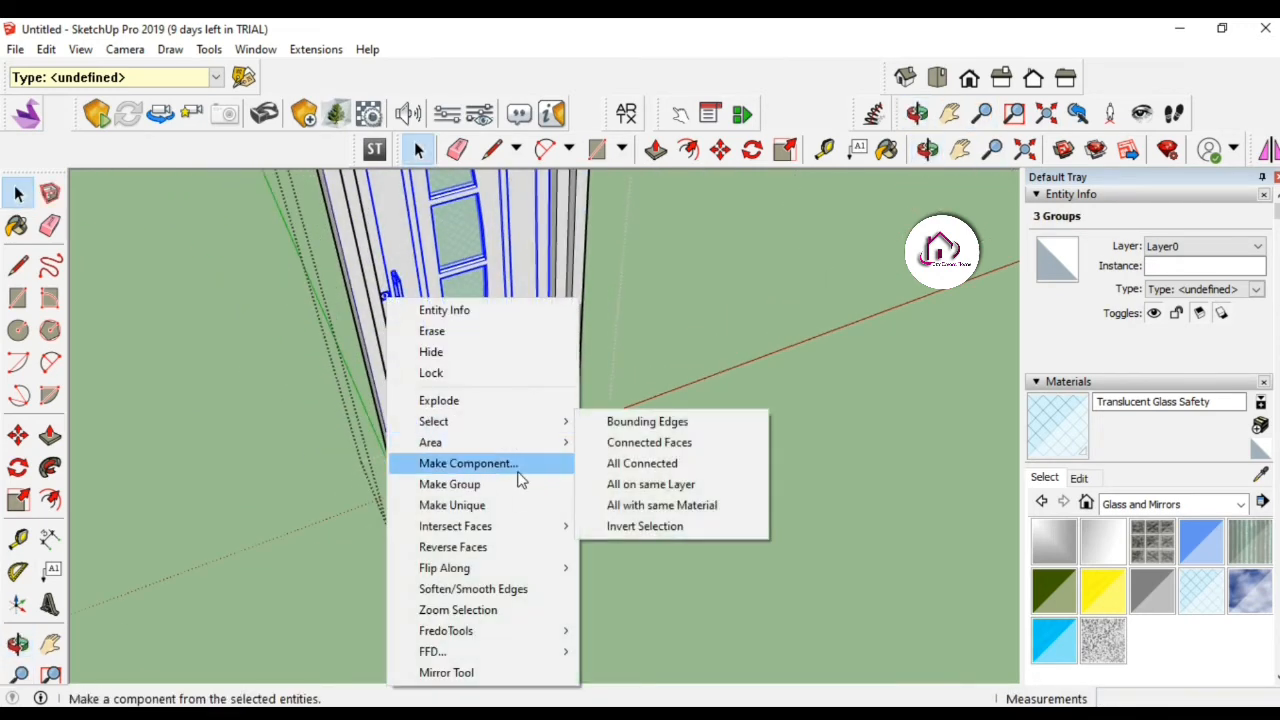
left_click(521, 485)
Try flipping the grouped door leaf along the group's green axis.
right_click(474, 335)
mouse_move(600, 613)
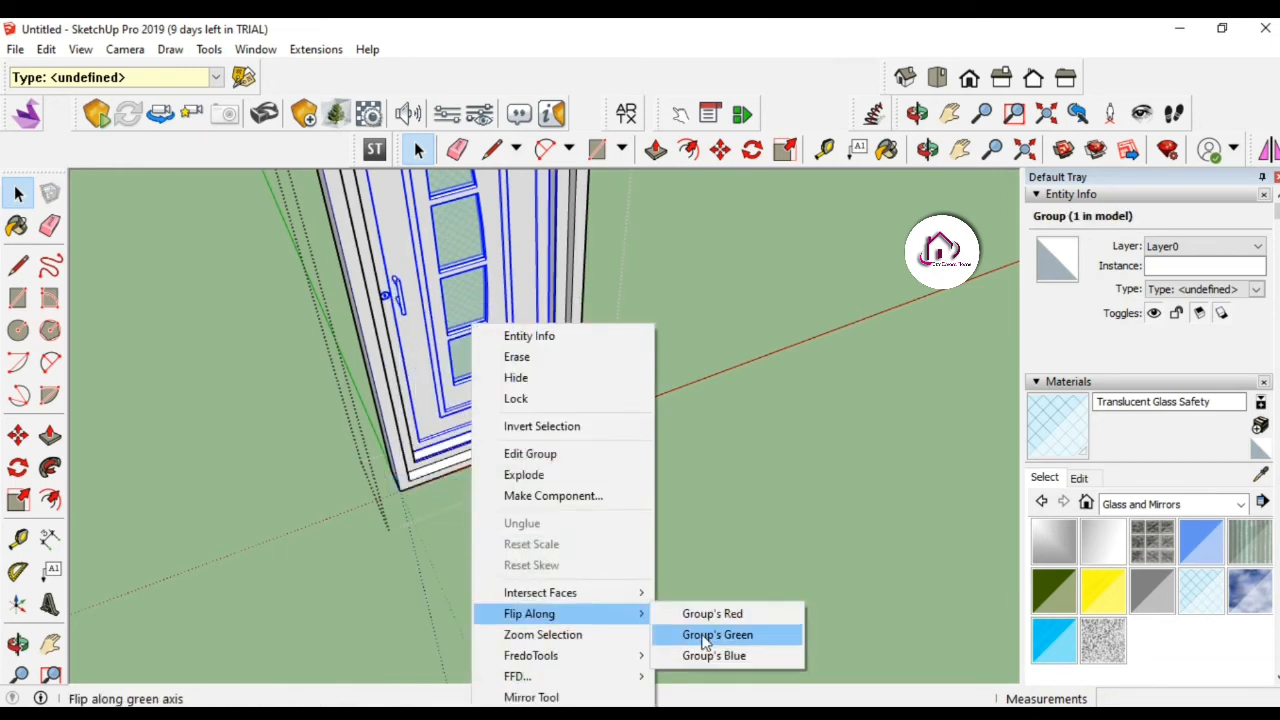
left_click(694, 632)
scroll(505, 414, "up", 2)
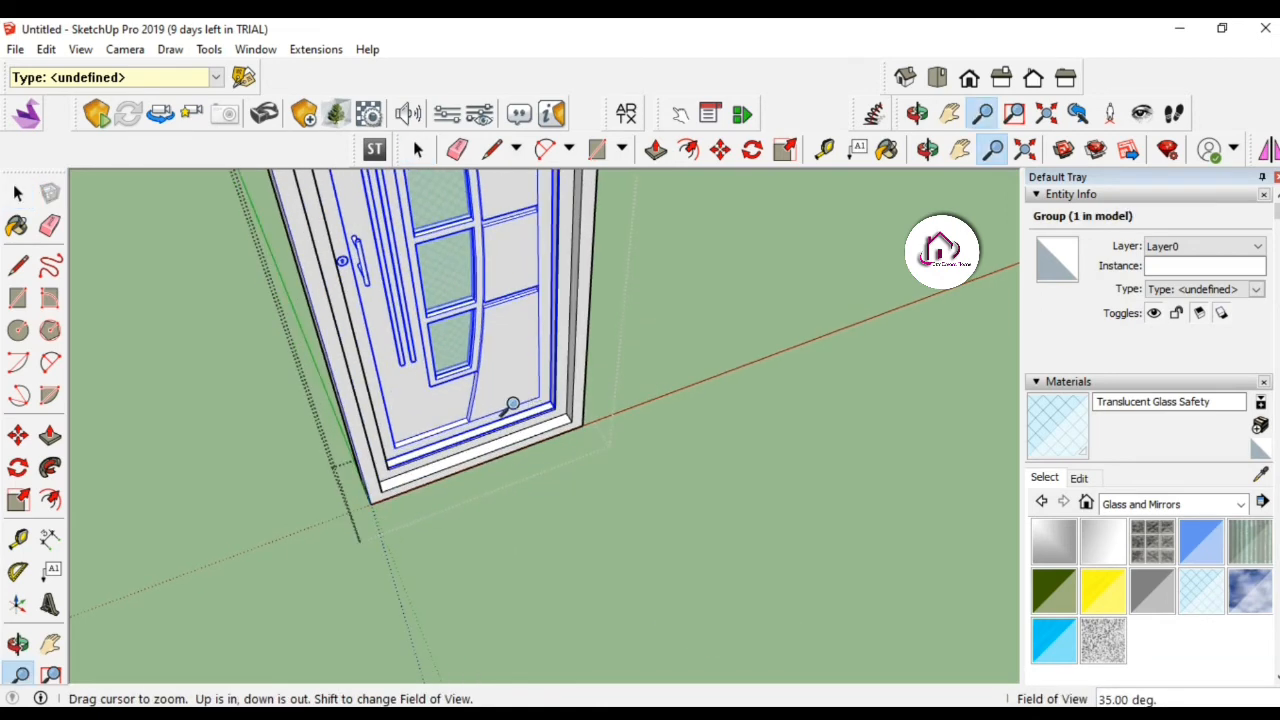
middle_click_drag(514, 440, 463, 406, "shift")
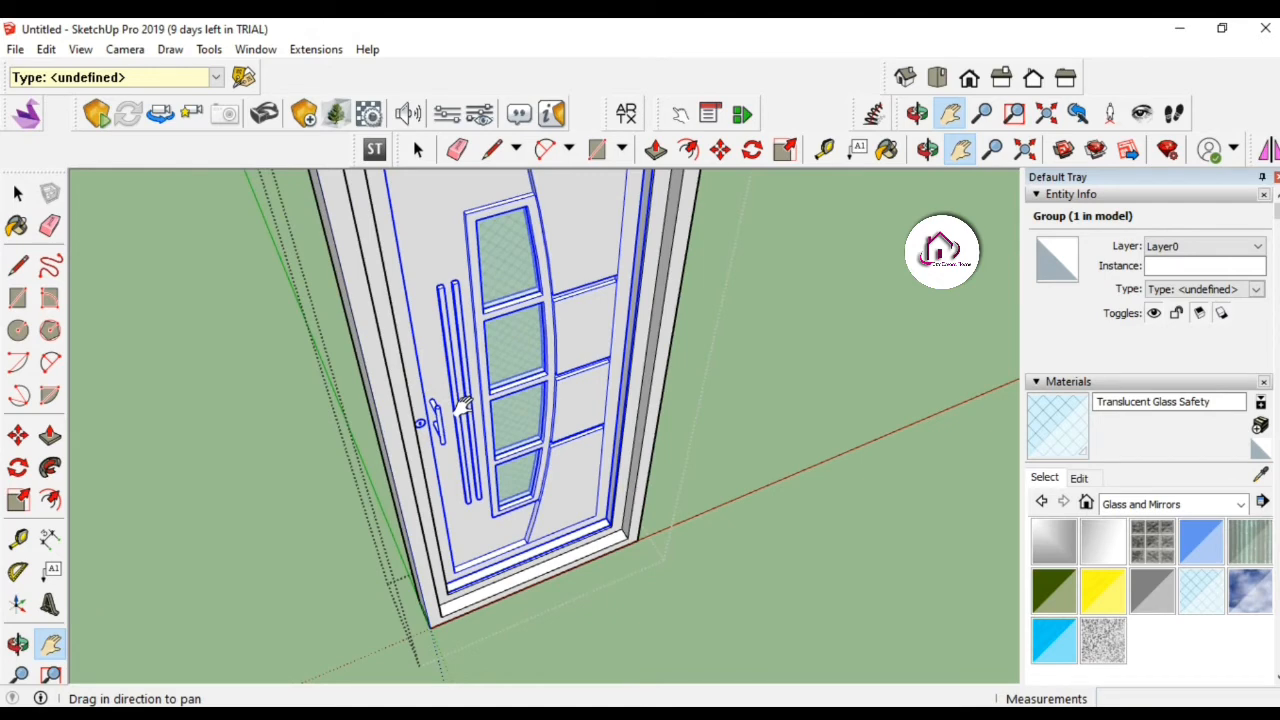
key("ctrl+z")
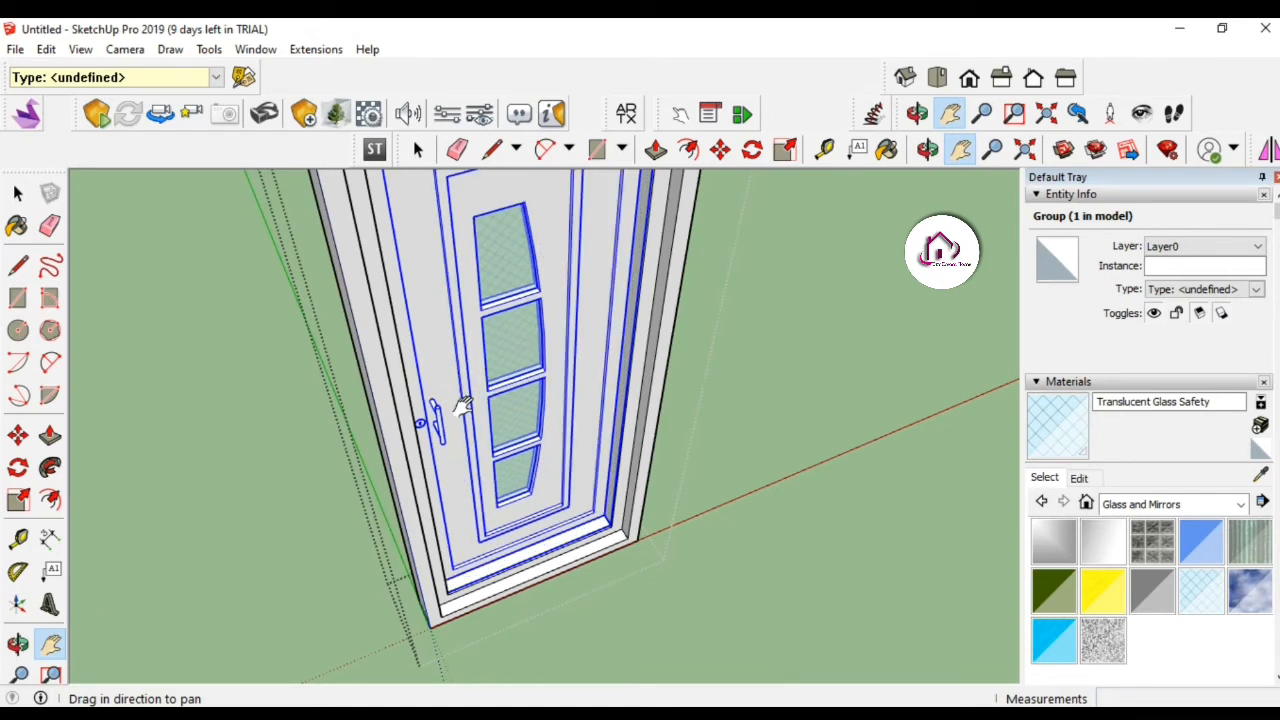
Move the door leaf group about 8 11/16" out of its frame along the green axis.
key("m")
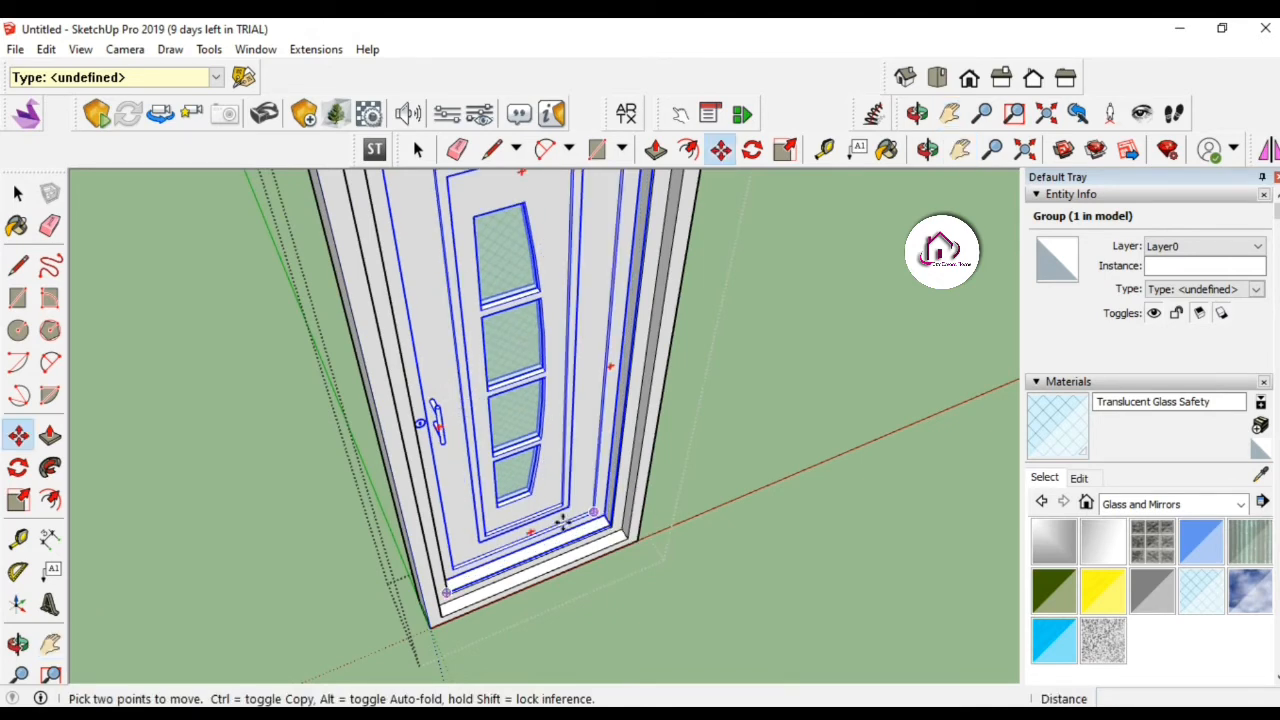
left_click(563, 522)
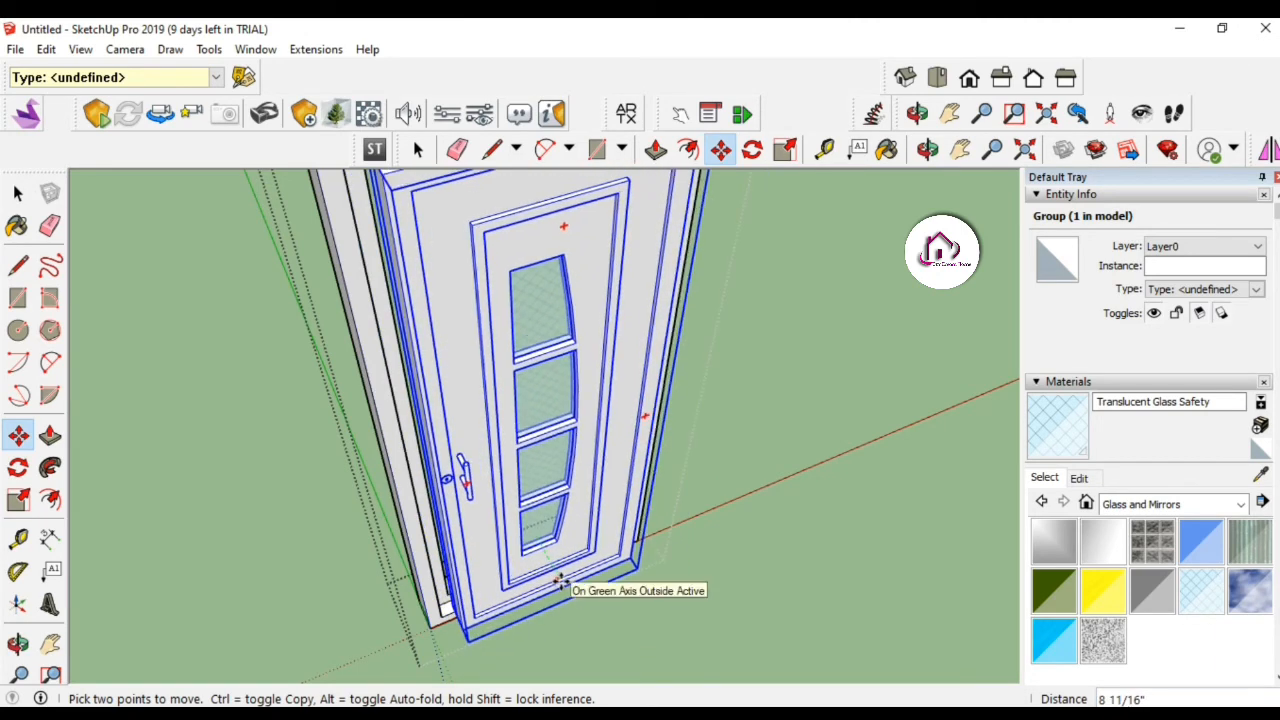
left_click(561, 580)
key("o")
left_click_drag(563, 586, 730, 491)
Draw vertical lines down the frame's bottom rail in line with both inner jamb edges to separate it.
key("h")
left_click(1253, 553)
key("z")
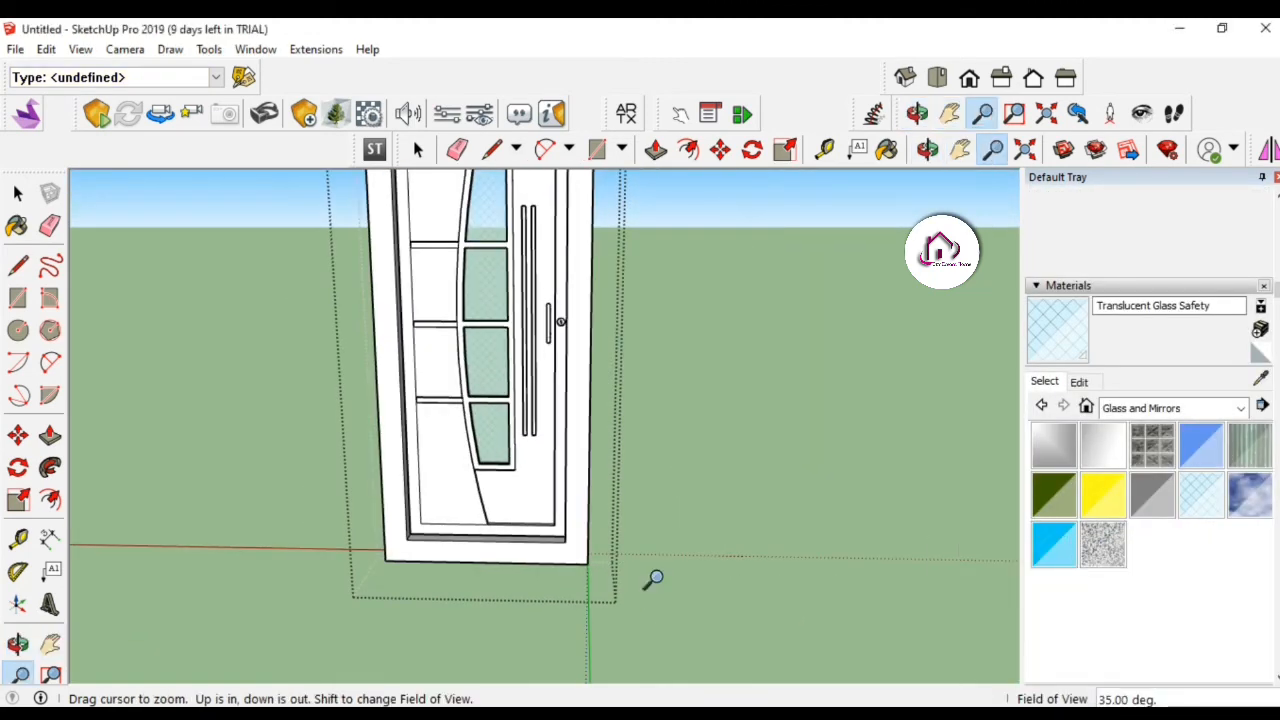
left_click_drag(471, 560, 601, 454)
key("h")
left_click_drag(565, 494, 596, 401)
key("space")
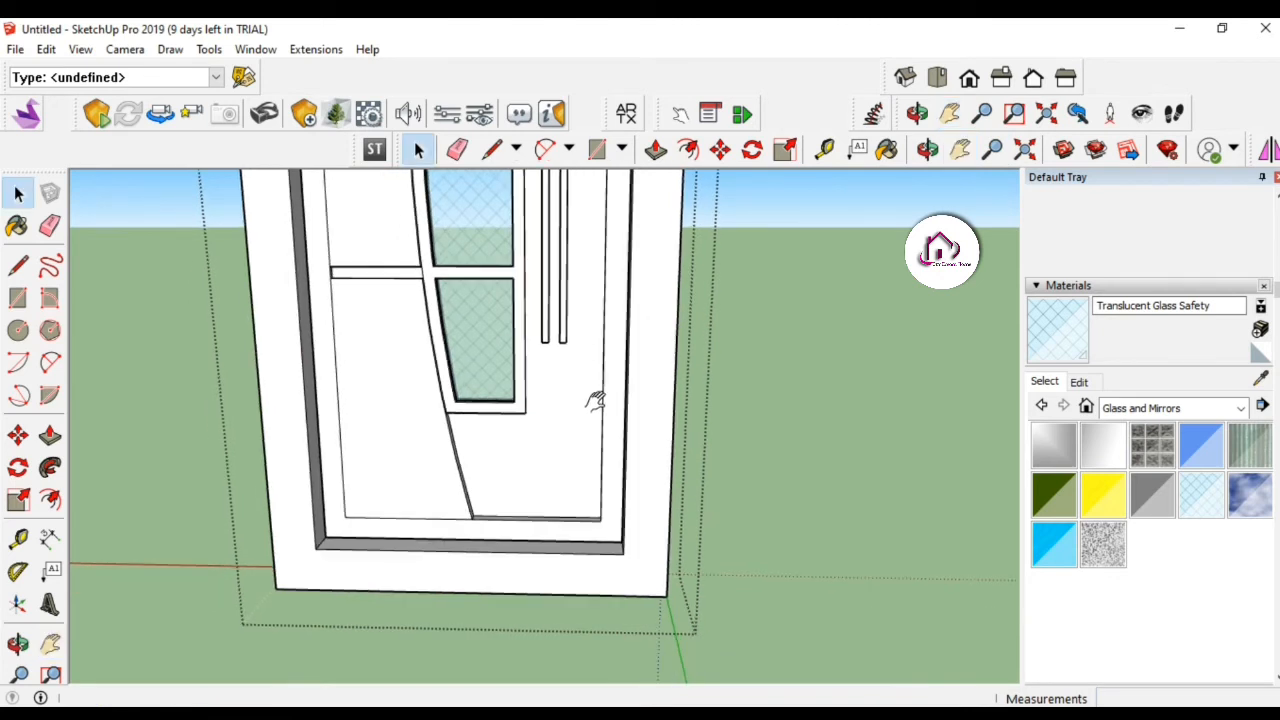
double_click(641, 426)
key("l")
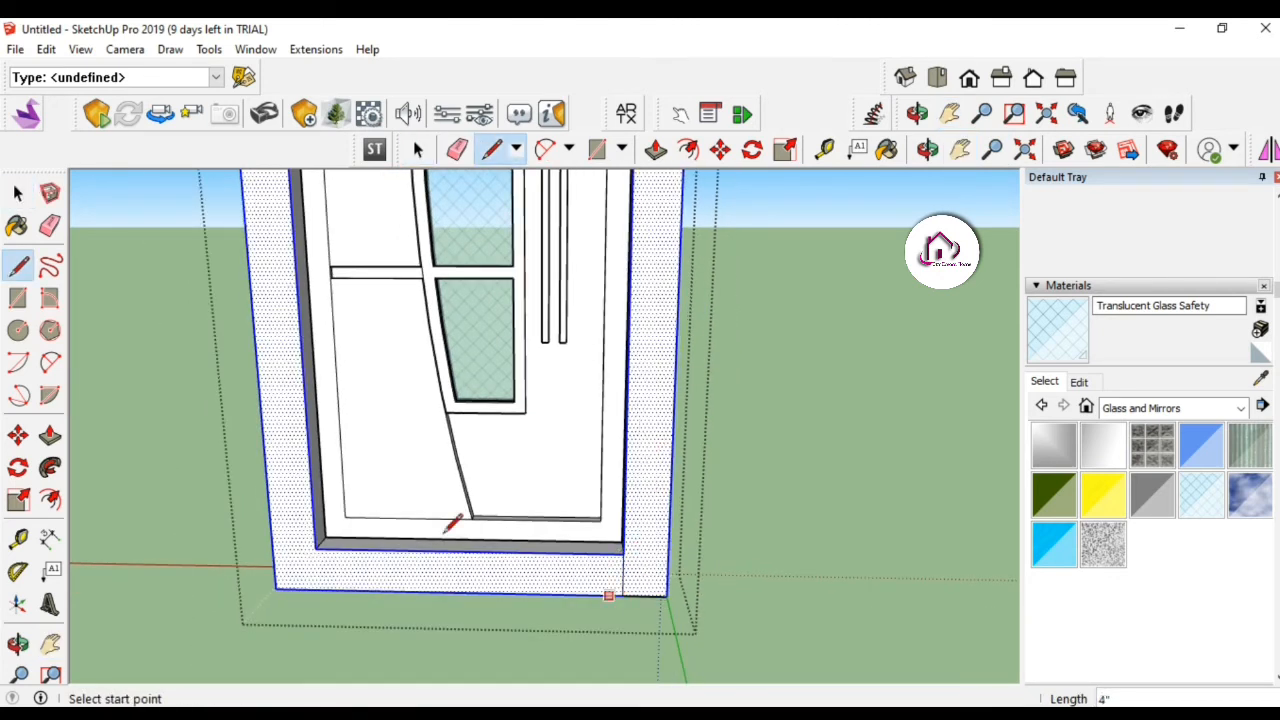
left_click(318, 588)
Push away the separated bottom rail of the frame and erase the leftover geometry across the opening.
key("p")
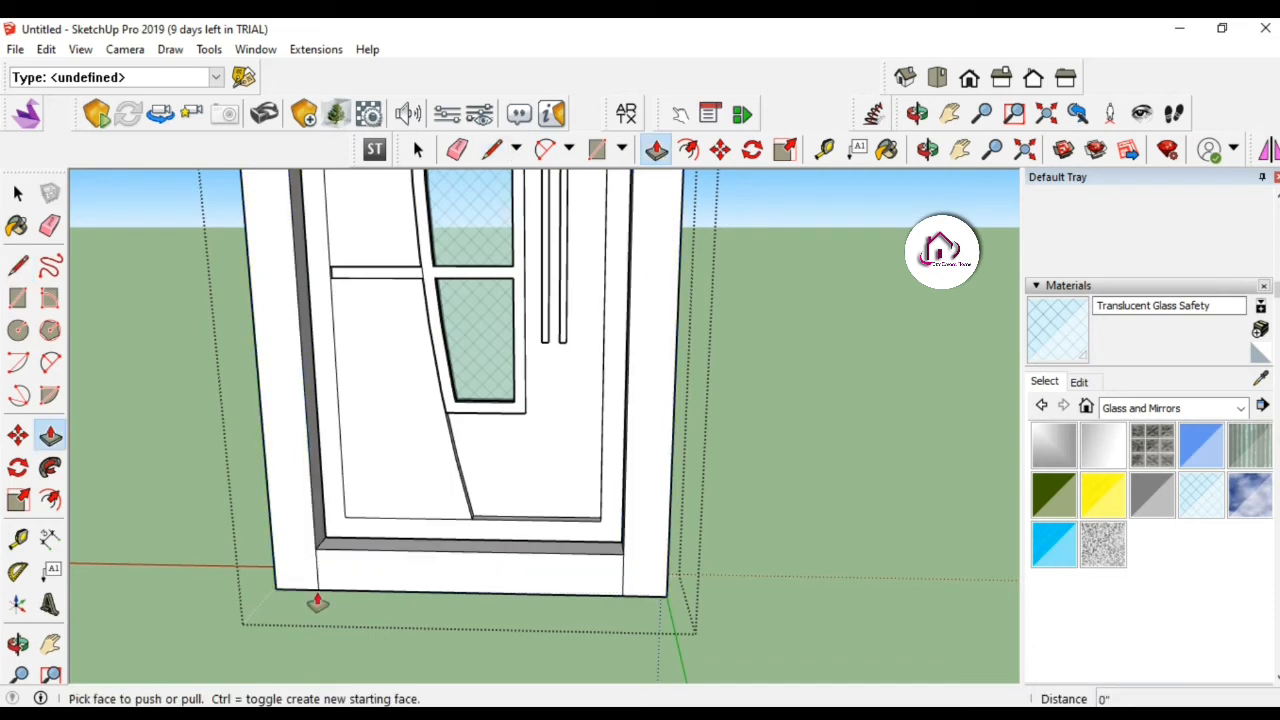
double_click(408, 576)
left_click(449, 563)
left_click(448, 565)
key("o")
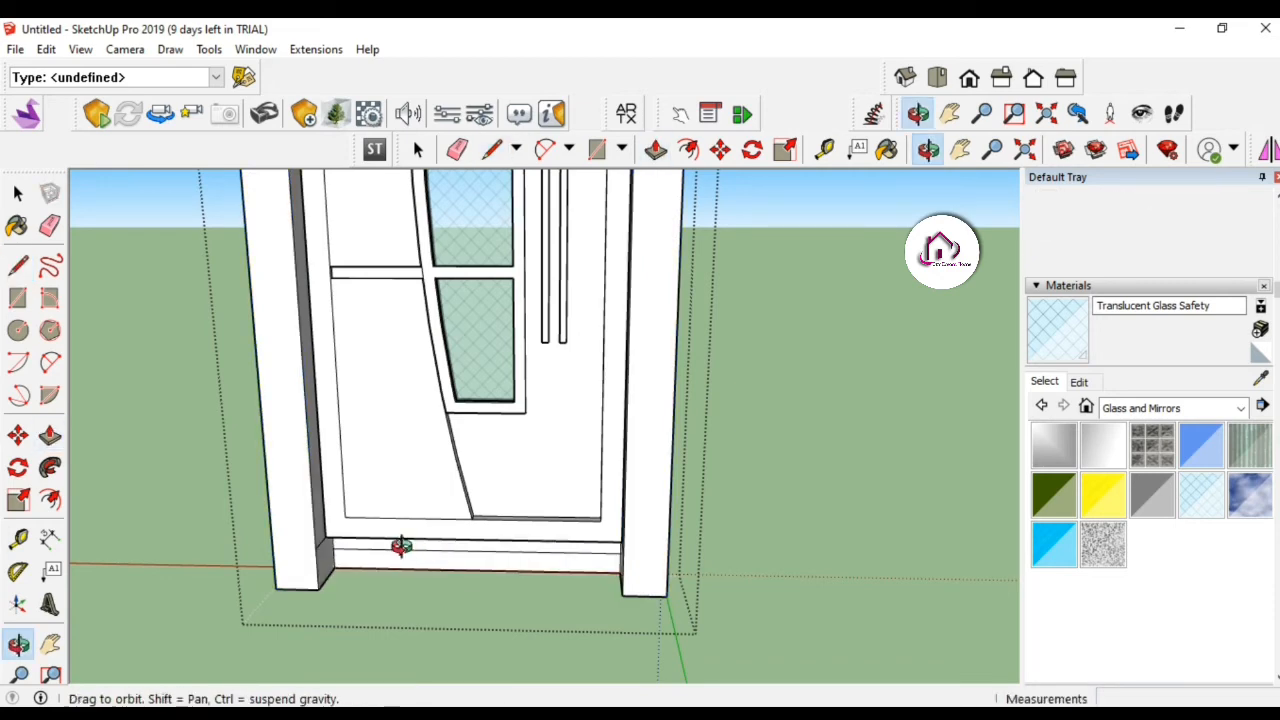
mouse_move(400, 546)
left_mouse_down()
mouse_move(346, 557)
mouse_move(634, 466)
mouse_move(863, 486)
mouse_move(720, 537)
mouse_move(425, 571)
left_mouse_up()
key("e")
left_click(737, 567)
Move the door leaf group back into the frame opening, level with the frame's front face.
key("o")
key("space")
left_click(457, 575)
key("m")
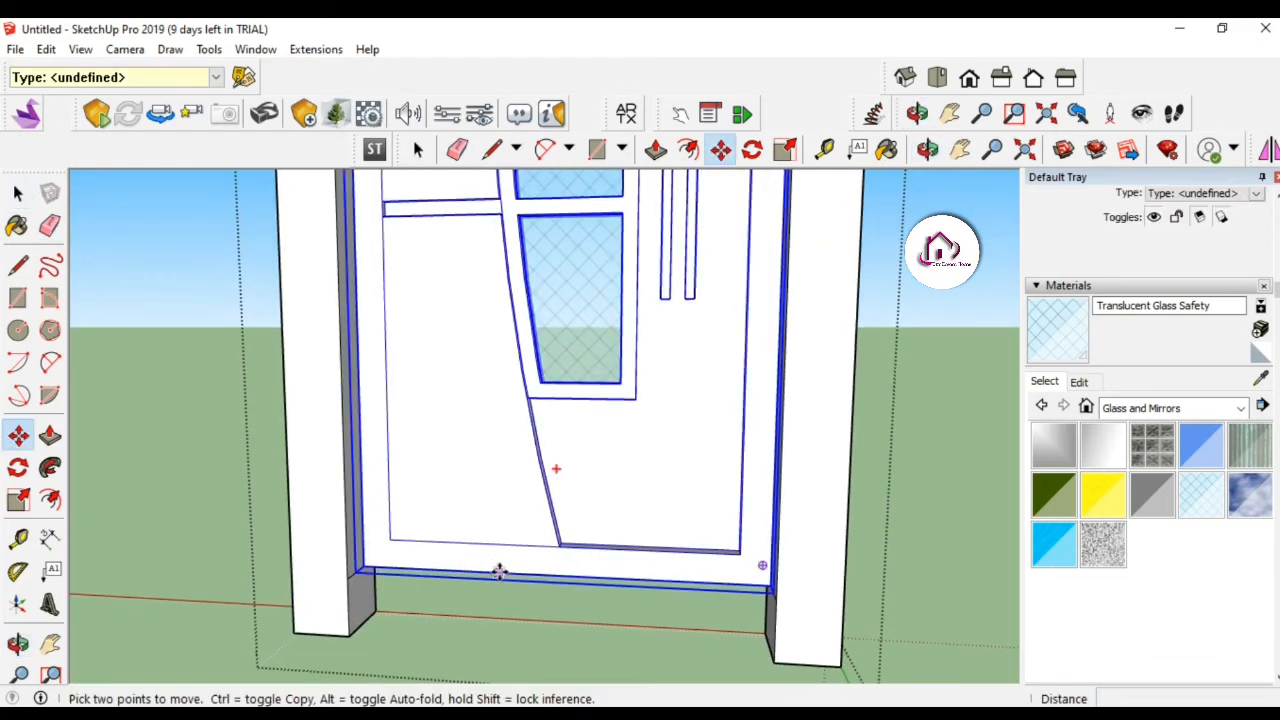
left_click(500, 571)
left_click(489, 591)
key("z")
left_click_drag(645, 310, 655, 520)
key("h")
left_click_drag(628, 290, 631, 488)
key("m")
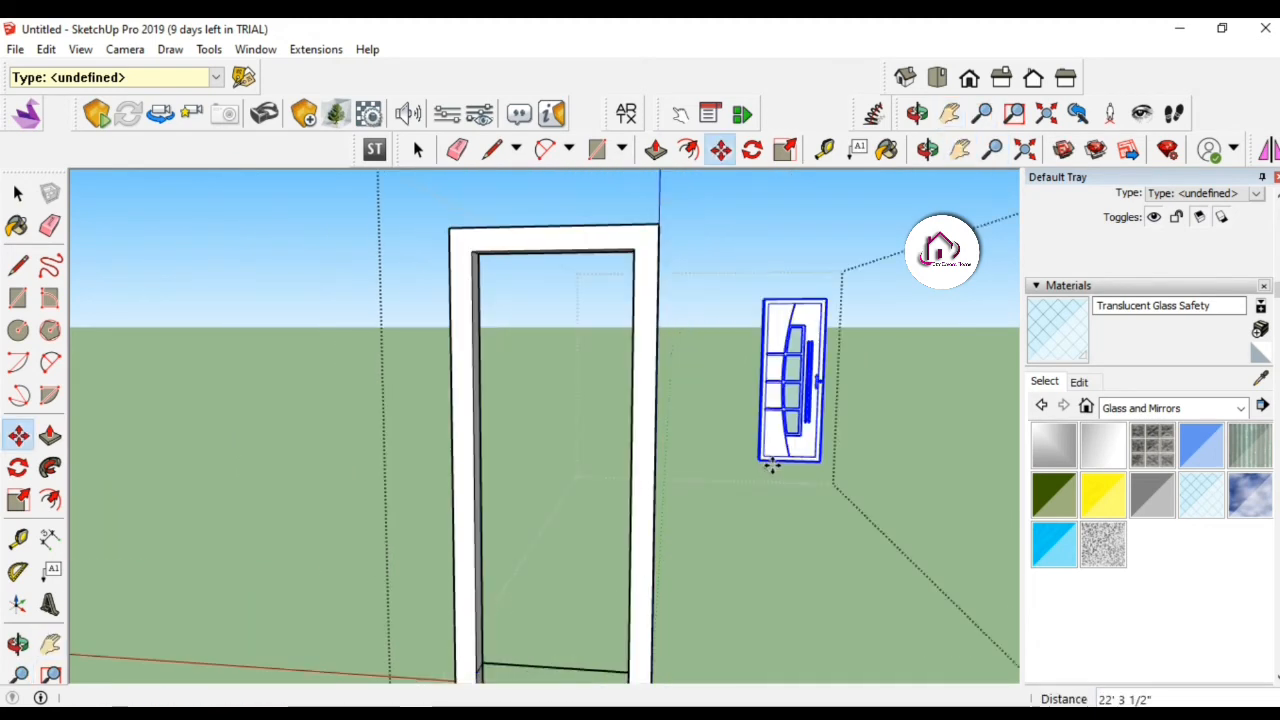
key("space")
left_click(774, 470)
key("h")
left_click_drag(763, 423, 742, 447)
Paint the door leaf with Metal Steel Textured from the Metal material library.
left_click(1239, 409)
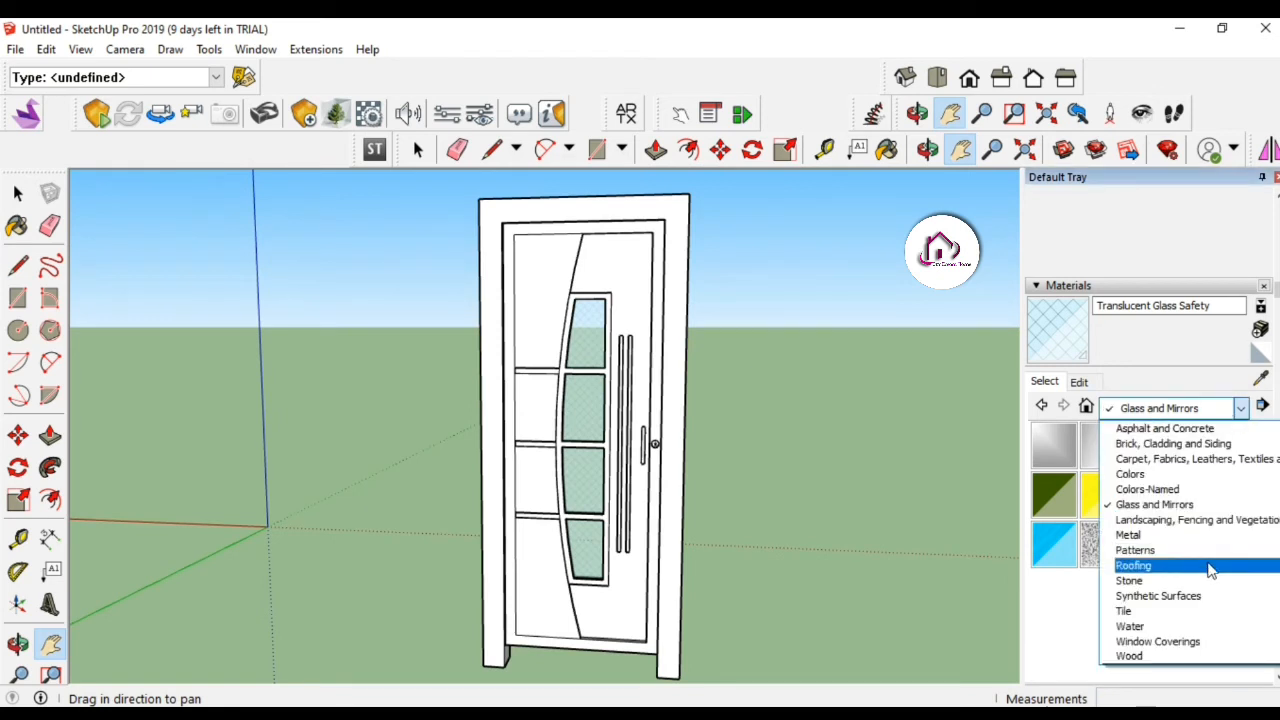
left_click(1191, 535)
left_click(1201, 495)
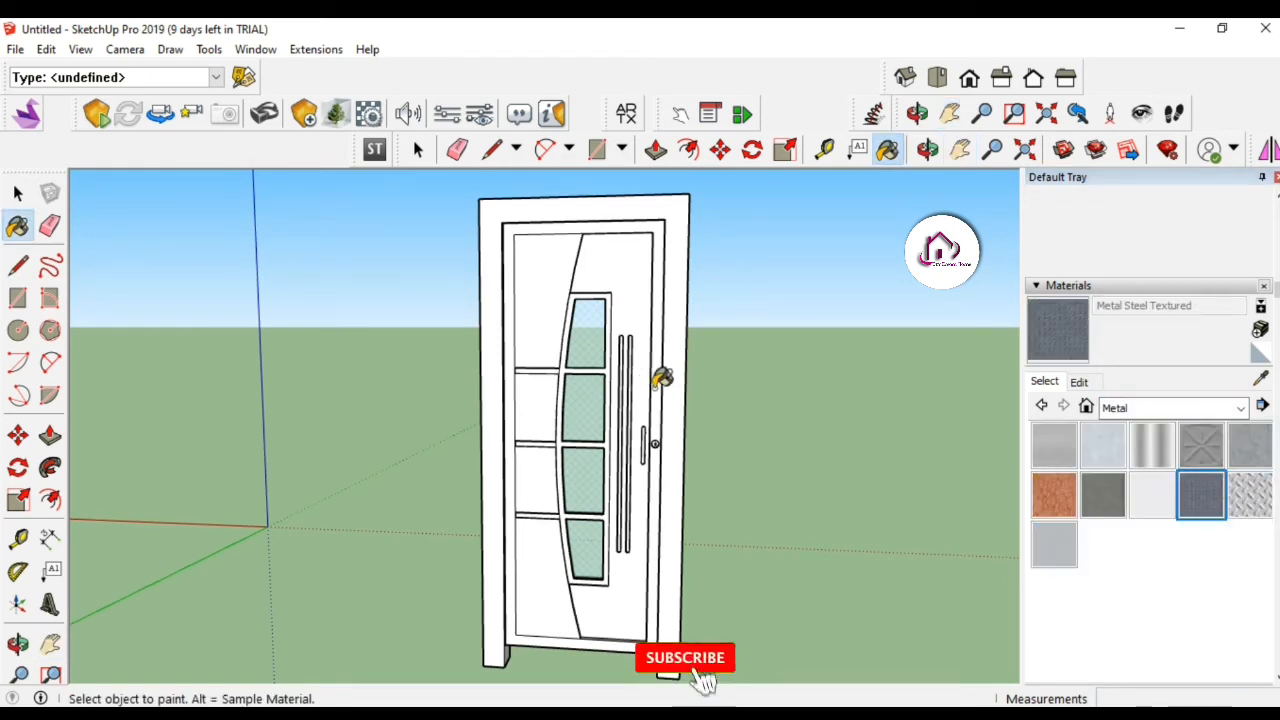
key("space")
left_click(650, 400)
key("b")
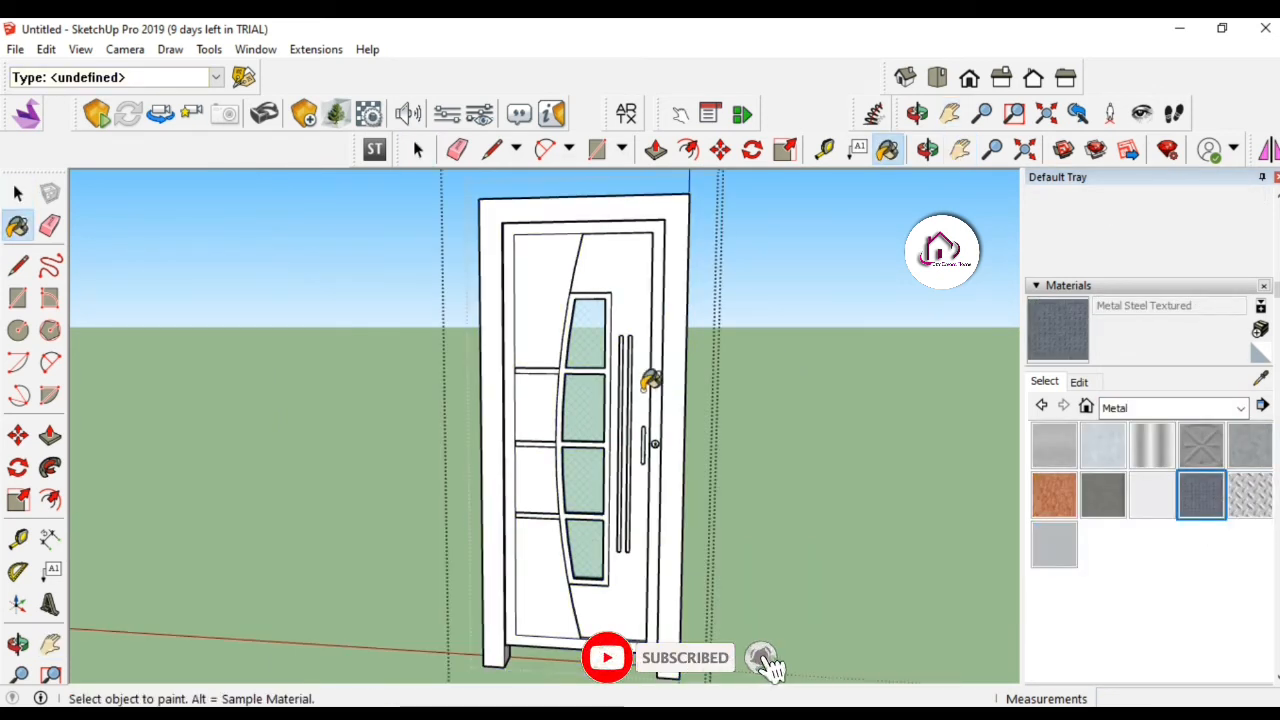
left_click(646, 386)
Set the Metal Steel Textured material's texture size to 6" and its colour saturation to 13.
left_click(1090, 387)
left_click_drag(1082, 601, 1058, 601)
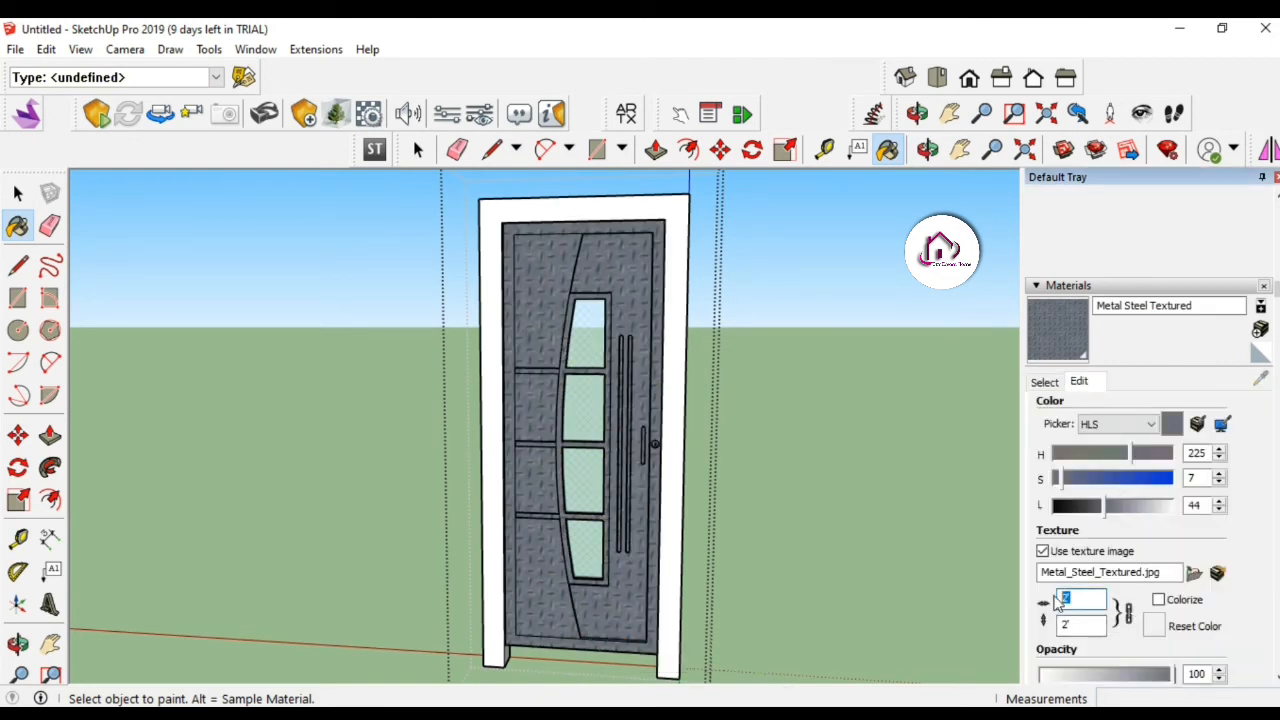
type("2")
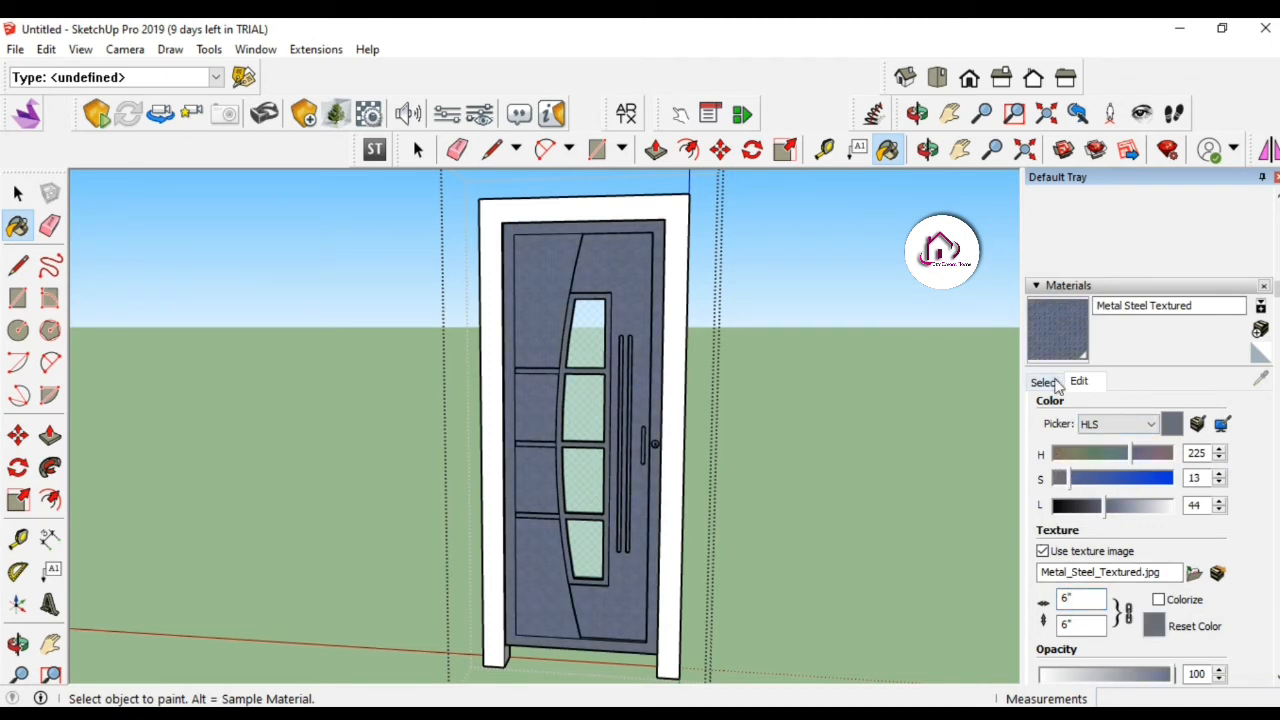
Paint the front of the door frame with Metal Steel Textured.
left_click(1045, 382)
left_click(674, 513)
key("space")
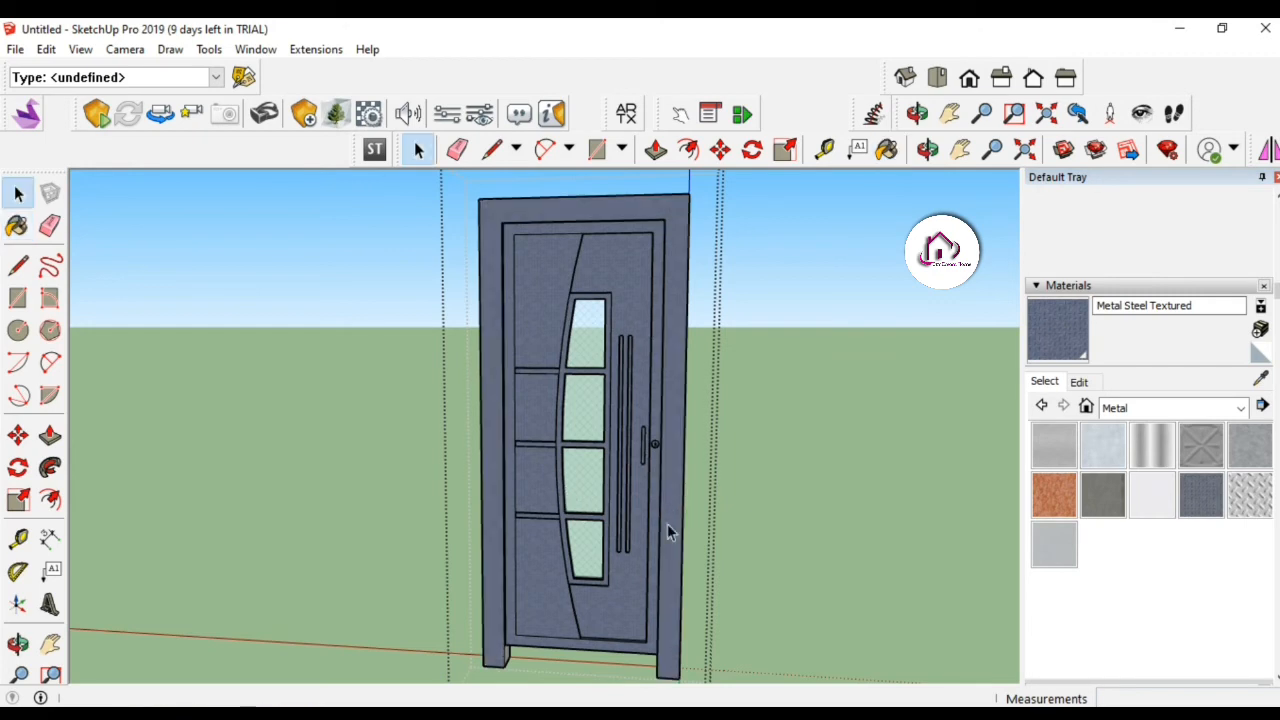
Choose the near-black Color M08 from the Colors material library as the paint material.
key("z")
left_click_drag(534, 528, 690, 420)
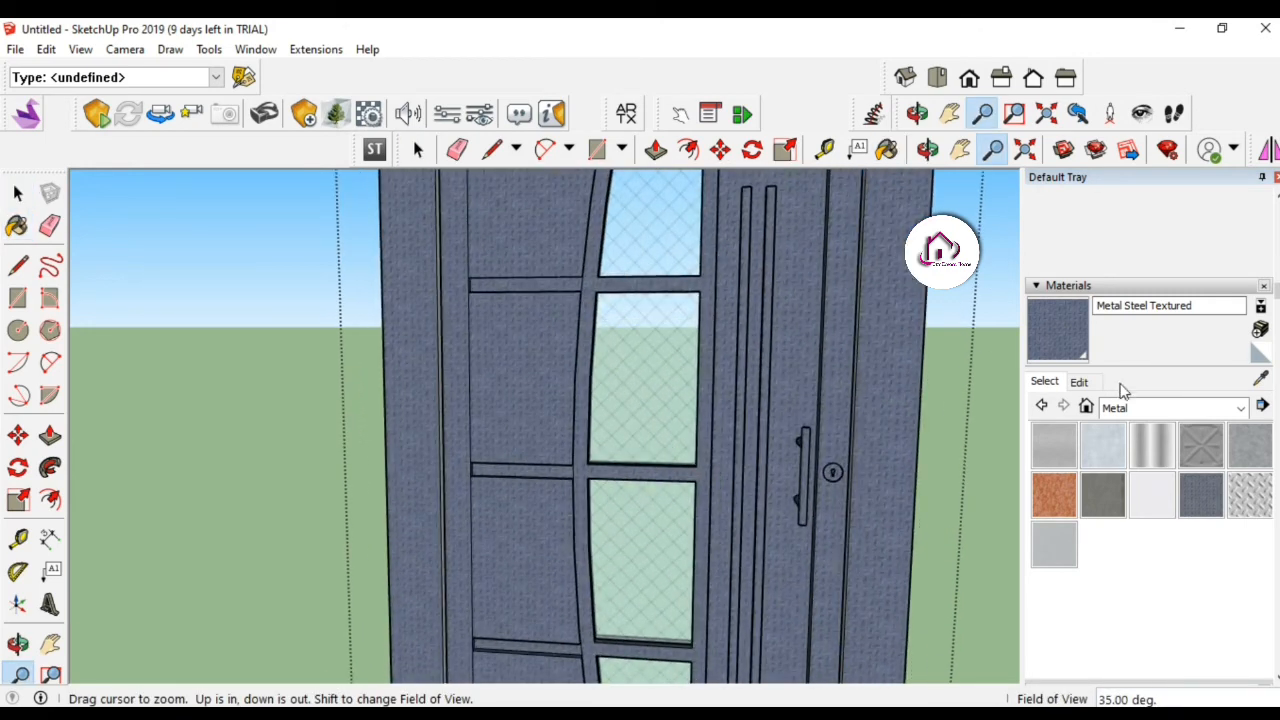
left_click(1150, 408)
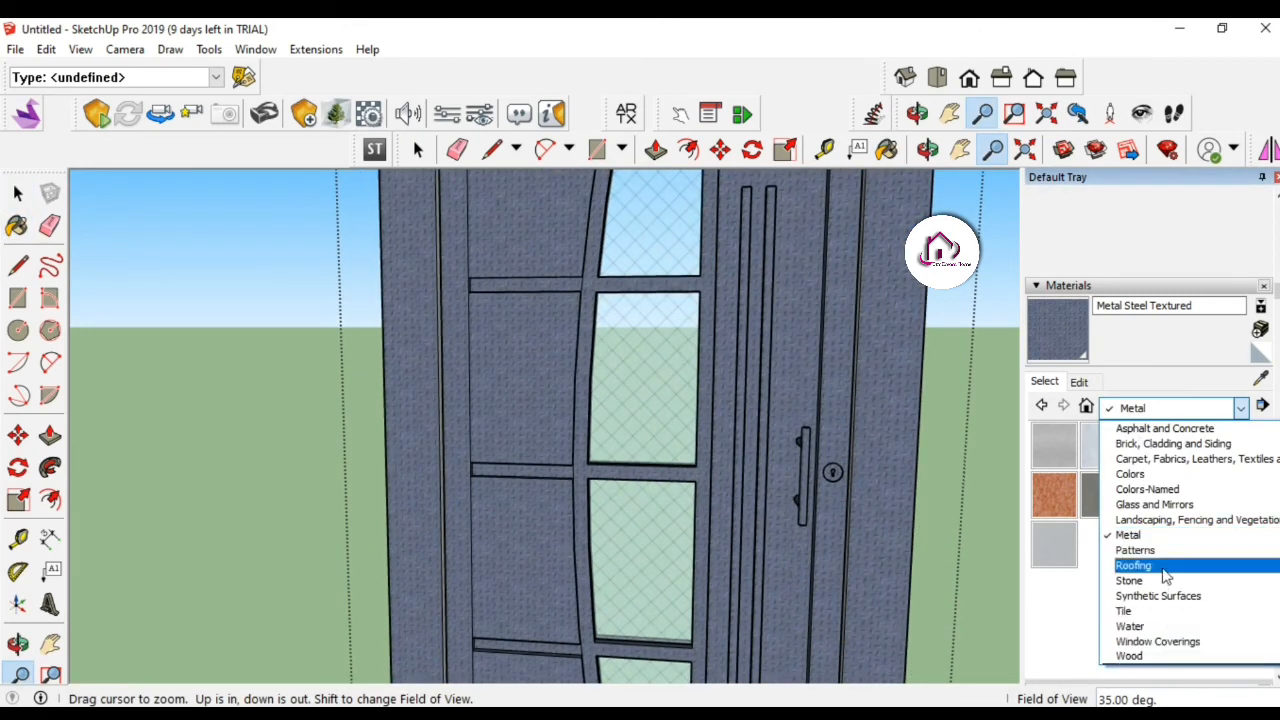
left_click(1160, 487)
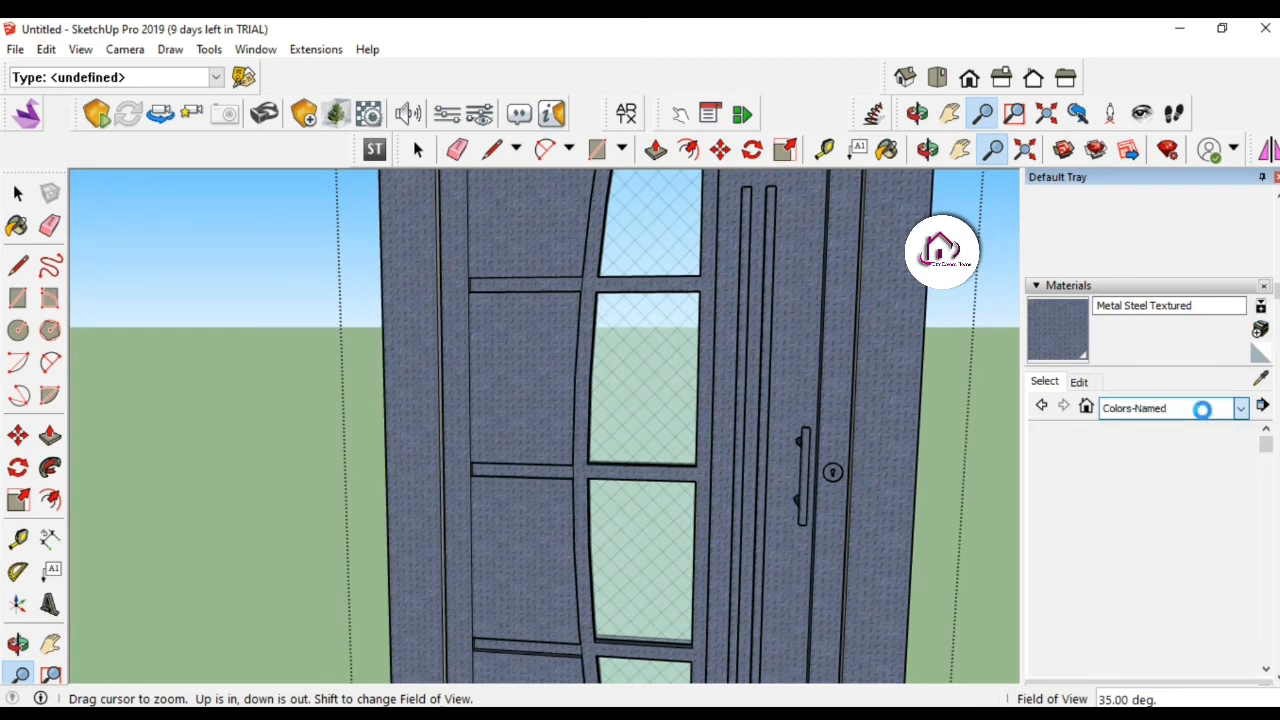
left_click(1205, 408)
left_click(1262, 472)
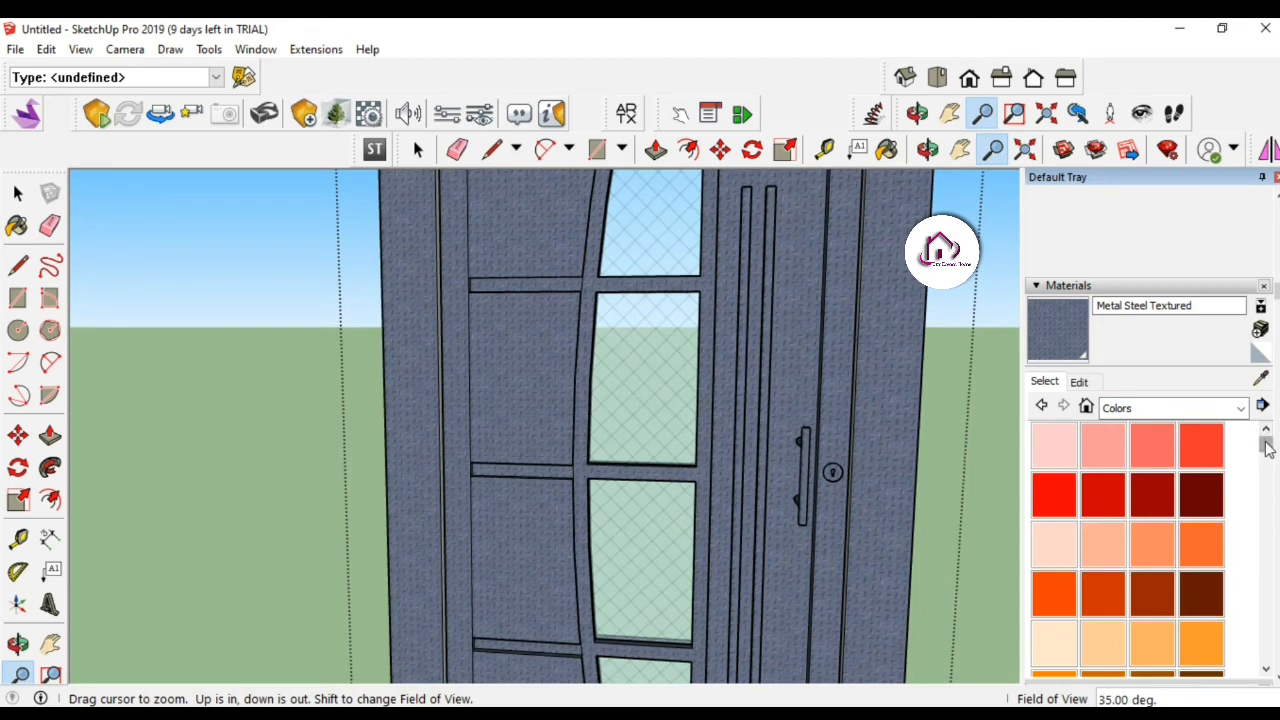
left_click_drag(1267, 440, 1267, 650)
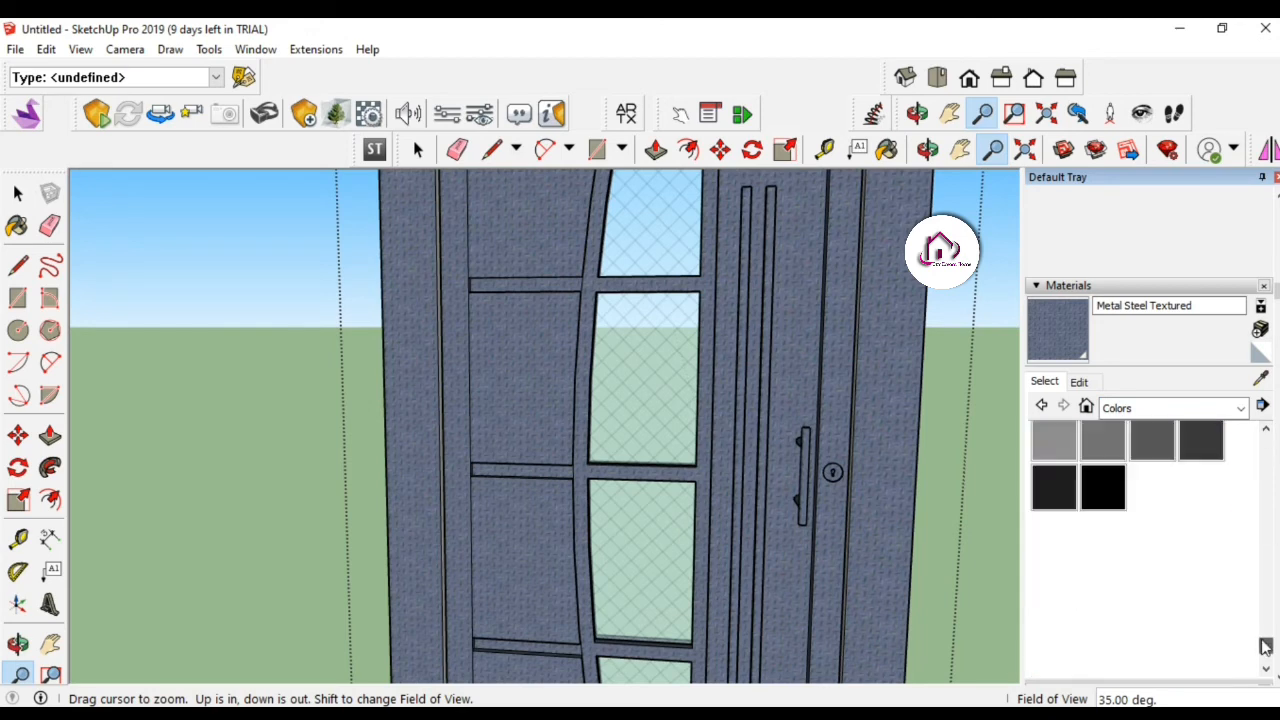
left_click(1040, 490)
Paint the curved surround and crossbars of the front face's glazed openings with Color M08.
key("space")
double_click(582, 478)
double_click(582, 477)
double_click(582, 477)
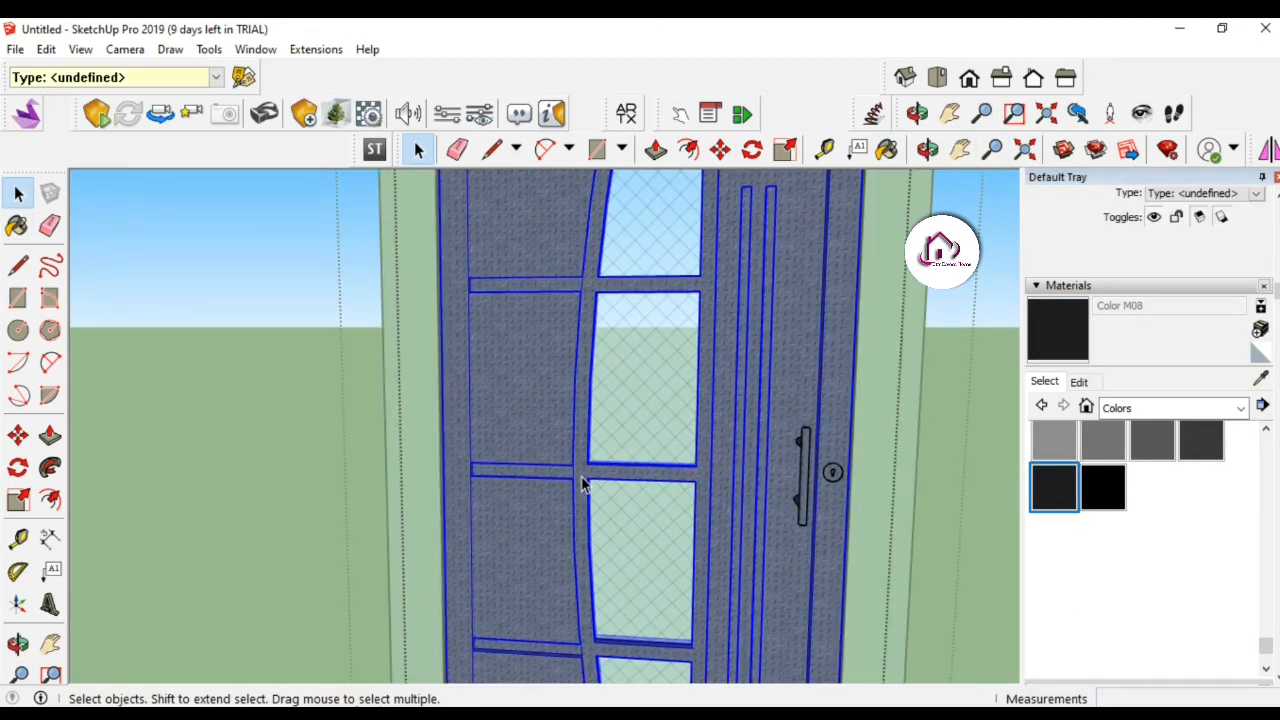
double_click(582, 477)
key("b")
left_click(590, 466)
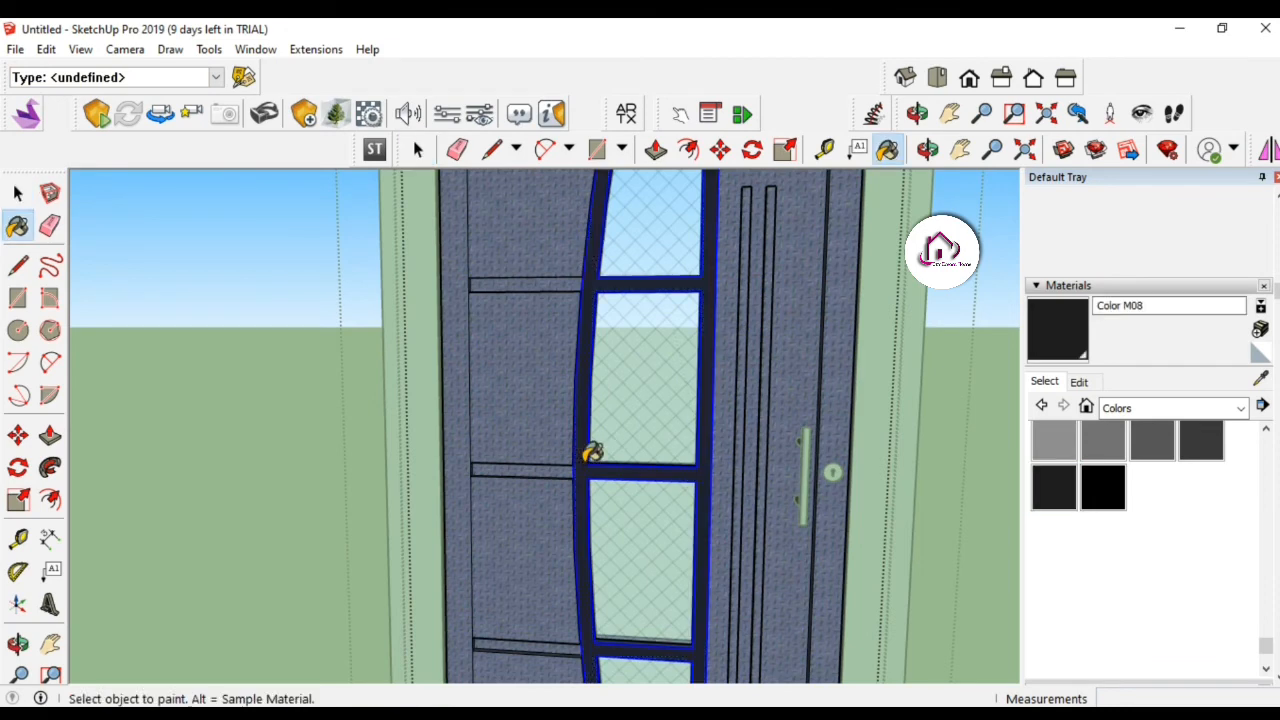
Paint the panel surrounding the glazed openings on the door's back face with Color M08.
key("o")
left_click_drag(677, 434, 749, 489)
key("space")
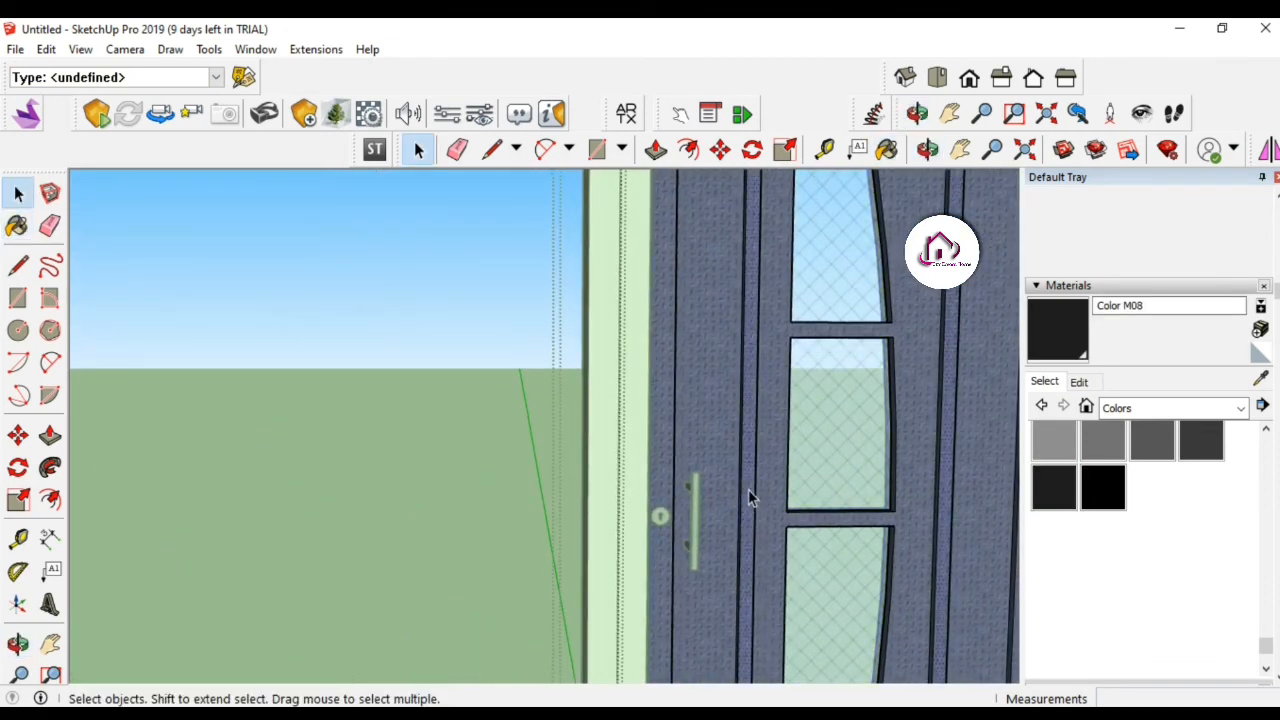
left_click(750, 497)
left_click(776, 495)
key("b")
left_click(770, 486)
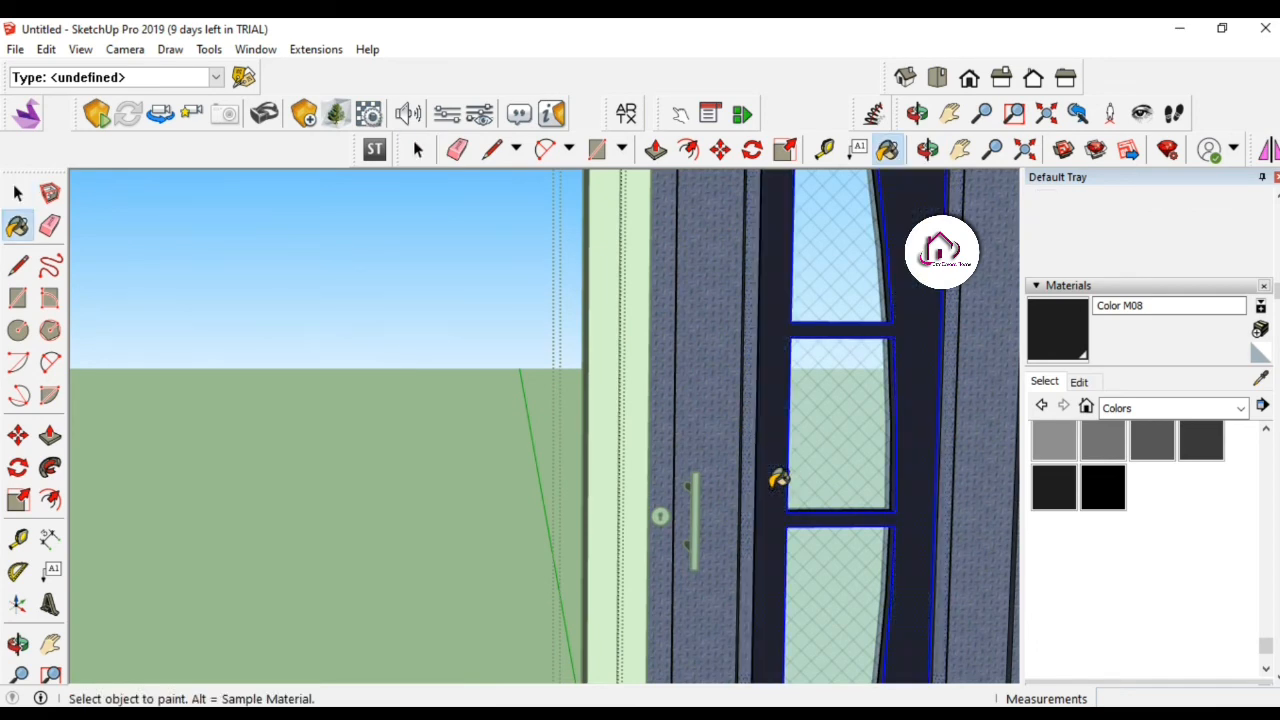
Paint the border strip around the black back panel with white Color M00.
key("h")
left_click_drag(798, 517, 666, 488)
key("z")
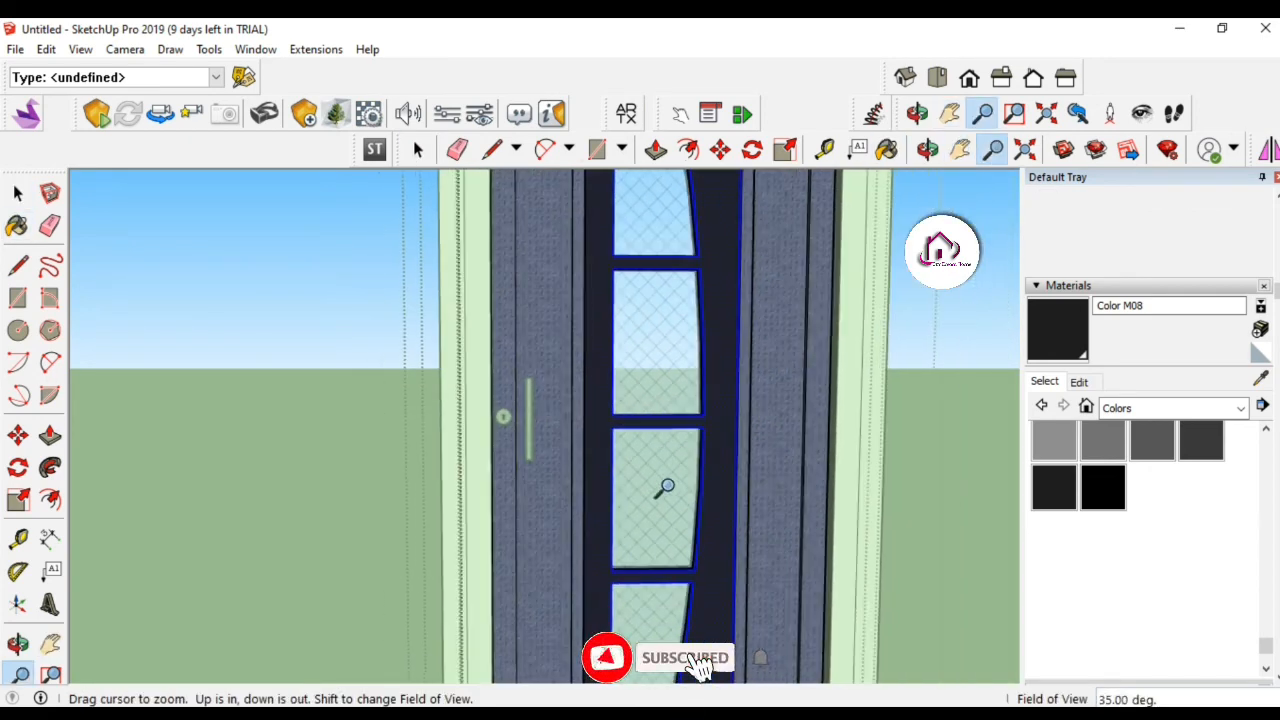
key("space")
scroll(1266, 486, "up", 3)
left_click(1046, 540)
key("space")
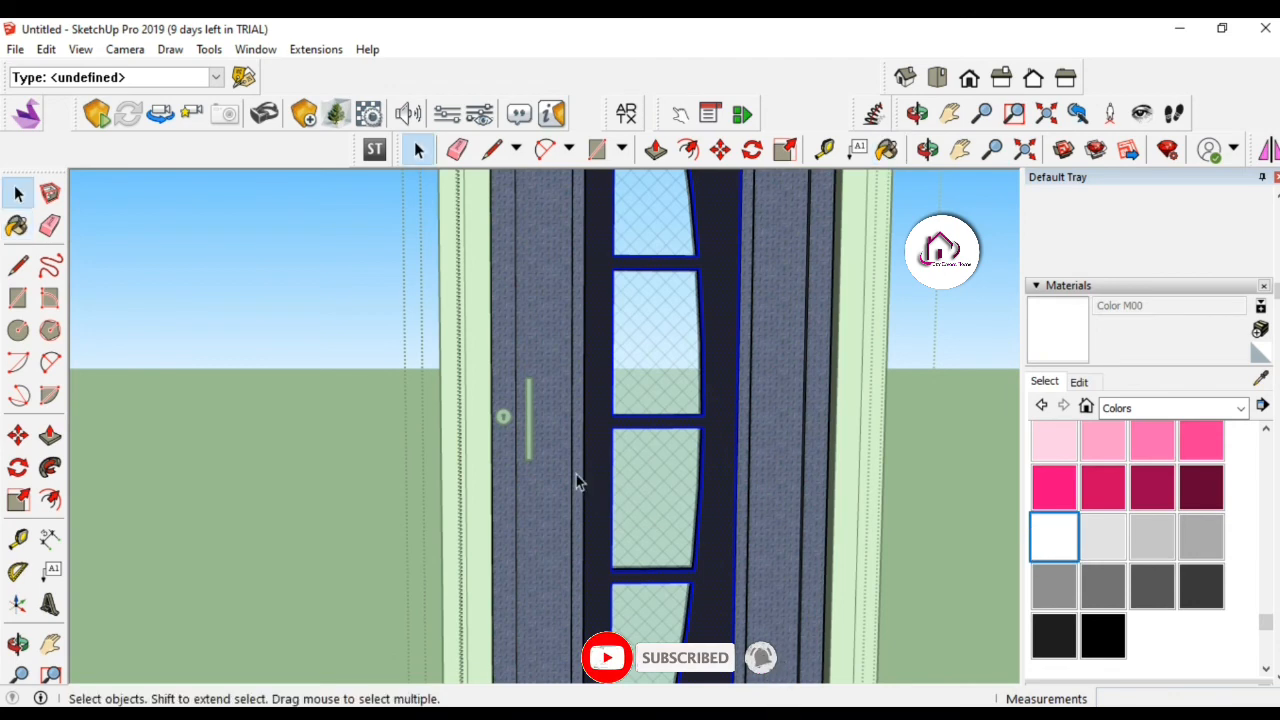
key("b")
left_click(579, 480)
Paint the side faces along the back panel's border strip with Color M00.
key("z")
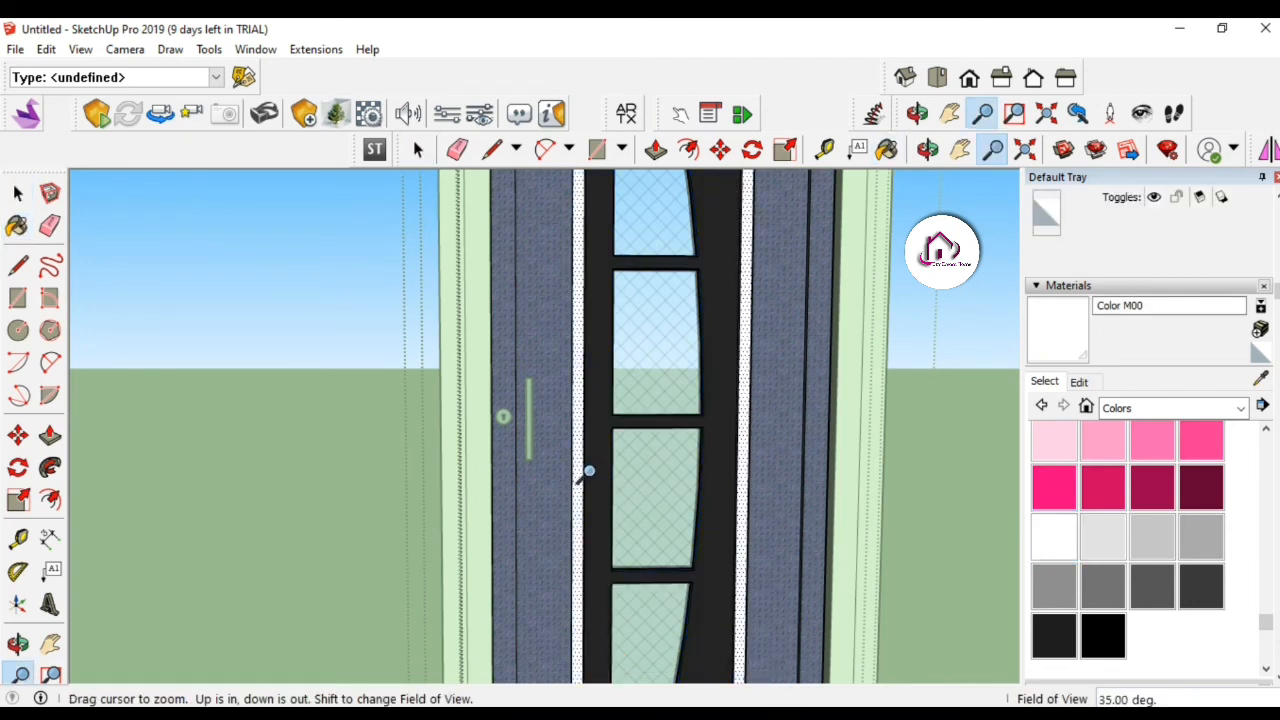
left_click_drag(610, 545, 637, 478)
mouse_move(636, 478)
middle_mouse_down()
mouse_move(629, 463)
mouse_move(837, 491)
middle_mouse_up()
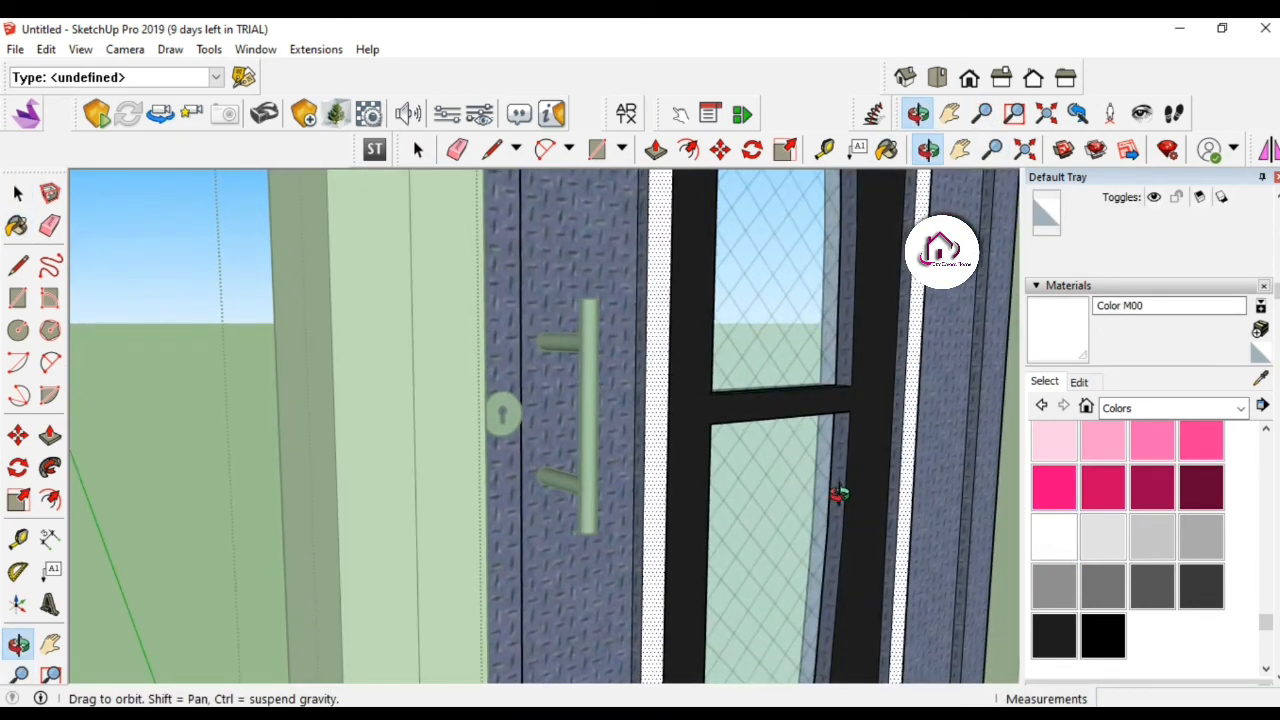
key("b")
left_click(903, 450)
middle_click_drag(648, 393, 630, 203, "shift")
key("b")
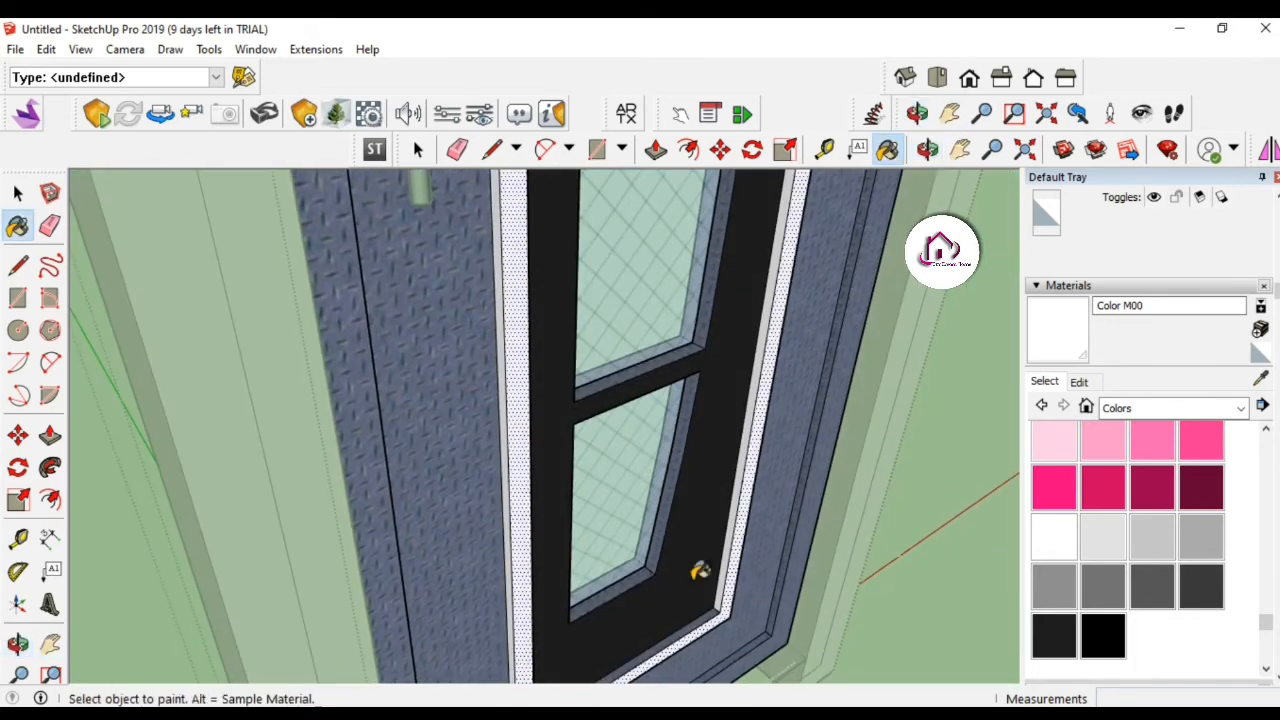
middle_click_drag(702, 614, 682, 406)
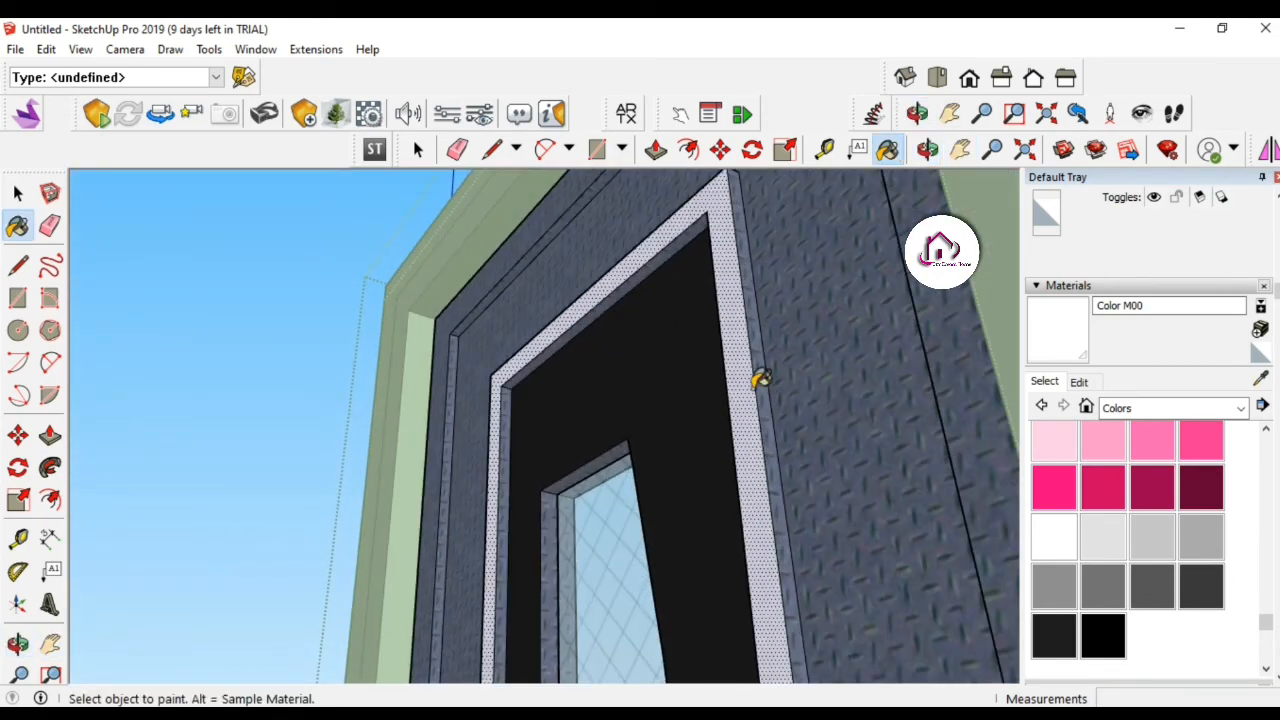
left_click(758, 382)
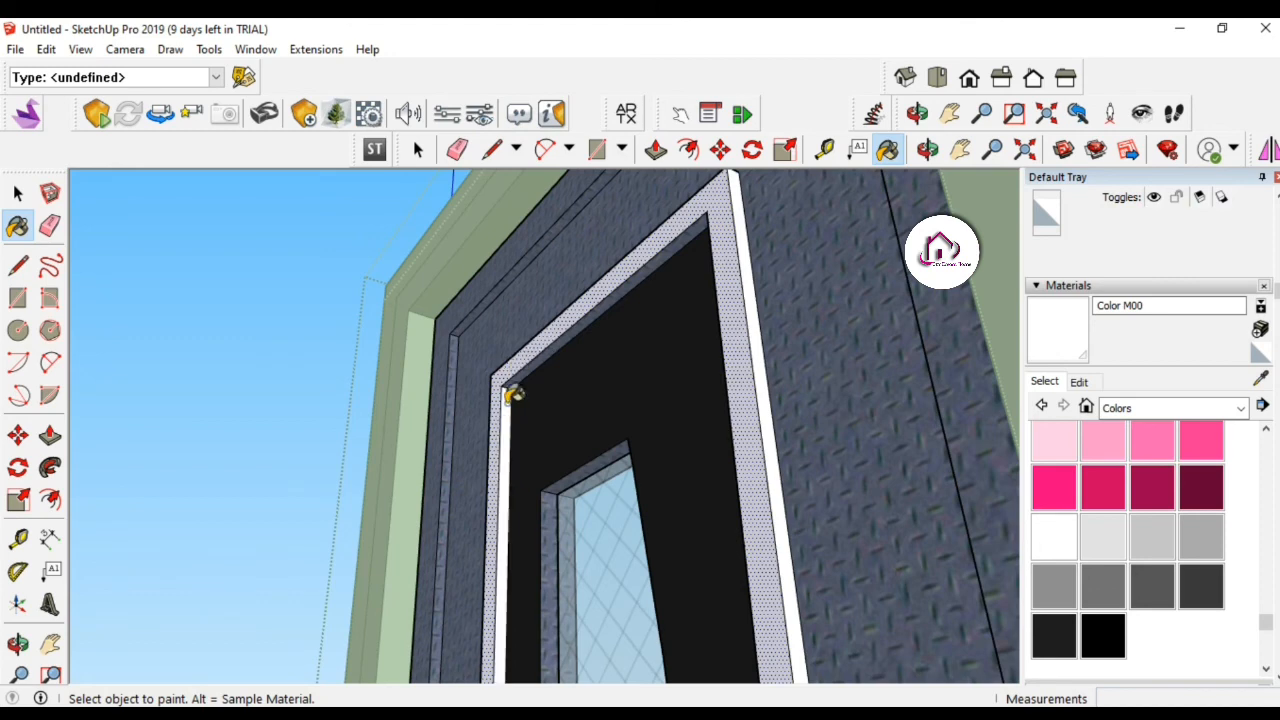
middle_click_drag(605, 360, 309, 488)
Paint the two vertical raised strips beside the glazing on the front face with Color M00.
left_click(1046, 116)
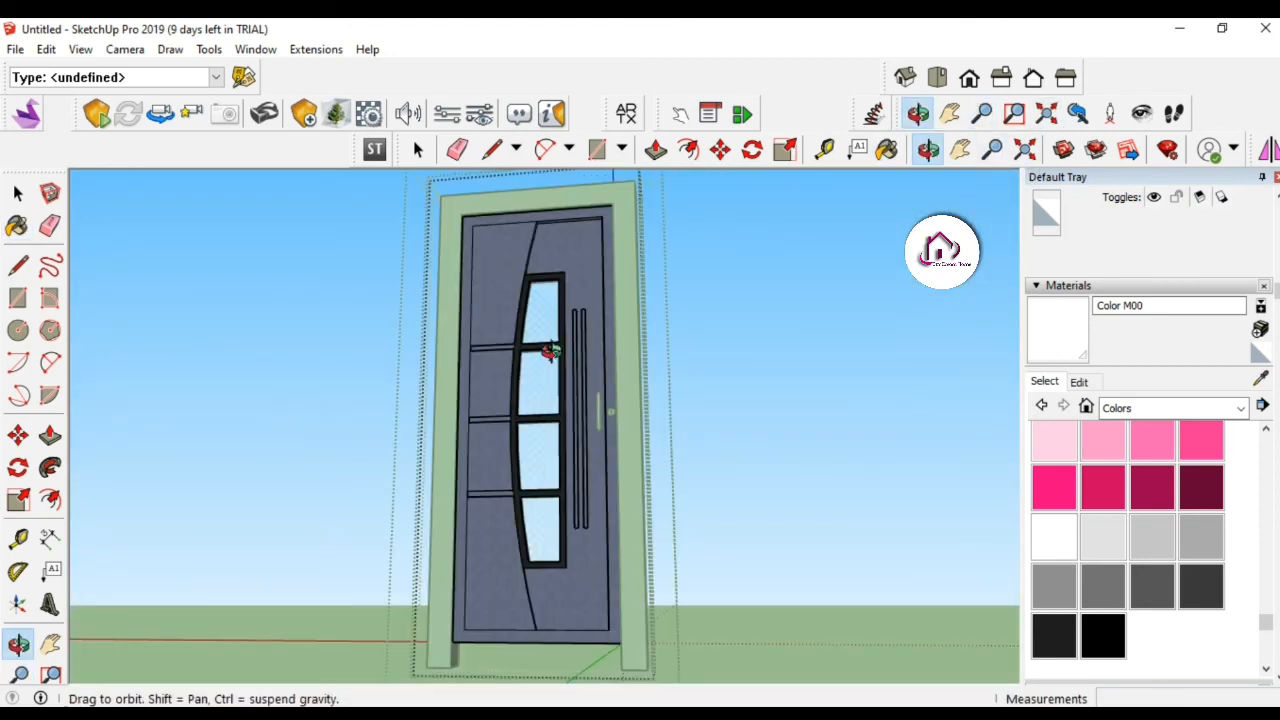
key("z")
left_click_drag(645, 600, 650, 430)
key("space")
triple_click(660, 484)
key("b")
left_click(660, 452)
key("space")
triple_click(697, 503)
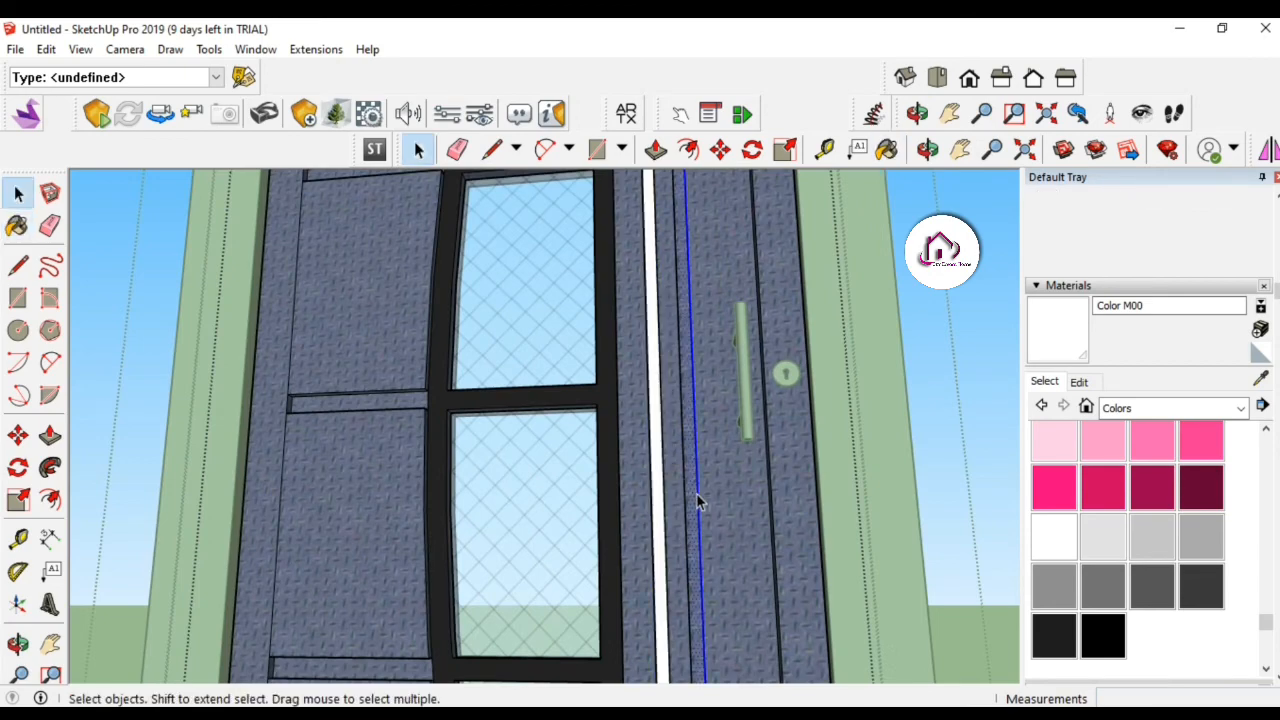
key("b")
Paint the horizontal strips between the curved glazing surround and the hinge-side edge of the front face with Color M00.
mouse_move(410, 665)
middle_mouse_down("shift")
mouse_move(486, 486)
mouse_move(600, 463)
middle_mouse_up("shift")
left_click(503, 377)
mouse_move(503, 377)
middle_mouse_down()
mouse_move(830, 408)
mouse_move(843, 437)
middle_mouse_up()
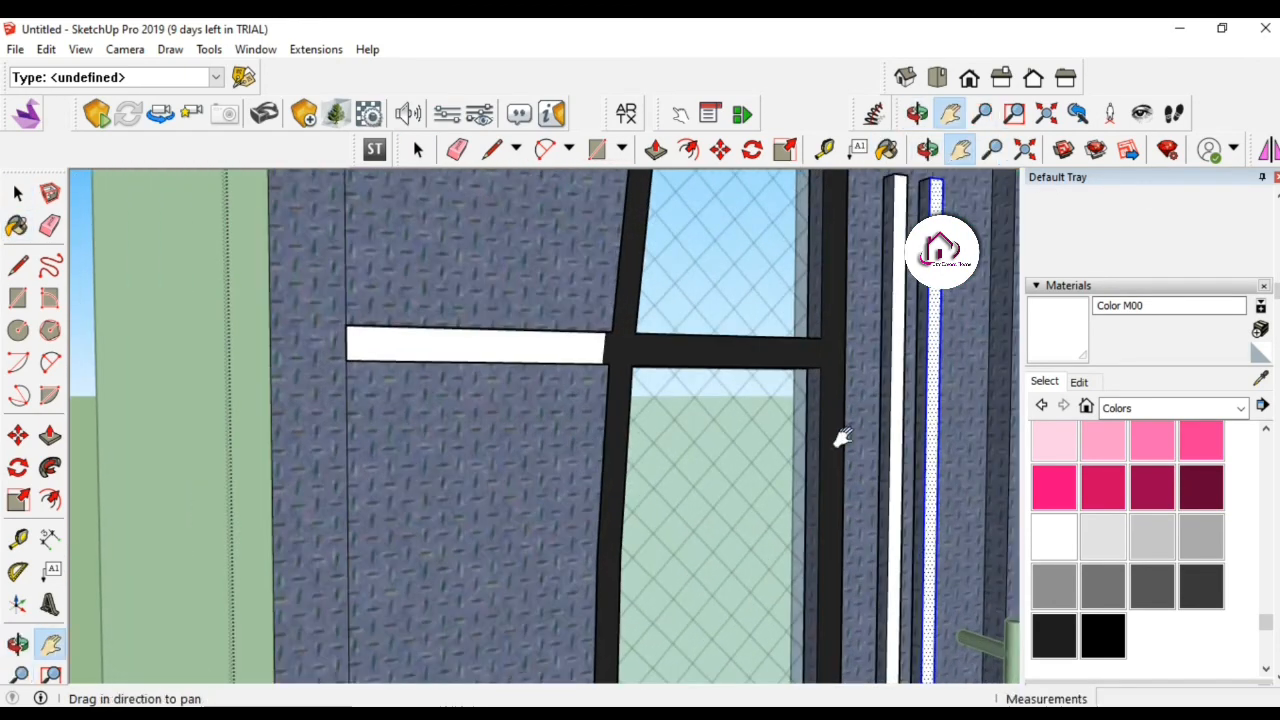
mouse_move(895, 398)
middle_mouse_down()
mouse_move(917, 409)
mouse_move(1043, 349)
mouse_move(931, 457)
mouse_move(990, 522)
middle_mouse_up()
Sample Color M08 from the glazing surround and paint the inner side faces of the glazed openings with it.
middle_click_drag(955, 463, 795, 325, "shift")
left_click(773, 311, "alt")
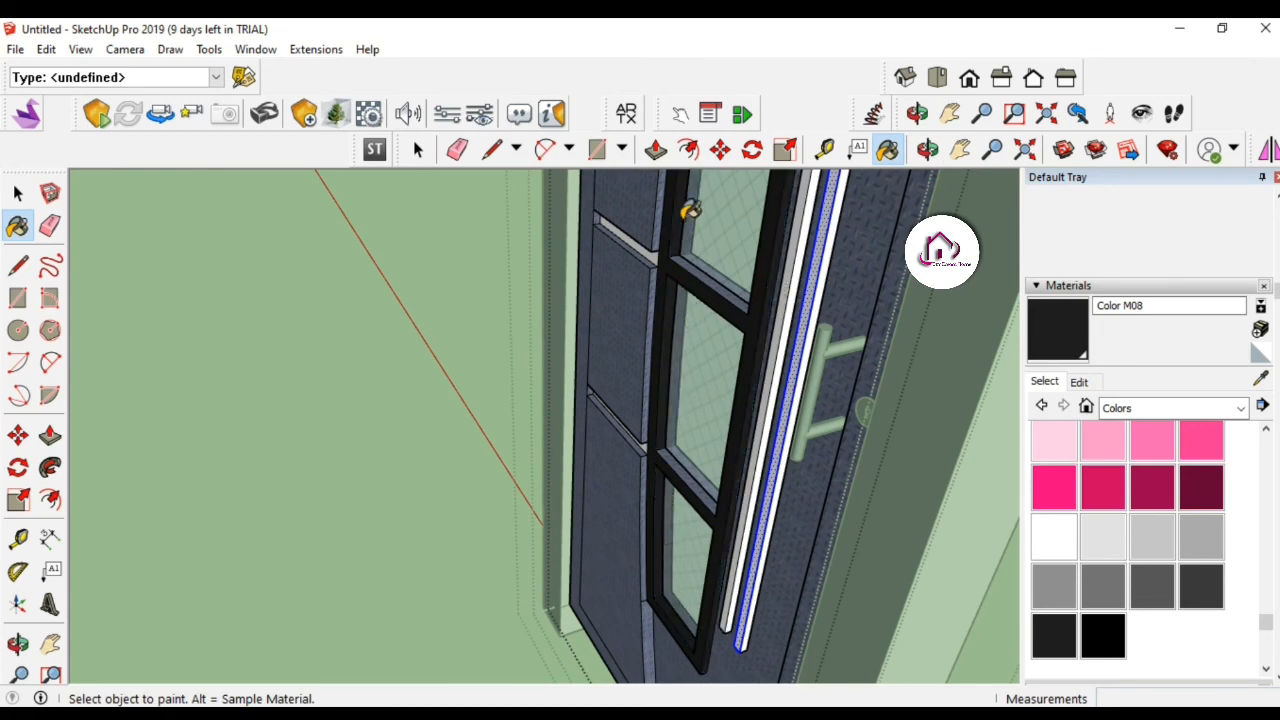
middle_click_drag(673, 451, 658, 480, "shift")
left_click(681, 552)
left_click(650, 236)
mouse_move(639, 243)
middle_mouse_down("shift")
mouse_move(674, 297)
mouse_move(654, 221)
mouse_move(704, 320)
mouse_move(631, 189)
mouse_move(833, 598)
mouse_move(800, 326)
middle_mouse_up("shift")
left_click(690, 270)
left_click(704, 320)
Paint the lock on the front face with Metal Silver from the Metal material library.
scroll(790, 350, "down", 5)
mouse_move(783, 374)
middle_mouse_down()
mouse_move(543, 414)
mouse_move(578, 494)
middle_mouse_up()
scroll(547, 317, "up", 6)
left_click(1240, 408)
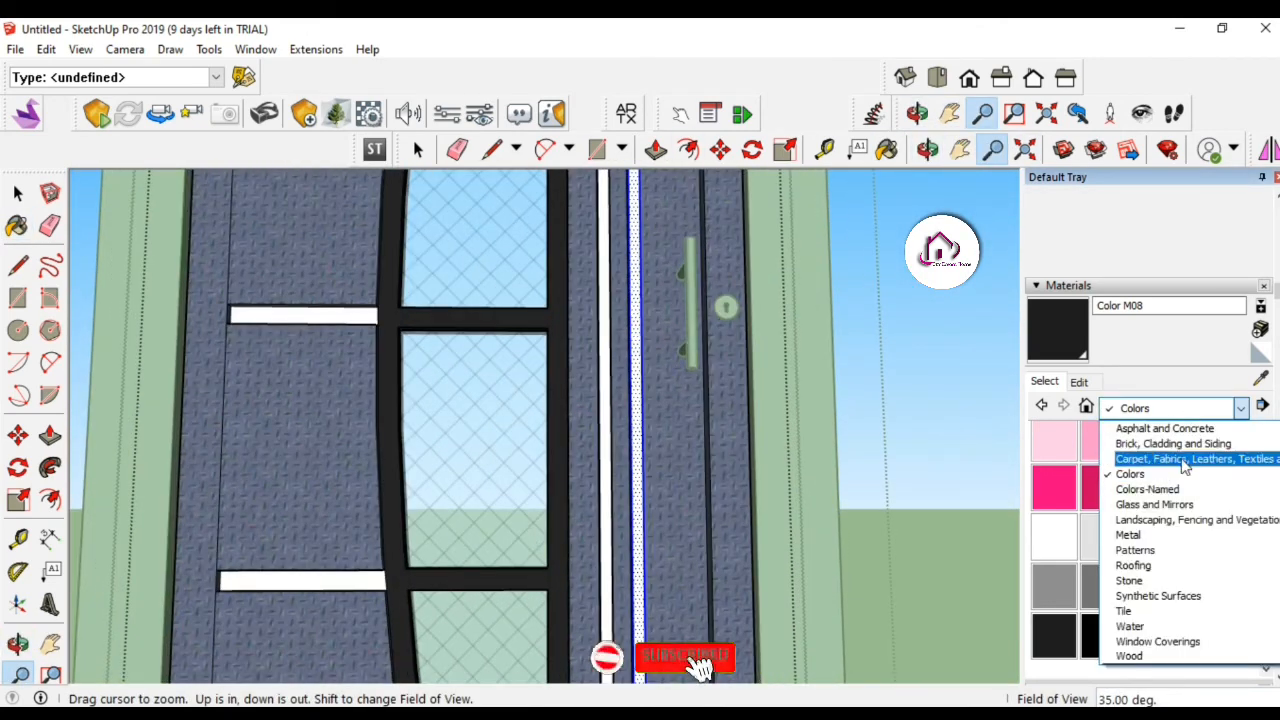
left_click(1125, 534)
left_click(1152, 495)
key("space")
double_click(728, 305)
key("b")
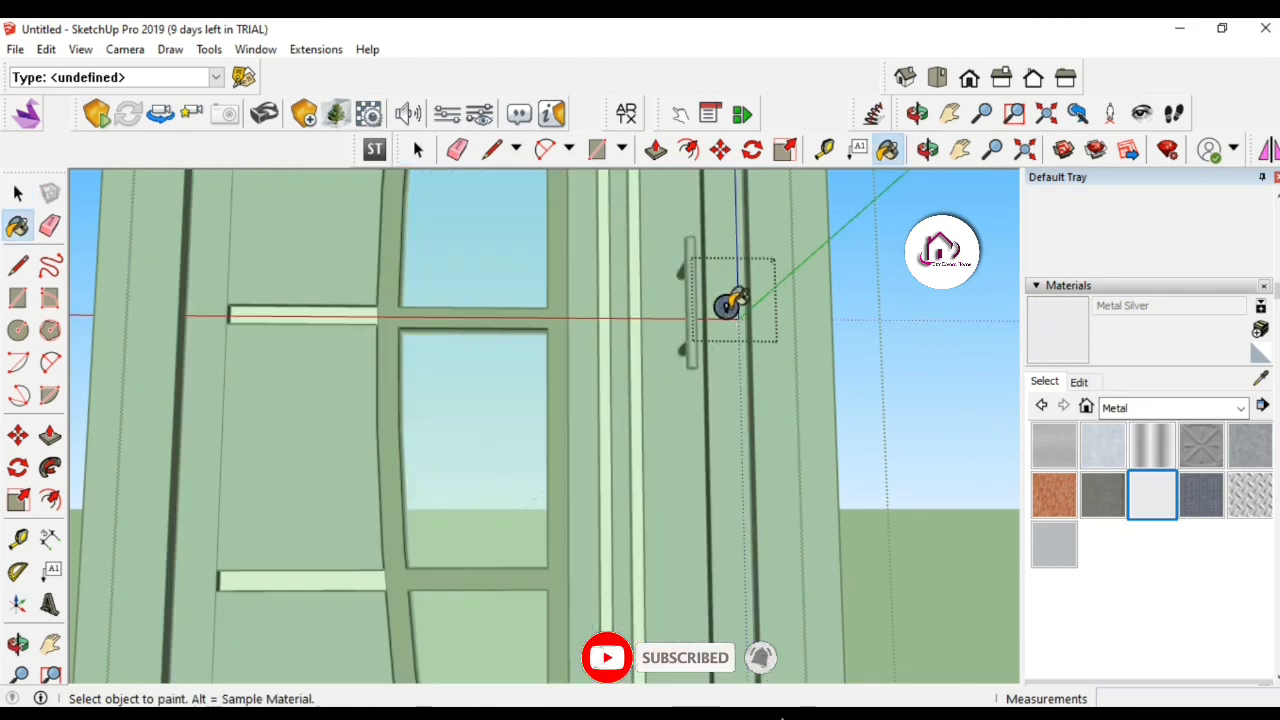
Paint the pull handle on the front face with Metal Silver.
key("space")
triple_click(691, 306)
key("b")
left_click(693, 298)
key("space")
left_click(701, 306)
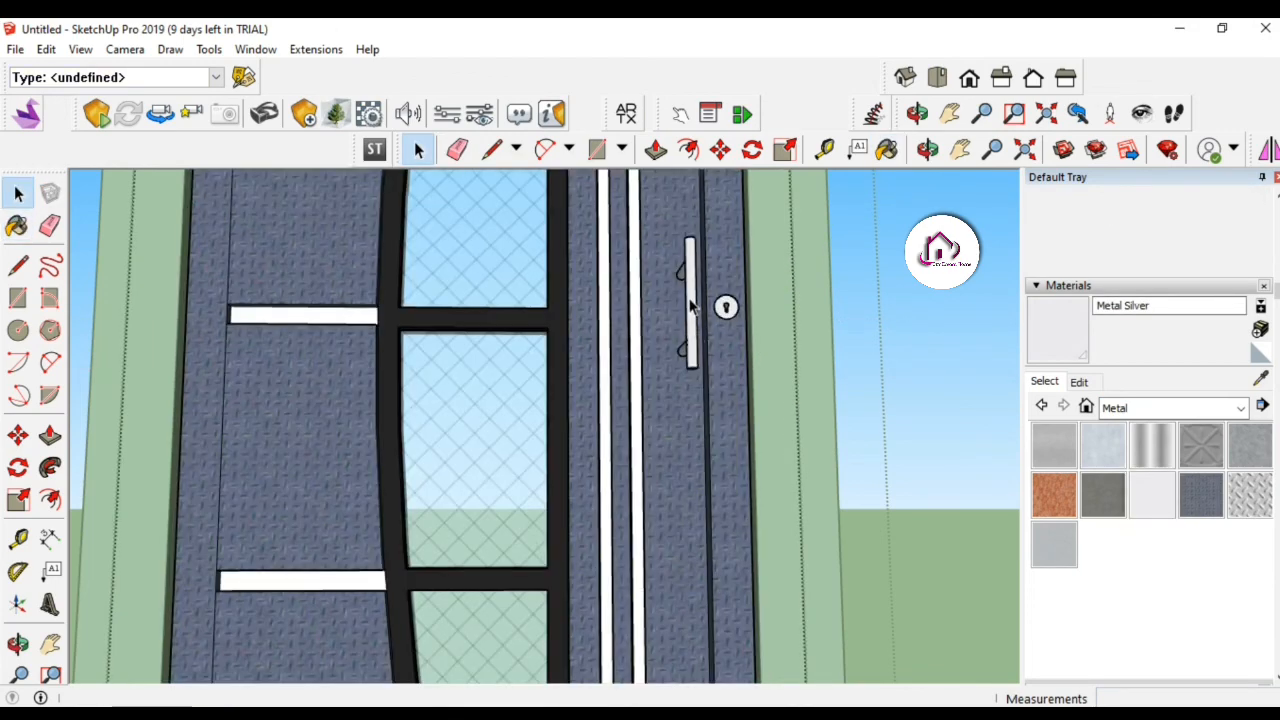
Open the front pull handle group and select all its geometry, including the mounting posts, for painting with Metal Silver.
double_click(691, 308)
key("c")
key("b")
key("z")
left_click_drag(755, 415, 771, 289)
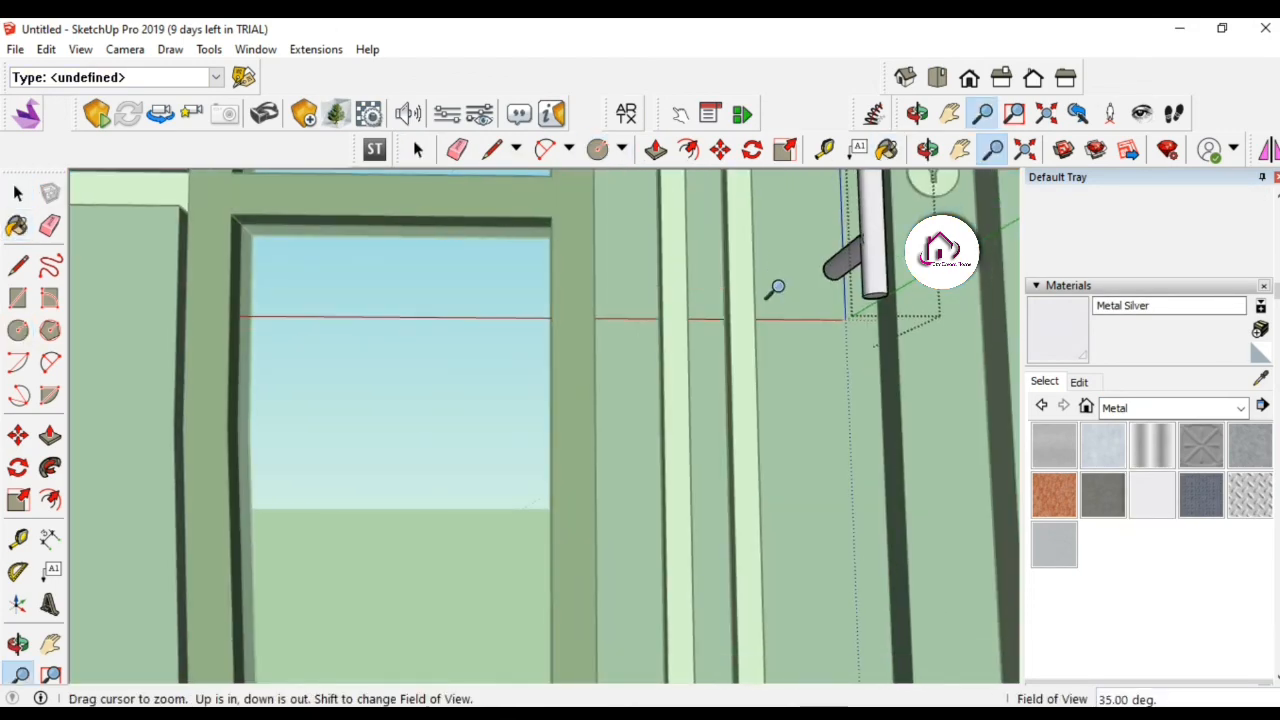
key("h")
left_click_drag(903, 183, 728, 437)
key("space")
triple_click(663, 516)
key("b")
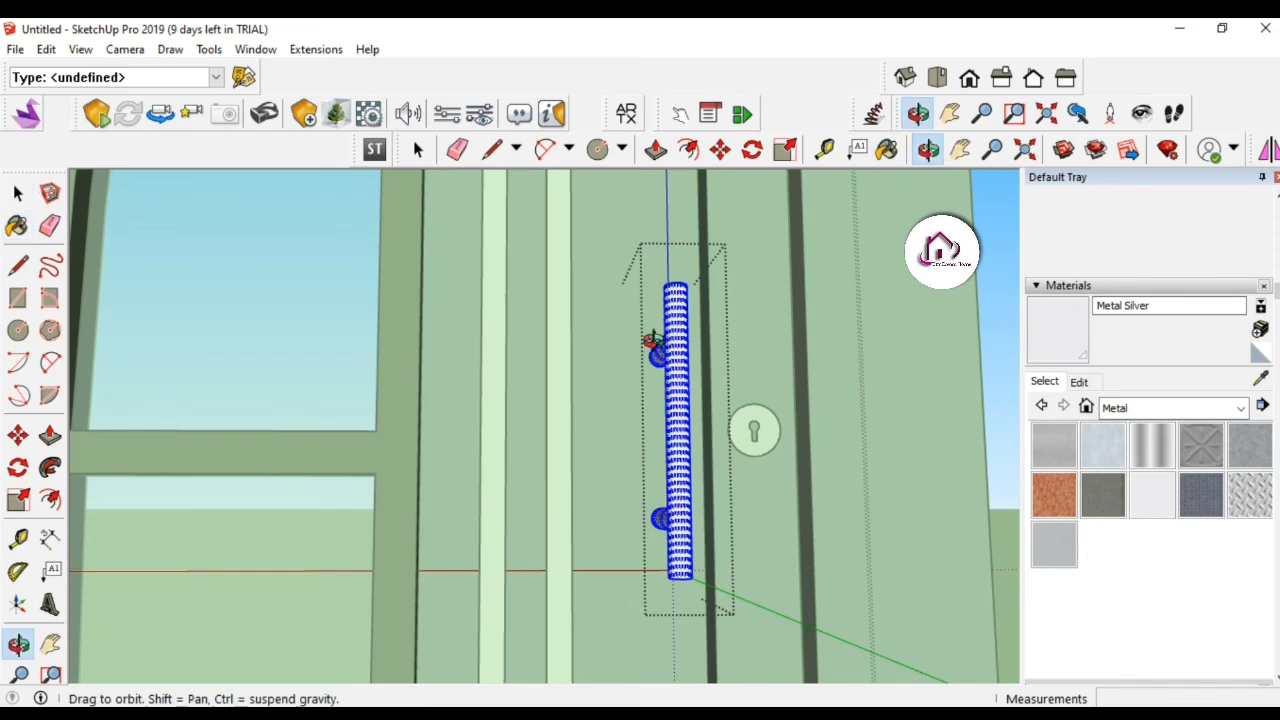
Paint the pull handle on the door's back face with Metal Silver.
middle_click_drag(653, 342, 342, 503)
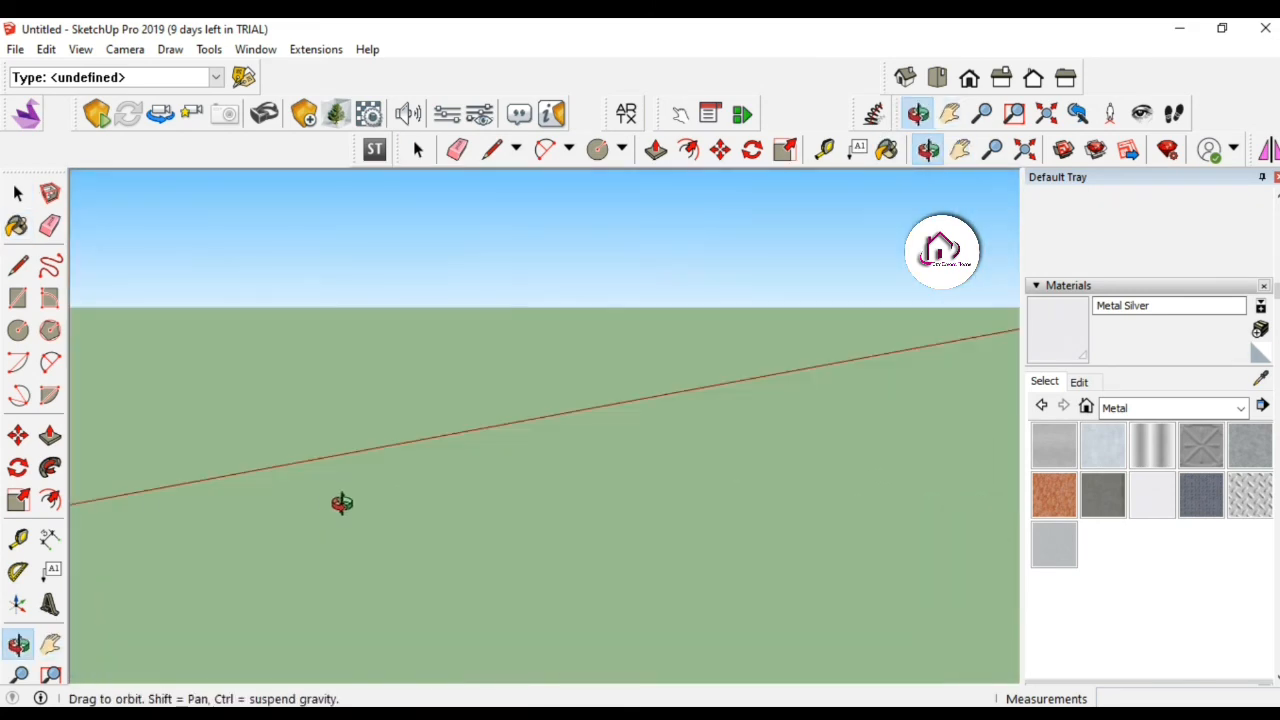
left_click(1025, 150)
key("space")
left_click(430, 455)
left_click_drag(610, 417, 510, 409)
key("z")
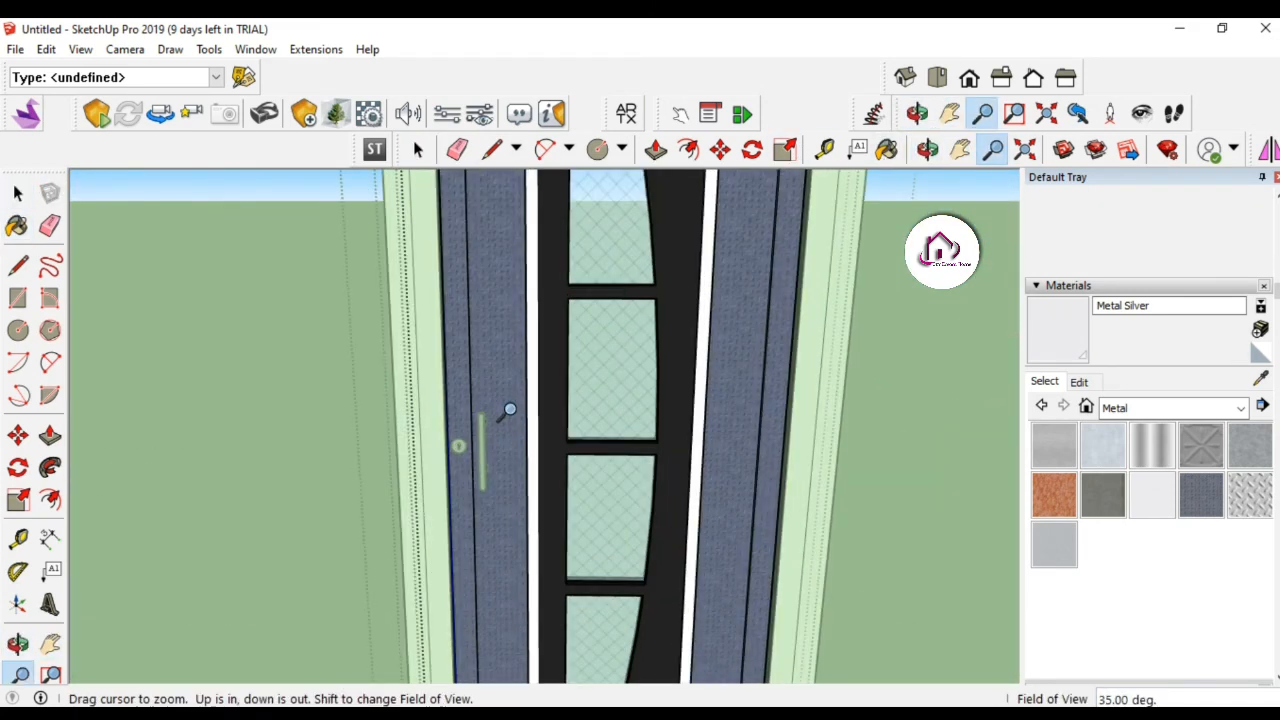
key("space")
triple_click(483, 465)
left_click(483, 449)
key("space")
left_click(468, 481)
Paint the lock on the door's back face with Metal Silver.
key("z")
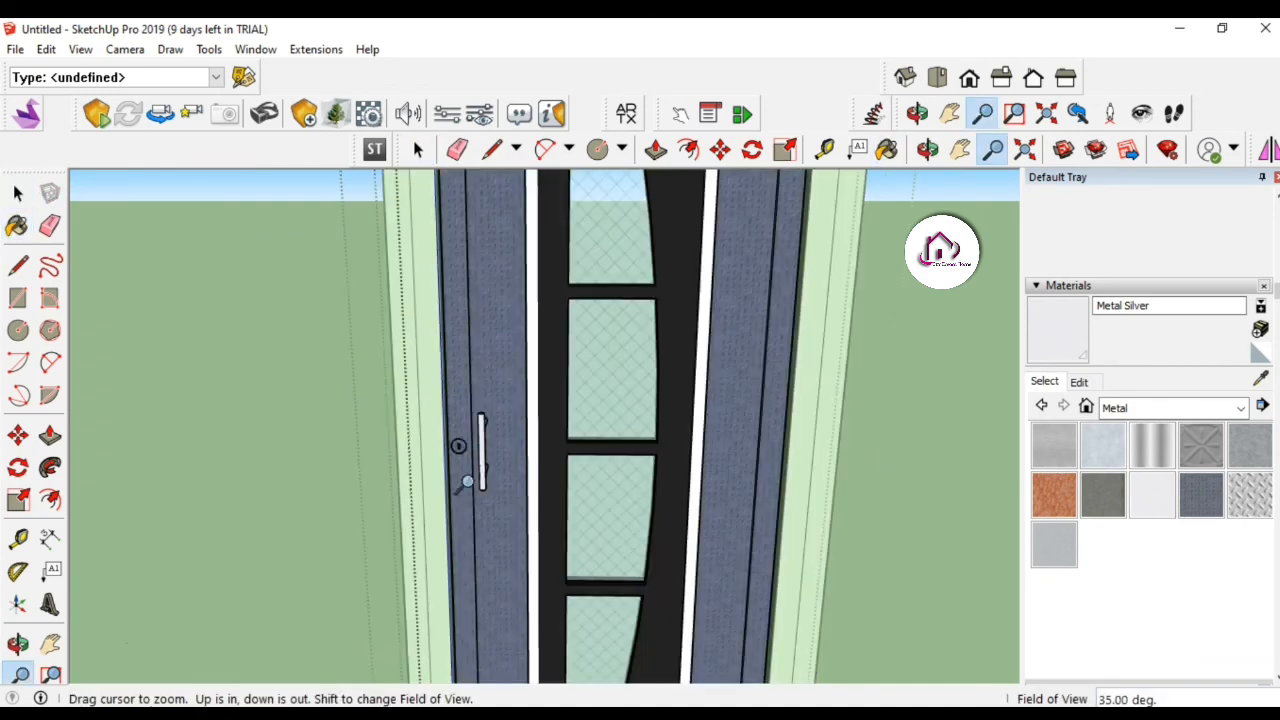
left_click_drag(468, 483, 440, 385)
left_click_drag(406, 489, 423, 400)
key("o")
key("h")
mouse_move(228, 521)
left_mouse_down()
mouse_move(169, 483)
mouse_move(380, 425)
mouse_move(306, 463)
mouse_move(514, 377)
mouse_move(590, 560)
left_mouse_up()
key("o")
key("space")
double_click(540, 425)
key("Escape")
left_click(512, 402)
key("m")
key("Return")
key("b")
left_click(540, 398)
key("space")
key("Escape")
Sample Metal Steel Textured from the door and paint all remaining white faces of the frame with it.
key("z")
key("o")
mouse_move(628, 508)
left_mouse_down()
mouse_move(494, 411)
mouse_move(652, 447)
left_mouse_up()
left_click(1260, 379)
left_click(597, 248)
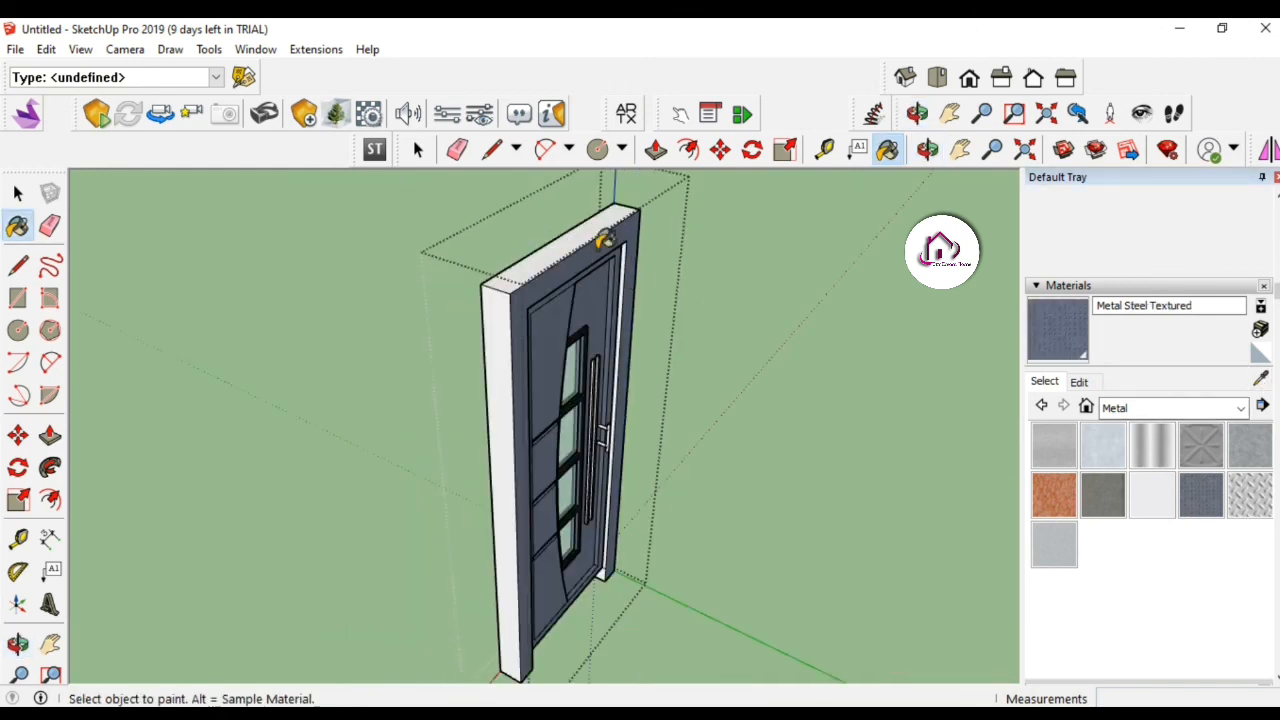
left_click(577, 238)
left_click(622, 264)
key("space")
triple_click(634, 282)
key("b")
left_click(578, 255)
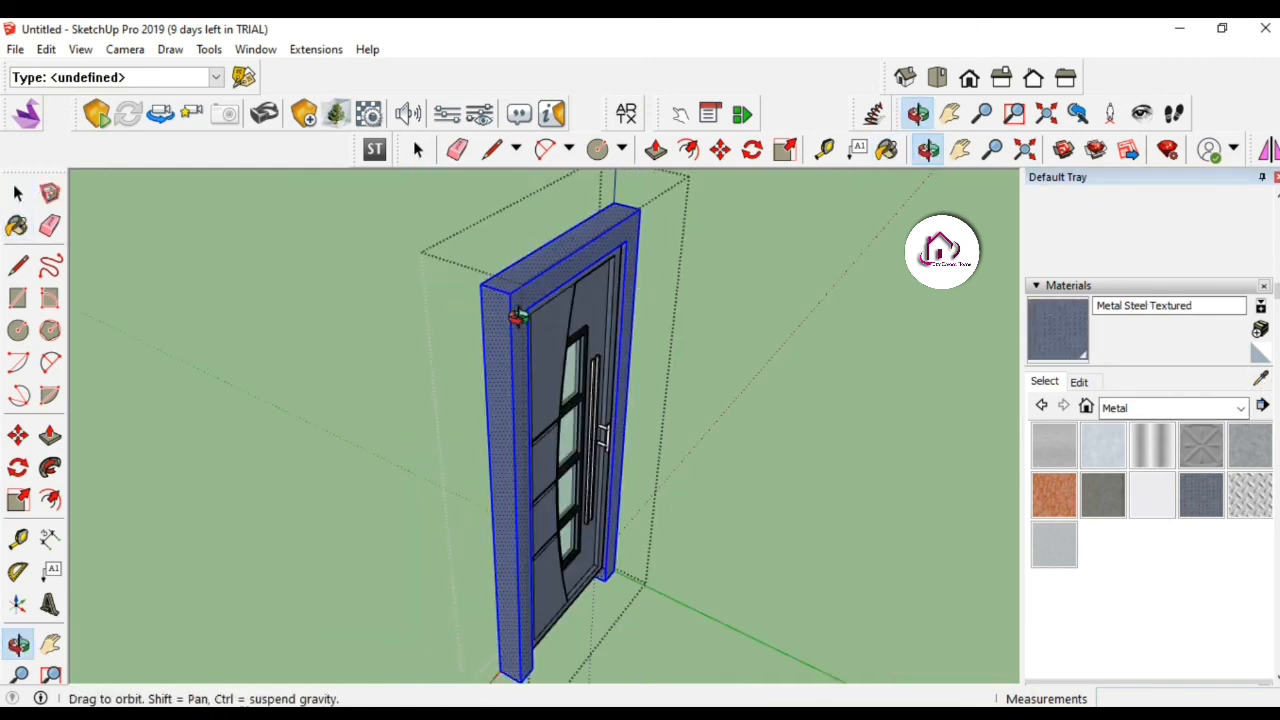
Close the frame group and view the whole painted door from the front.
mouse_move(520, 319)
middle_mouse_down()
mouse_move(732, 366)
mouse_move(727, 389)
mouse_move(795, 425)
middle_mouse_up()
key("space")
left_click(818, 440)
middle_click_drag(745, 468, 660, 412)
scroll(665, 413, "down", 1)
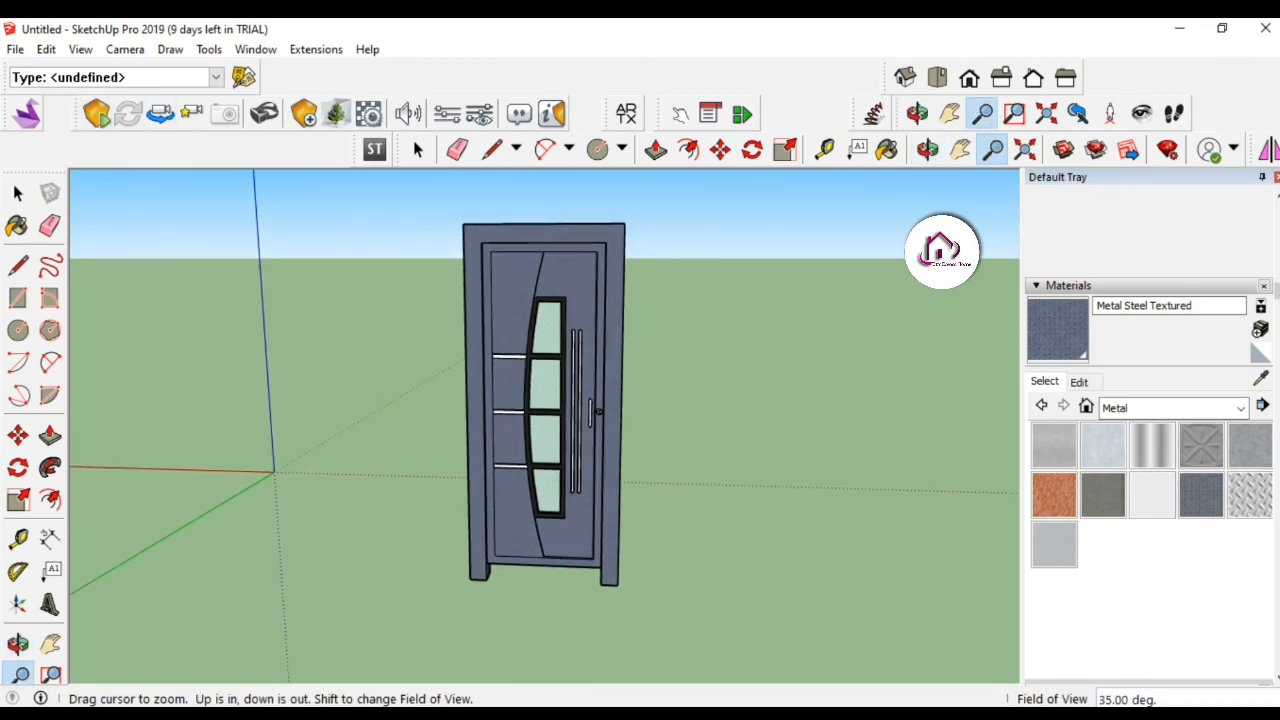